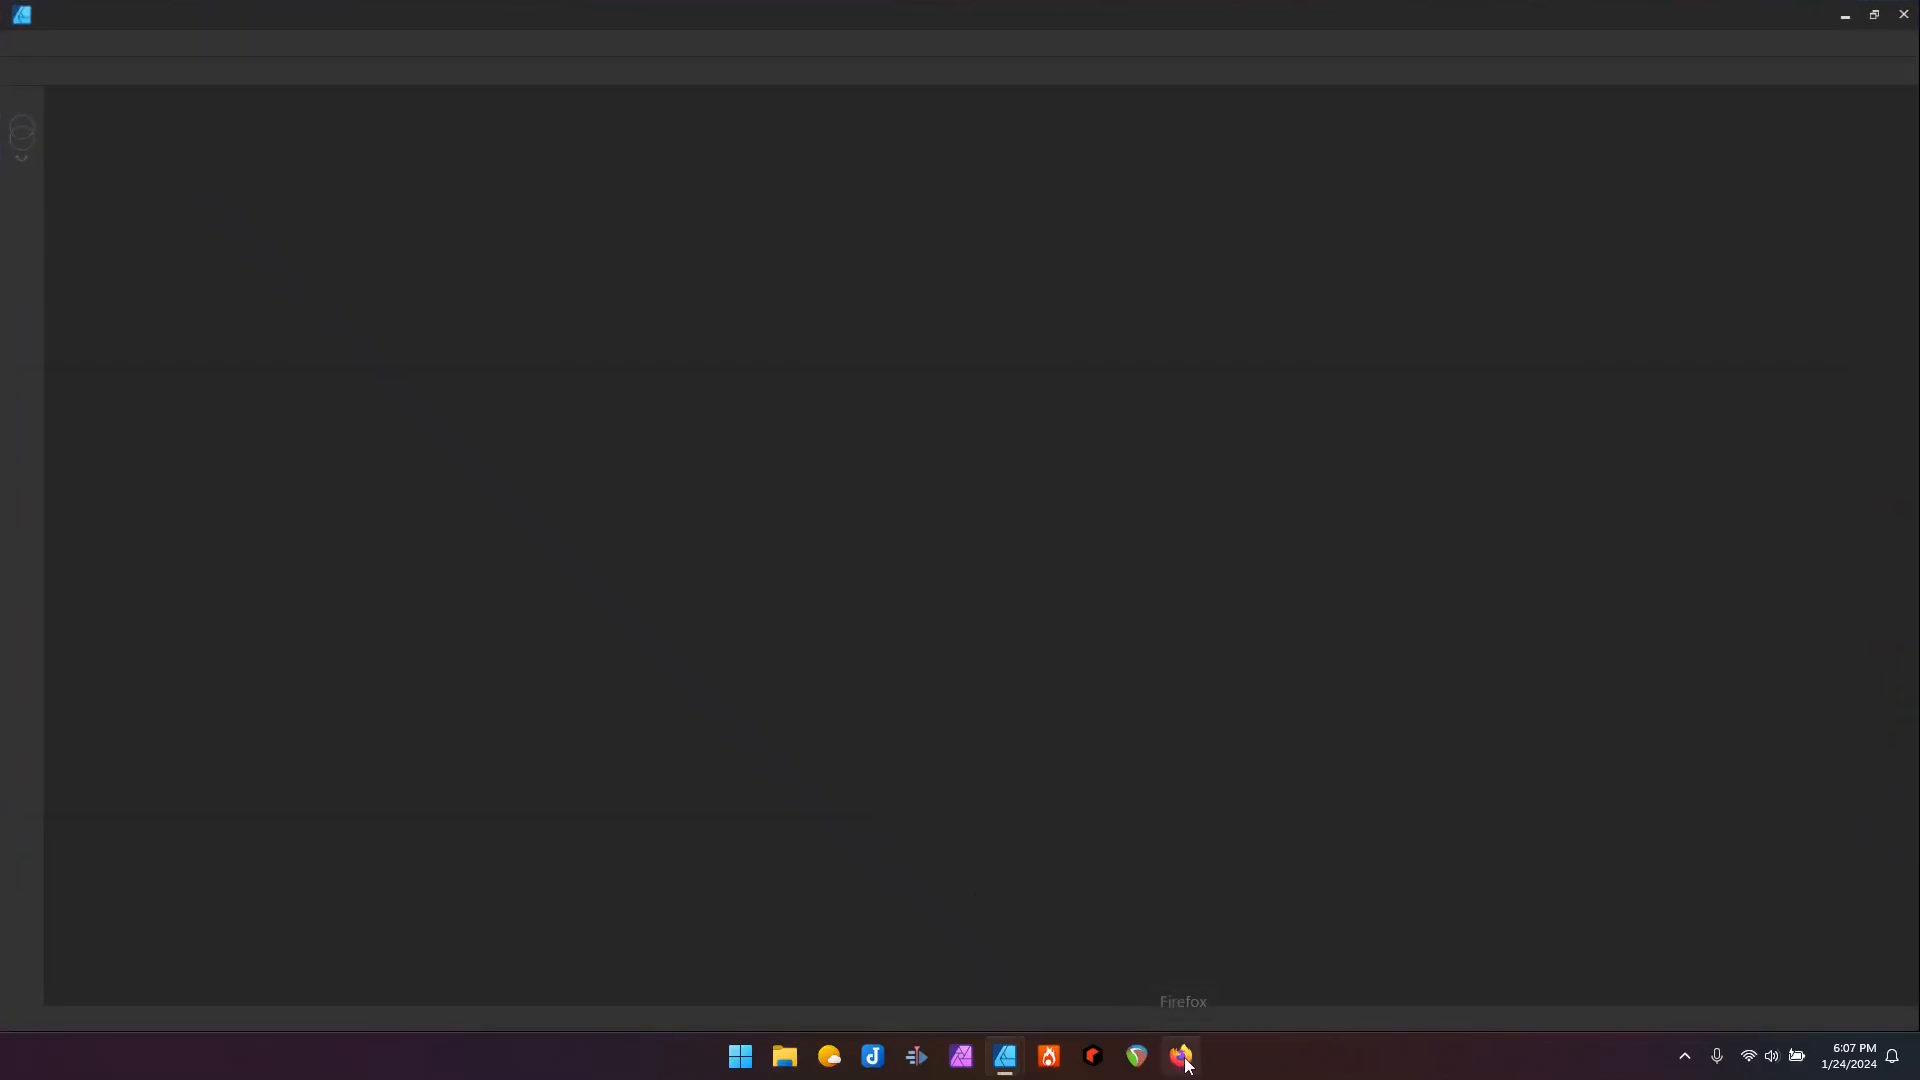
Step: Switch to Firefox, search for "standard screen sizes for a web page" and review the most common screen resolutions
{"action": "left_click", "coordinate": [1188, 1065]}
{"action": "left_click", "coordinate": [322, 28]}
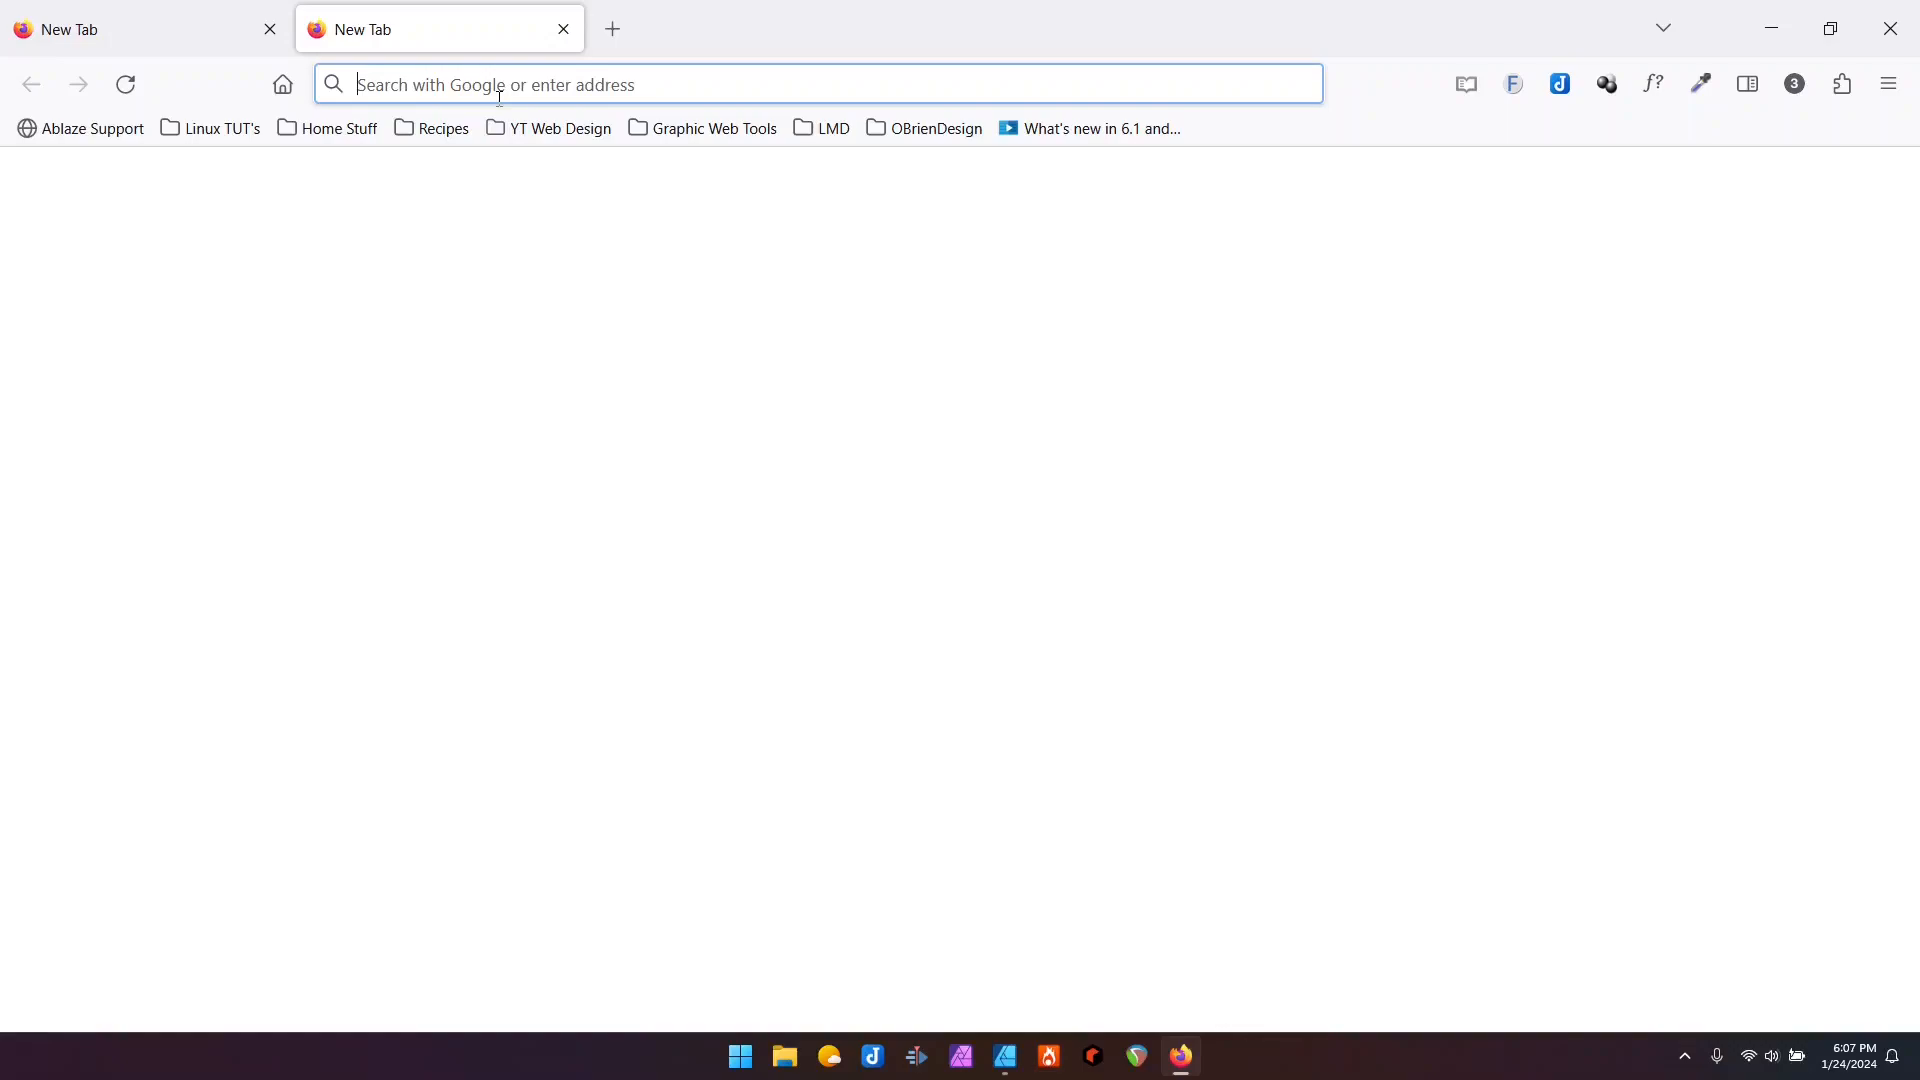
{"action": "type", "text": "st"}
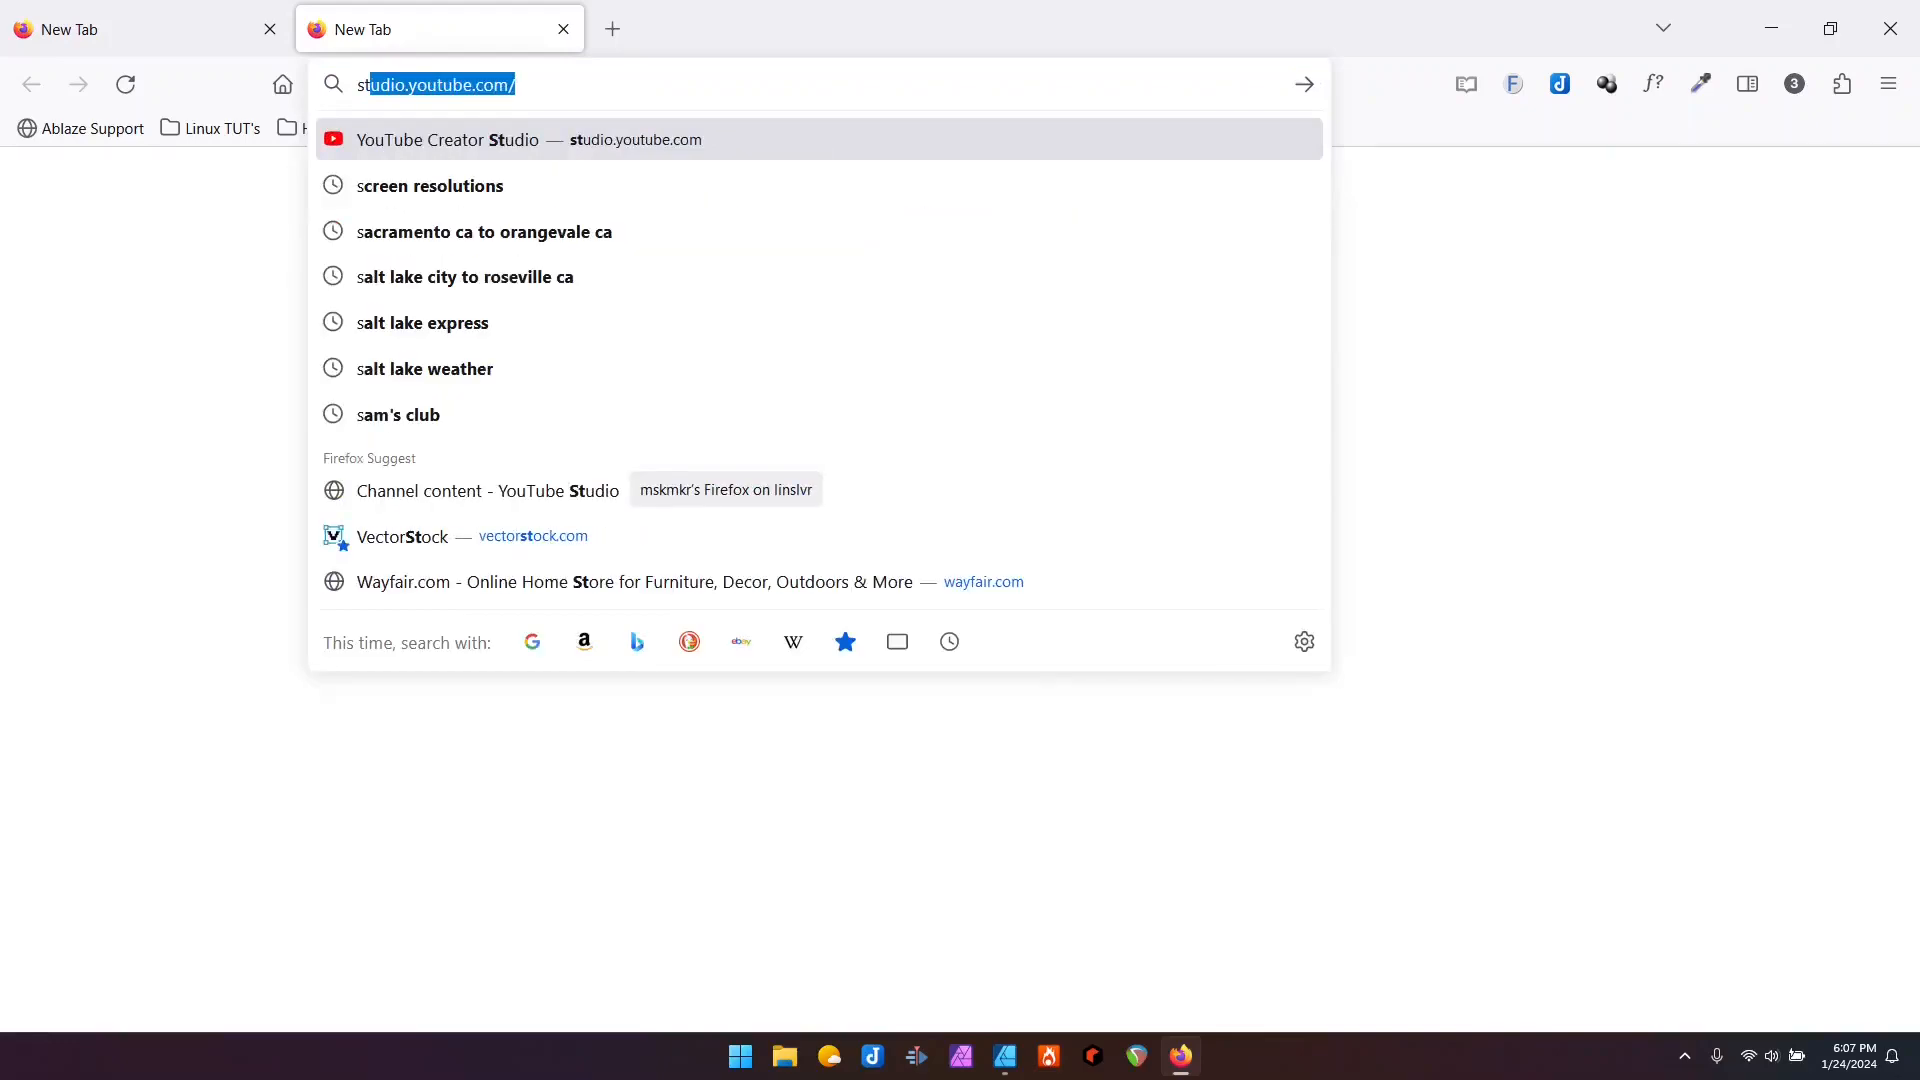
{"action": "type", "text": "andard screen sizes fr"}
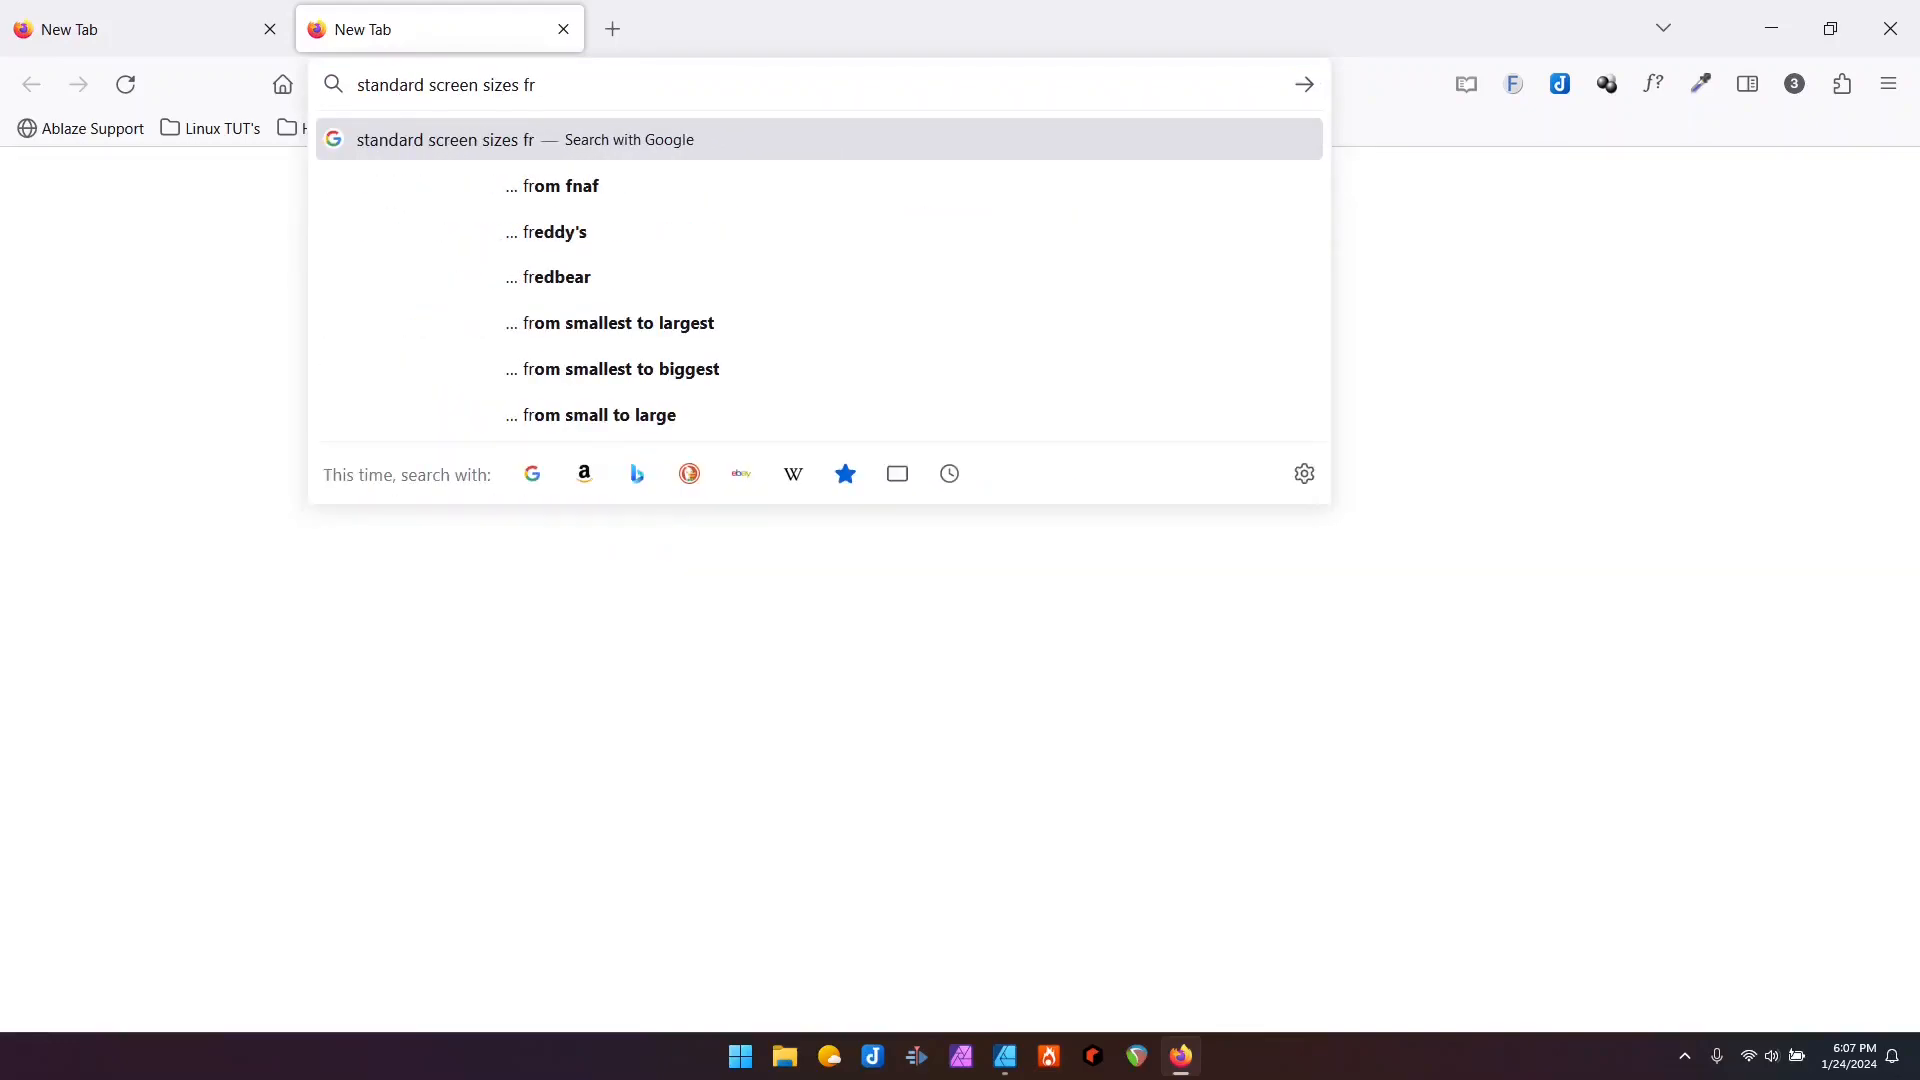
{"action": "key", "text": "BackSpace"}
{"action": "type", "text": "or a web page"}
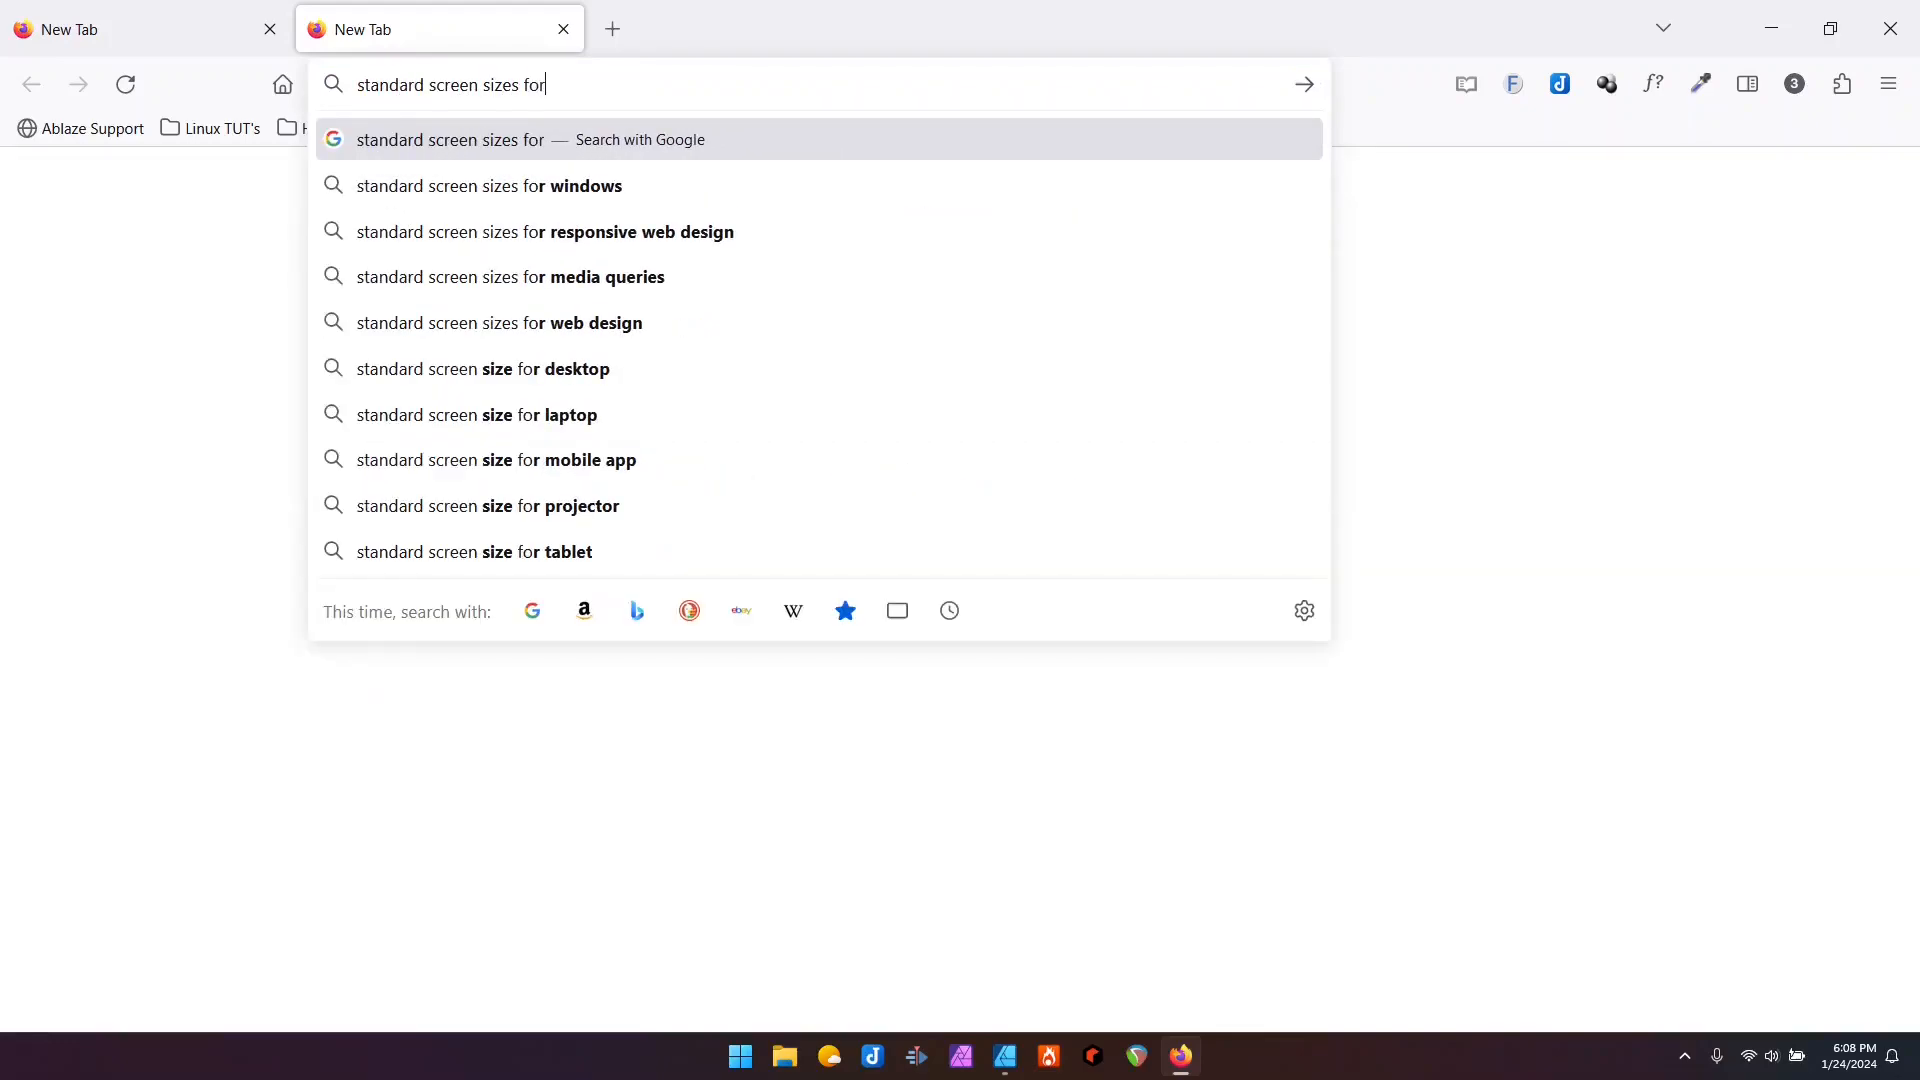
{"action": "key", "text": "Return"}
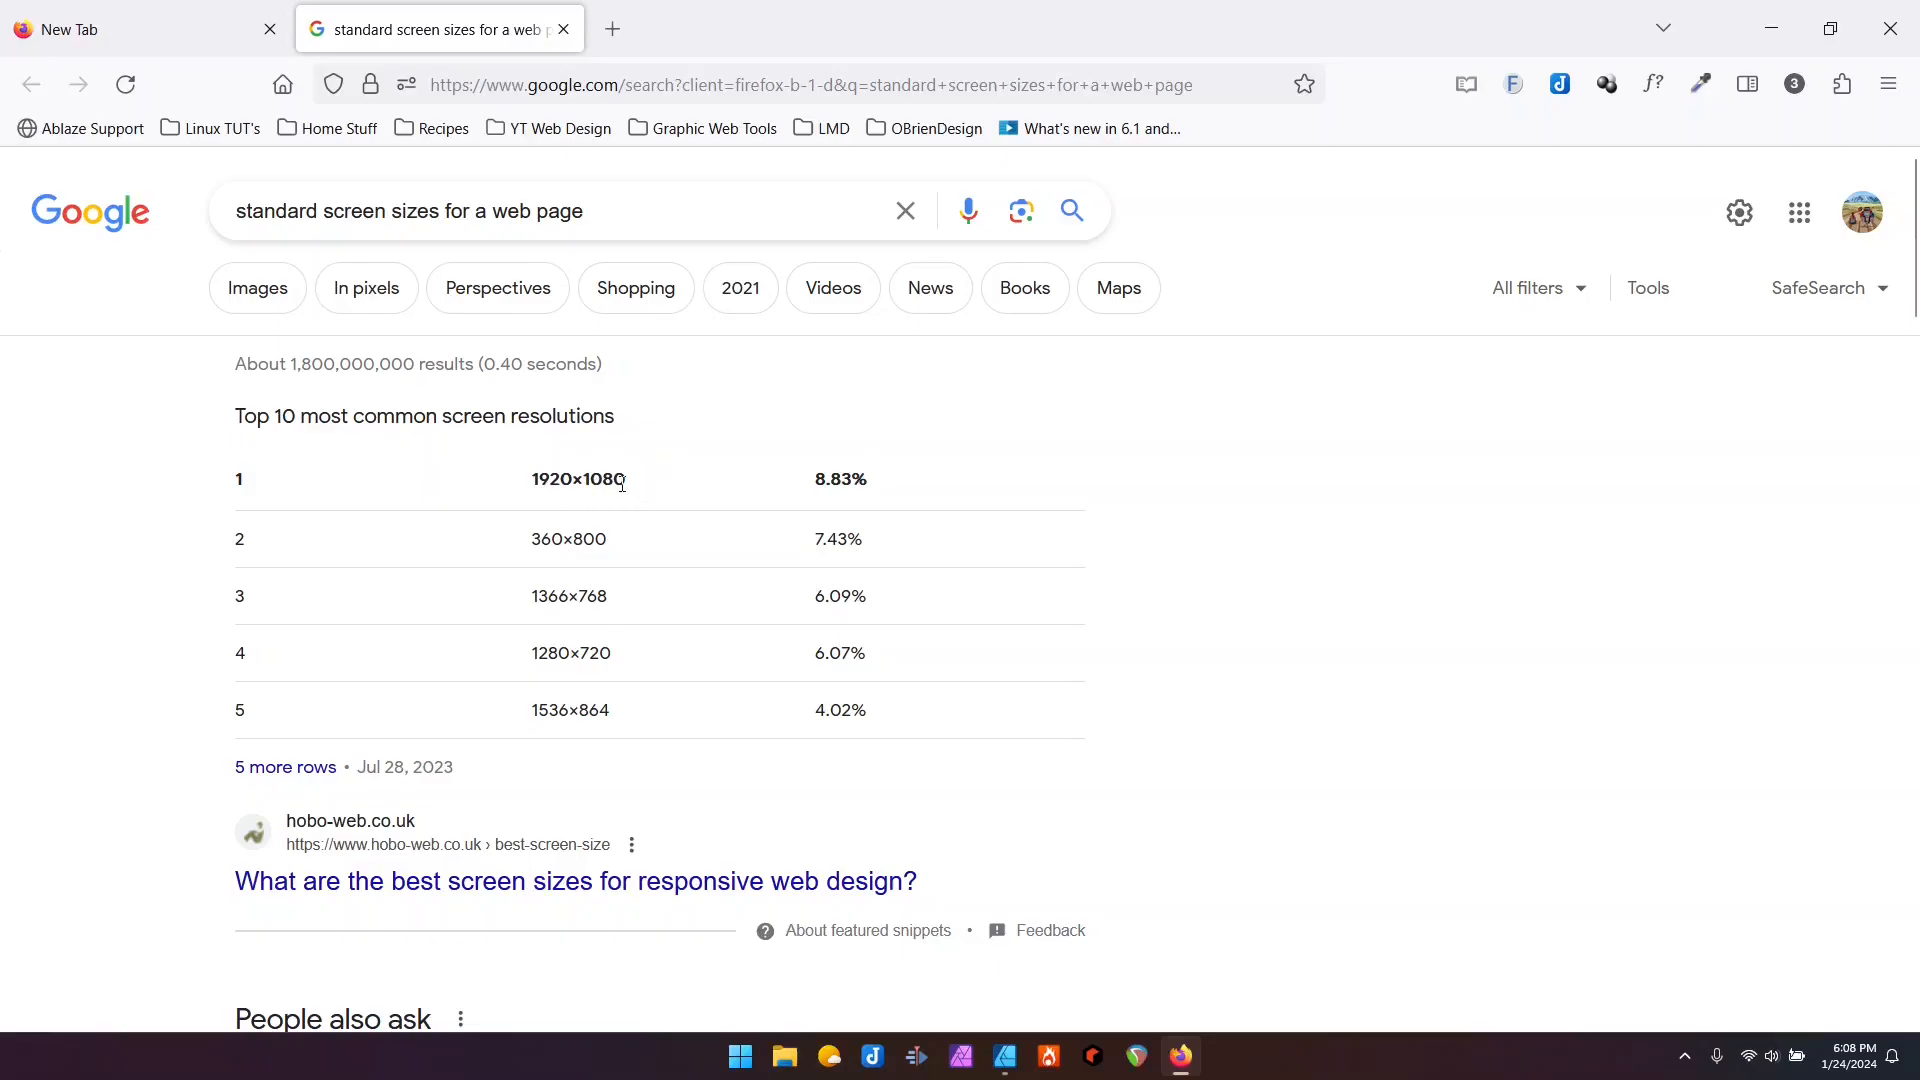
{"action": "scroll", "coordinate": [622, 484], "scroll_direction": "down", "scroll_amount": 3}
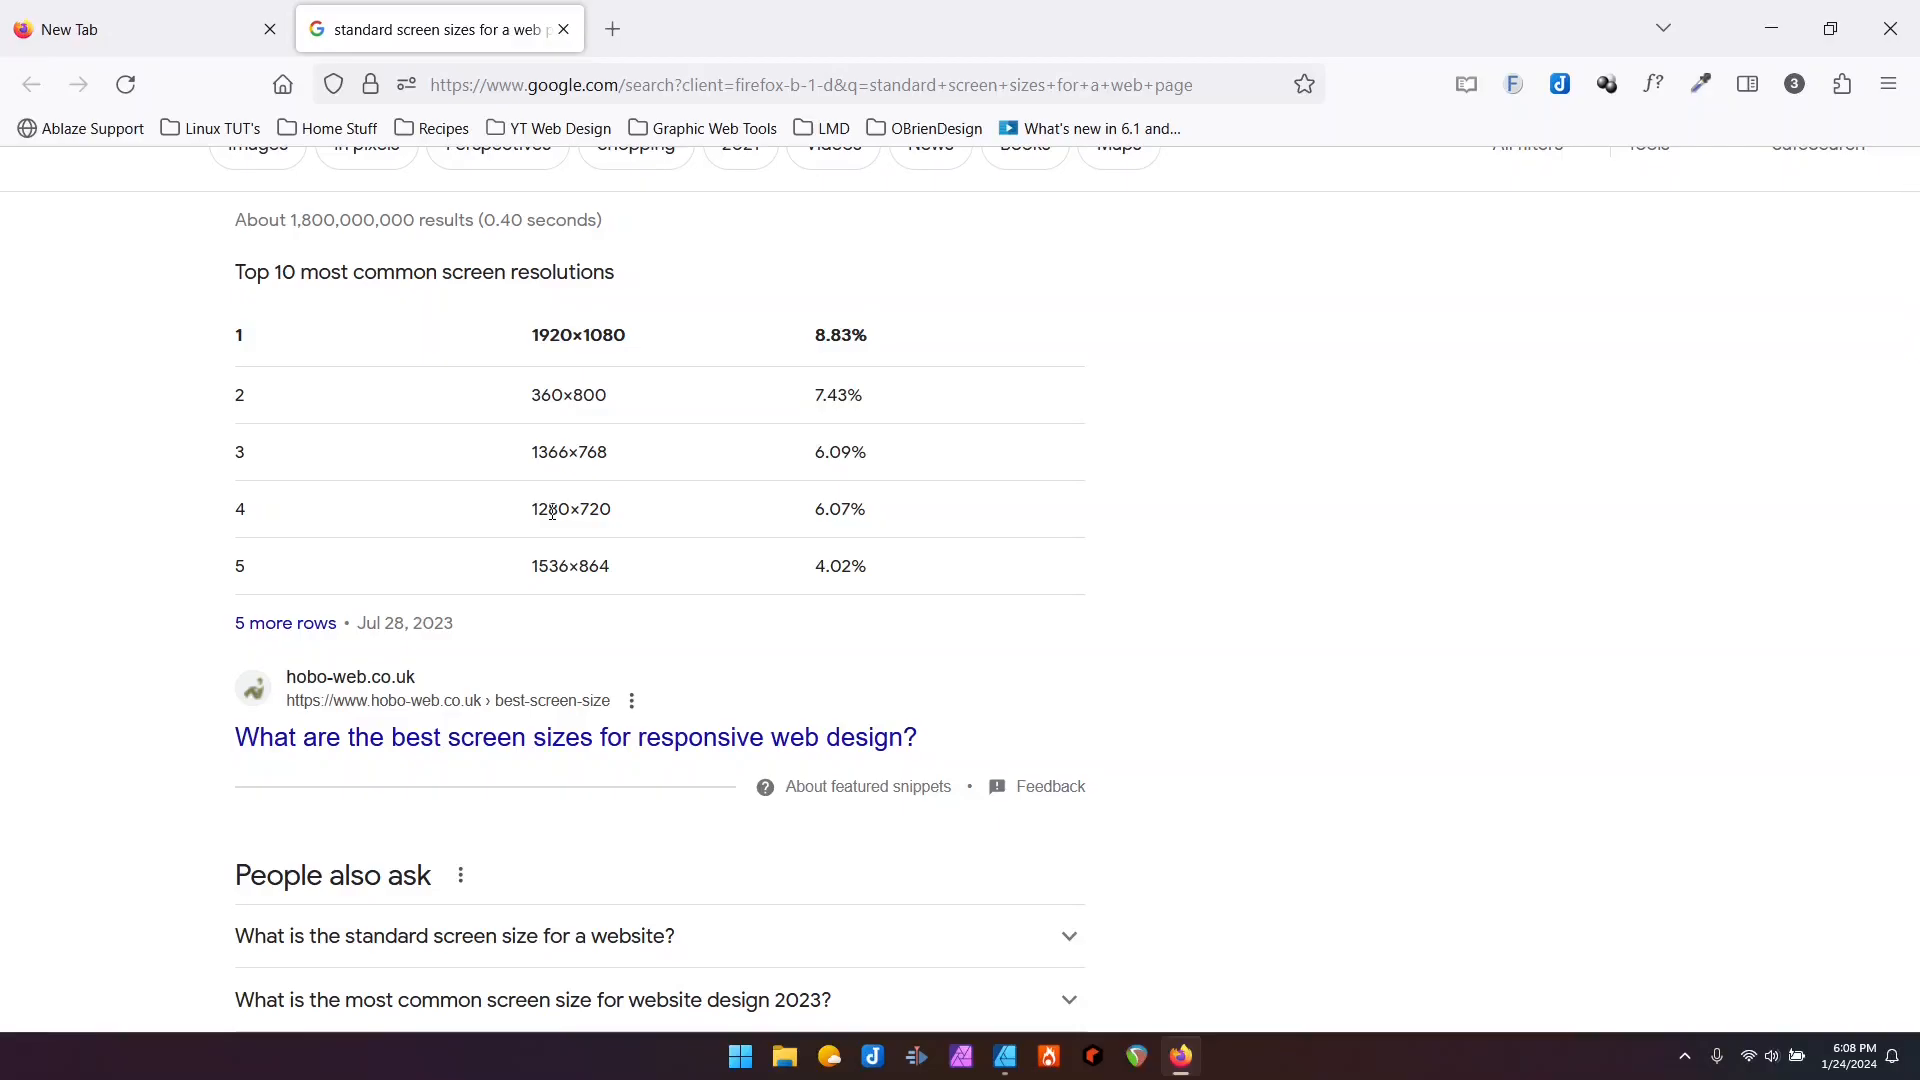
Step: Return to Affinity Designer and create a new document from the WXGA+ web preset, 1440 × 900 px
{"action": "left_click", "coordinate": [1880, 37]}
{"action": "left_click", "coordinate": [68, 20]}
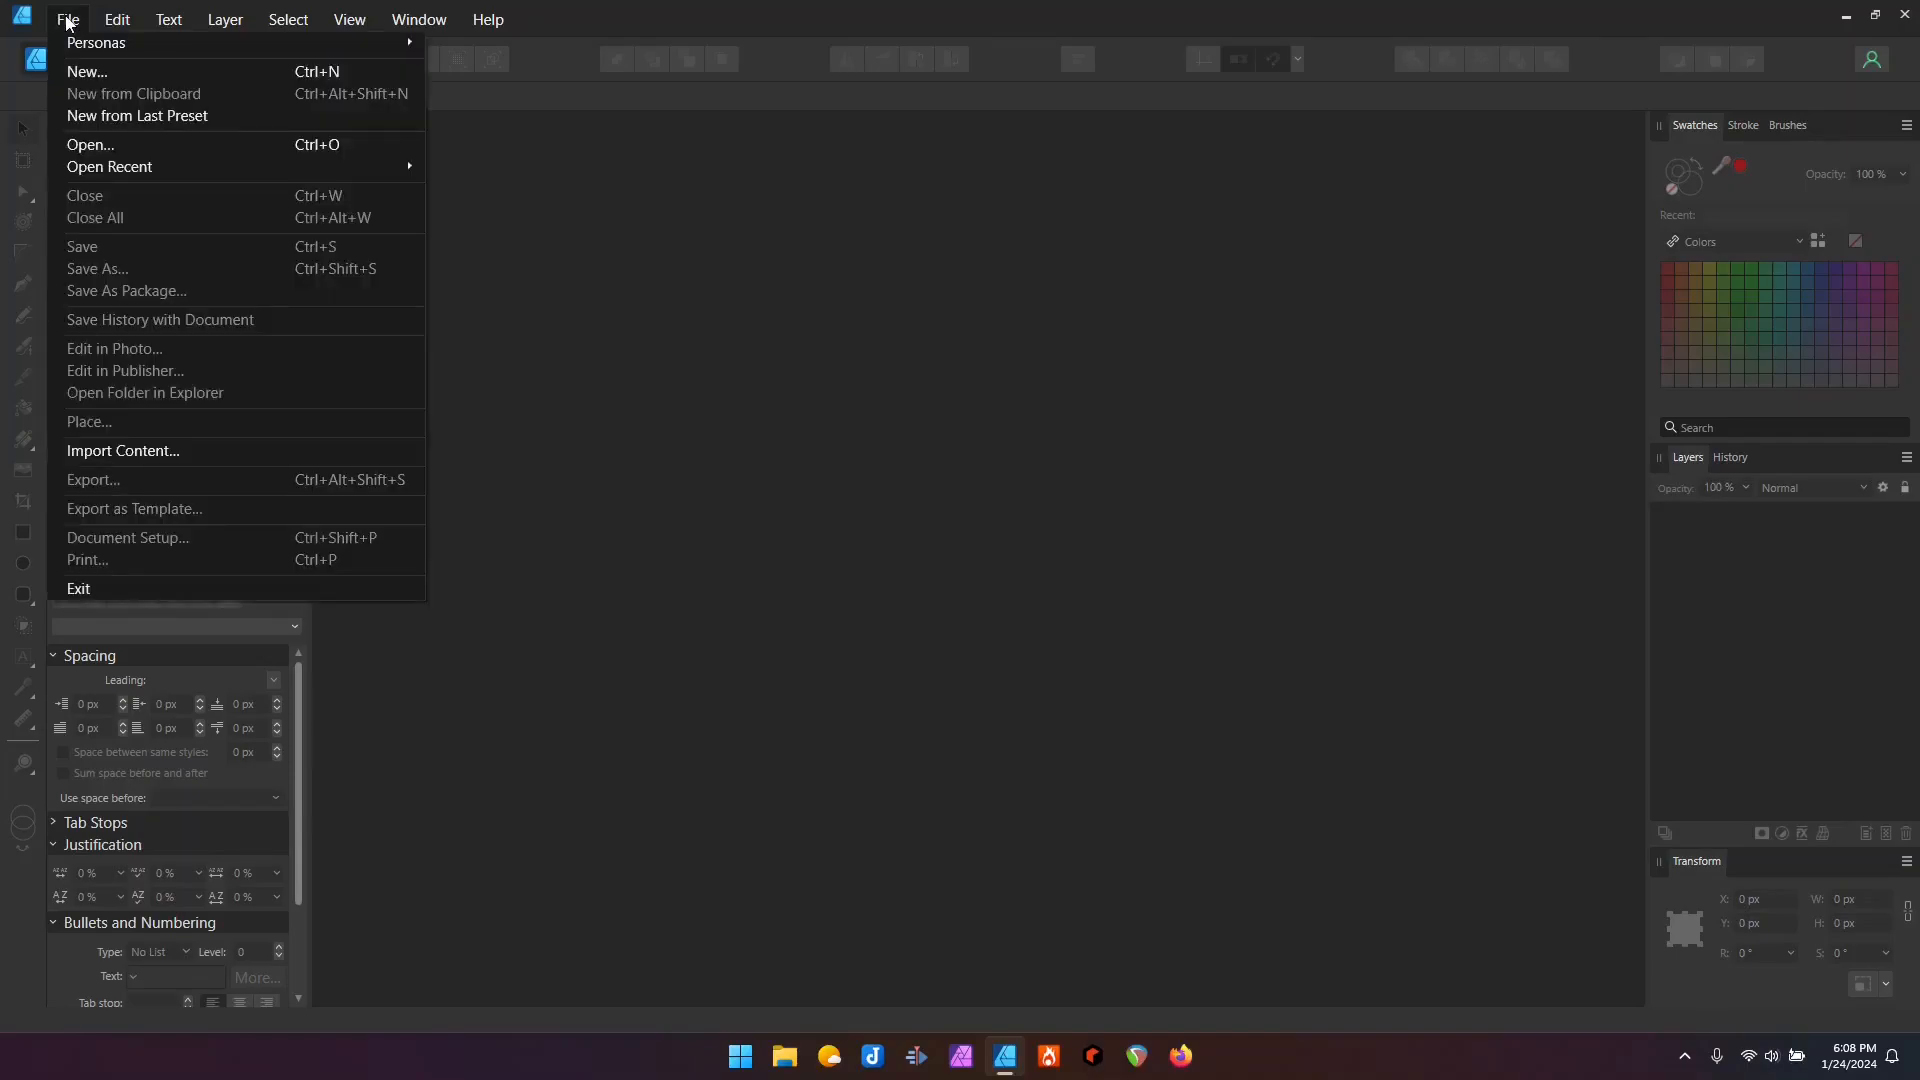
{"action": "left_click", "coordinate": [93, 76]}
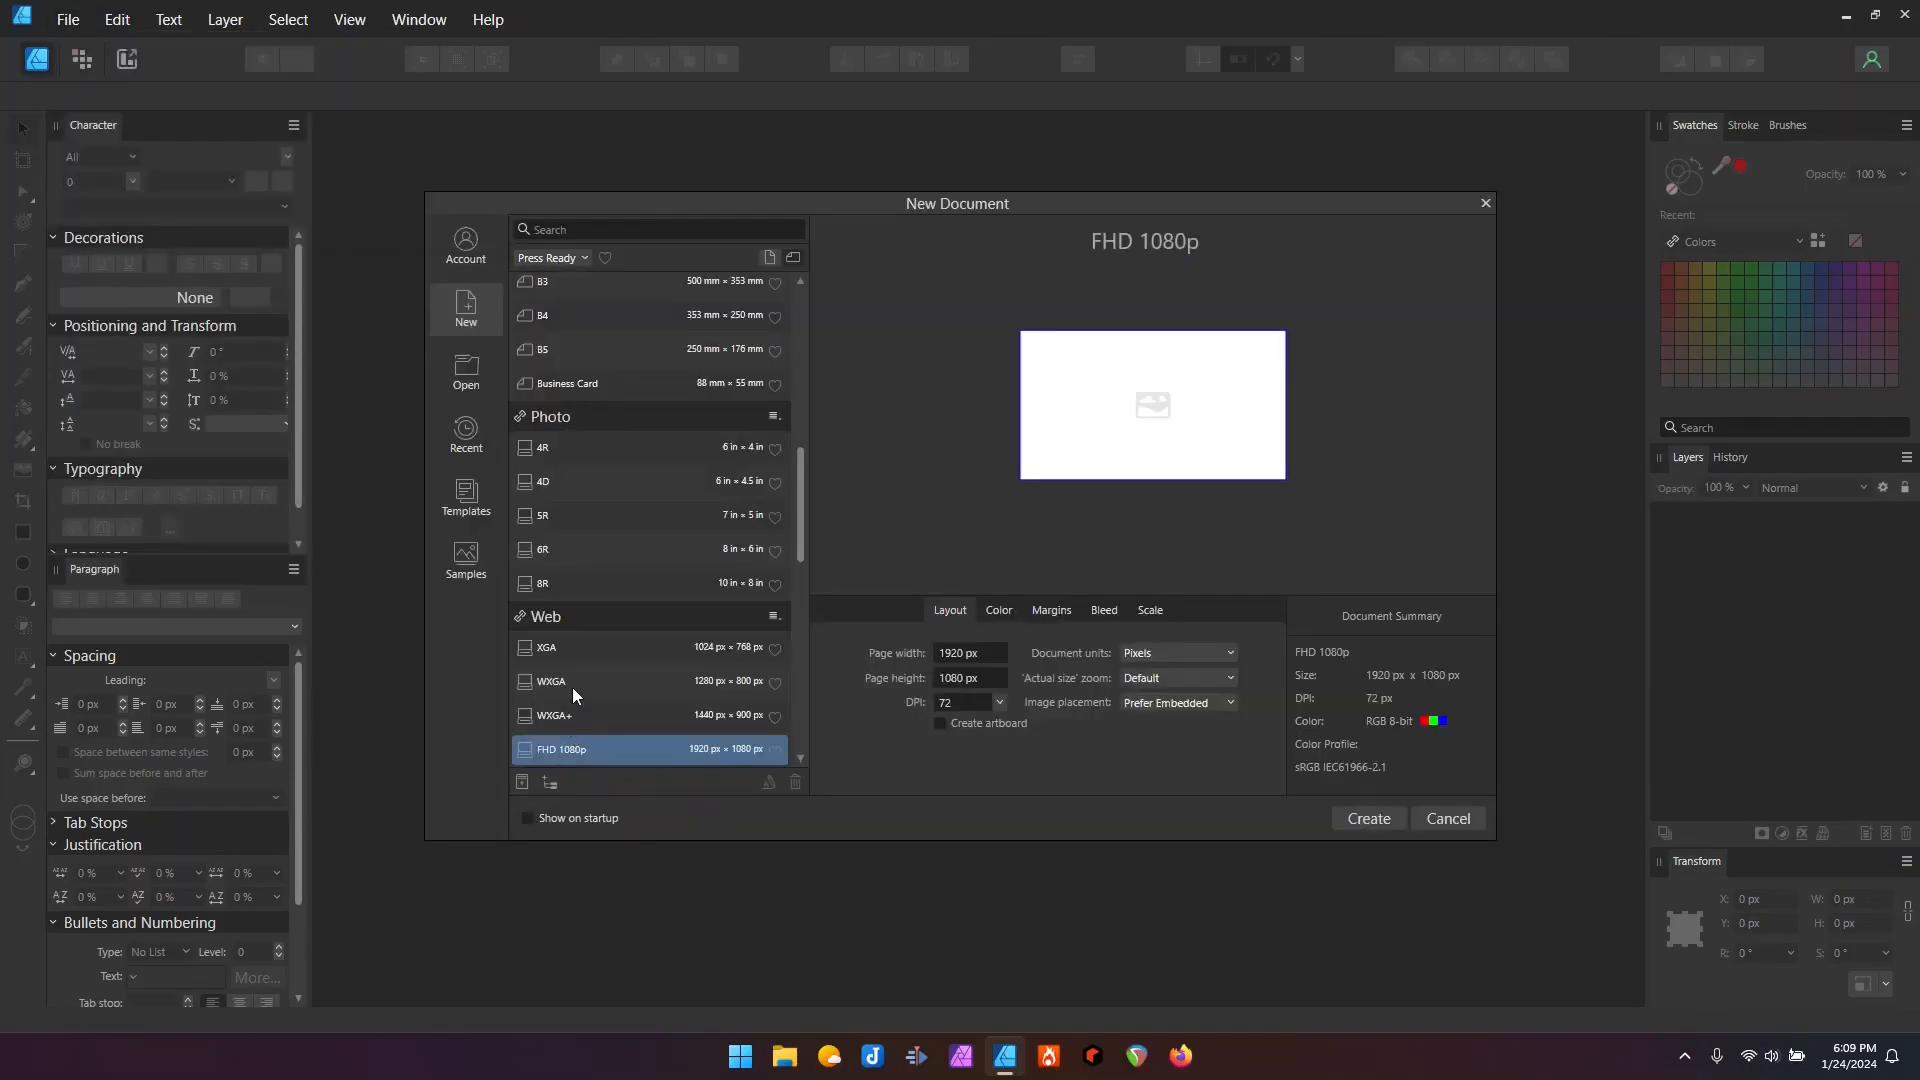
{"action": "left_click", "coordinate": [576, 716]}
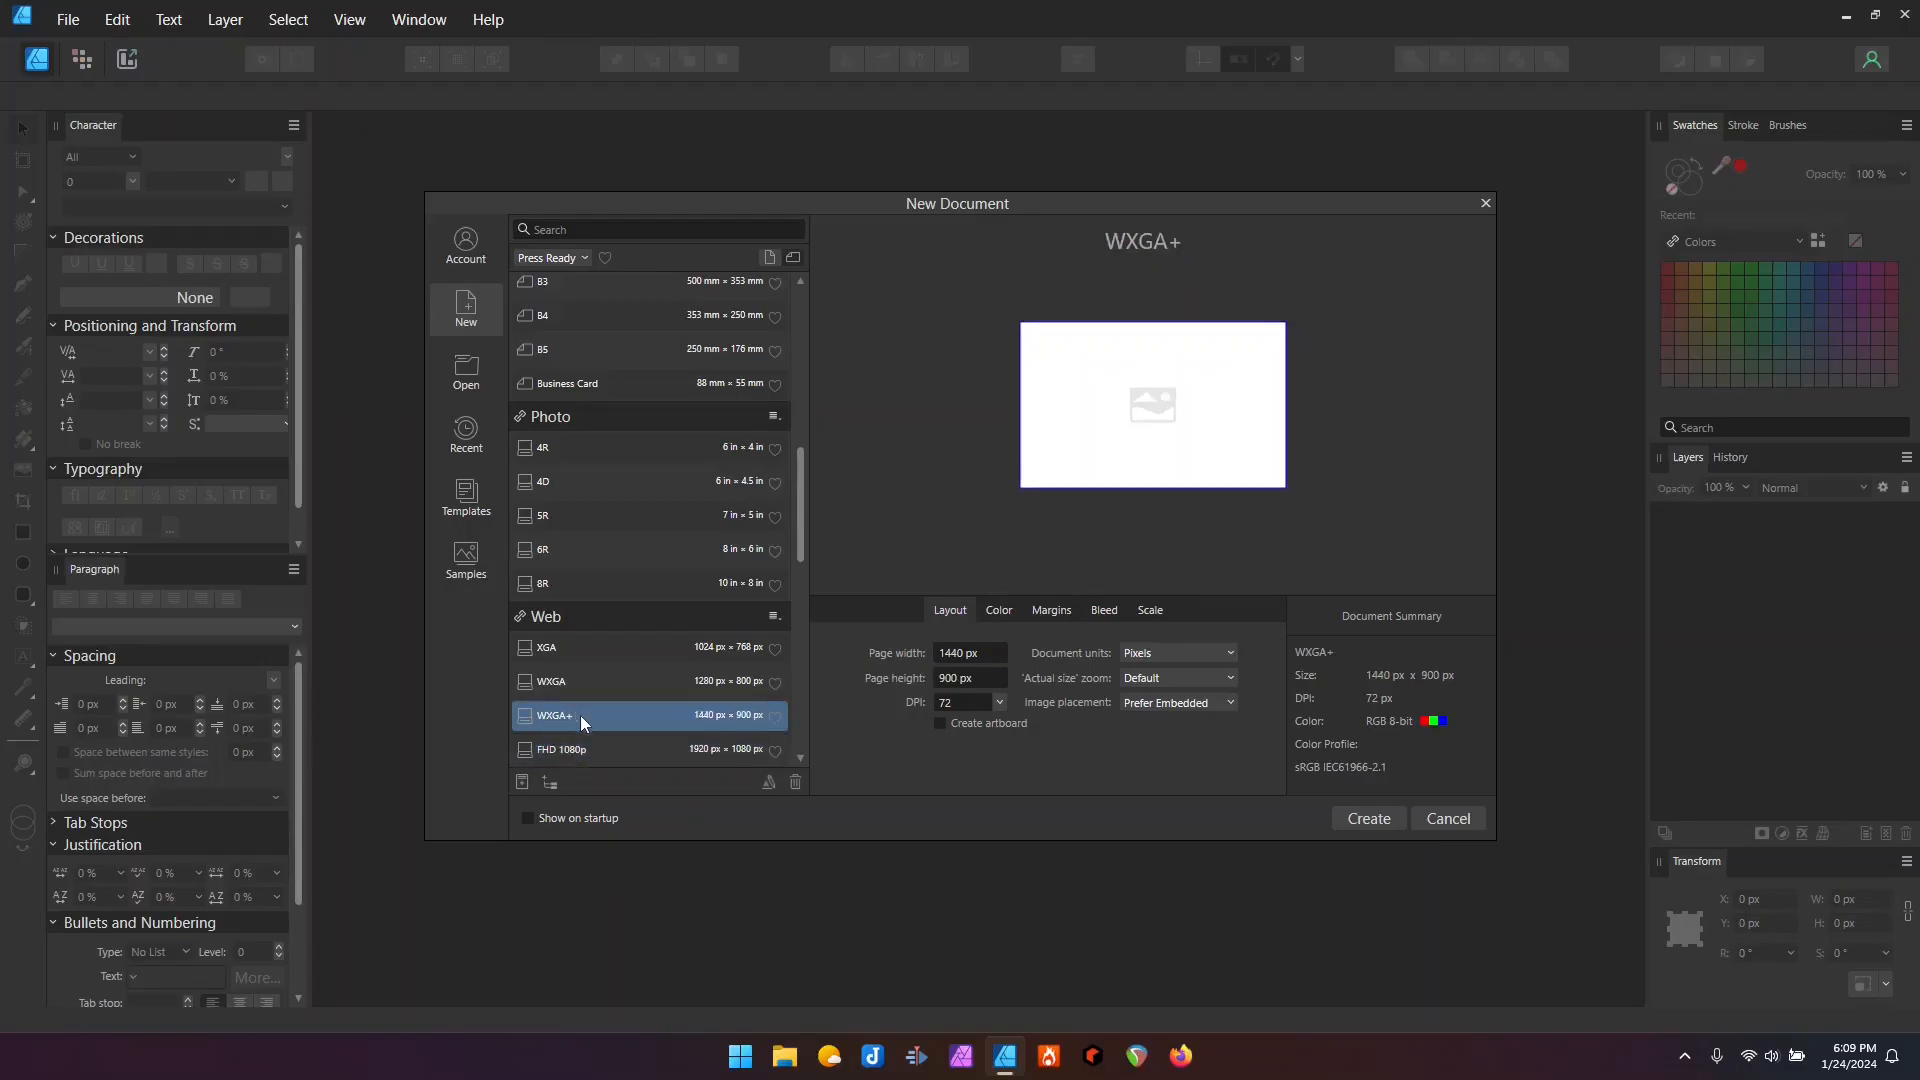
{"action": "left_click", "coordinate": [1364, 818]}
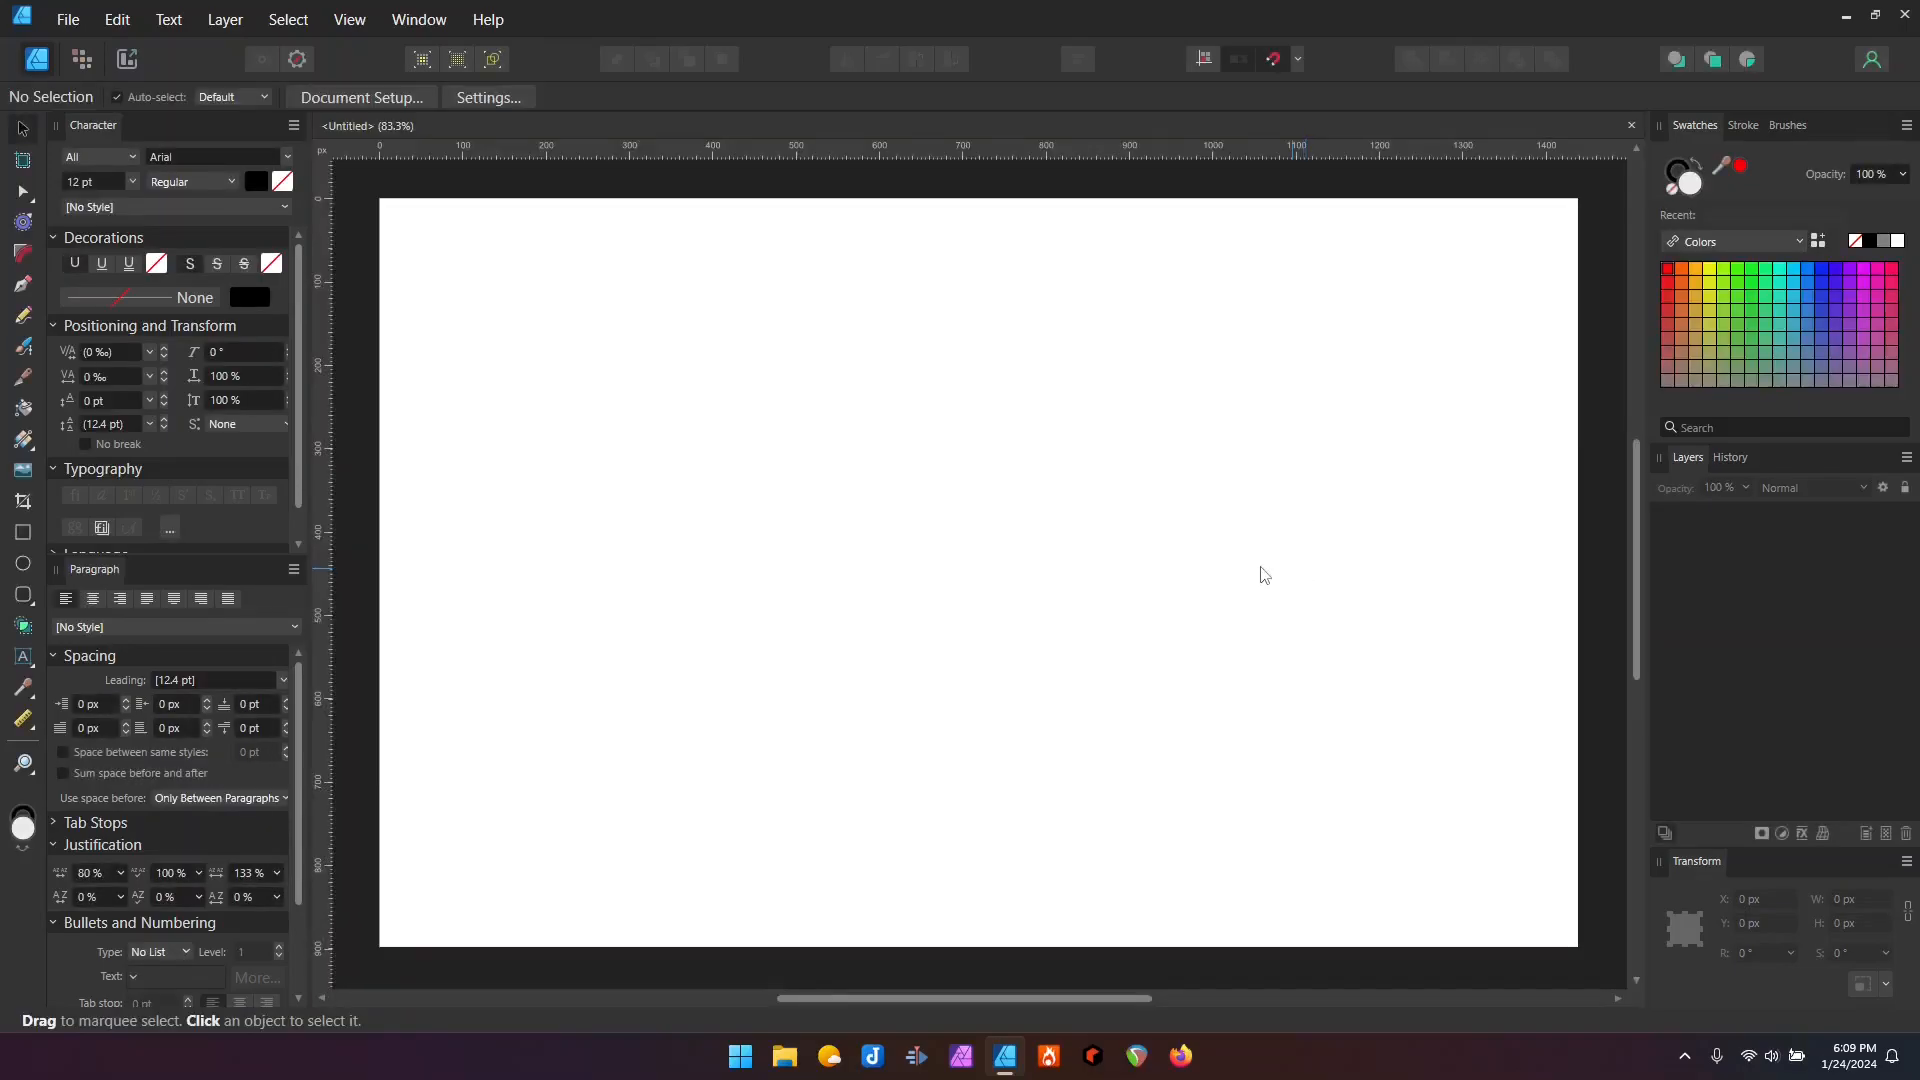
Step: Draw a wide rectangle about 923 × 95 px in the upper half of the page and review the snapping options
{"action": "left_click", "coordinate": [20, 533]}
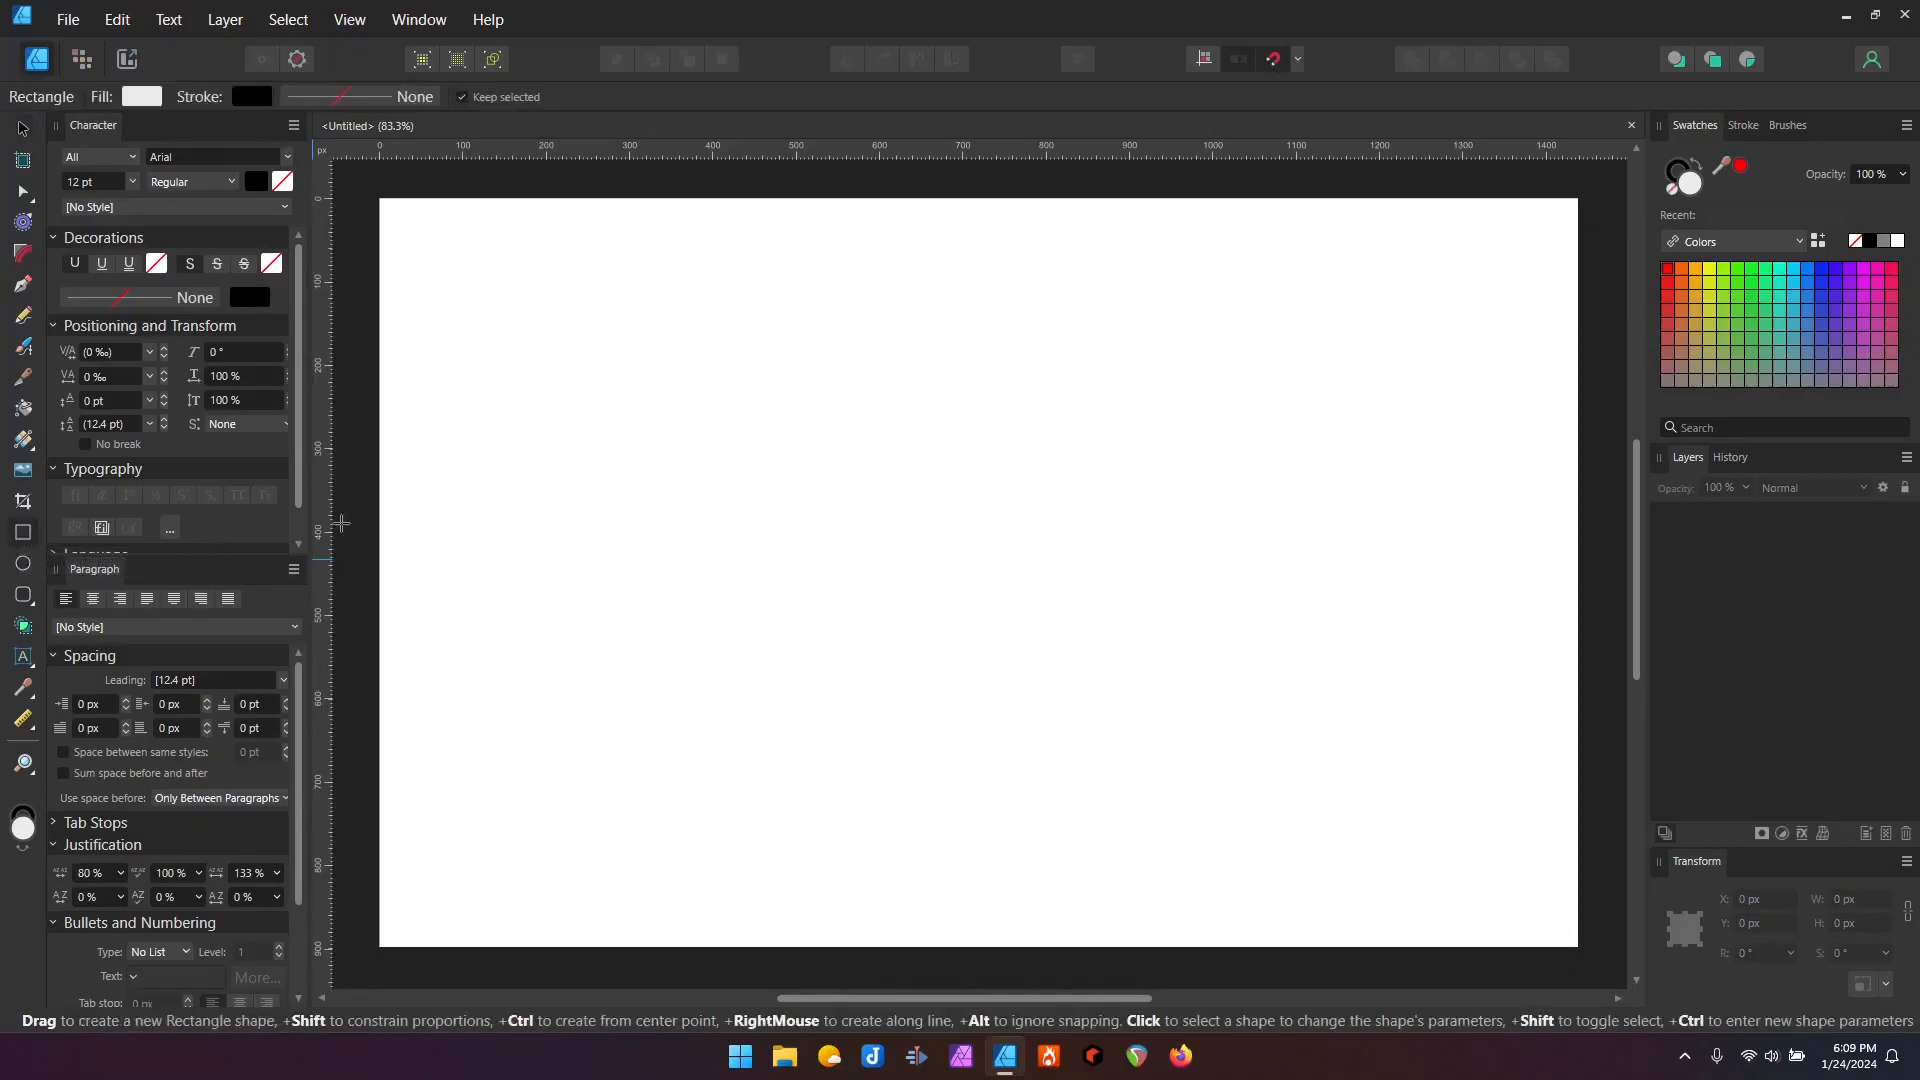
{"action": "mouse_move", "coordinate": [667, 423]}
{"action": "left_mouse_down"}
{"action": "mouse_move", "coordinate": [1228, 573]}
{"action": "mouse_move", "coordinate": [1436, 502]}
{"action": "left_mouse_up"}
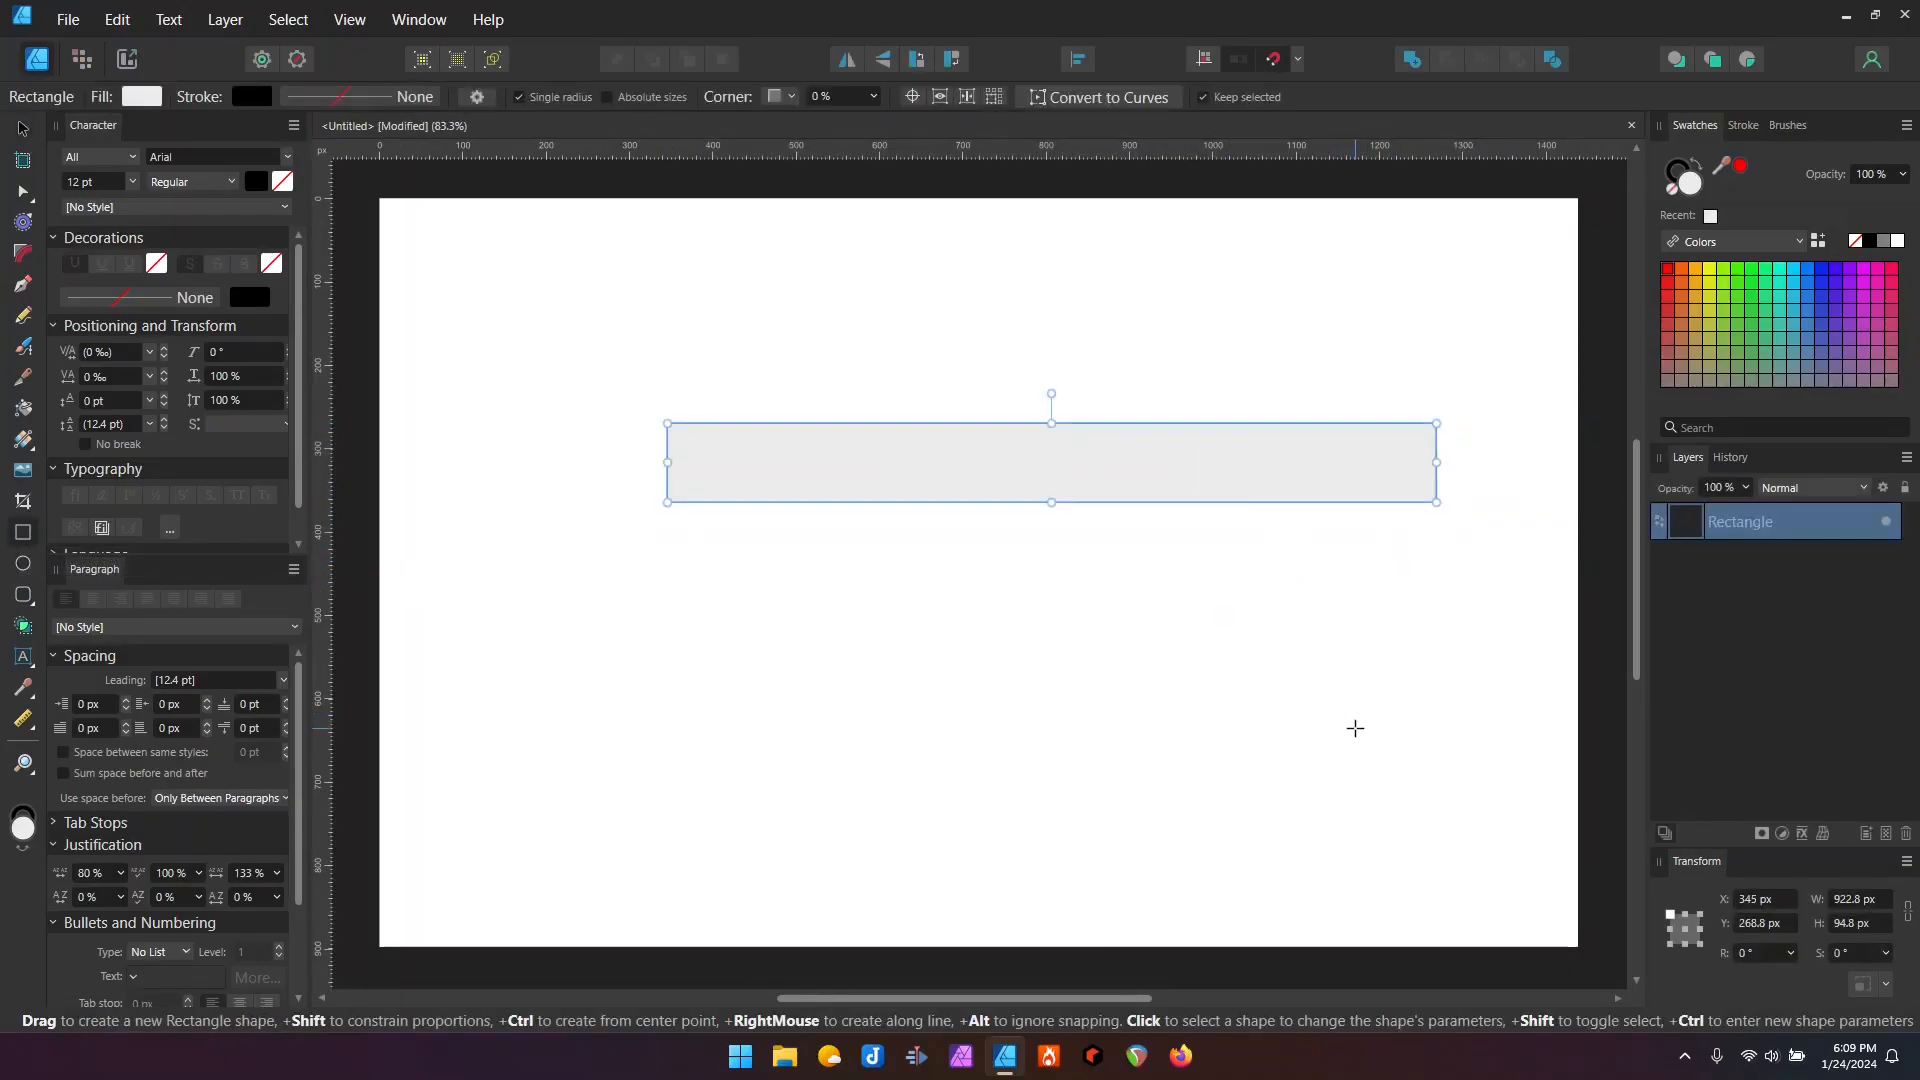
{"action": "left_click", "coordinate": [1300, 61]}
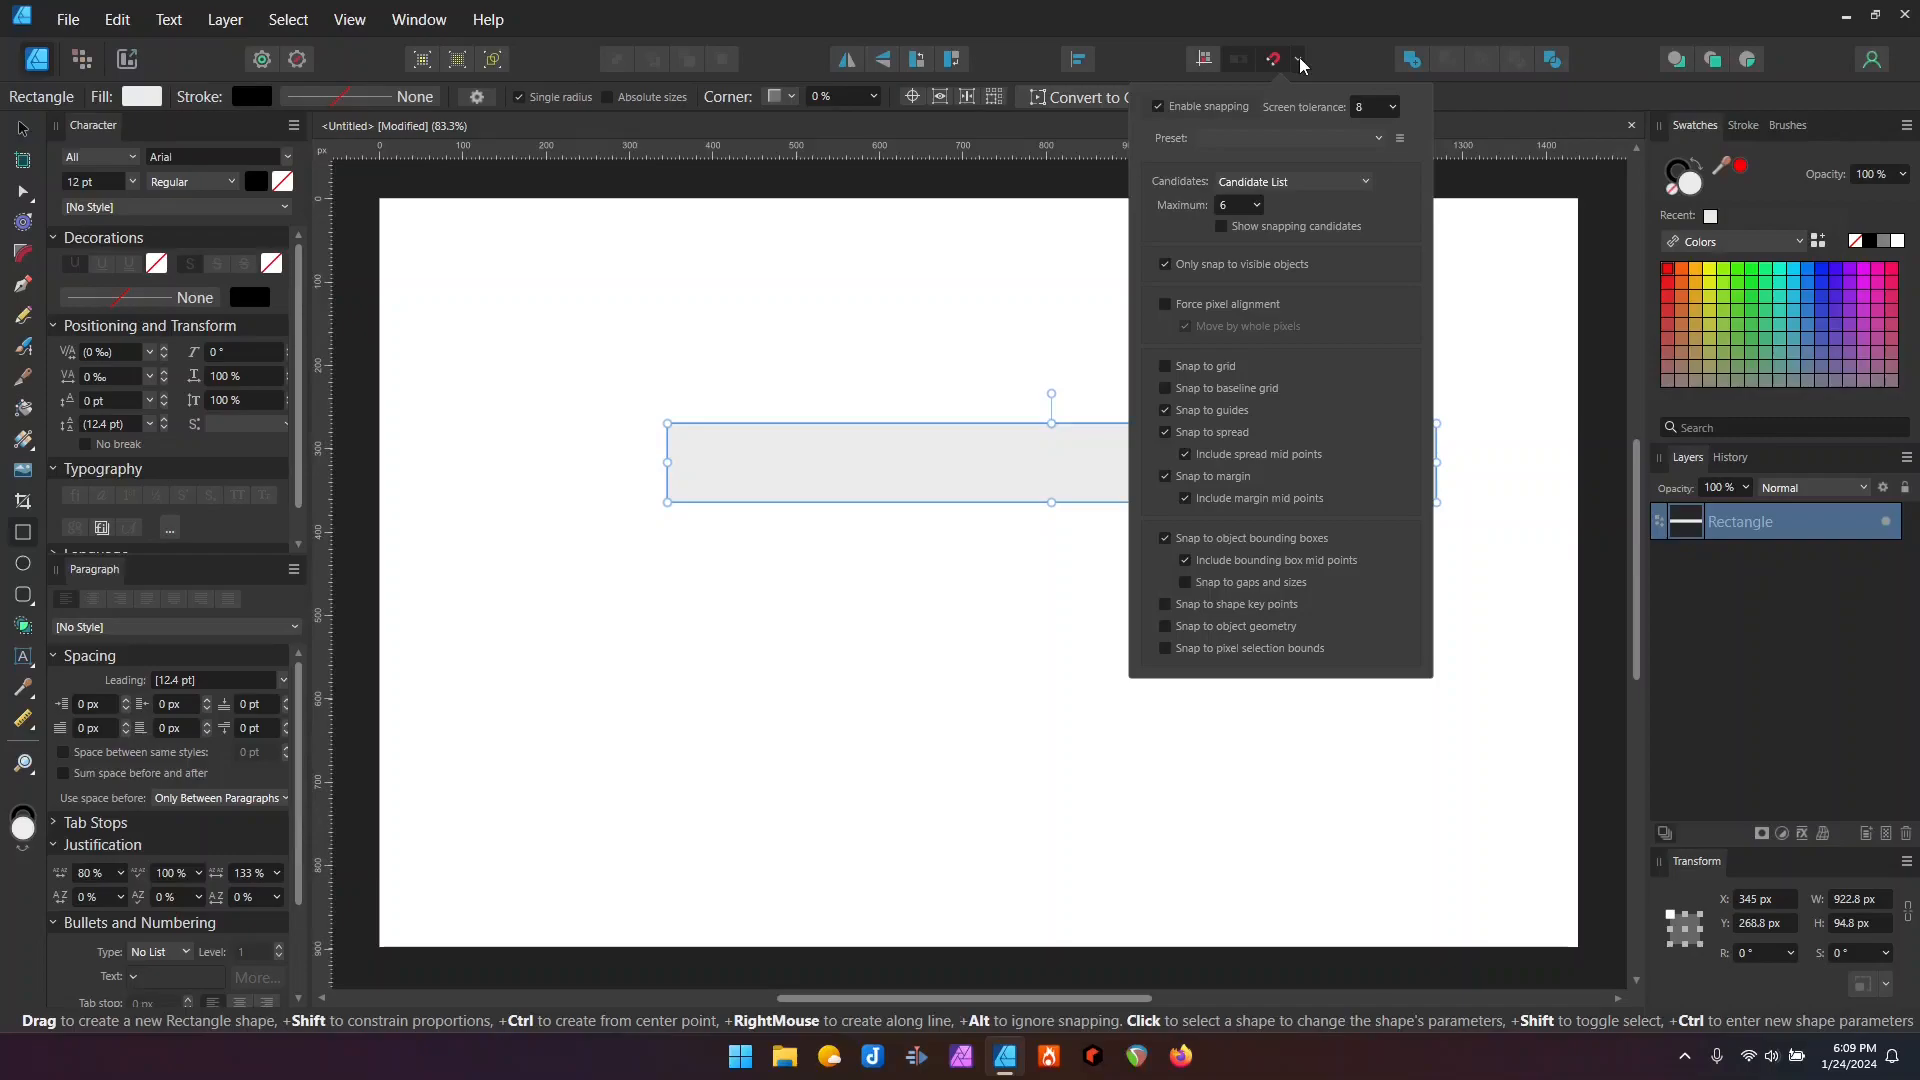
{"action": "left_click", "coordinate": [1300, 65]}
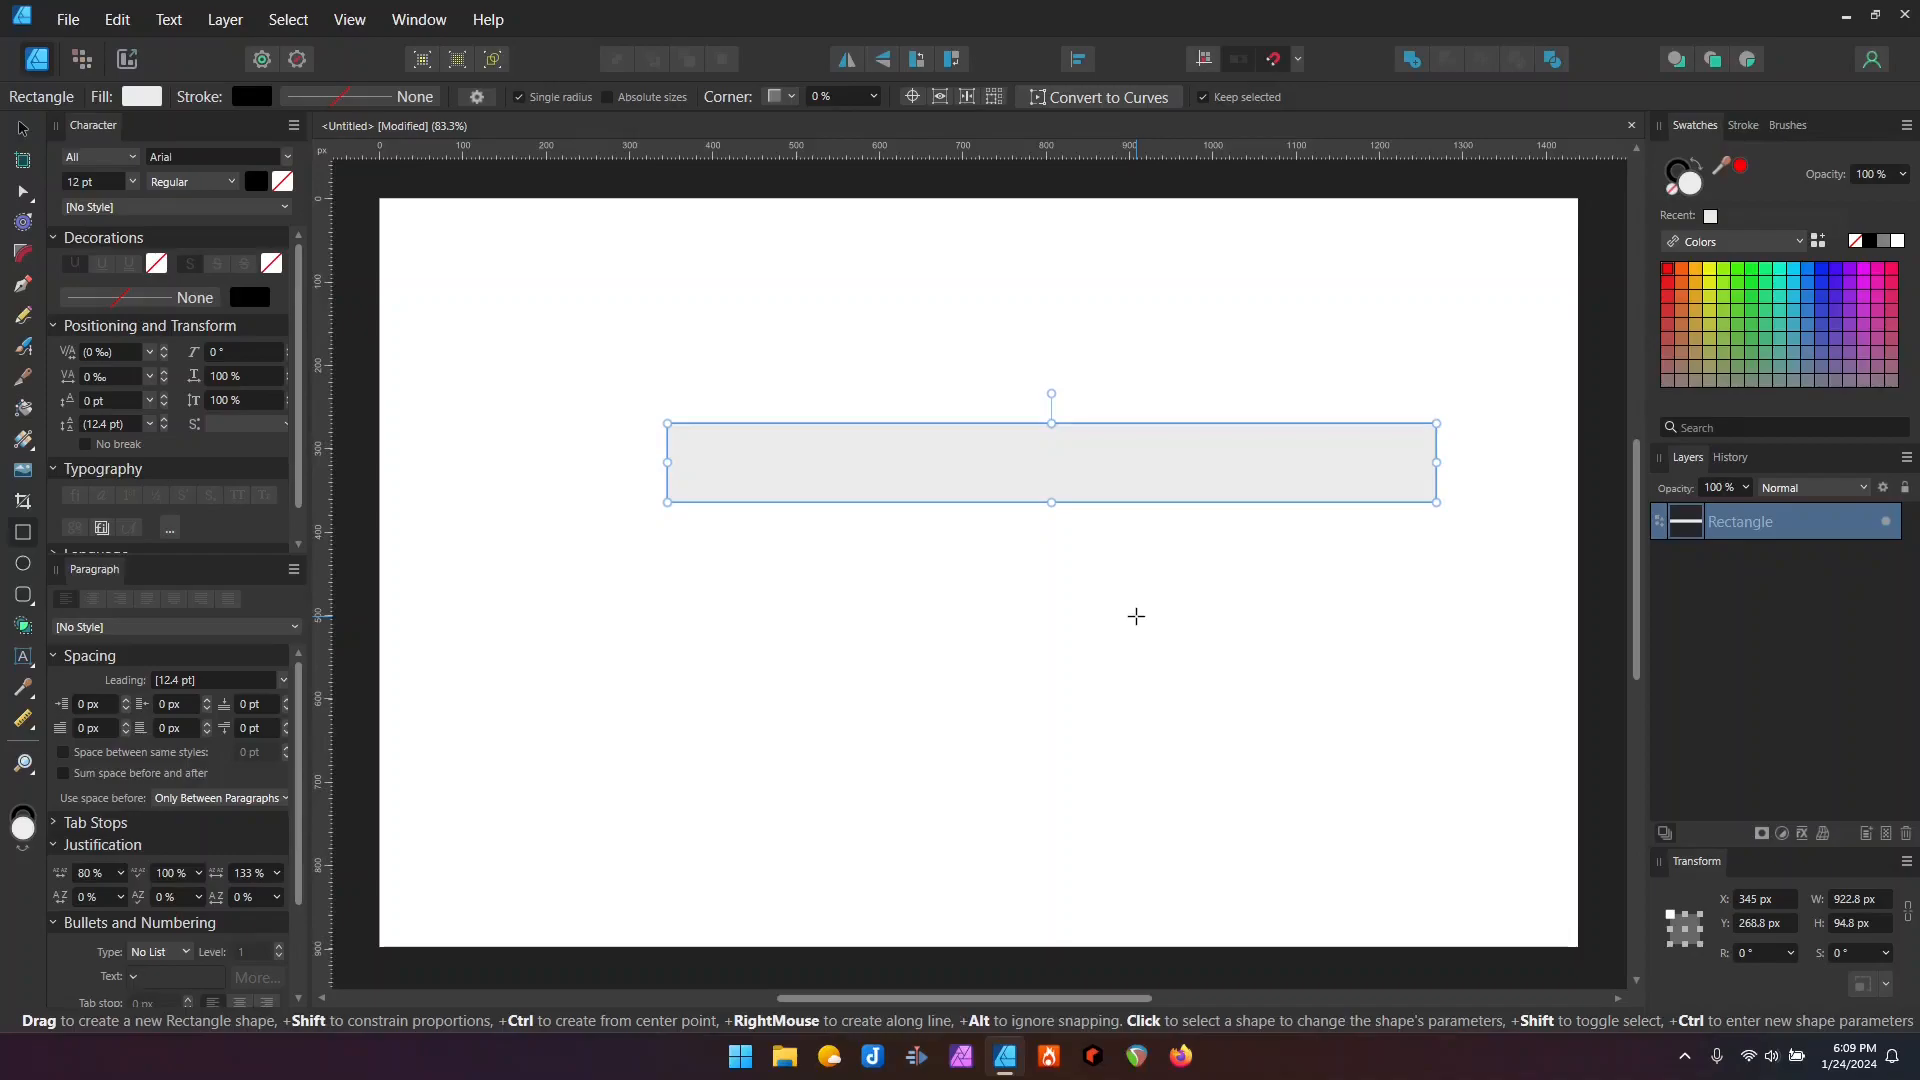
Step: Check that Transform is enabled and move the rectangle up to about X 259, Y 208 px, centred horizontally on the page
{"action": "left_click", "coordinate": [419, 20]}
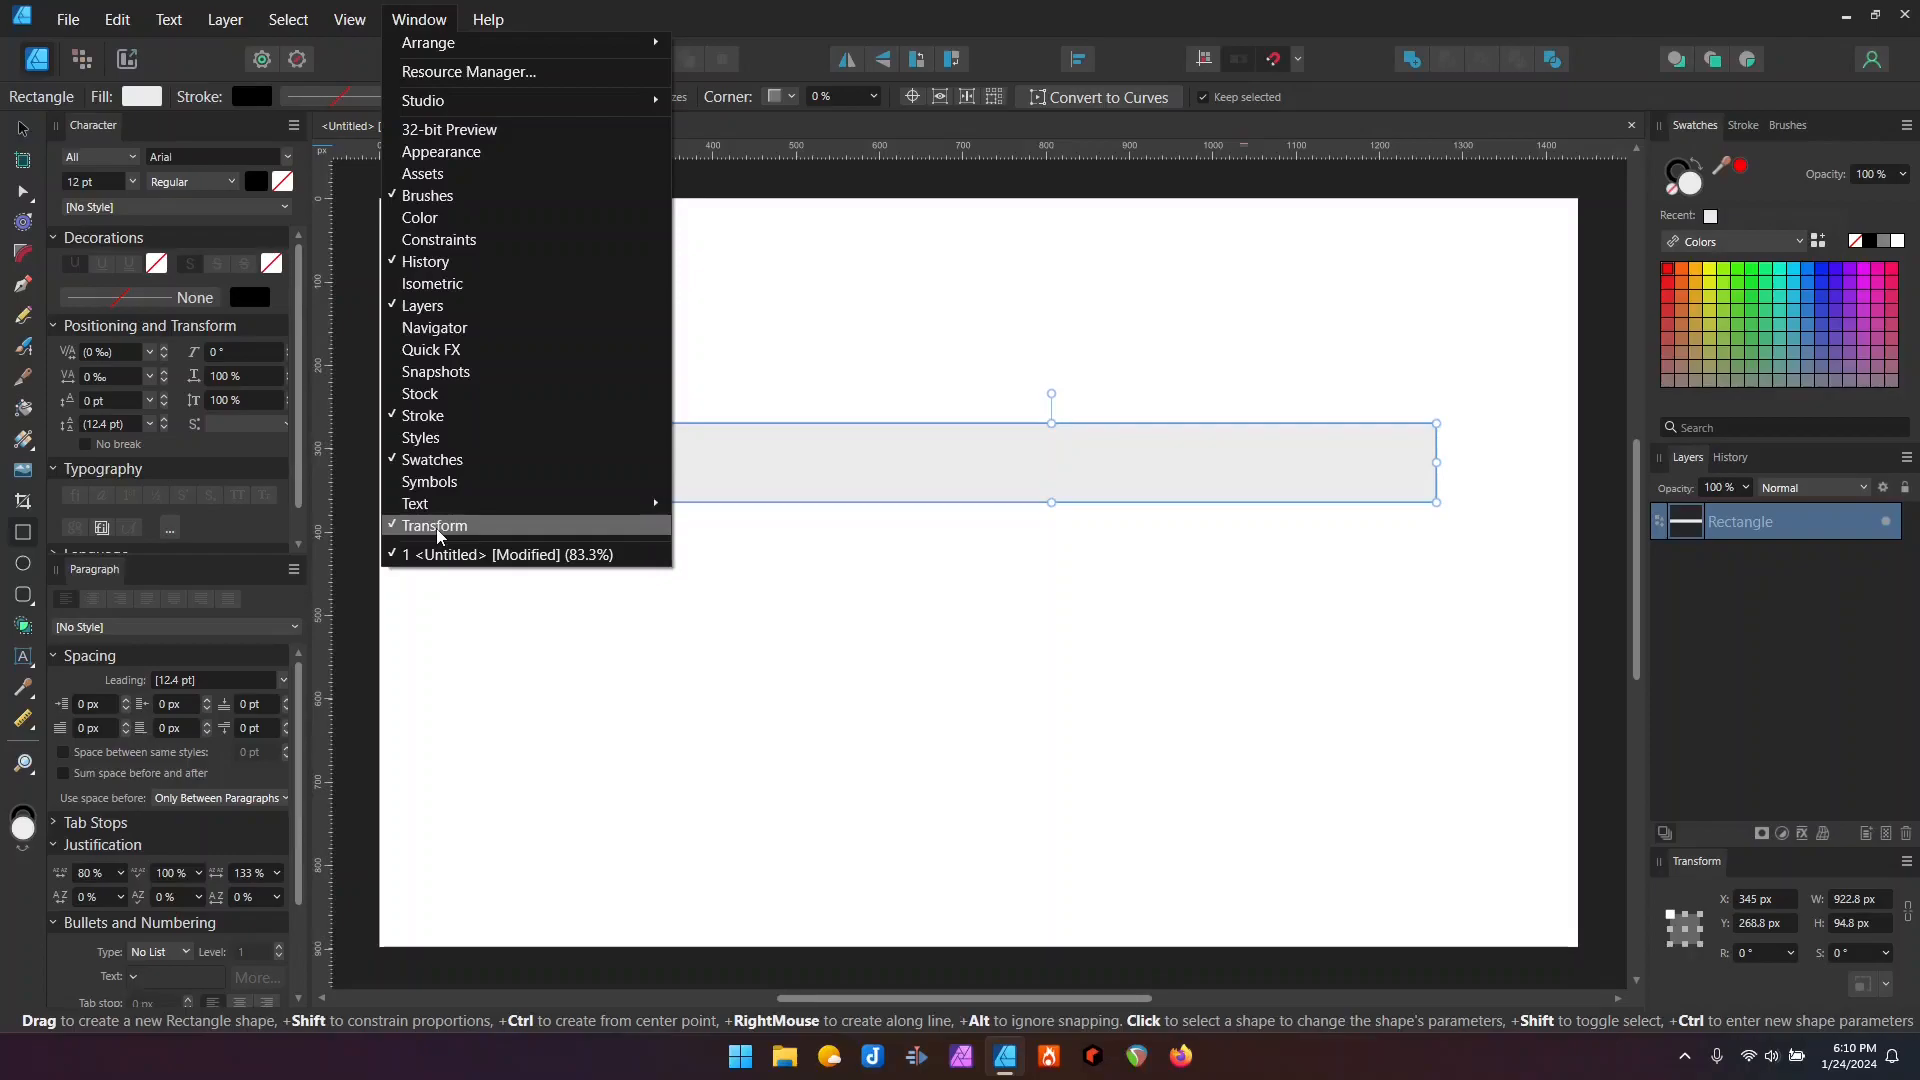
{"action": "mouse_move", "coordinate": [432, 101]}
{"action": "key", "text": "Escape"}
{"action": "key", "text": "Escape"}
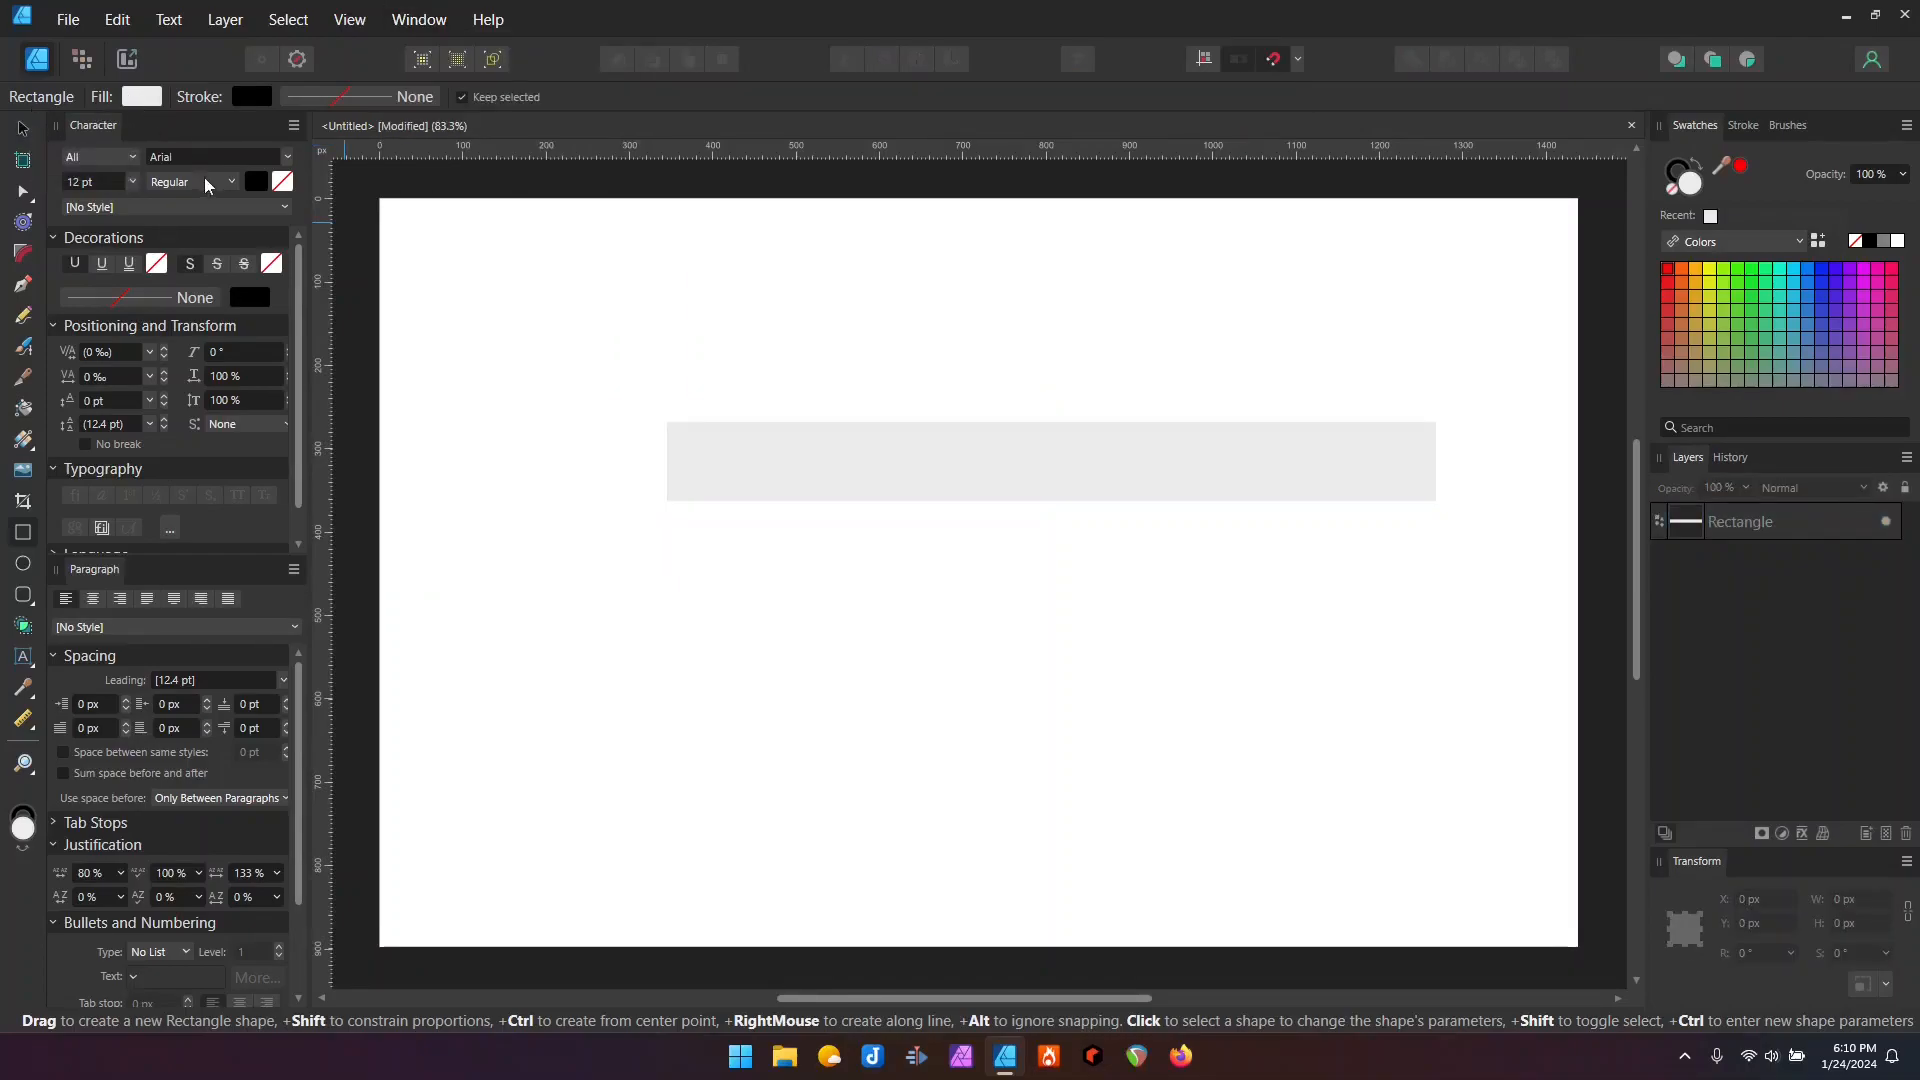
{"action": "key", "text": "v"}
{"action": "left_click_drag", "start_coordinate": [1045, 470], "coordinate": [975, 432]}
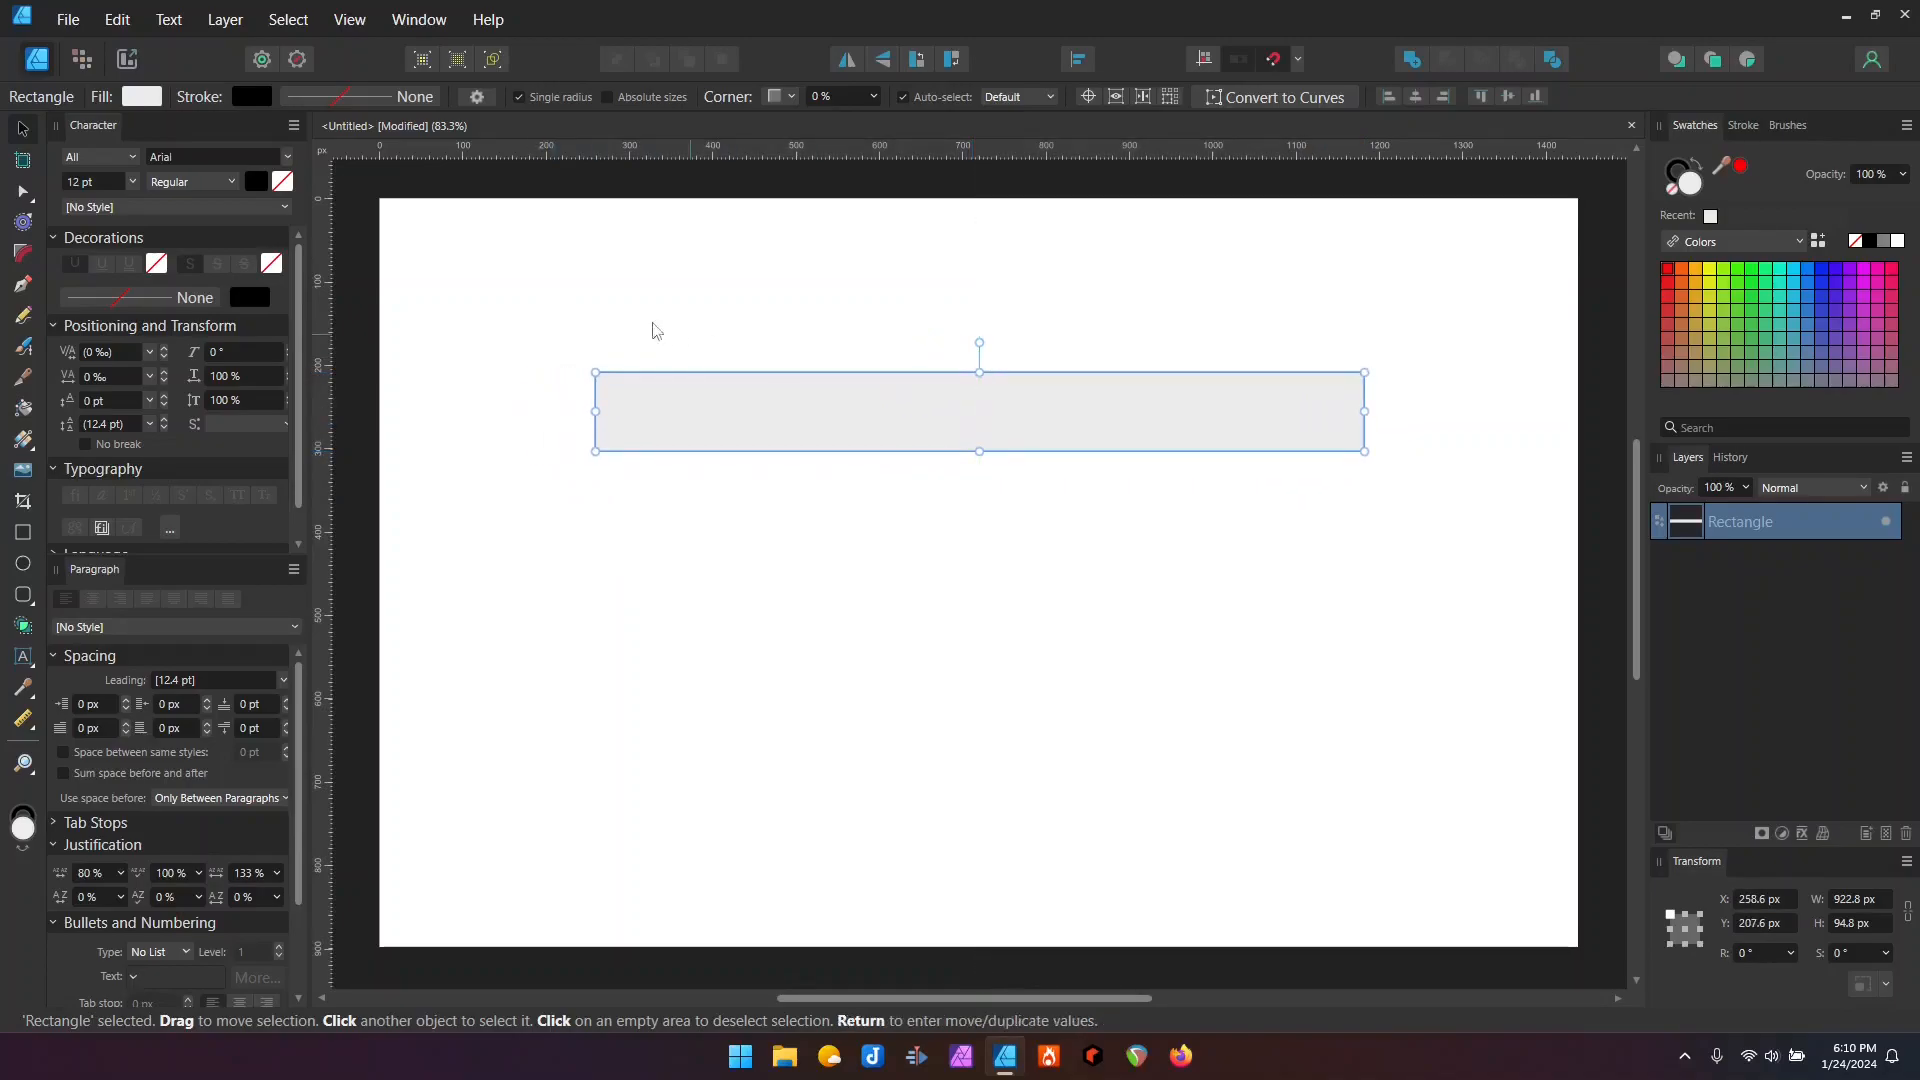
Step: Check that rulers are shown and place vertical guides at the left and right ends of the rectangle
{"action": "left_click", "coordinate": [352, 20]}
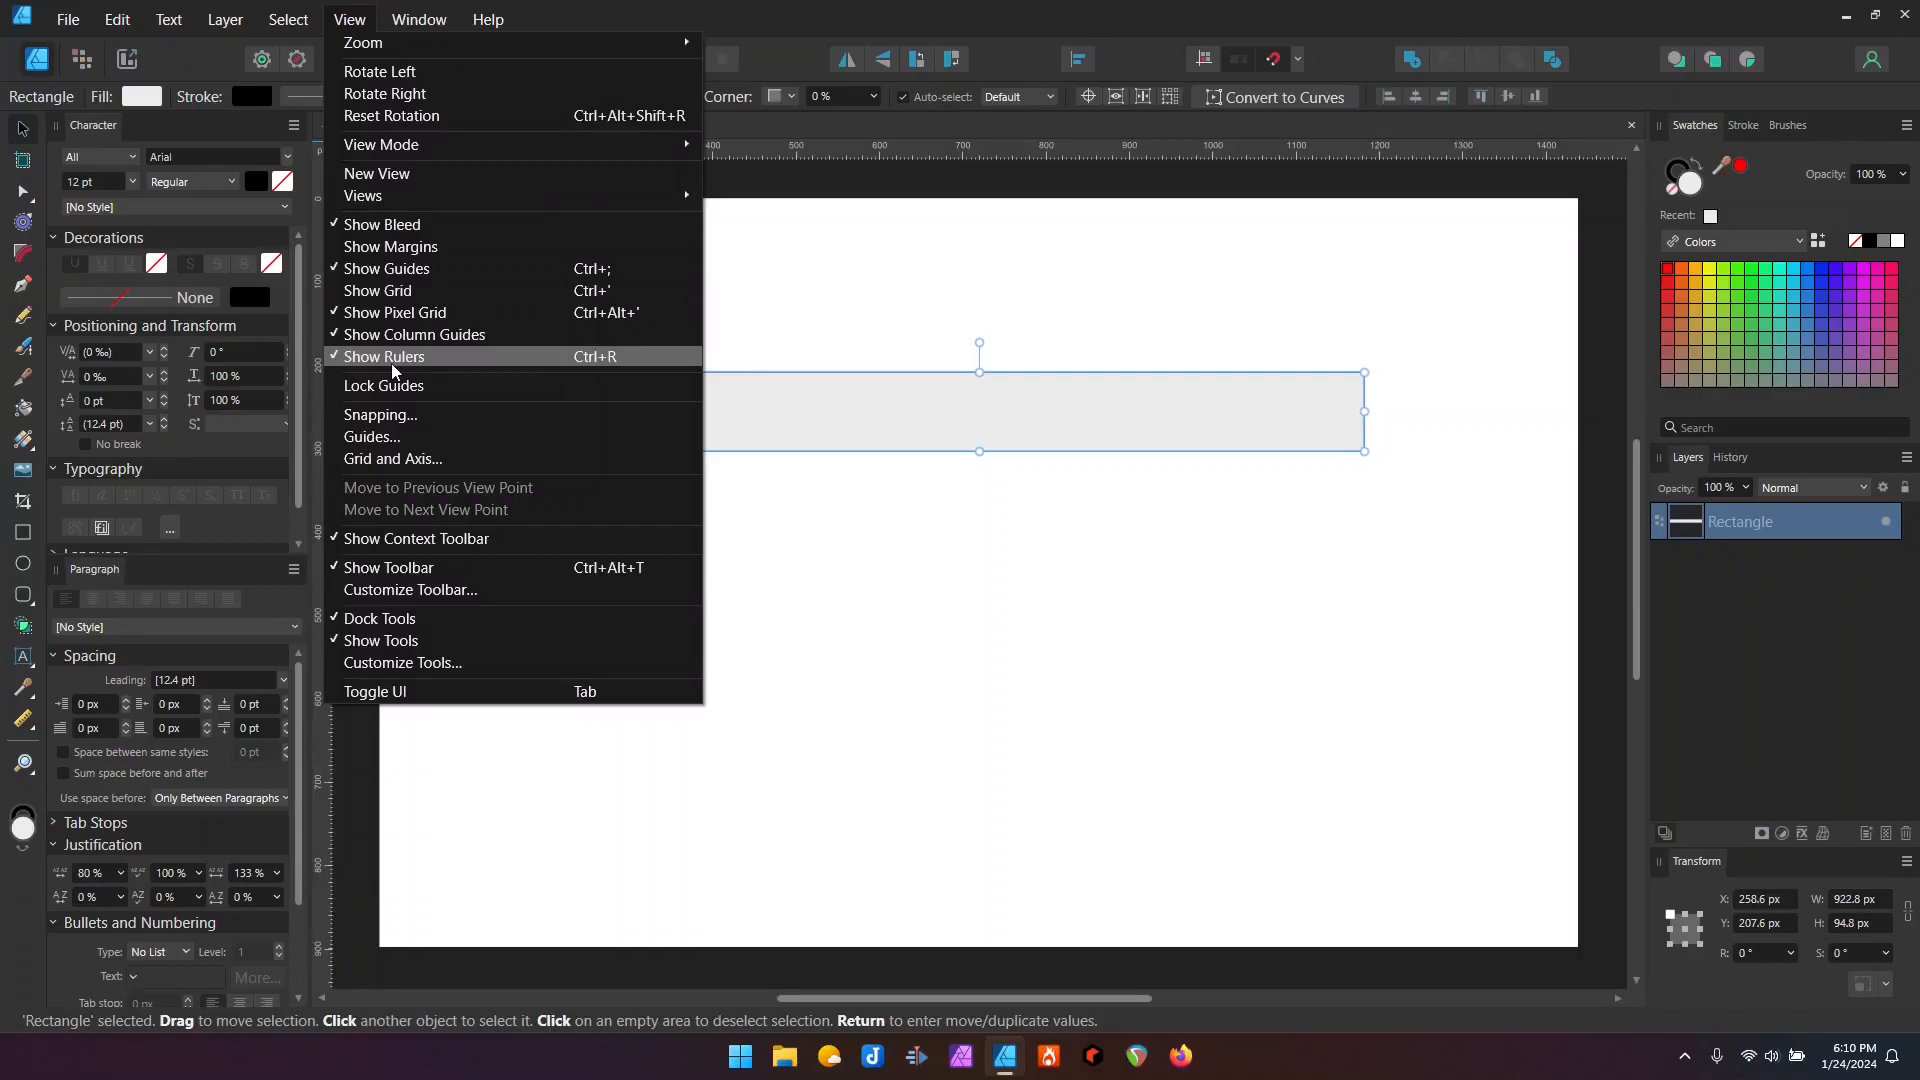
{"action": "left_click", "coordinate": [321, 500]}
{"action": "left_click_drag", "start_coordinate": [321, 500], "coordinate": [595, 491]}
{"action": "left_click_drag", "start_coordinate": [315, 332], "coordinate": [1359, 365]}
{"action": "left_click_drag", "start_coordinate": [1054, 150], "coordinate": [1138, 150]}
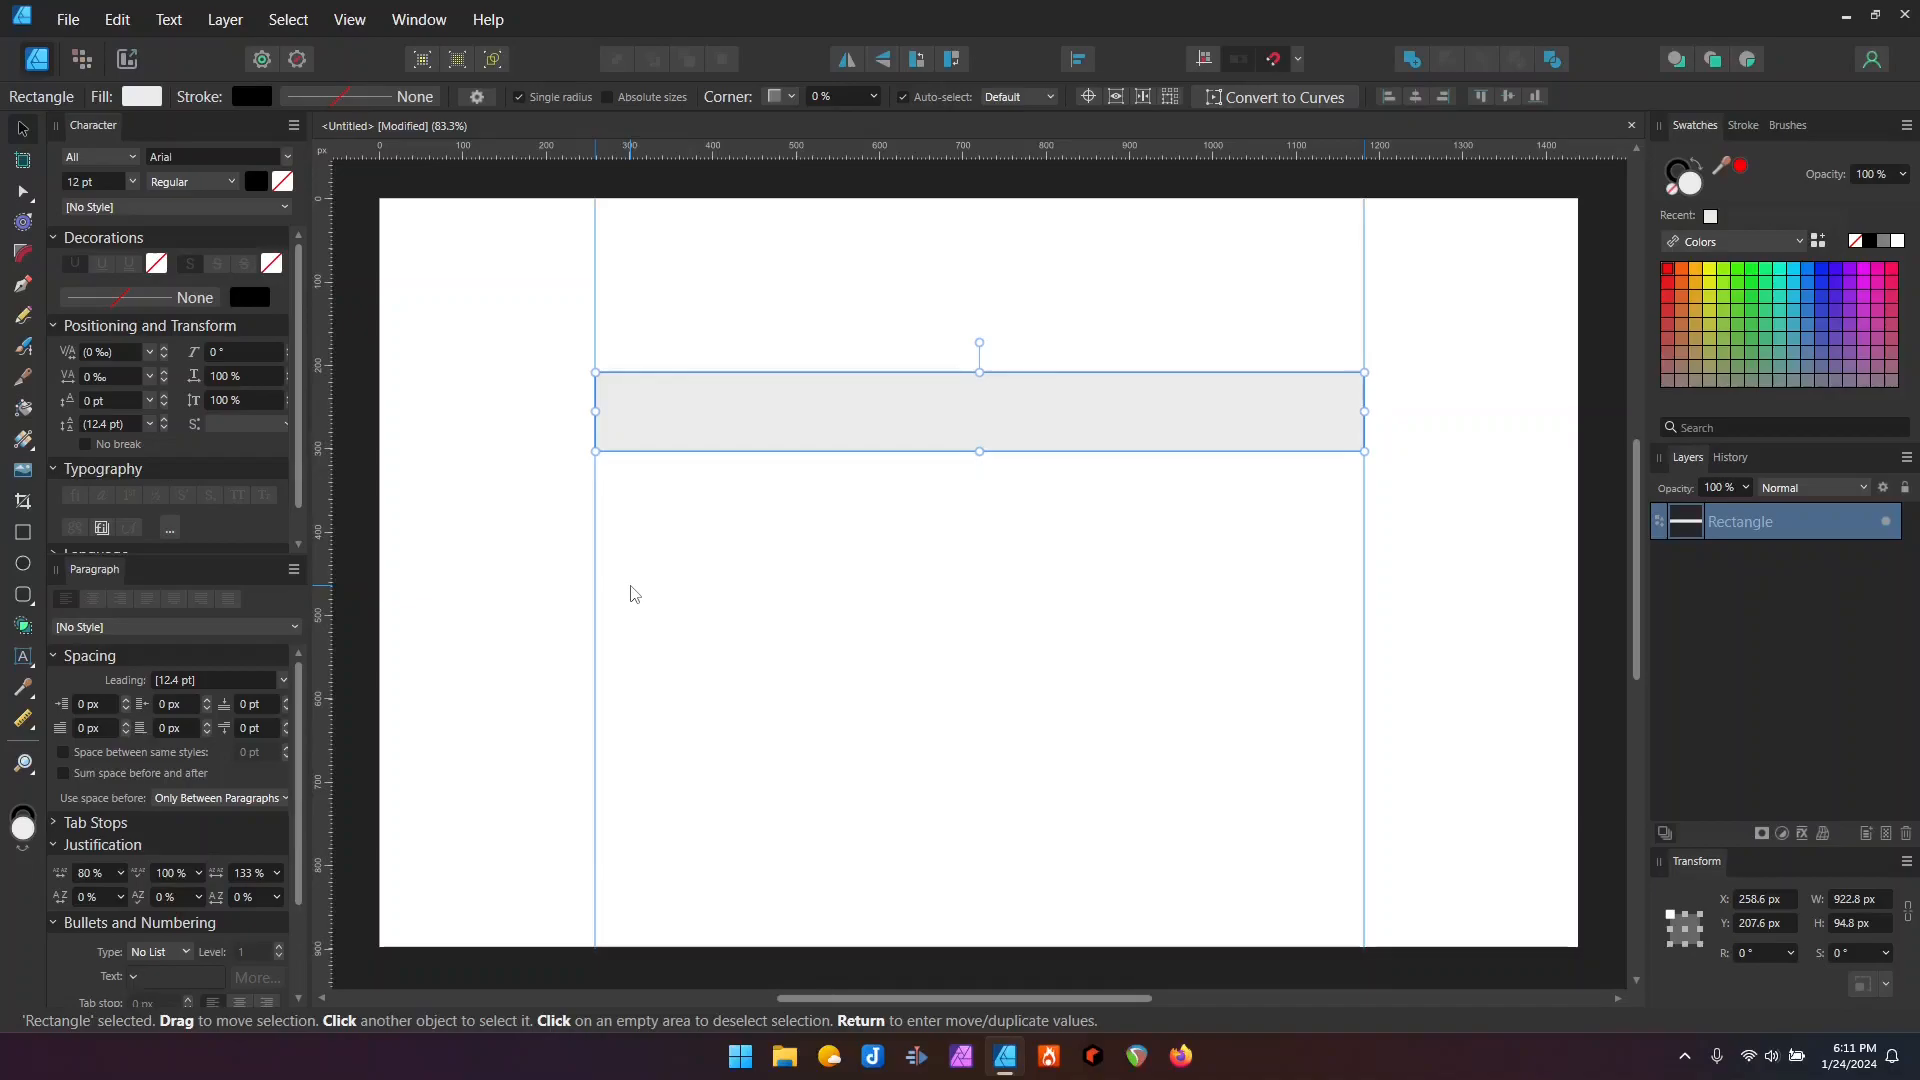
Step: Switch to Firefox, search for images of web page column layouts and view UX Collective's responsive layout grid example
{"action": "left_click", "coordinate": [1186, 1062]}
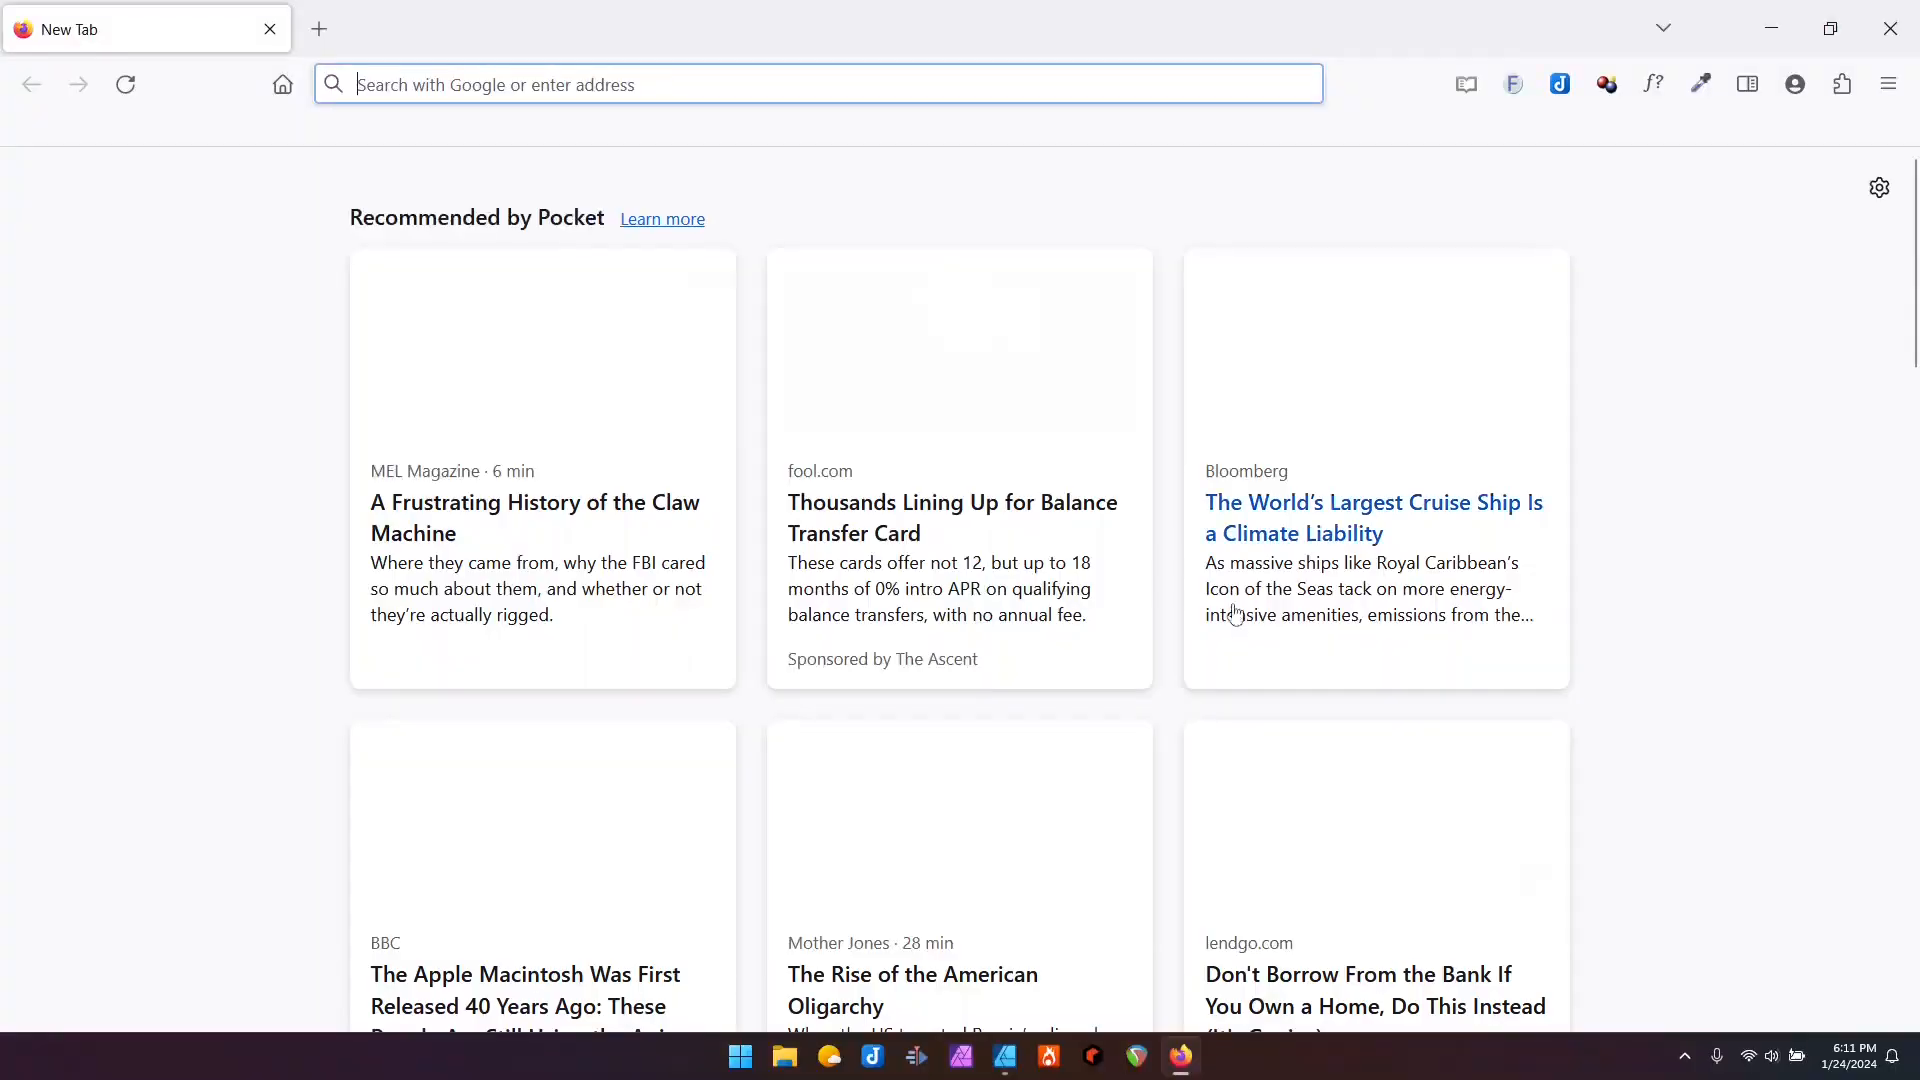
{"action": "left_click", "coordinate": [319, 29]}
{"action": "type", "text": "cust"}
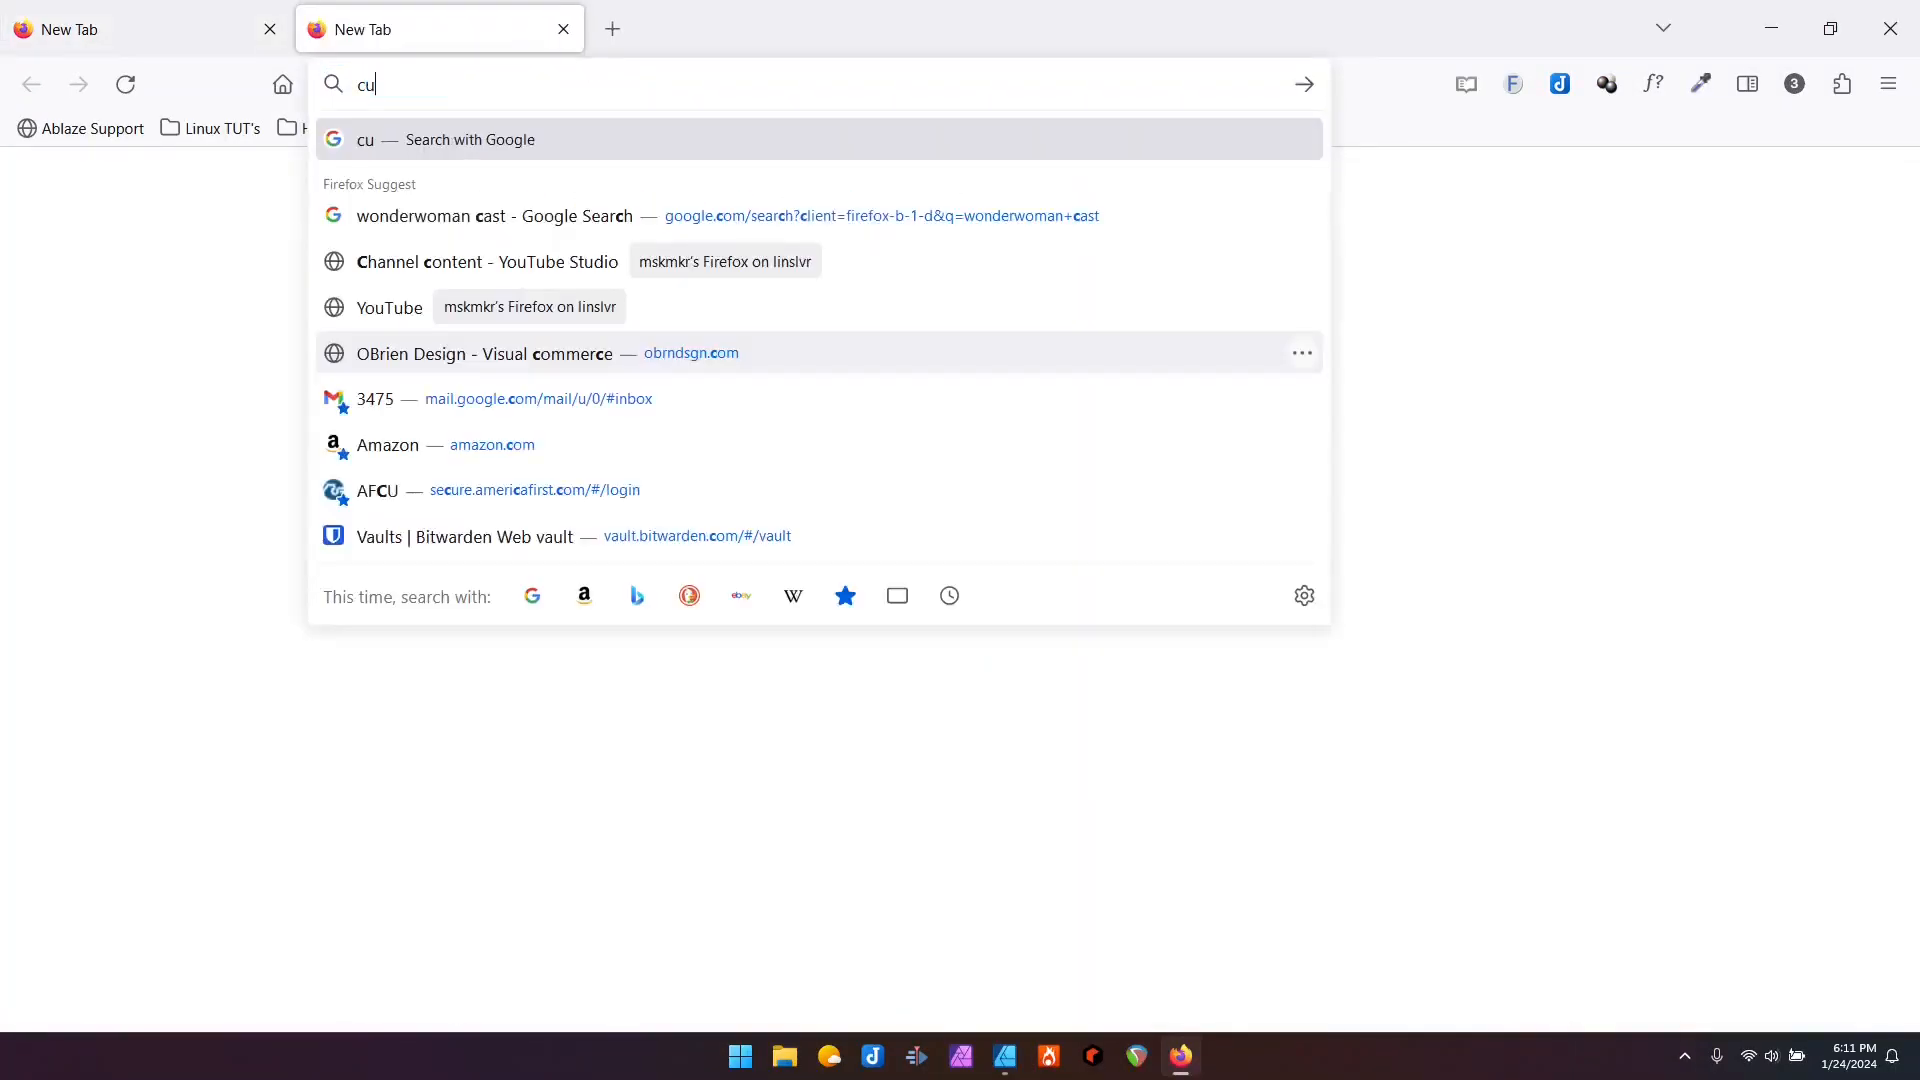
{"action": "type", "text": "om"}
{"action": "key", "text": "ctrl+a"}
{"action": "type", "text": "webpage column"}
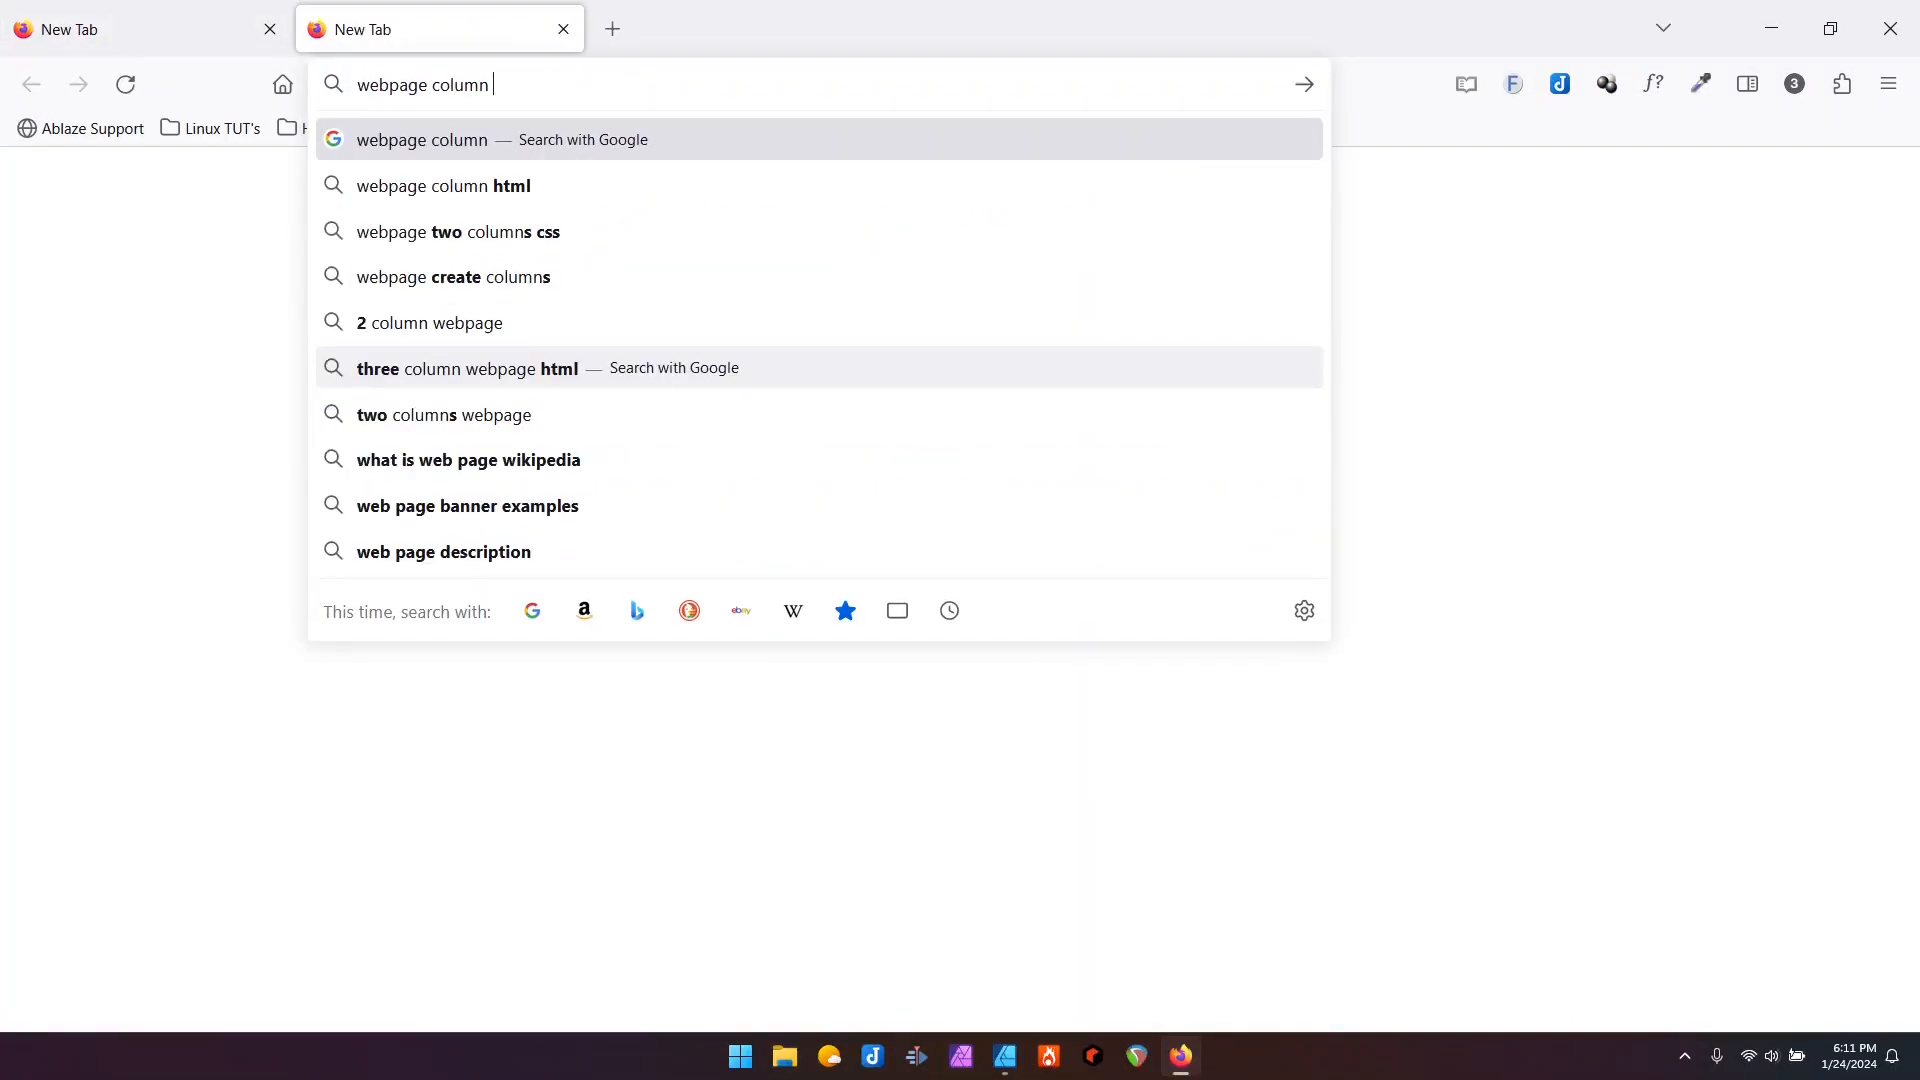
{"action": "type", "text": " layuts"}
{"action": "key", "text": "Return"}
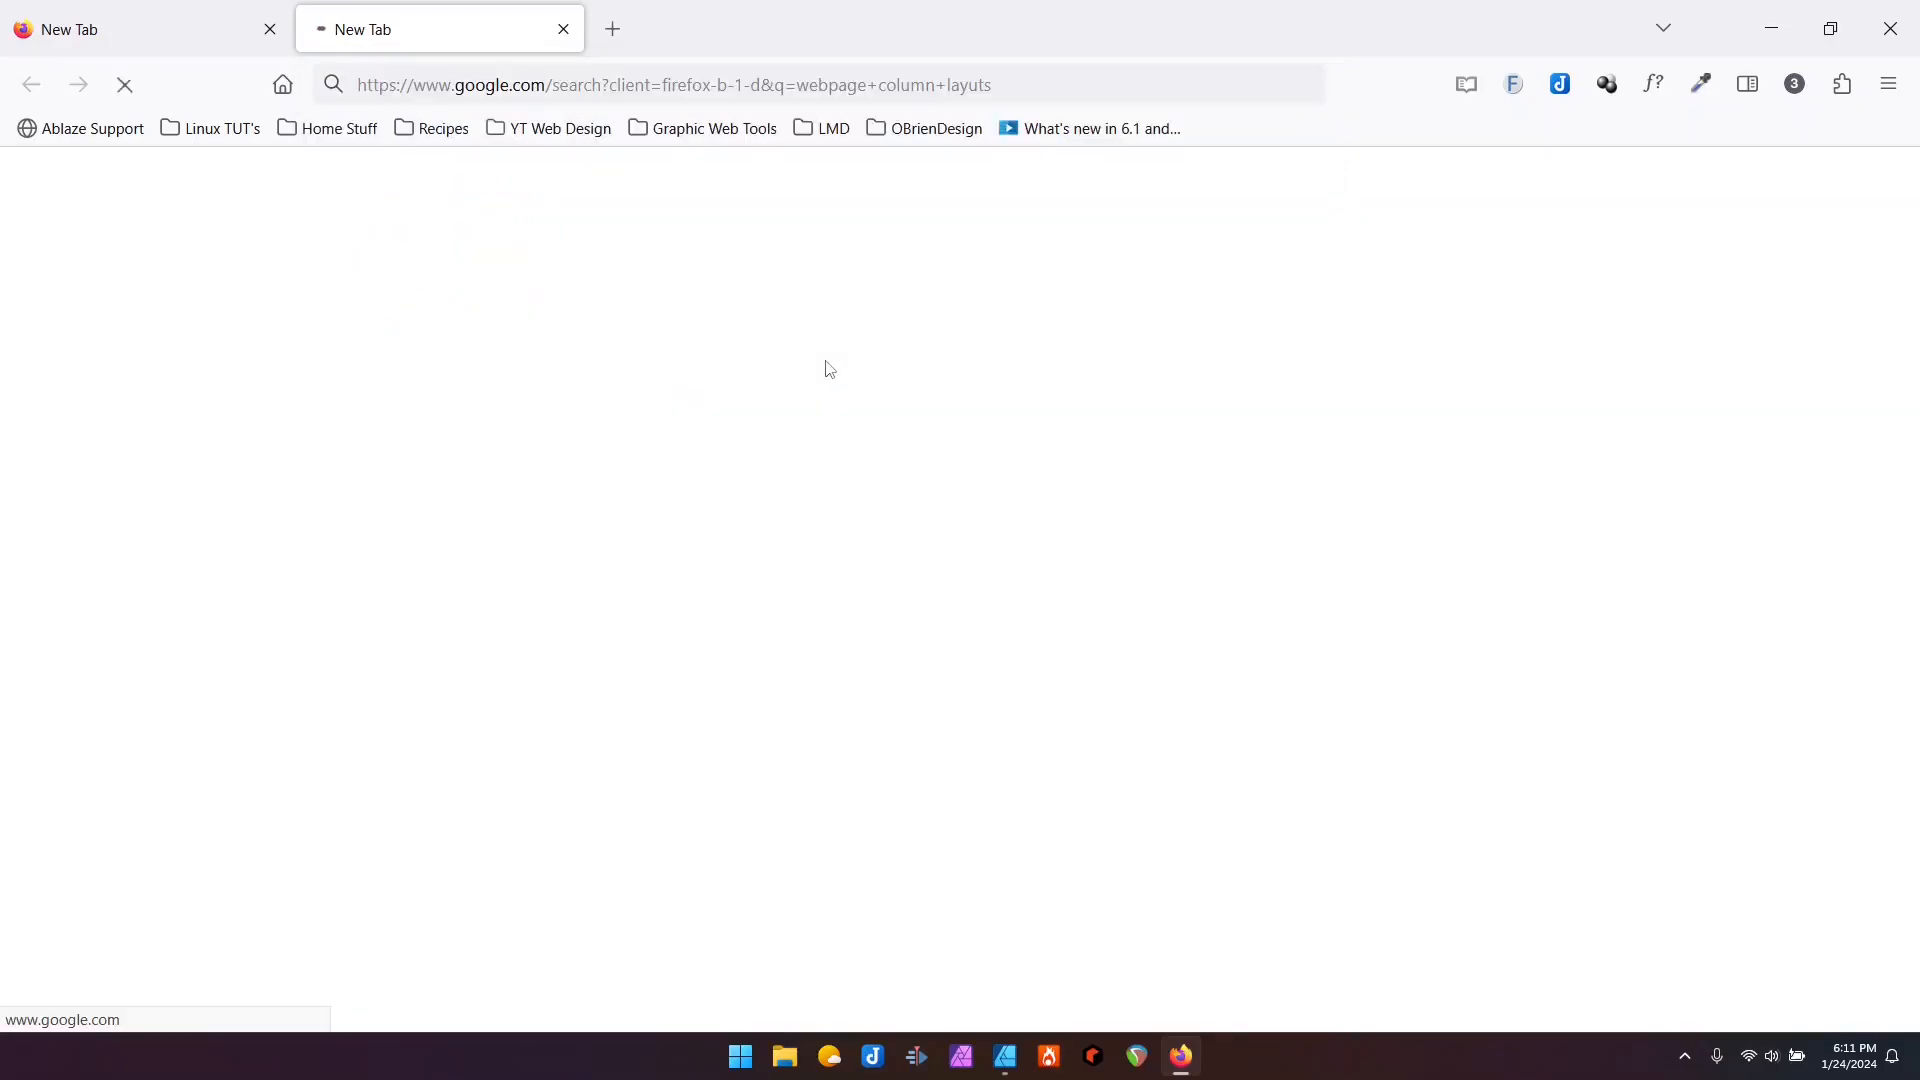
{"action": "left_click", "coordinate": [249, 291]}
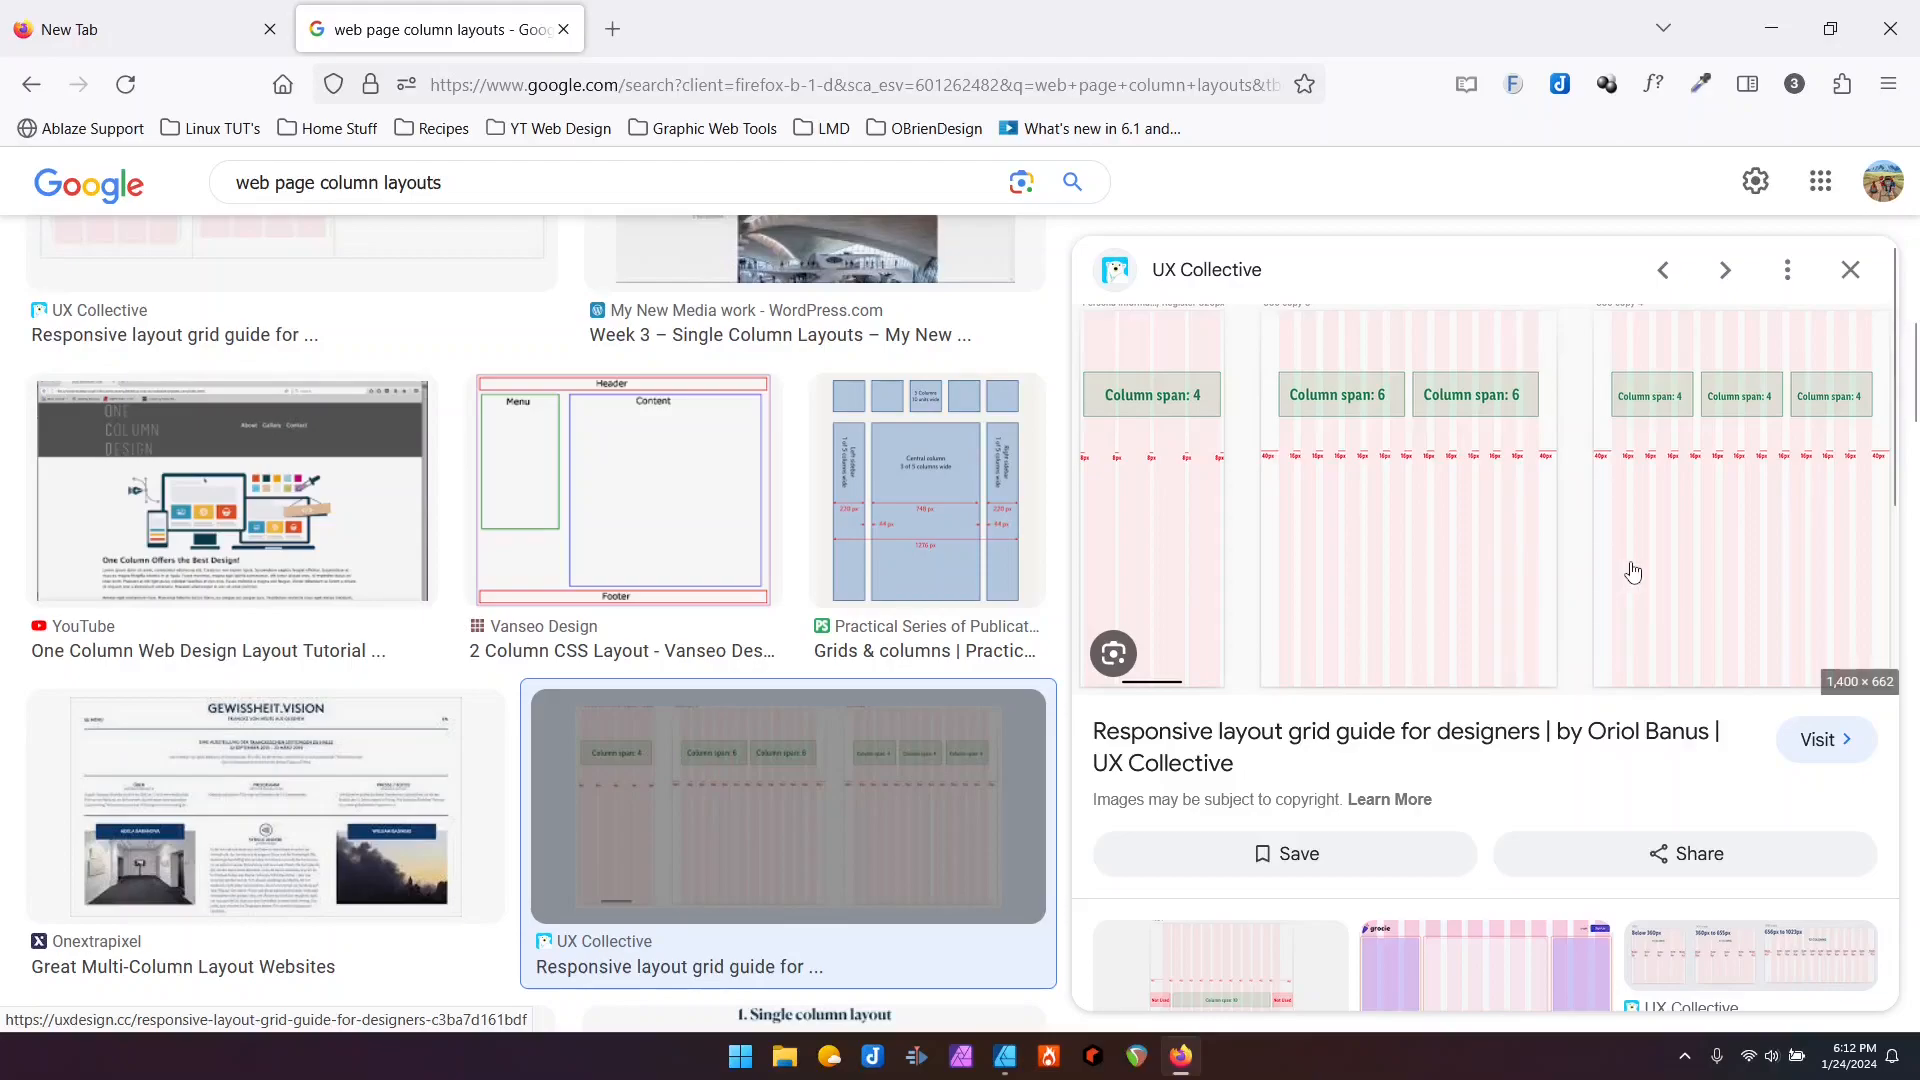
Step: Open Calculator over the Affinity Designer document and look at the column grid example in Firefox again
{"action": "key", "text": "alt+Tab"}
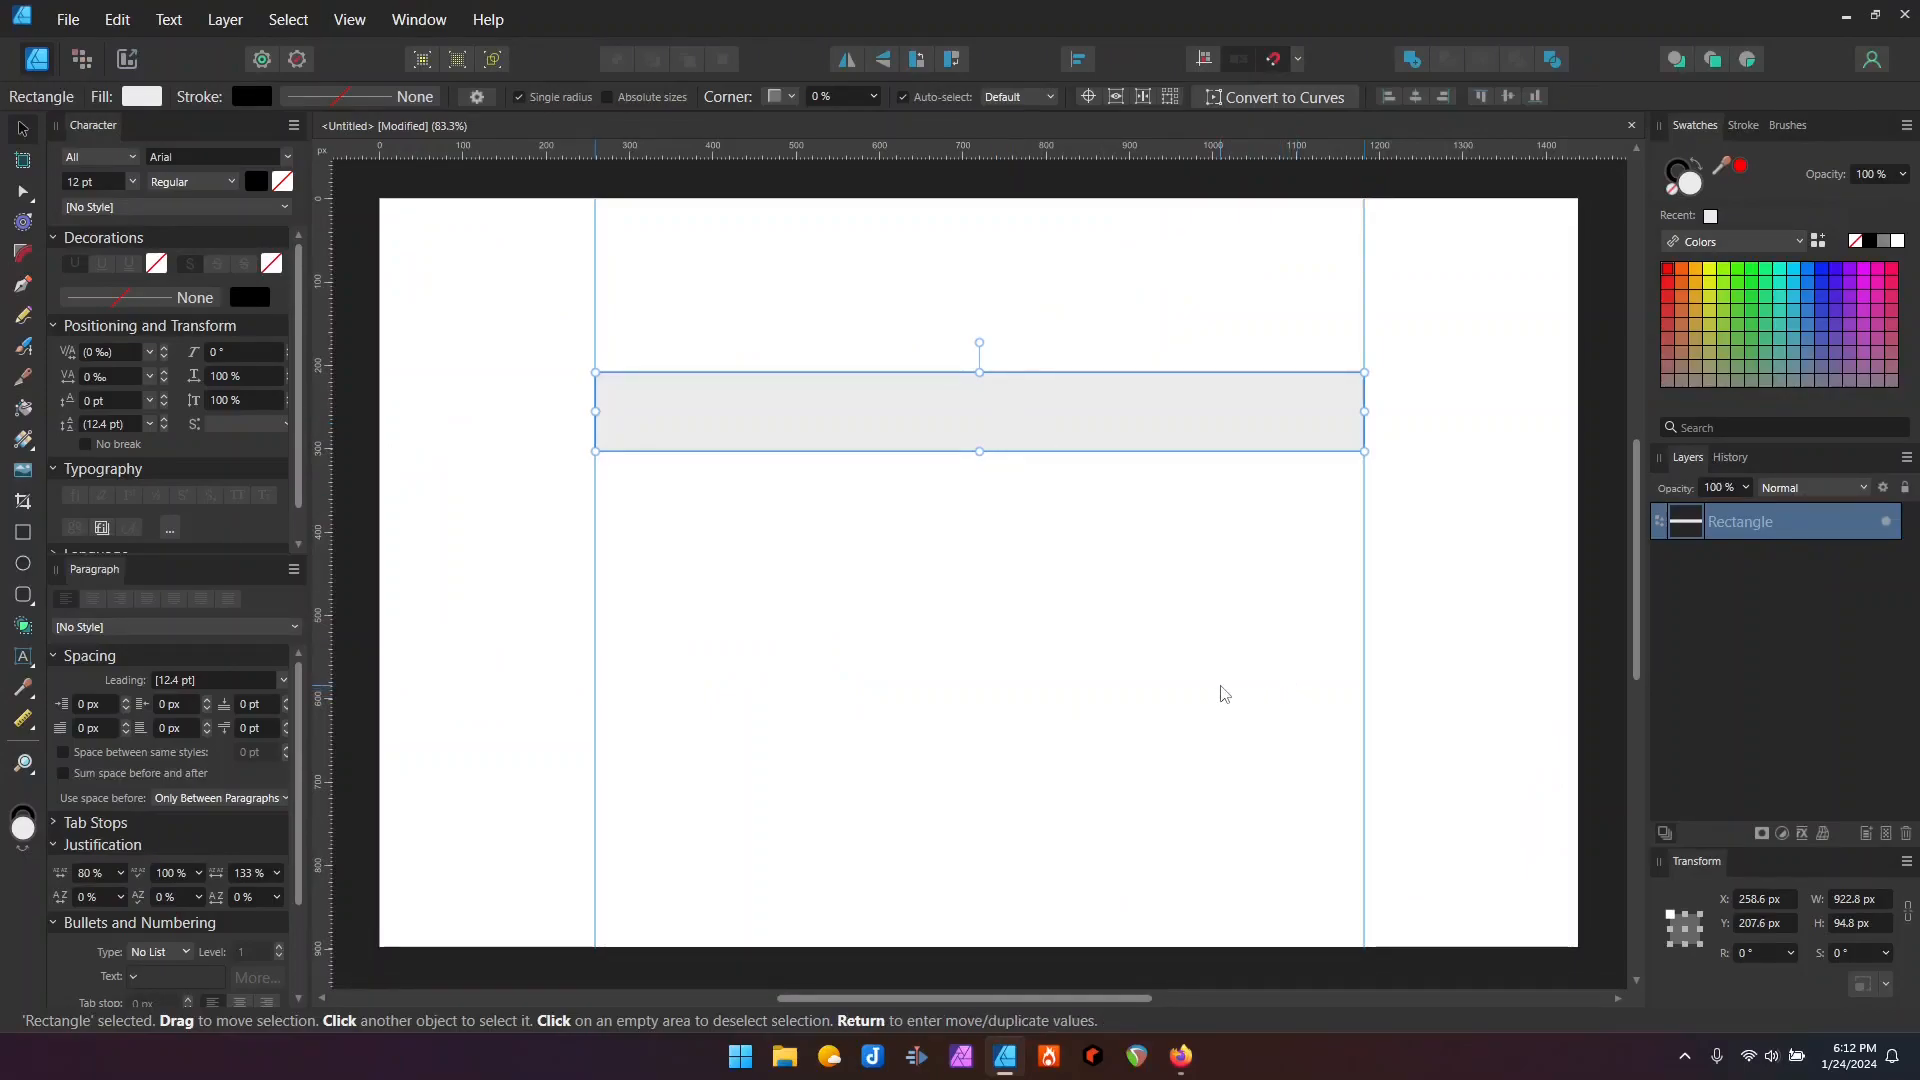
{"action": "left_click", "coordinate": [740, 1056]}
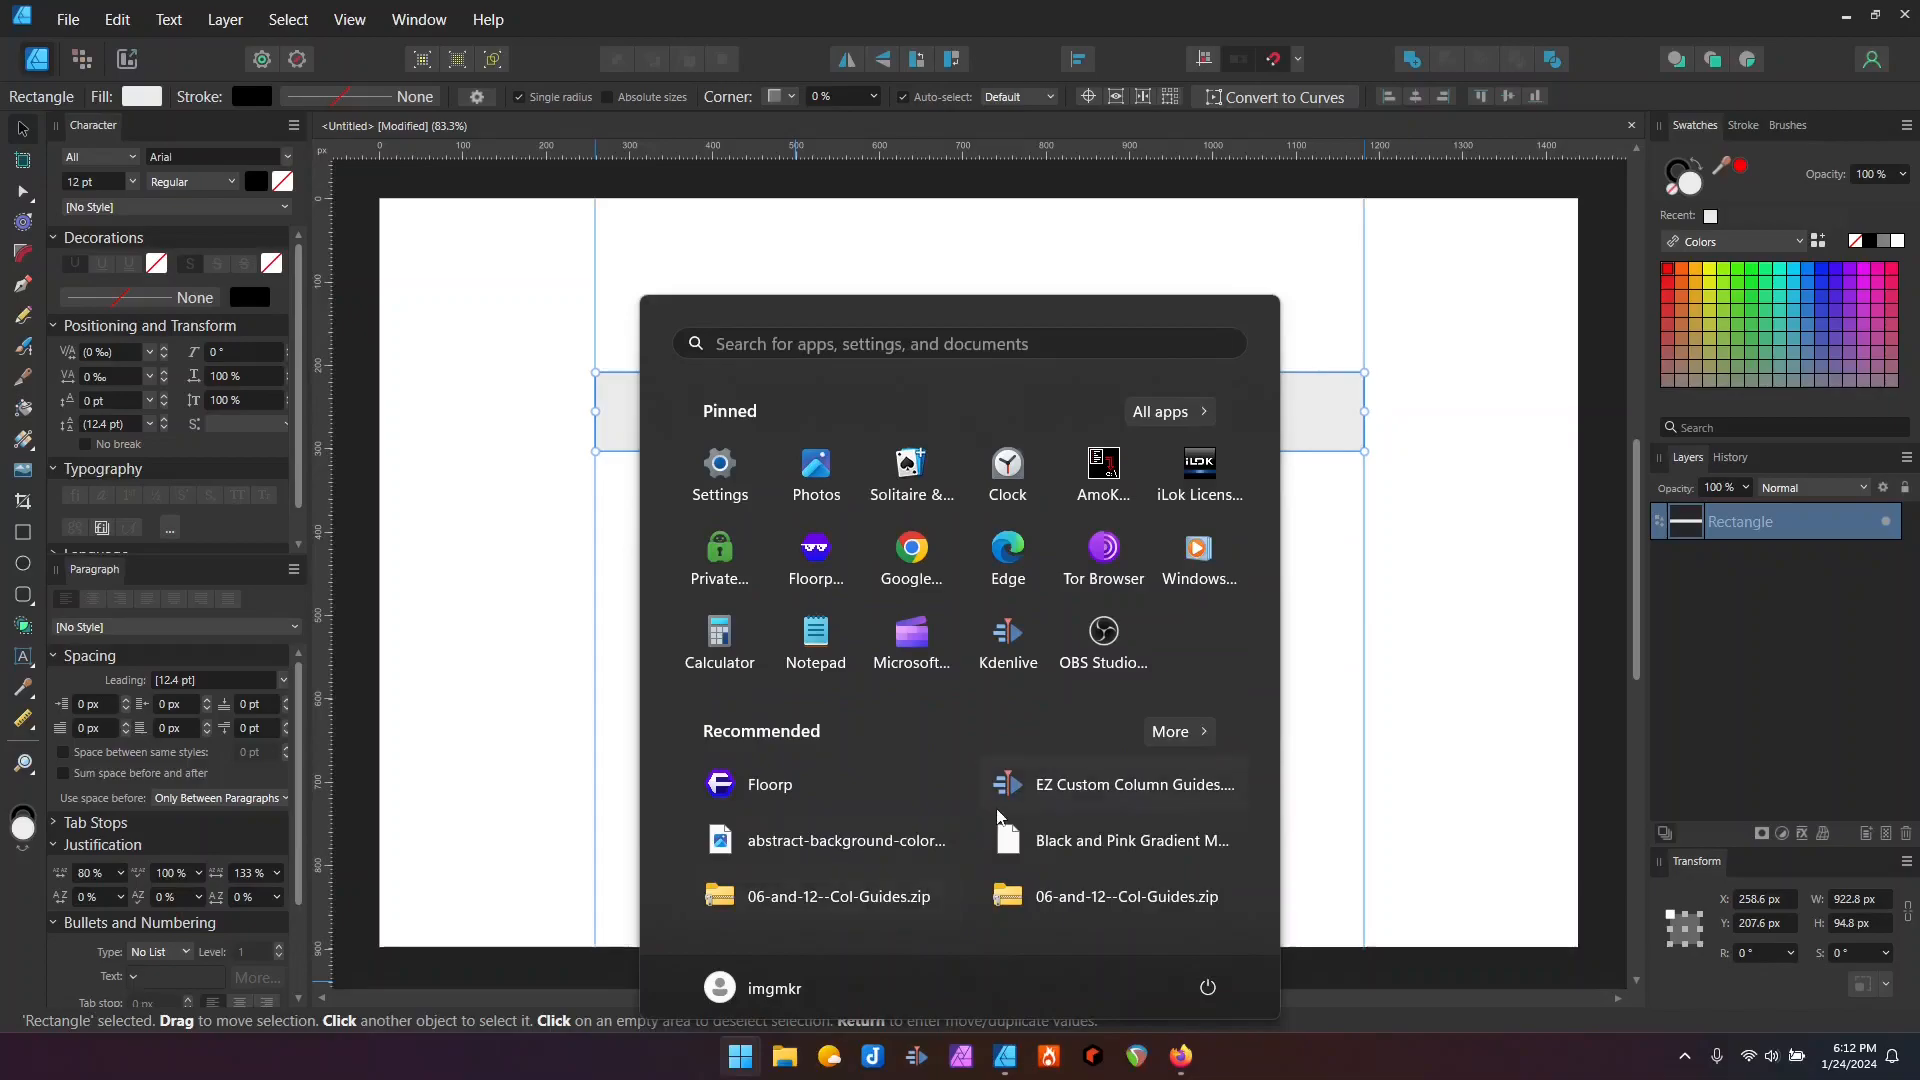
{"action": "left_click", "coordinate": [719, 640]}
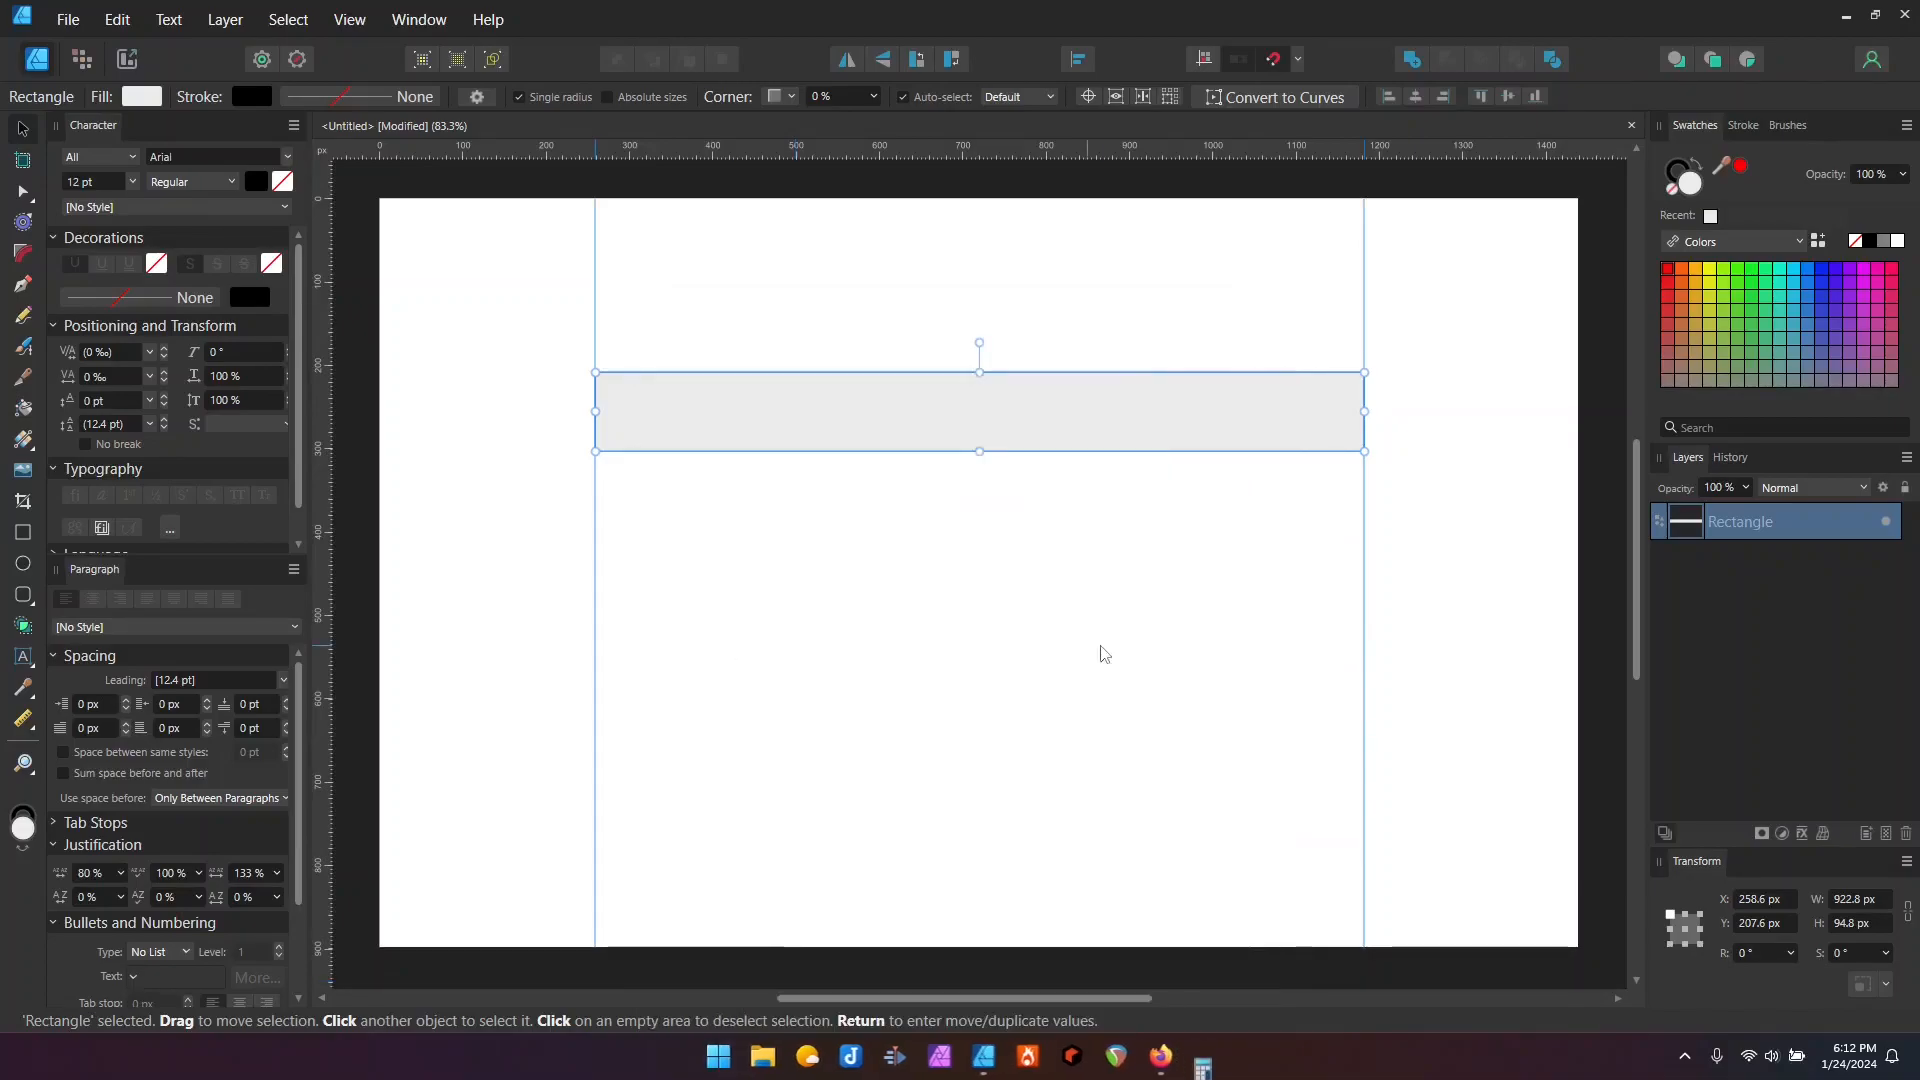
{"action": "left_click_drag", "start_coordinate": [1538, 256], "coordinate": [1580, 254]}
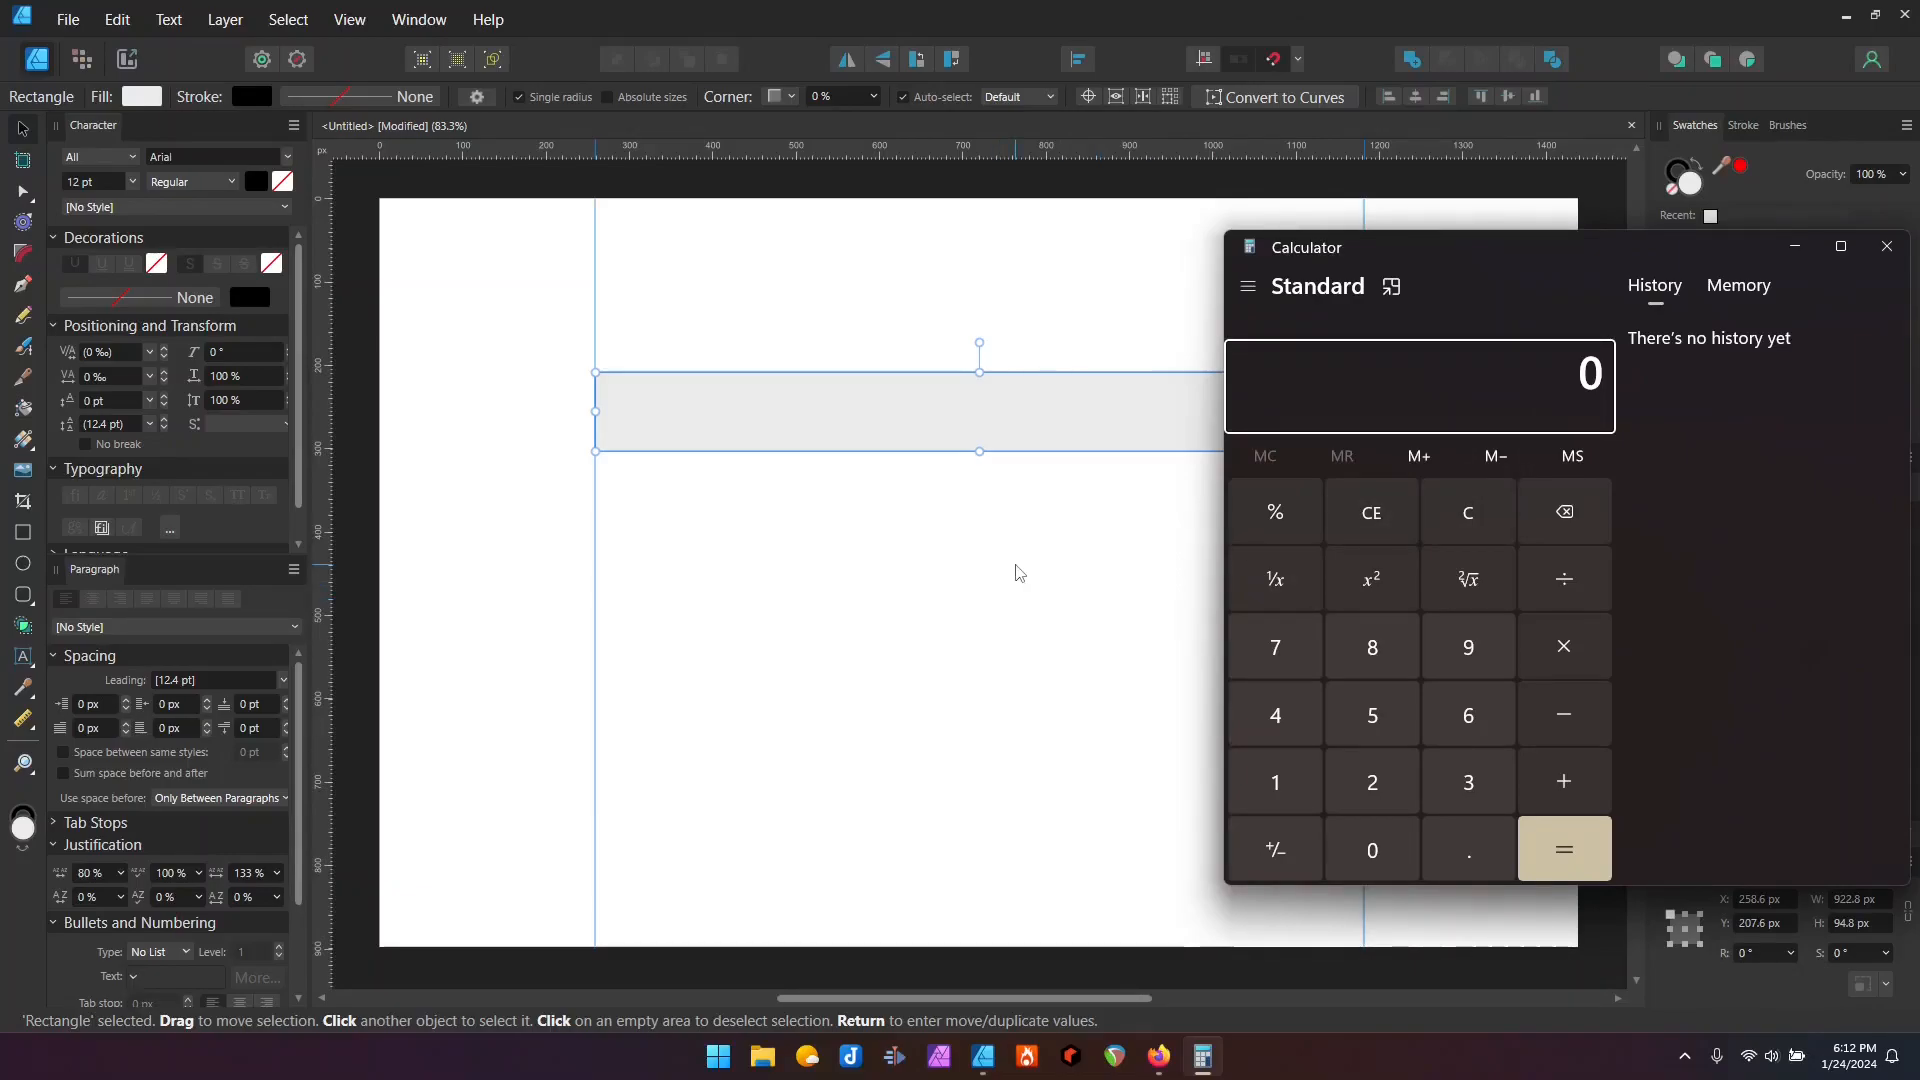
{"action": "left_click", "coordinate": [1150, 1064]}
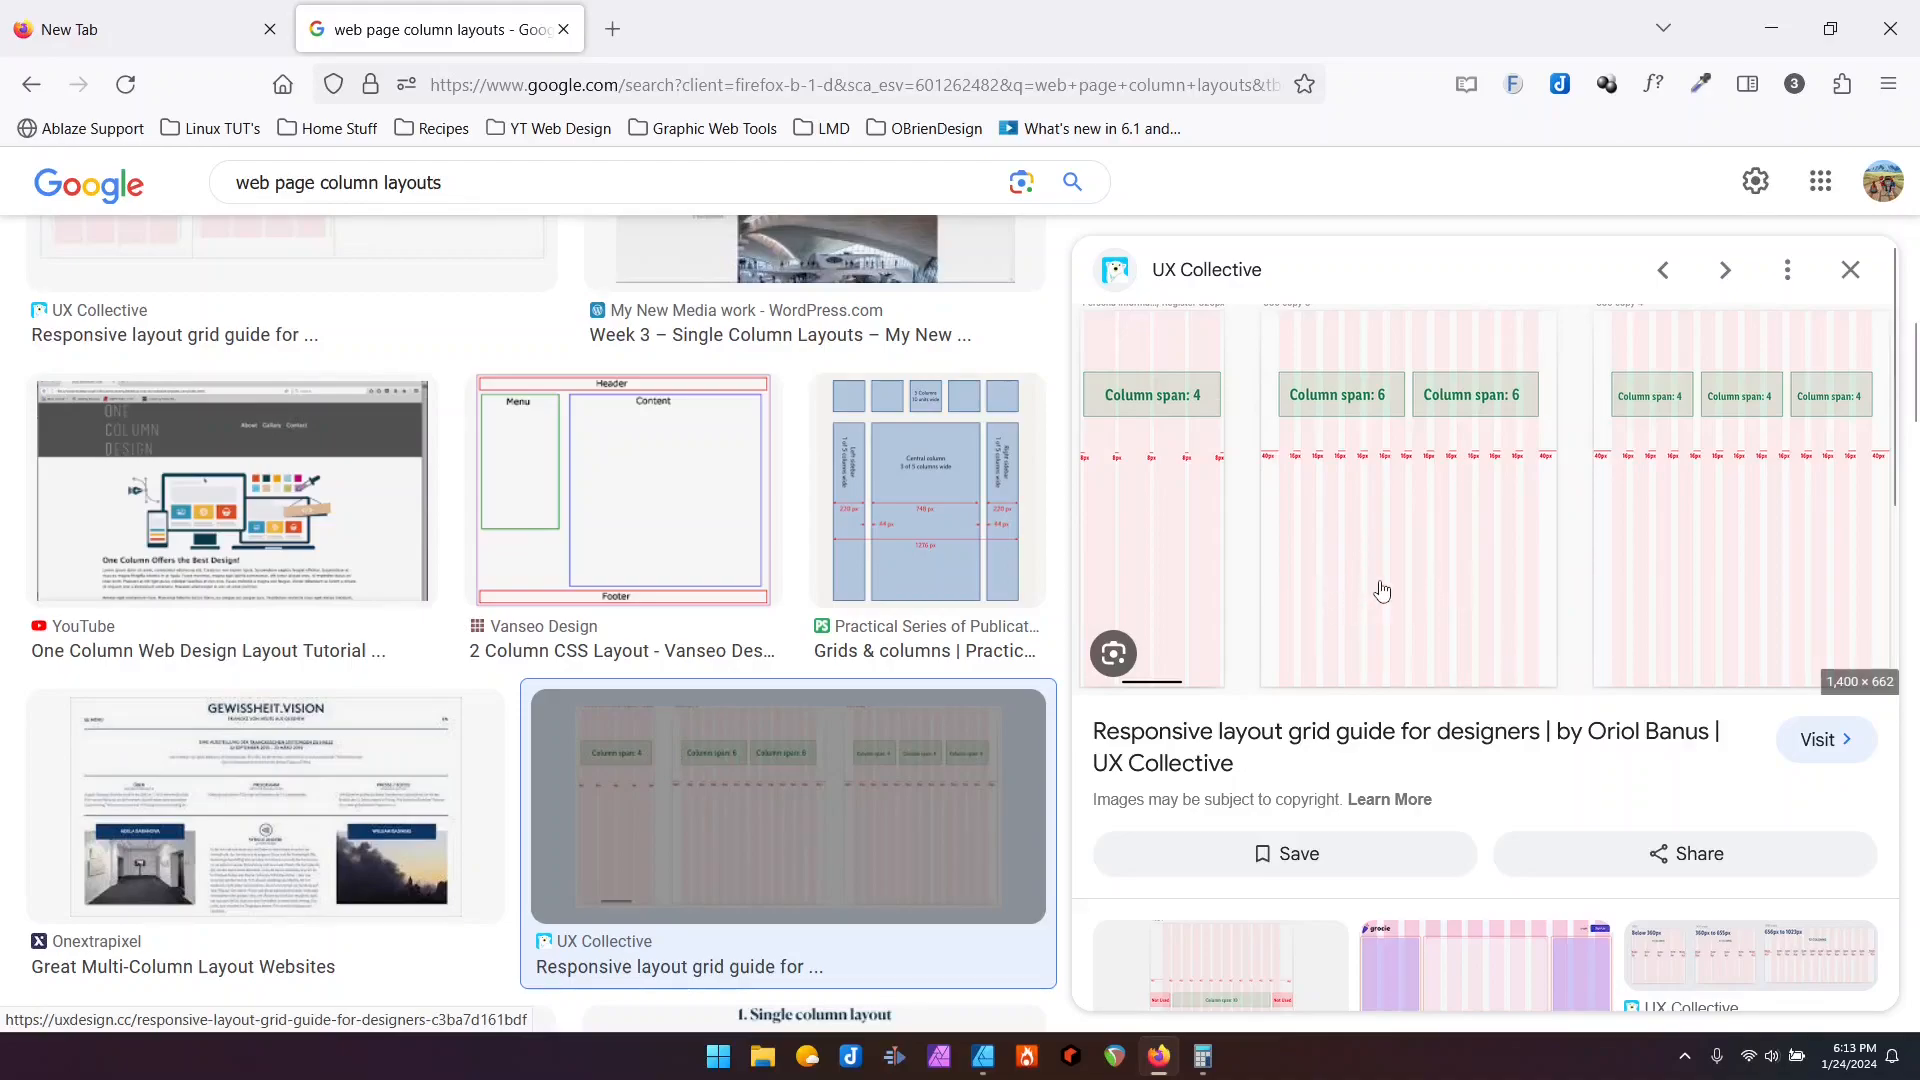
{"action": "left_click", "coordinate": [1779, 22]}
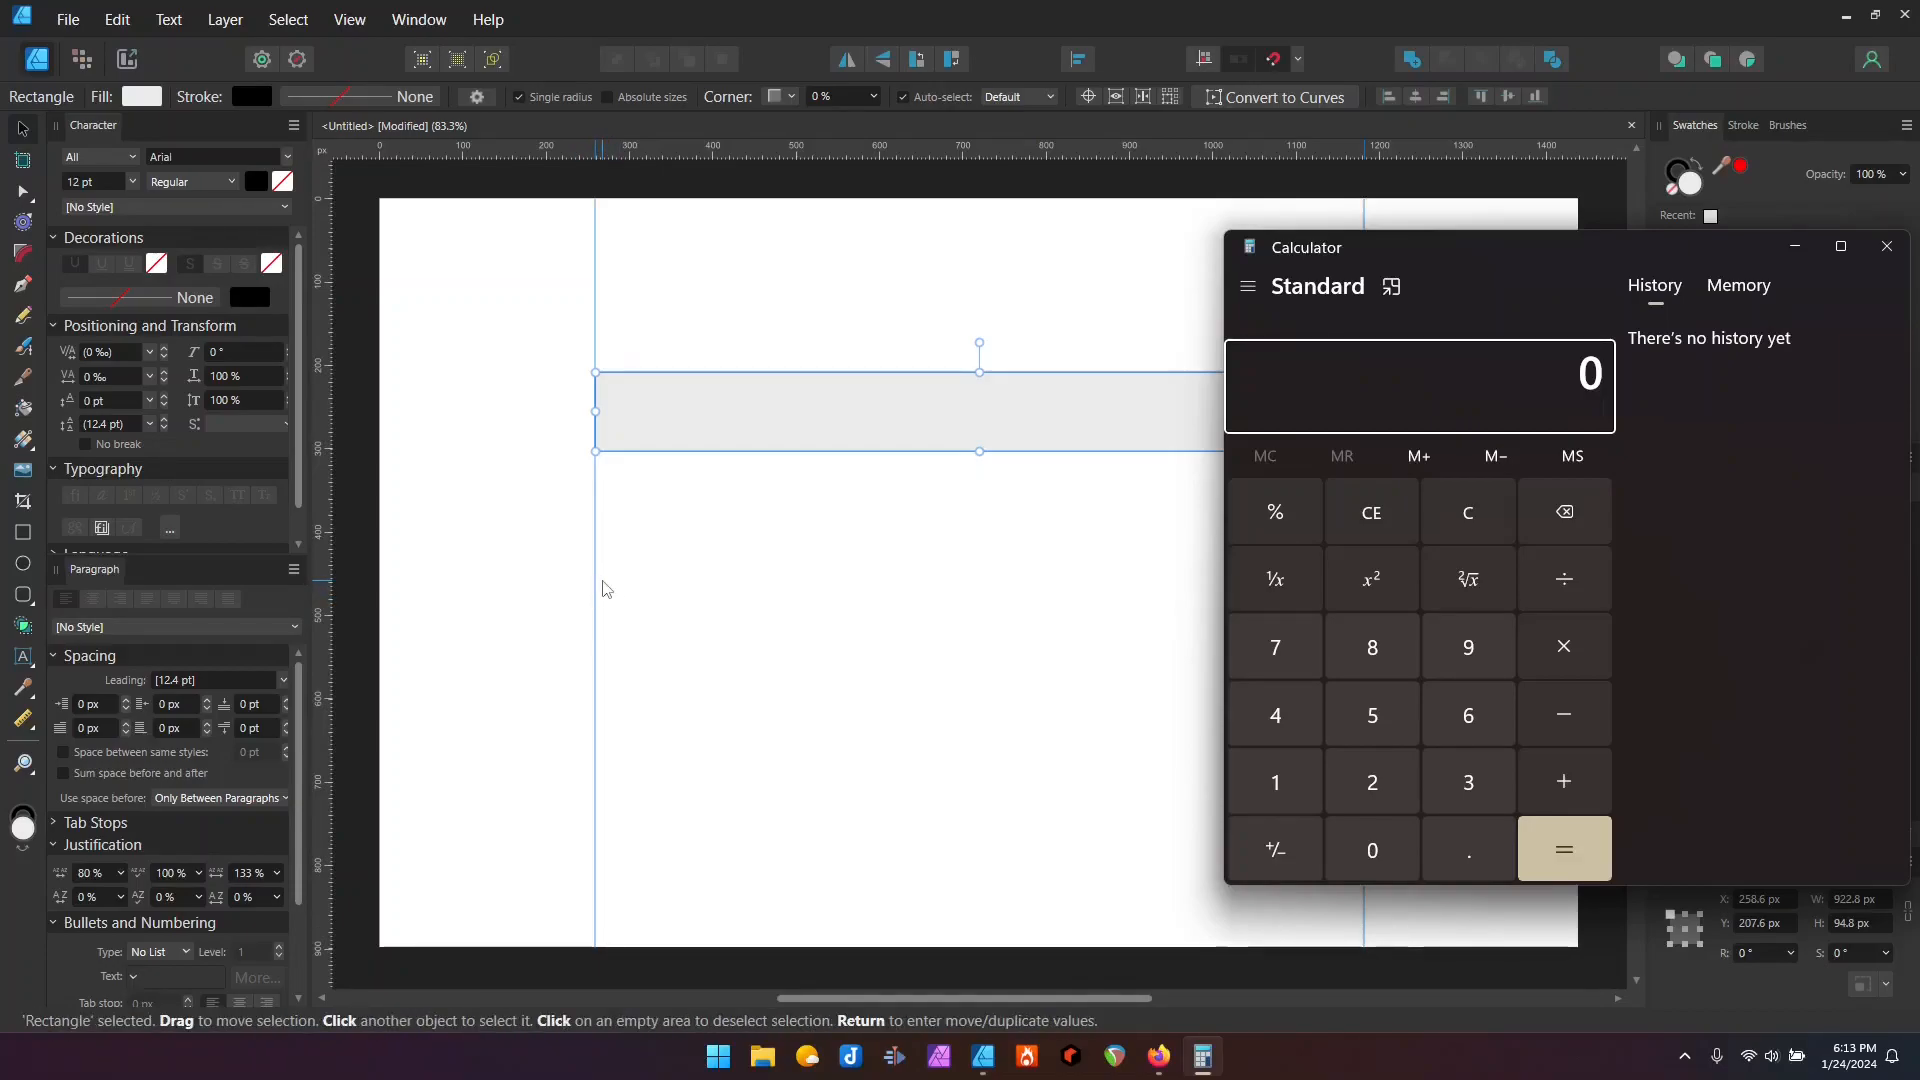
Step: Move Calculator over the page and calculate the total gutter width as 5 × 20
{"action": "left_click_drag", "start_coordinate": [1563, 287], "coordinate": [965, 582]}
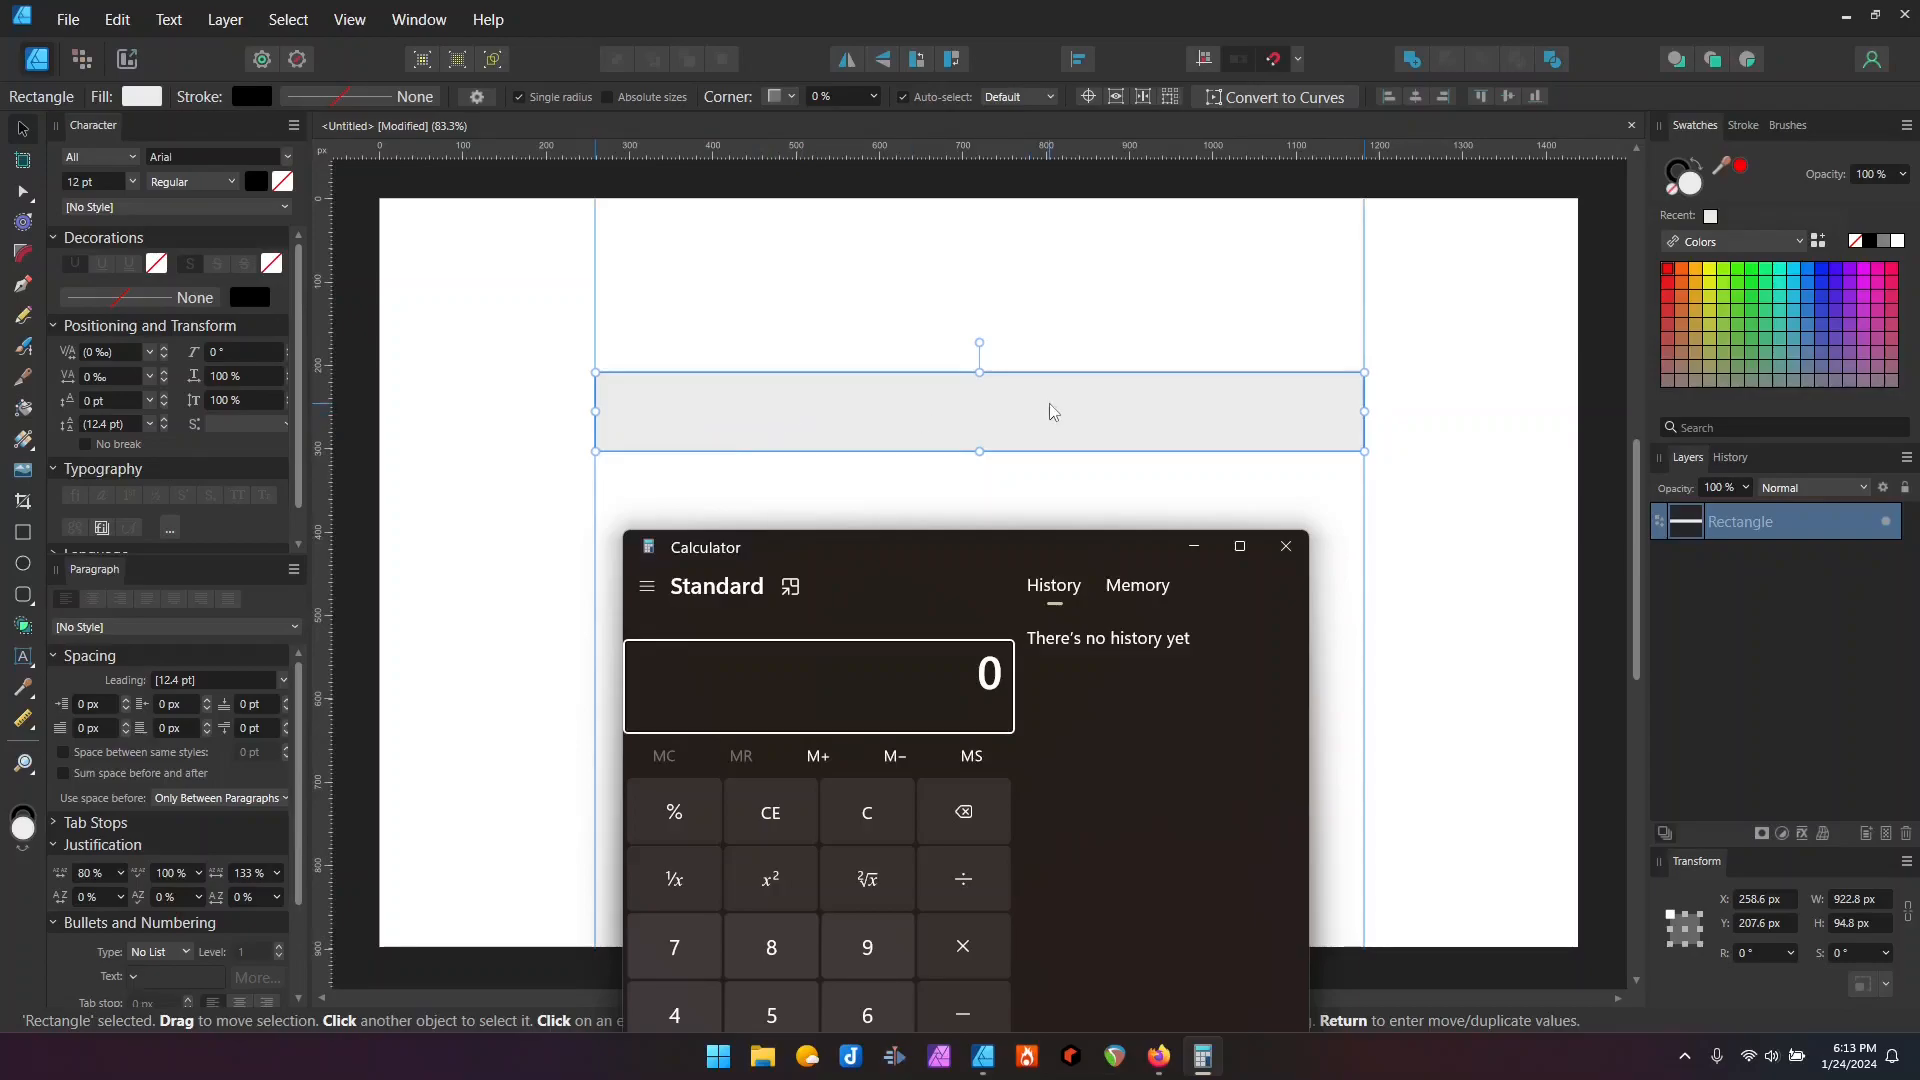
{"action": "left_click_drag", "start_coordinate": [1035, 546], "coordinate": [1062, 266]}
{"action": "left_click", "coordinate": [798, 733]}
{"action": "left_click", "coordinate": [990, 664]}
{"action": "left_click", "coordinate": [798, 800]}
{"action": "left_click", "coordinate": [799, 862]}
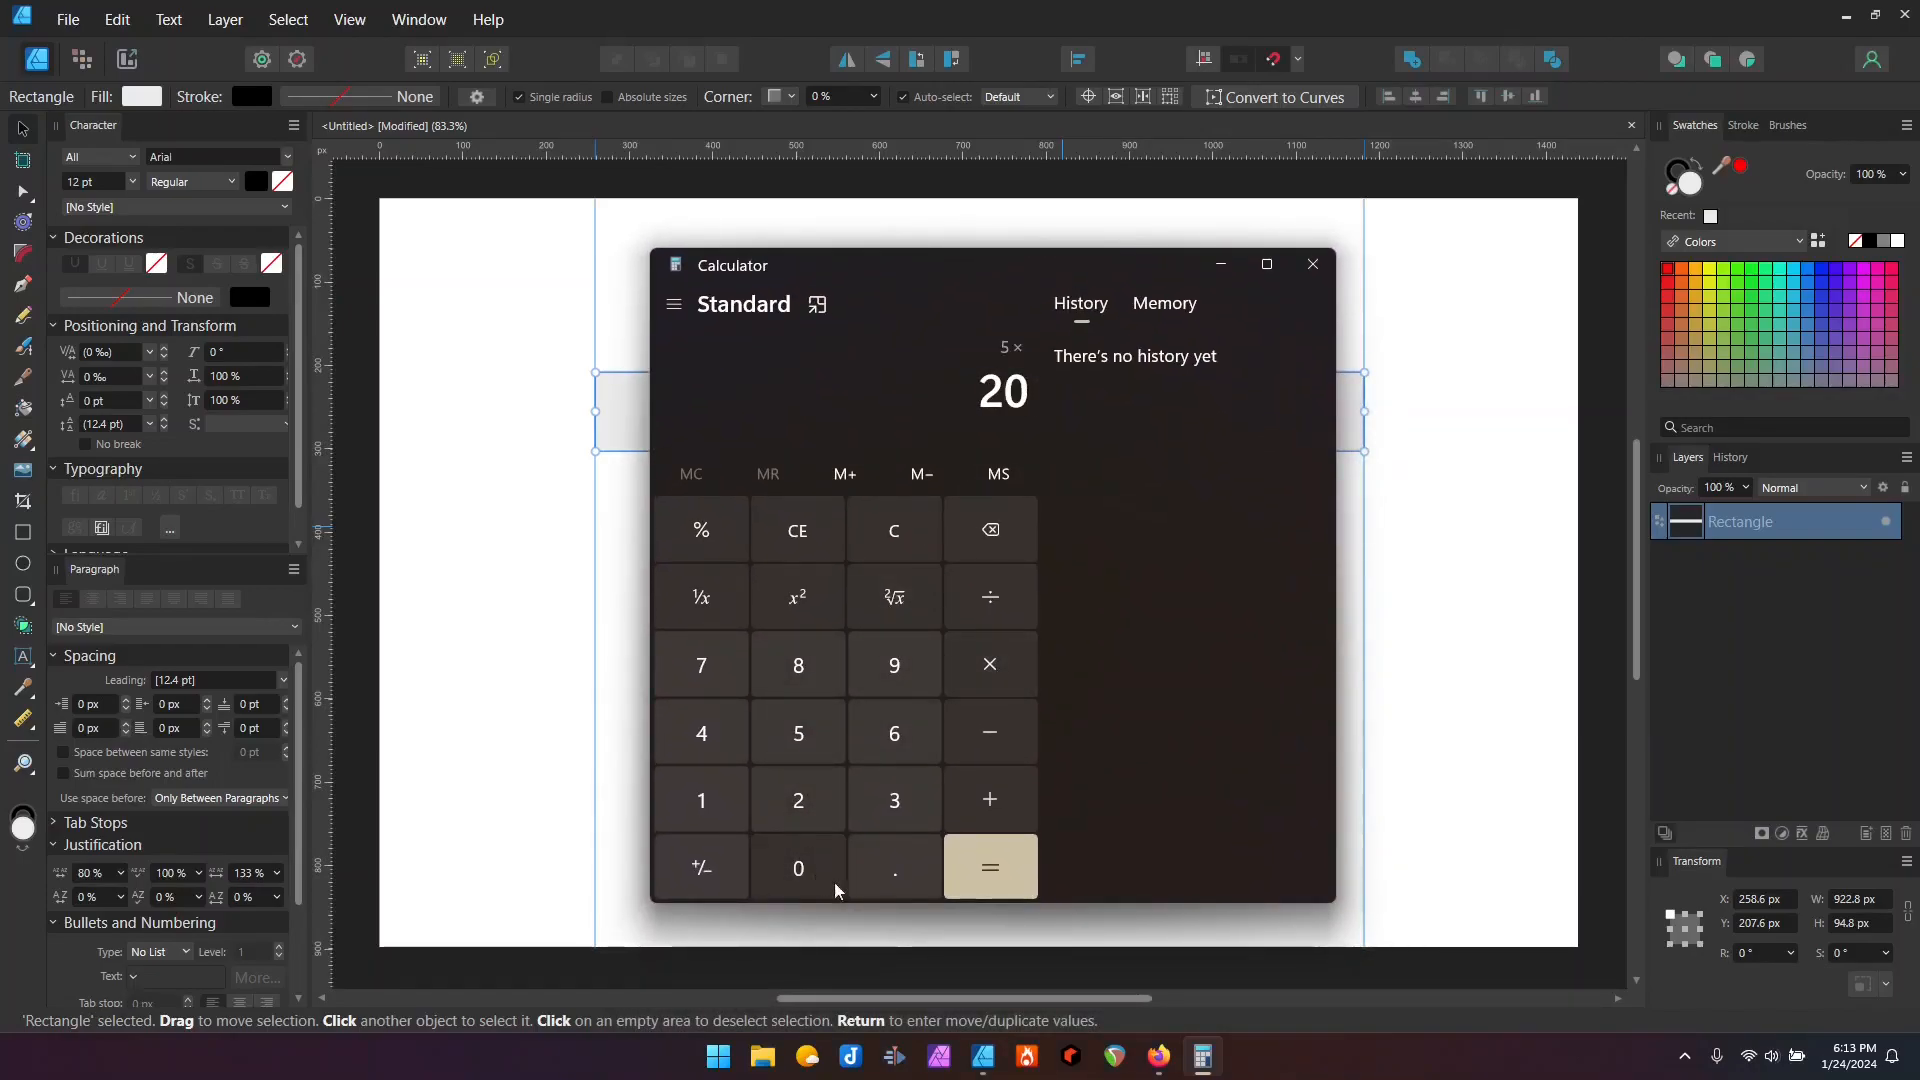
{"action": "left_click", "coordinate": [975, 872]}
Step: Calculate the width left for the columns as 1120 − 100, and minimise Calculator
{"action": "left_click", "coordinate": [894, 530]}
{"action": "left_click", "coordinate": [700, 805]}
{"action": "left_click", "coordinate": [701, 810]}
{"action": "left_click", "coordinate": [798, 800]}
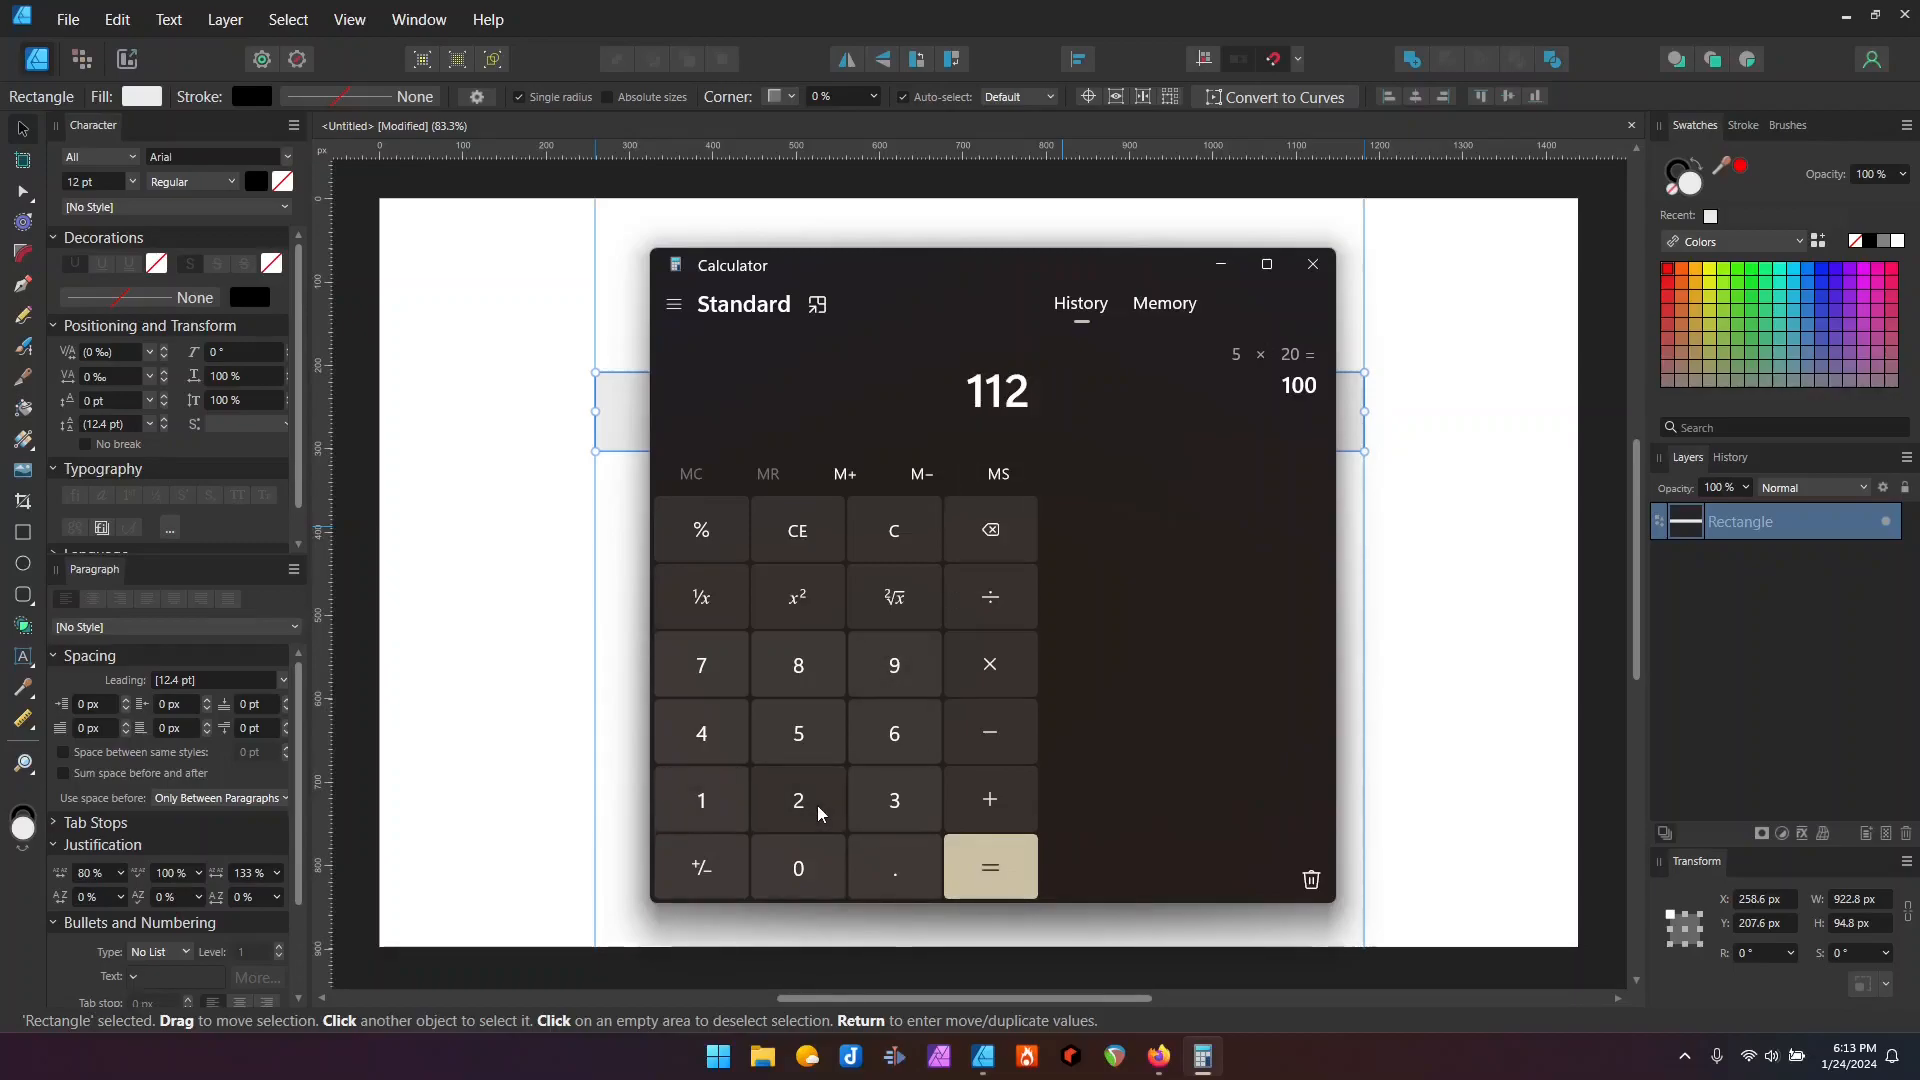
{"action": "left_click", "coordinate": [797, 868]}
{"action": "left_click", "coordinate": [990, 733]}
{"action": "left_click", "coordinate": [701, 805]}
{"action": "left_click", "coordinate": [797, 868]}
{"action": "left_click", "coordinate": [797, 868]}
{"action": "left_click", "coordinate": [990, 866]}
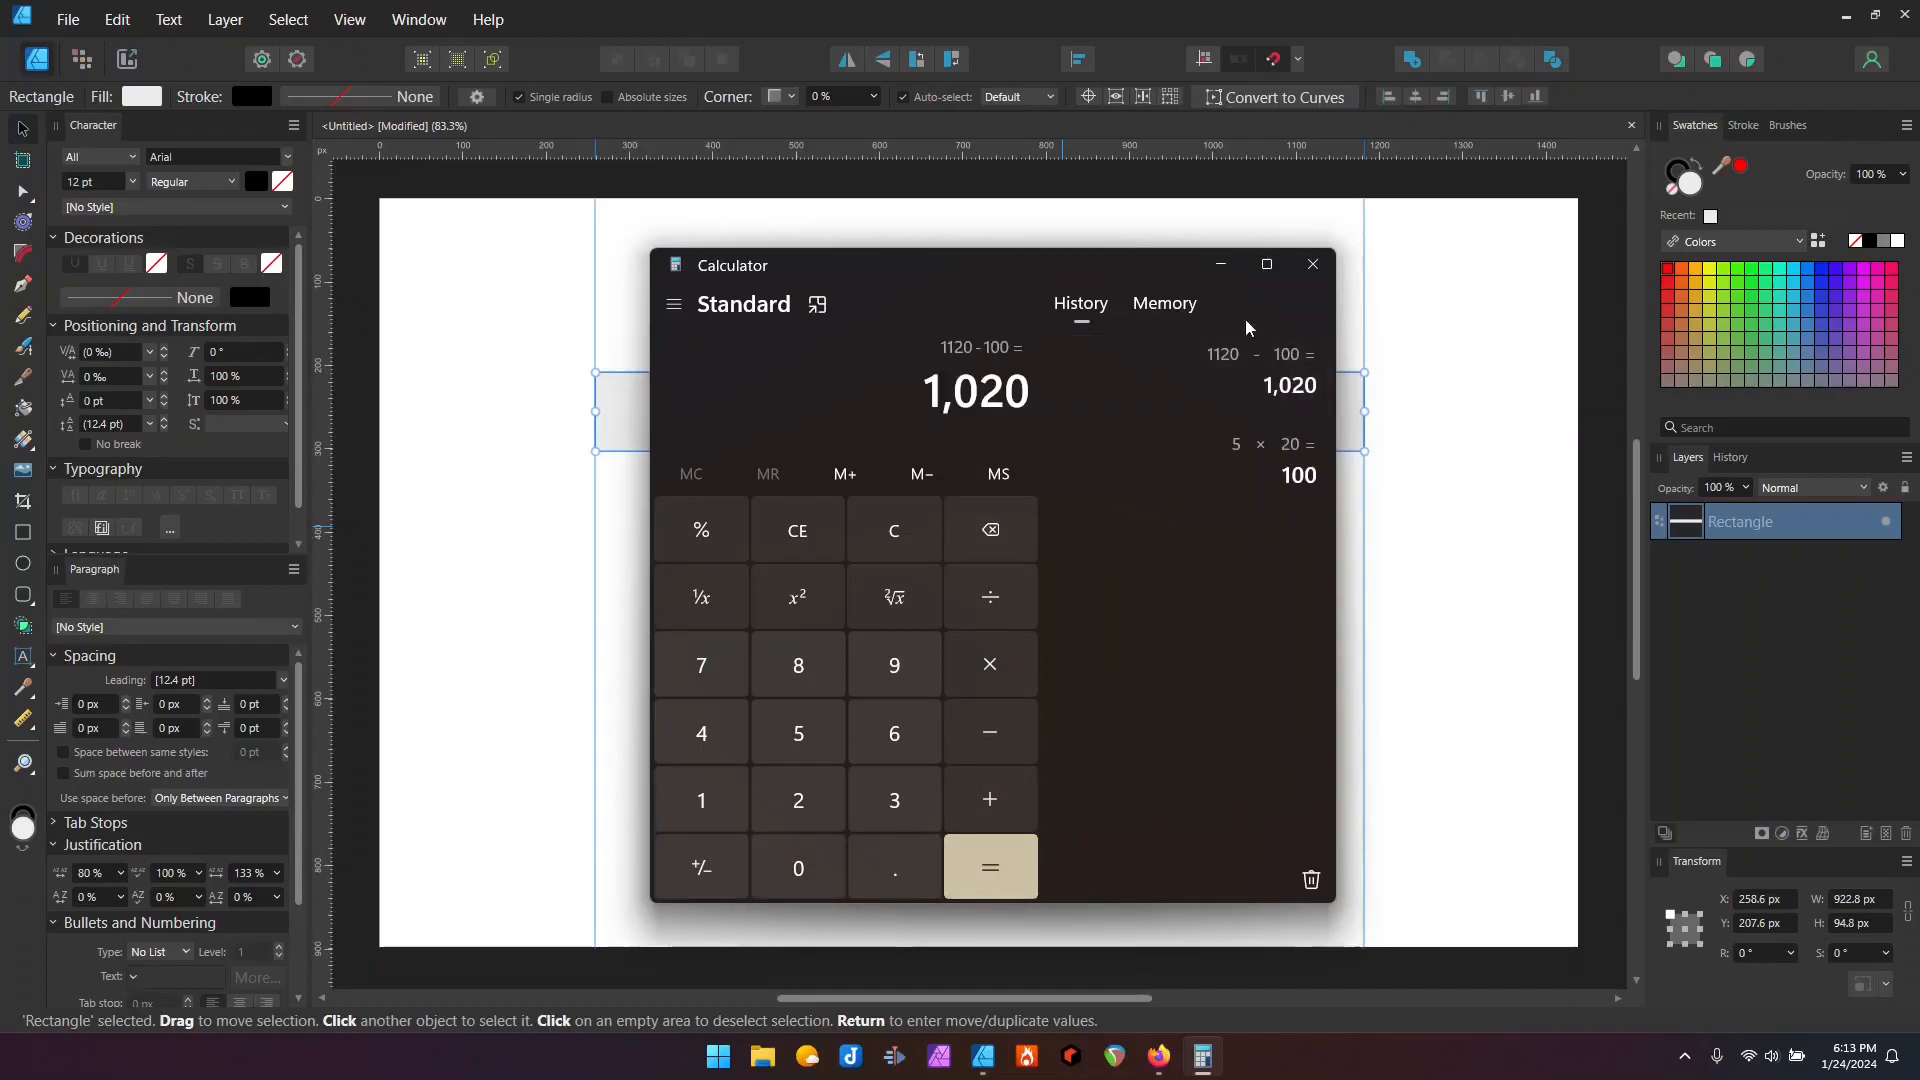
{"action": "left_click", "coordinate": [1220, 265]}
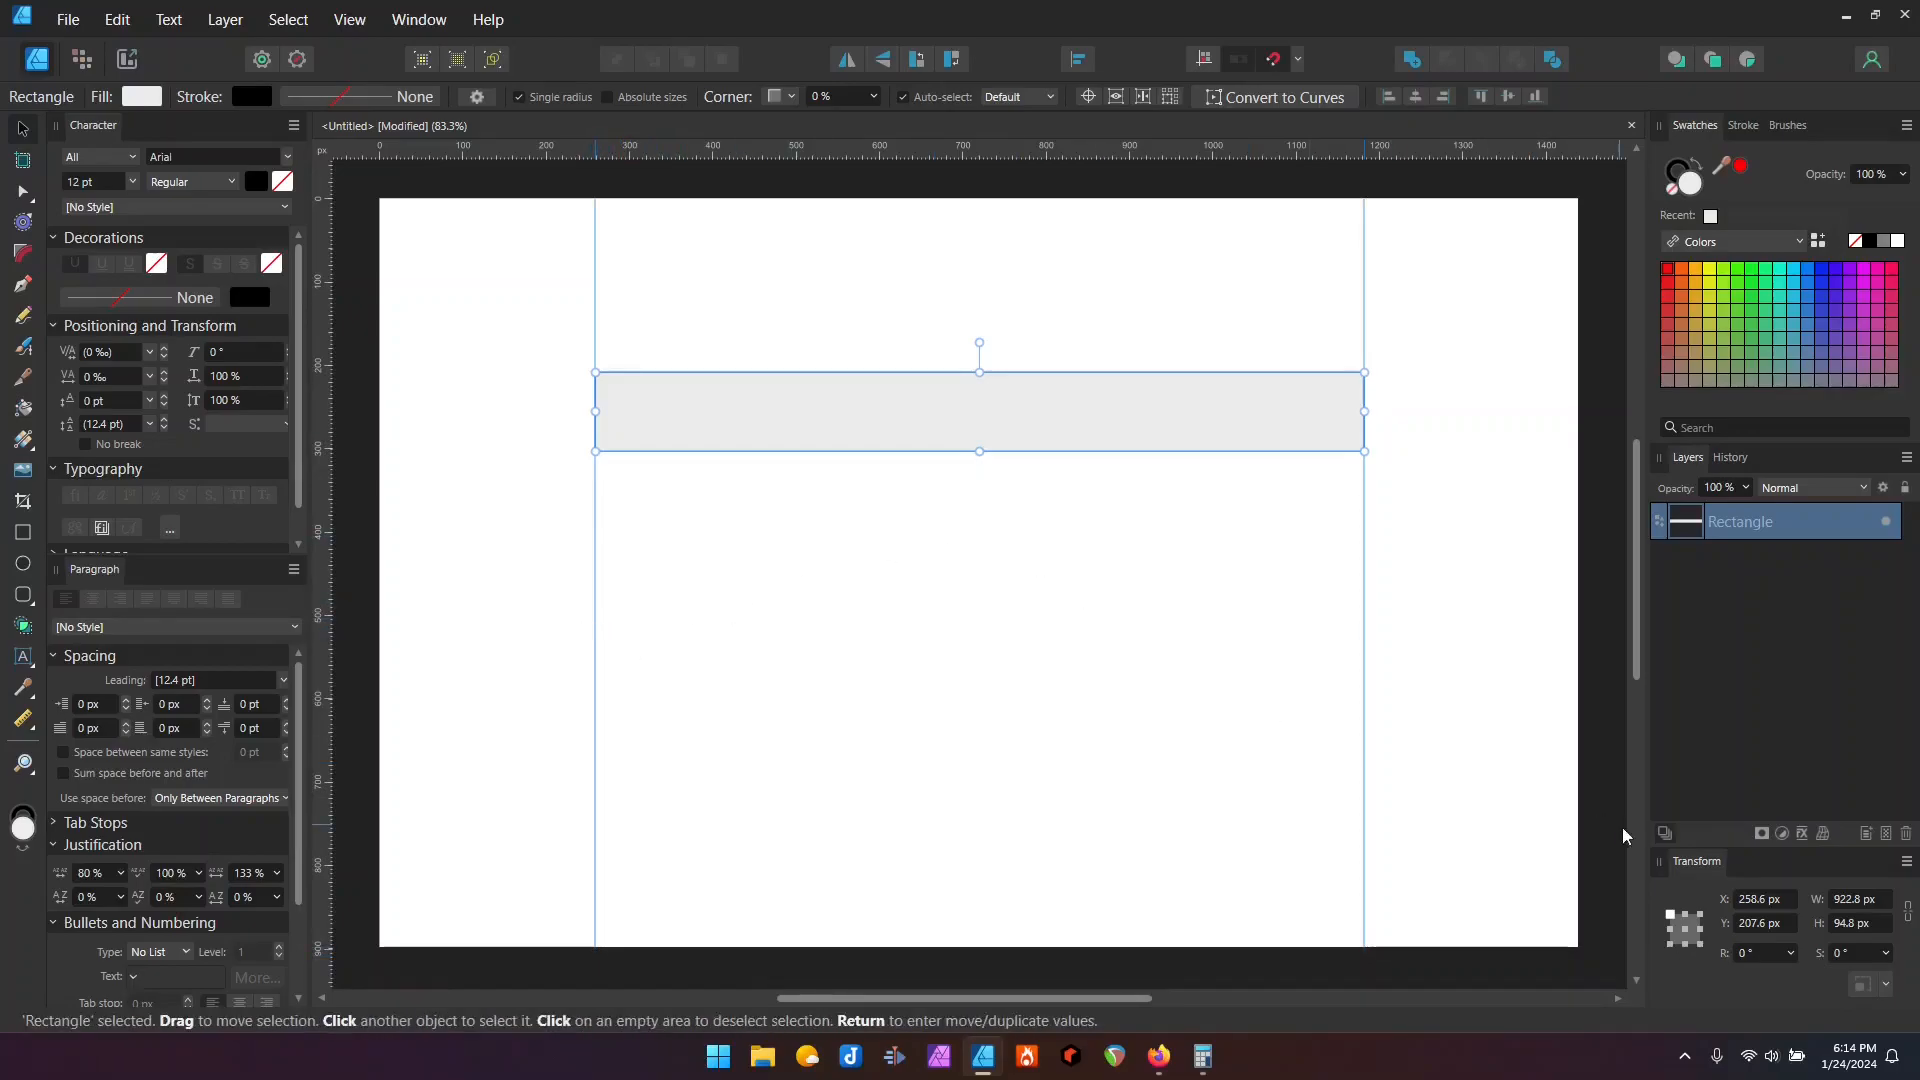
Step: Set the grey rectangle's width to 1120 px and centre it horizontally on the page
{"action": "left_click", "coordinate": [1845, 902]}
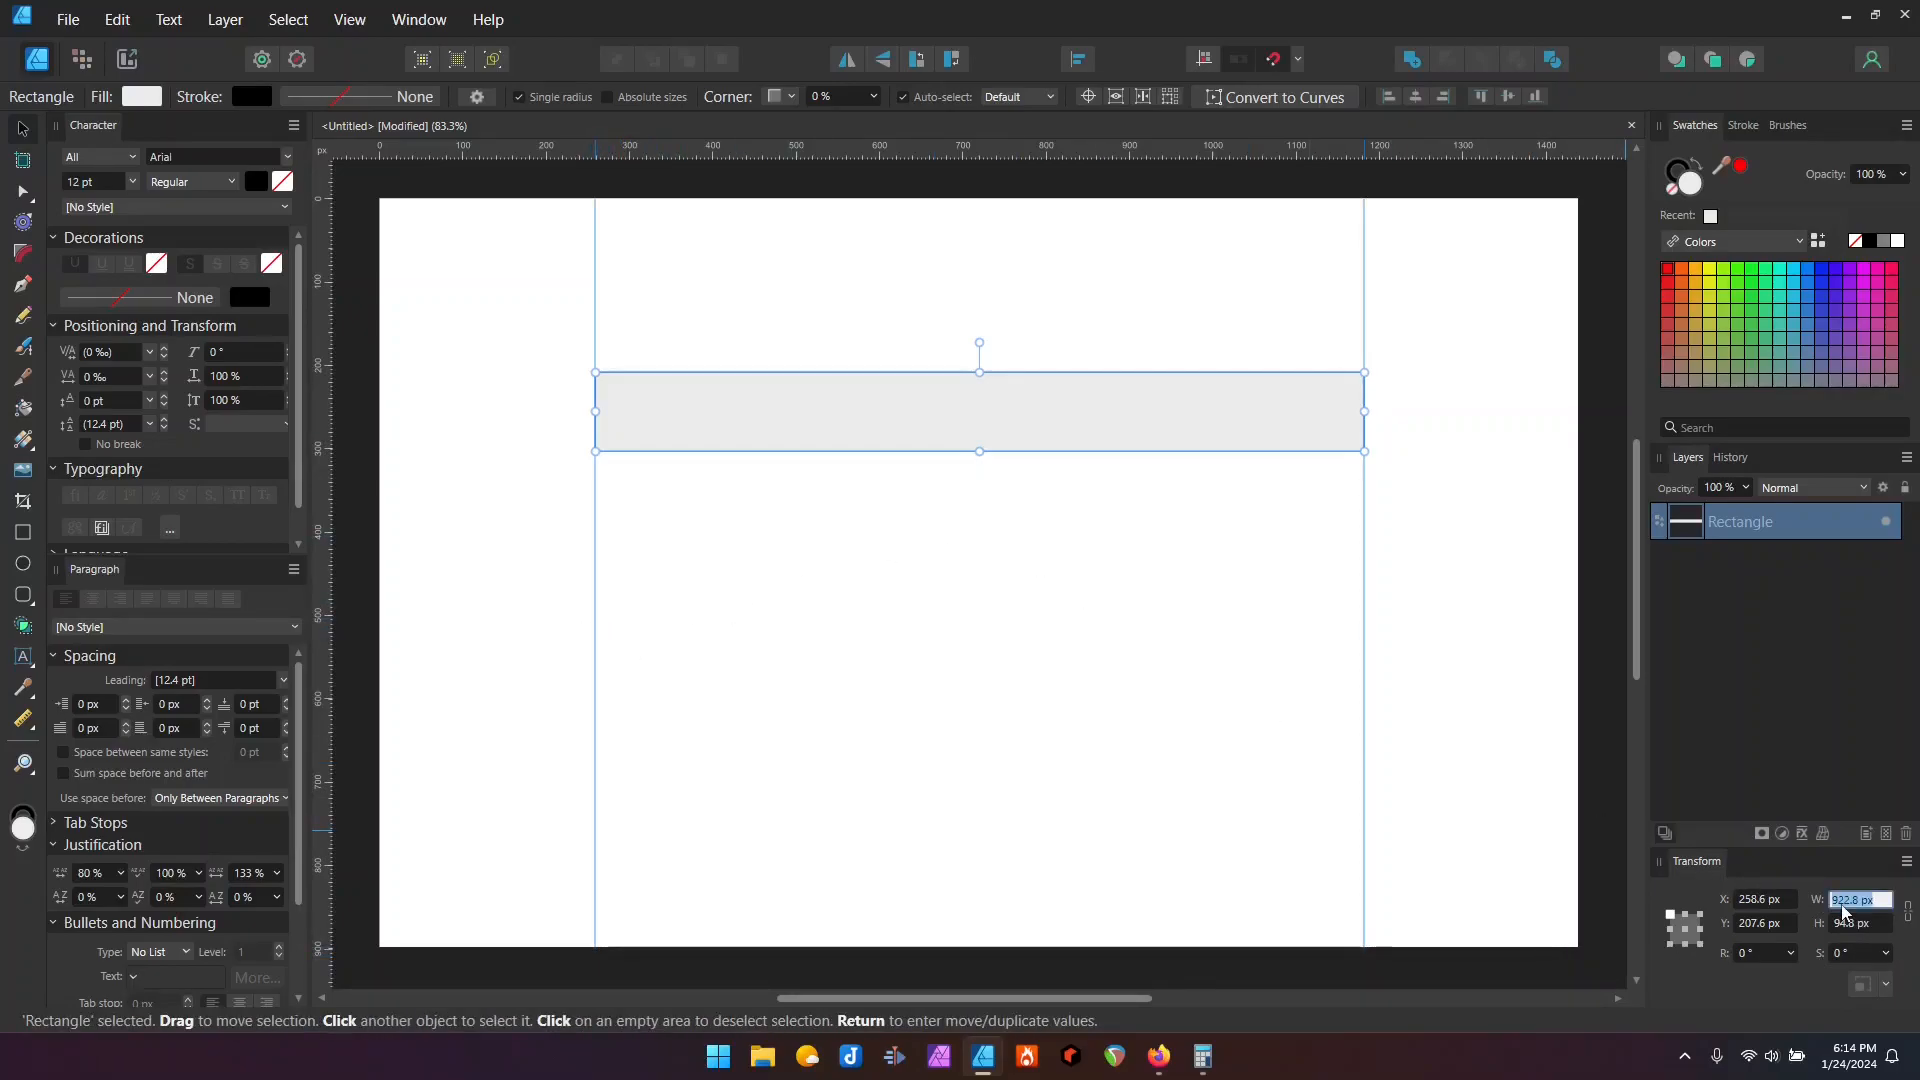
{"action": "type", "text": "1120"}
{"action": "key", "text": "Return"}
{"action": "left_click_drag", "start_coordinate": [1040, 413], "coordinate": [958, 421]}
Step: Move both vertical guides to the outer edges of the 1120 px rectangle
{"action": "left_click_drag", "start_coordinate": [598, 605], "coordinate": [513, 605]}
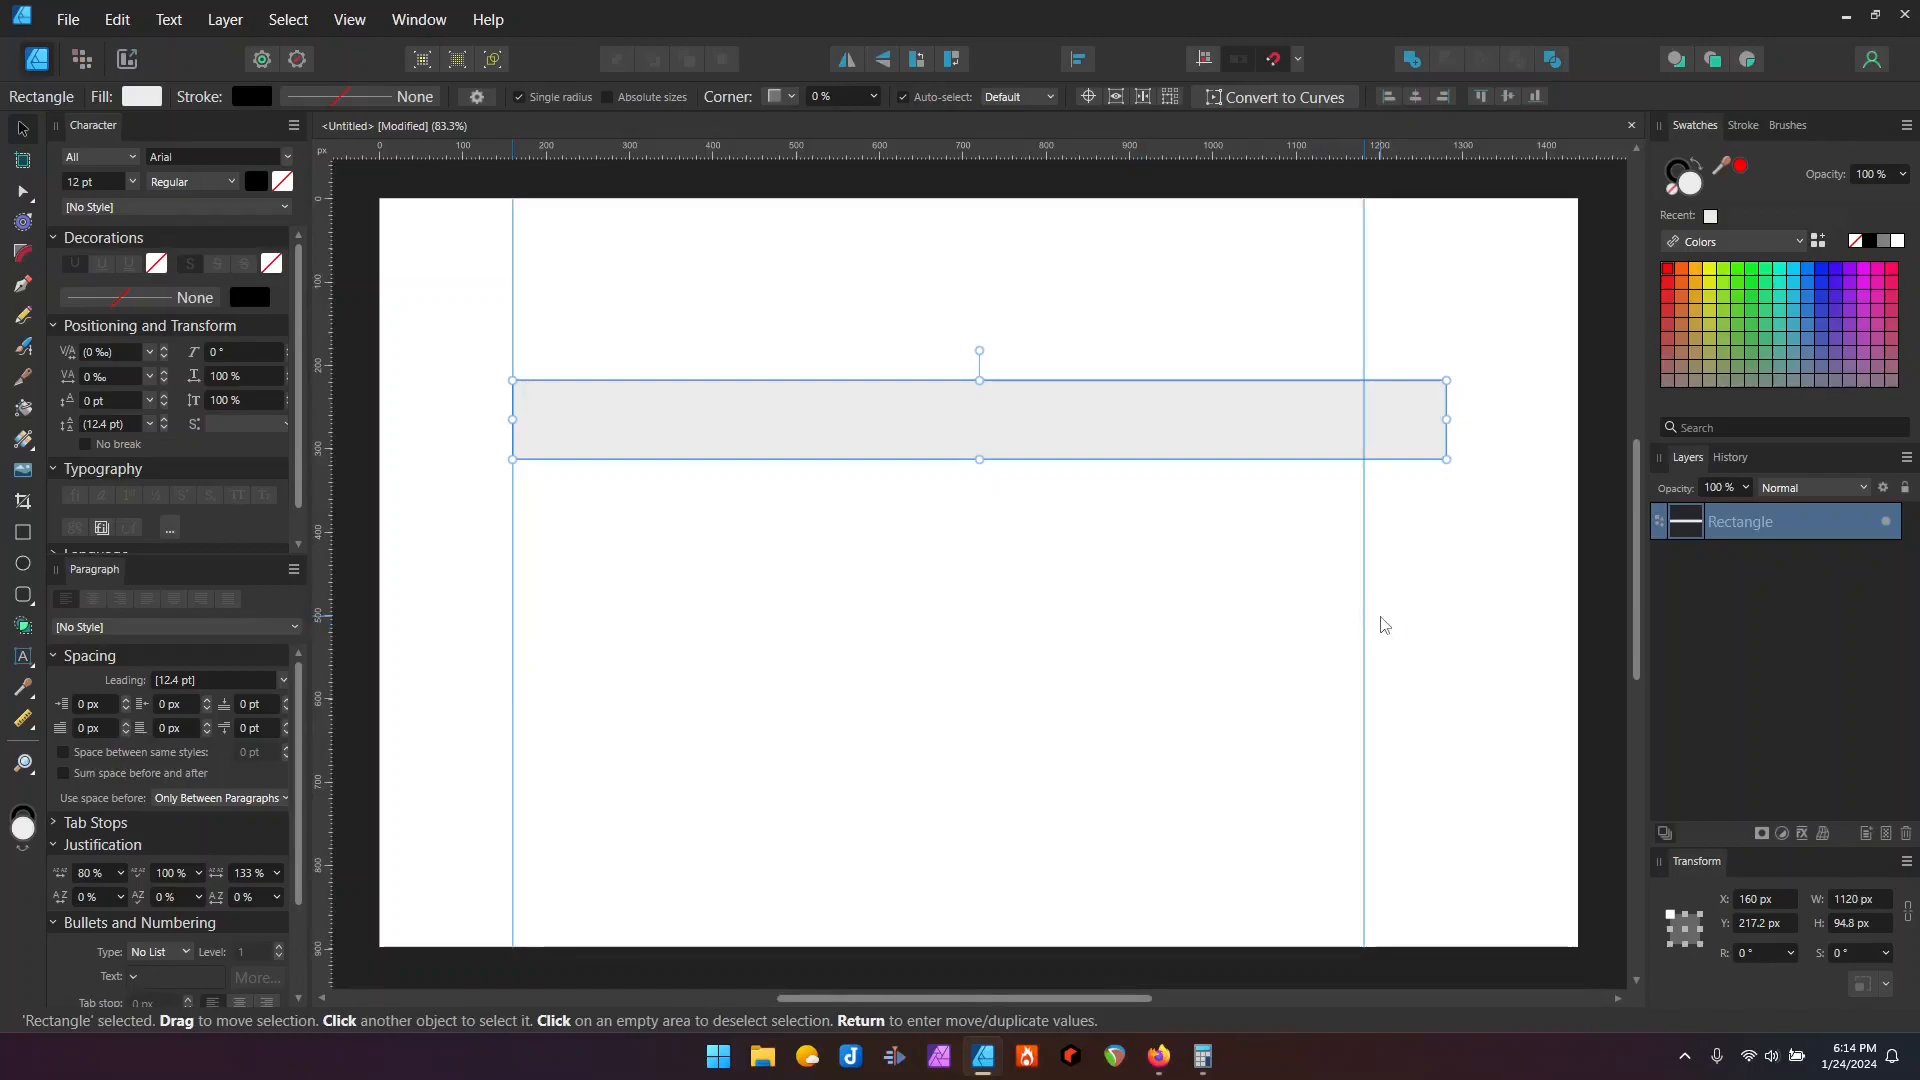
{"action": "left_click_drag", "start_coordinate": [1364, 613], "coordinate": [1446, 618]}
{"action": "left_click", "coordinate": [1015, 686]}
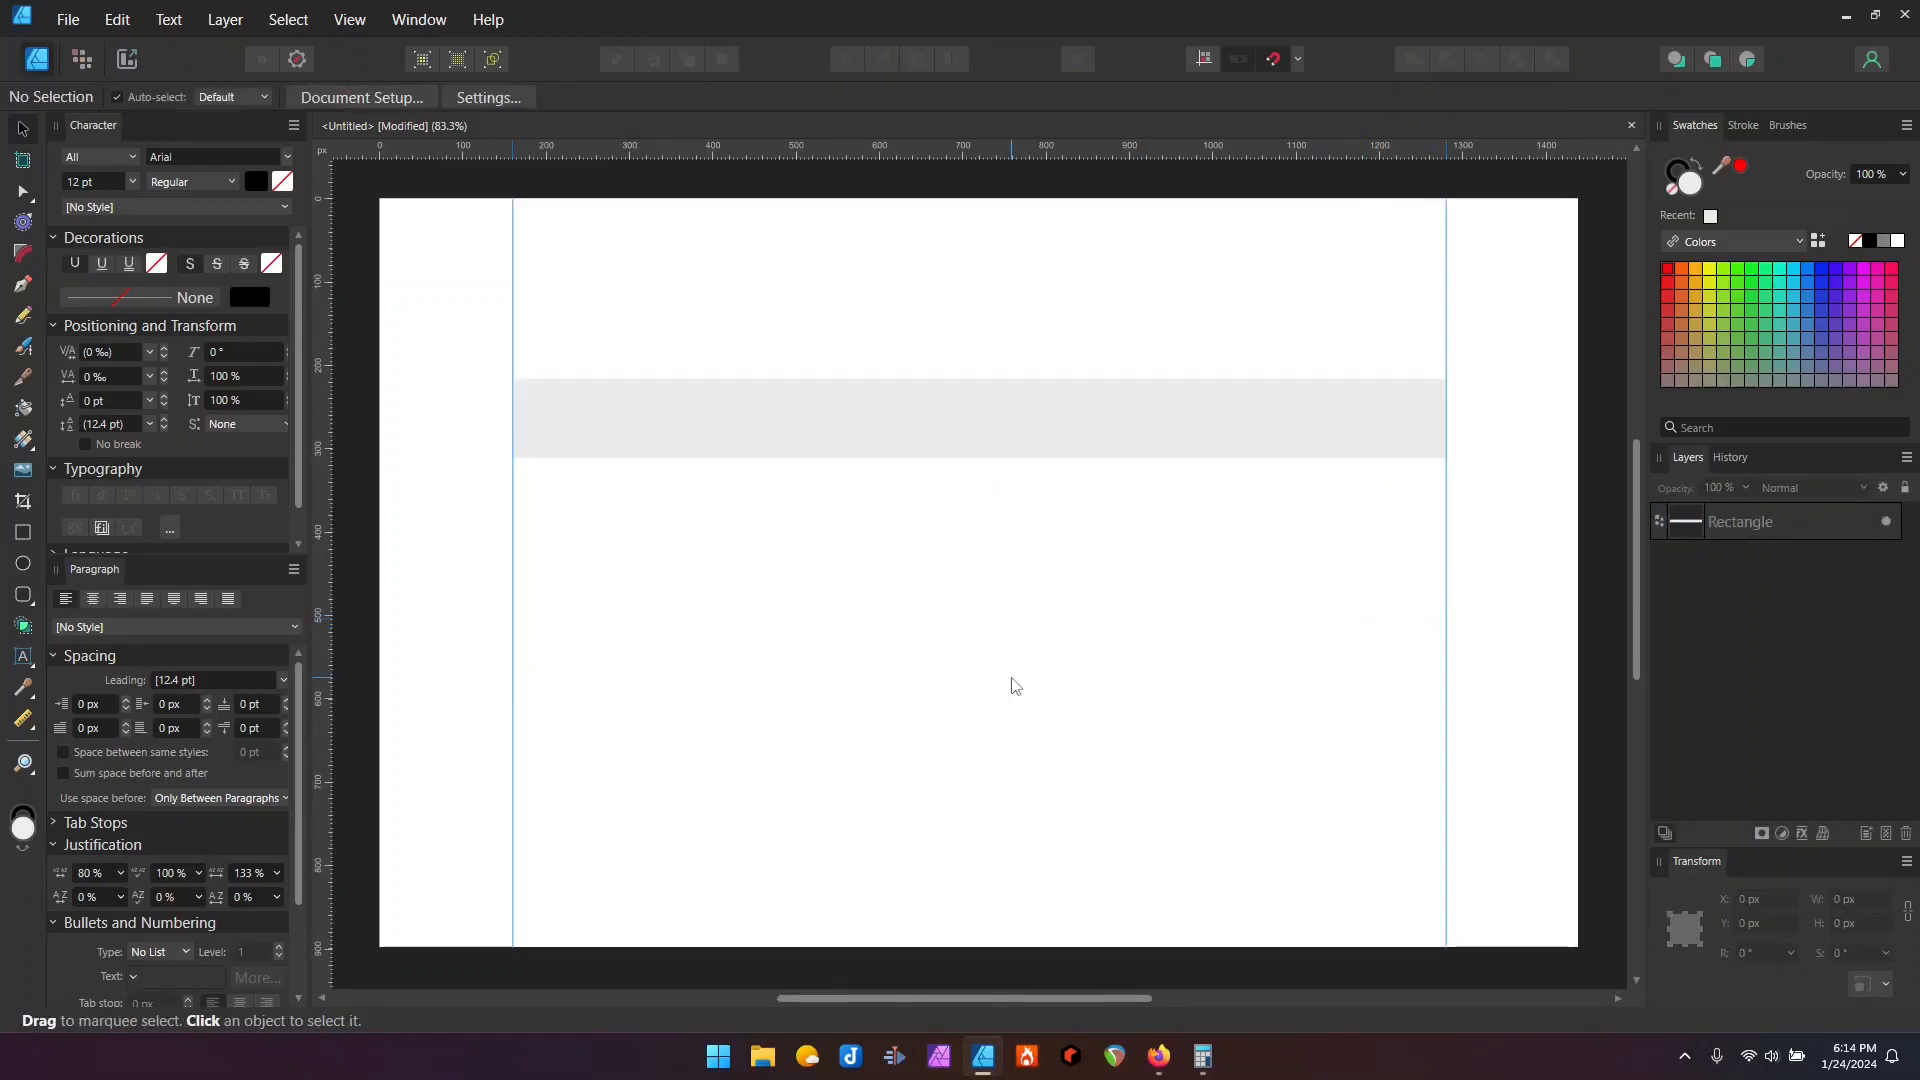
Step: Resize the rectangle to a single column by setting its width to 1020/6
{"action": "left_click", "coordinate": [973, 402]}
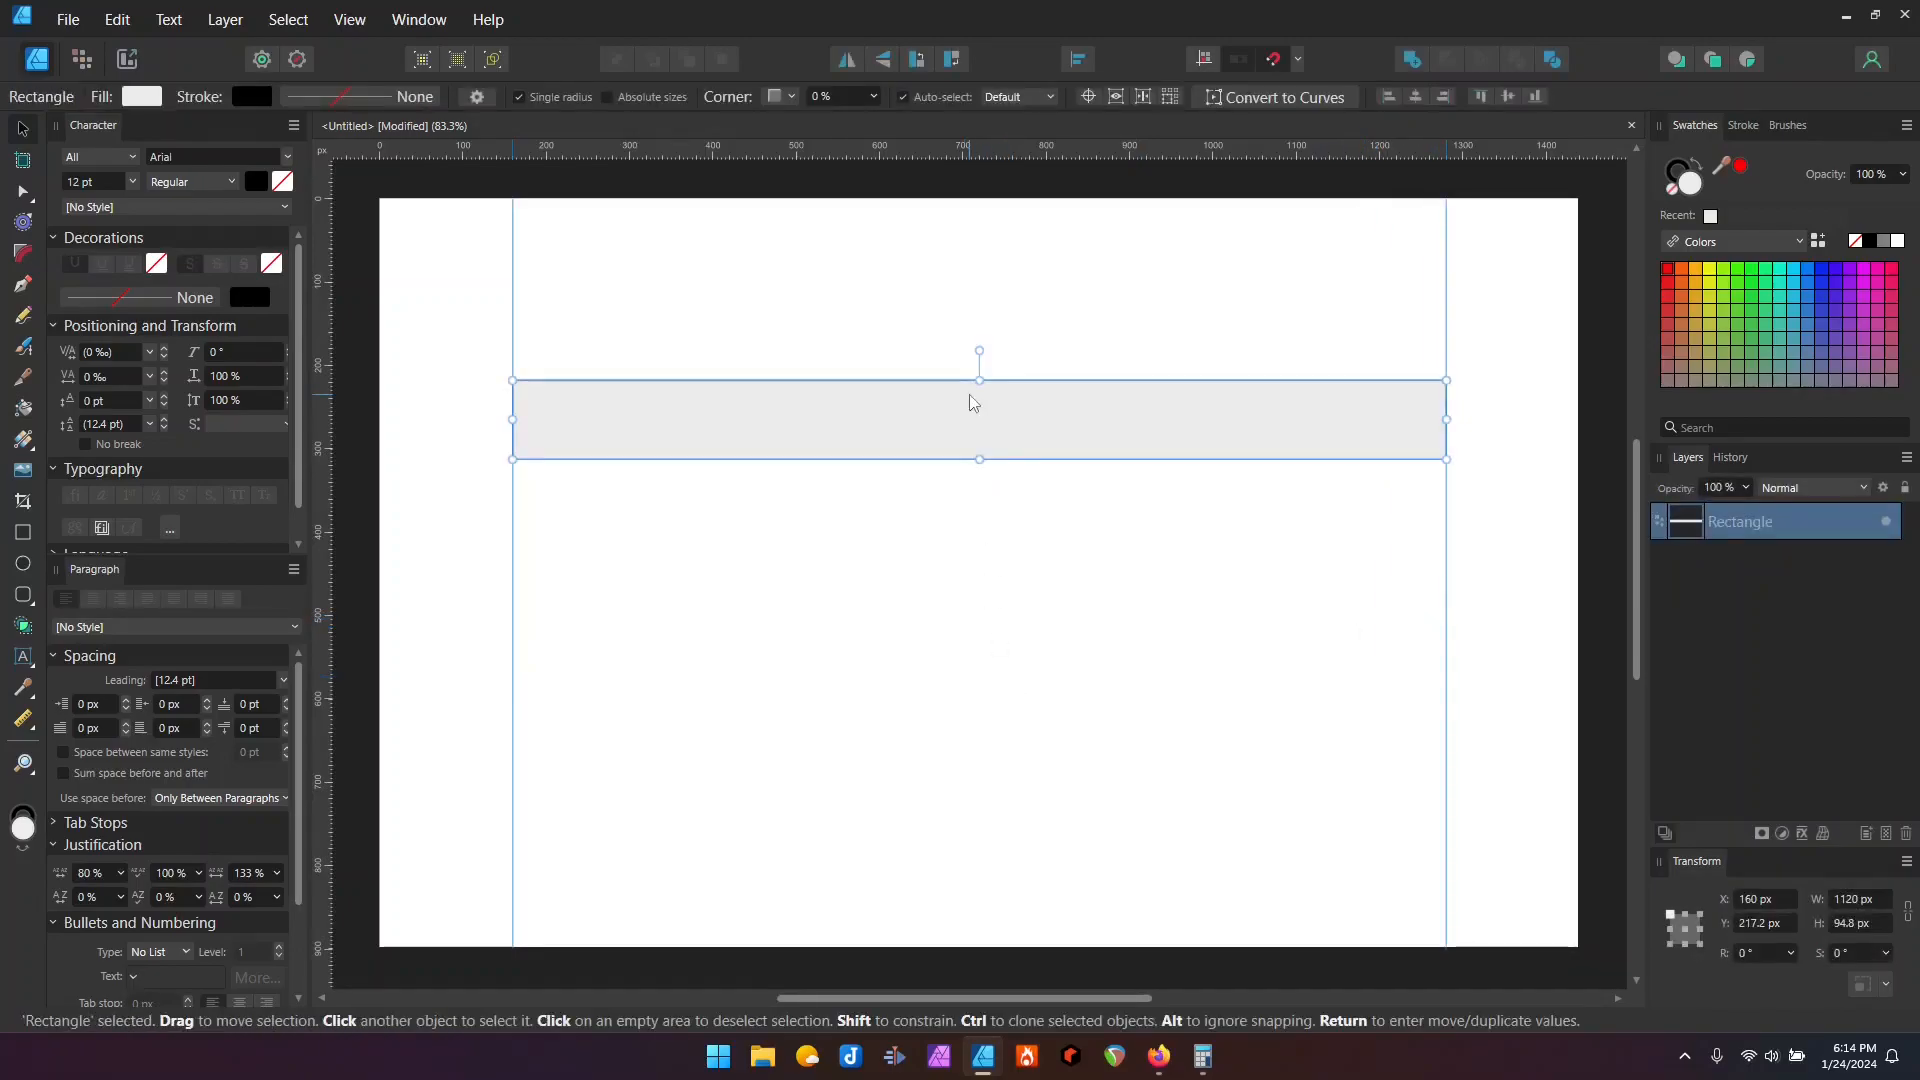
{"action": "left_click", "coordinate": [1857, 903]}
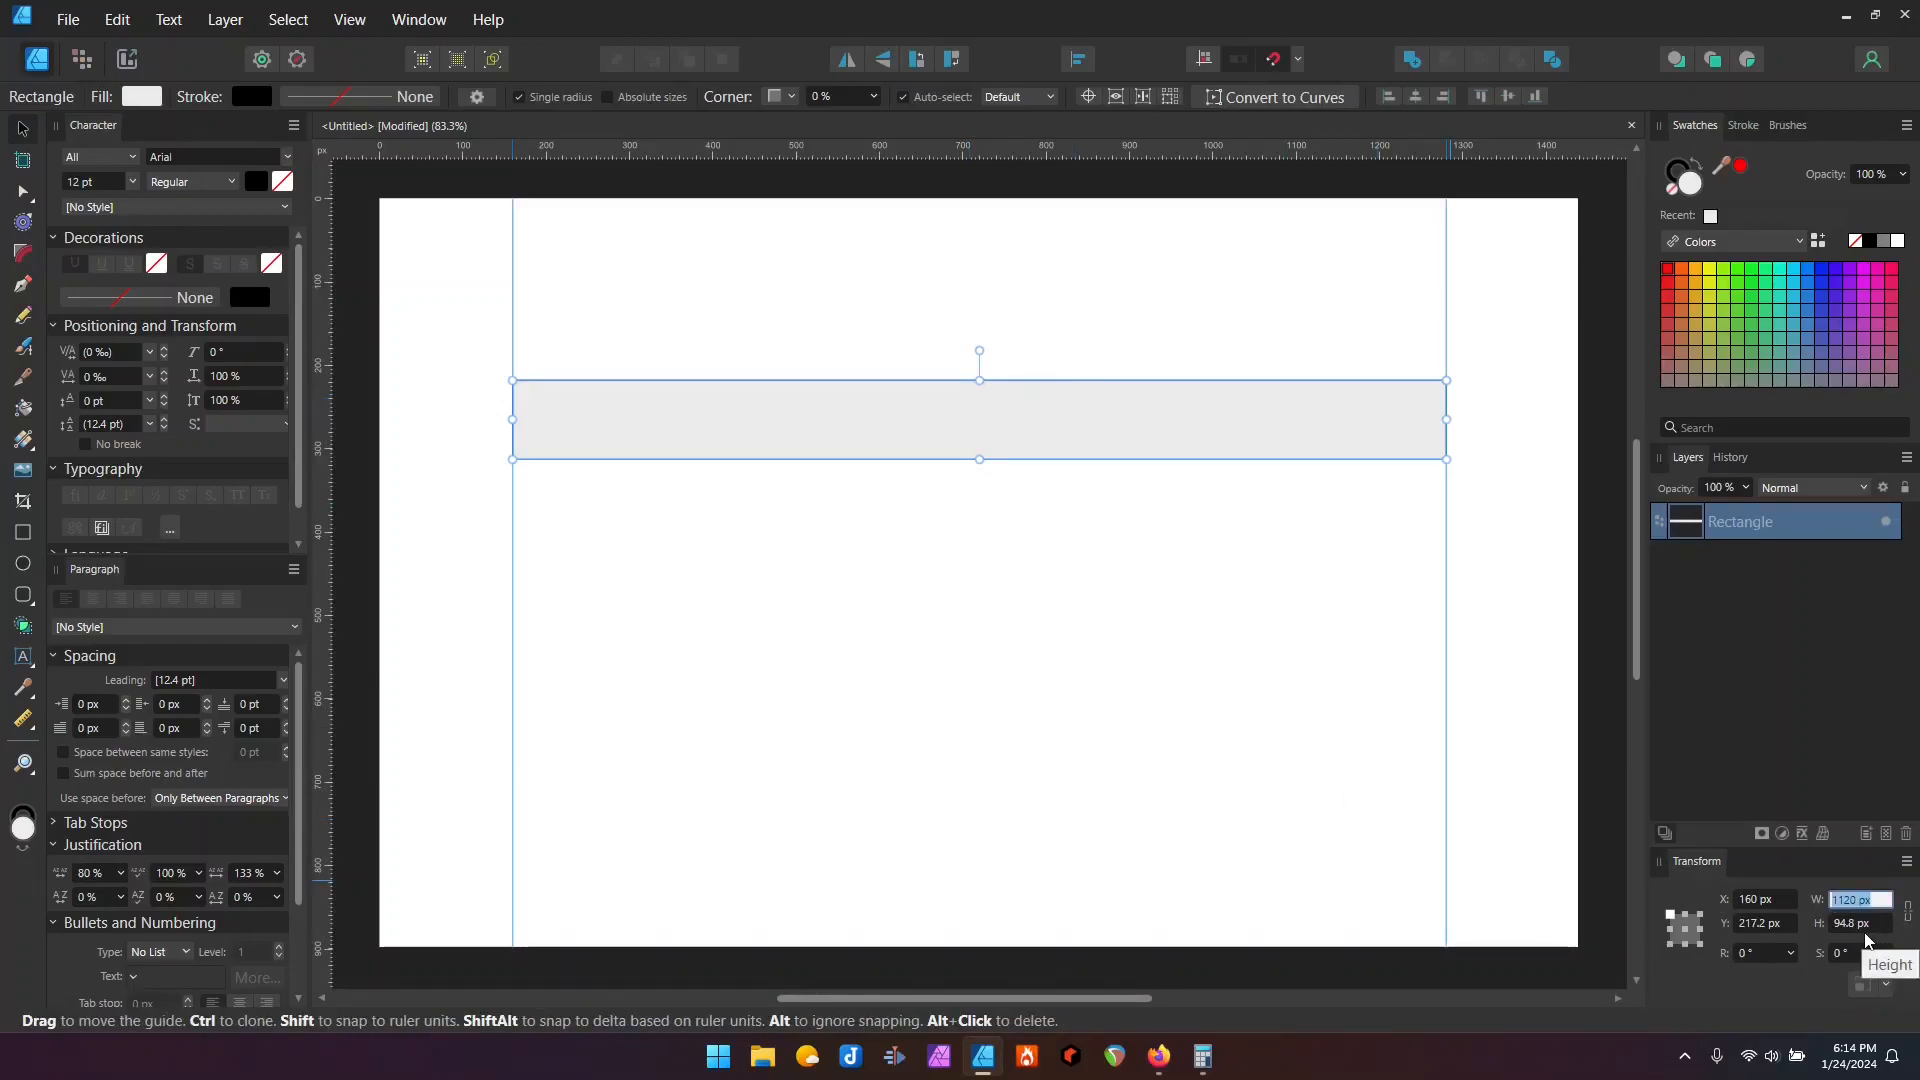
{"action": "type", "text": "1020/6"}
{"action": "key", "text": "Return"}
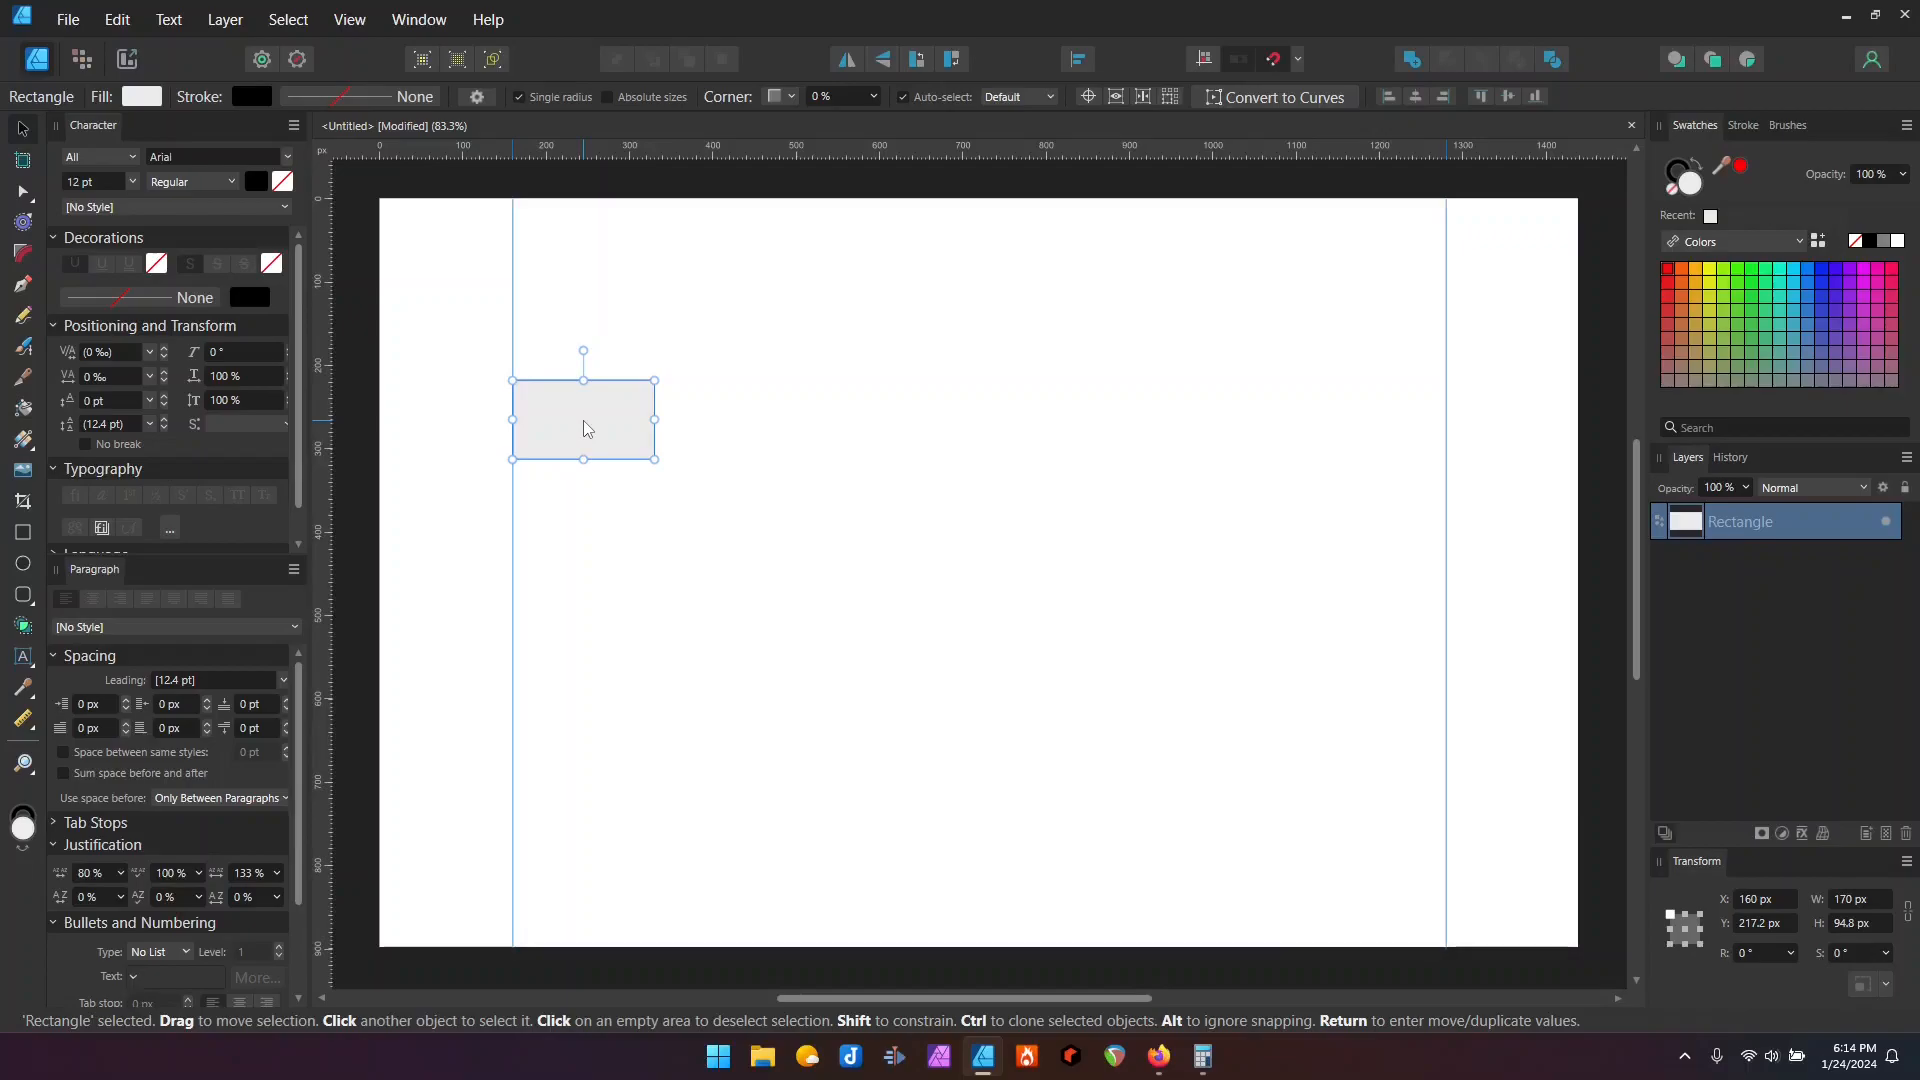
Step: Duplicate the column rectangle with a small gap beside it and repeat the duplication until there are six columns
{"action": "key", "text": "ctrl+j"}
{"action": "left_click_drag", "start_coordinate": [578, 428], "coordinate": [735, 438]}
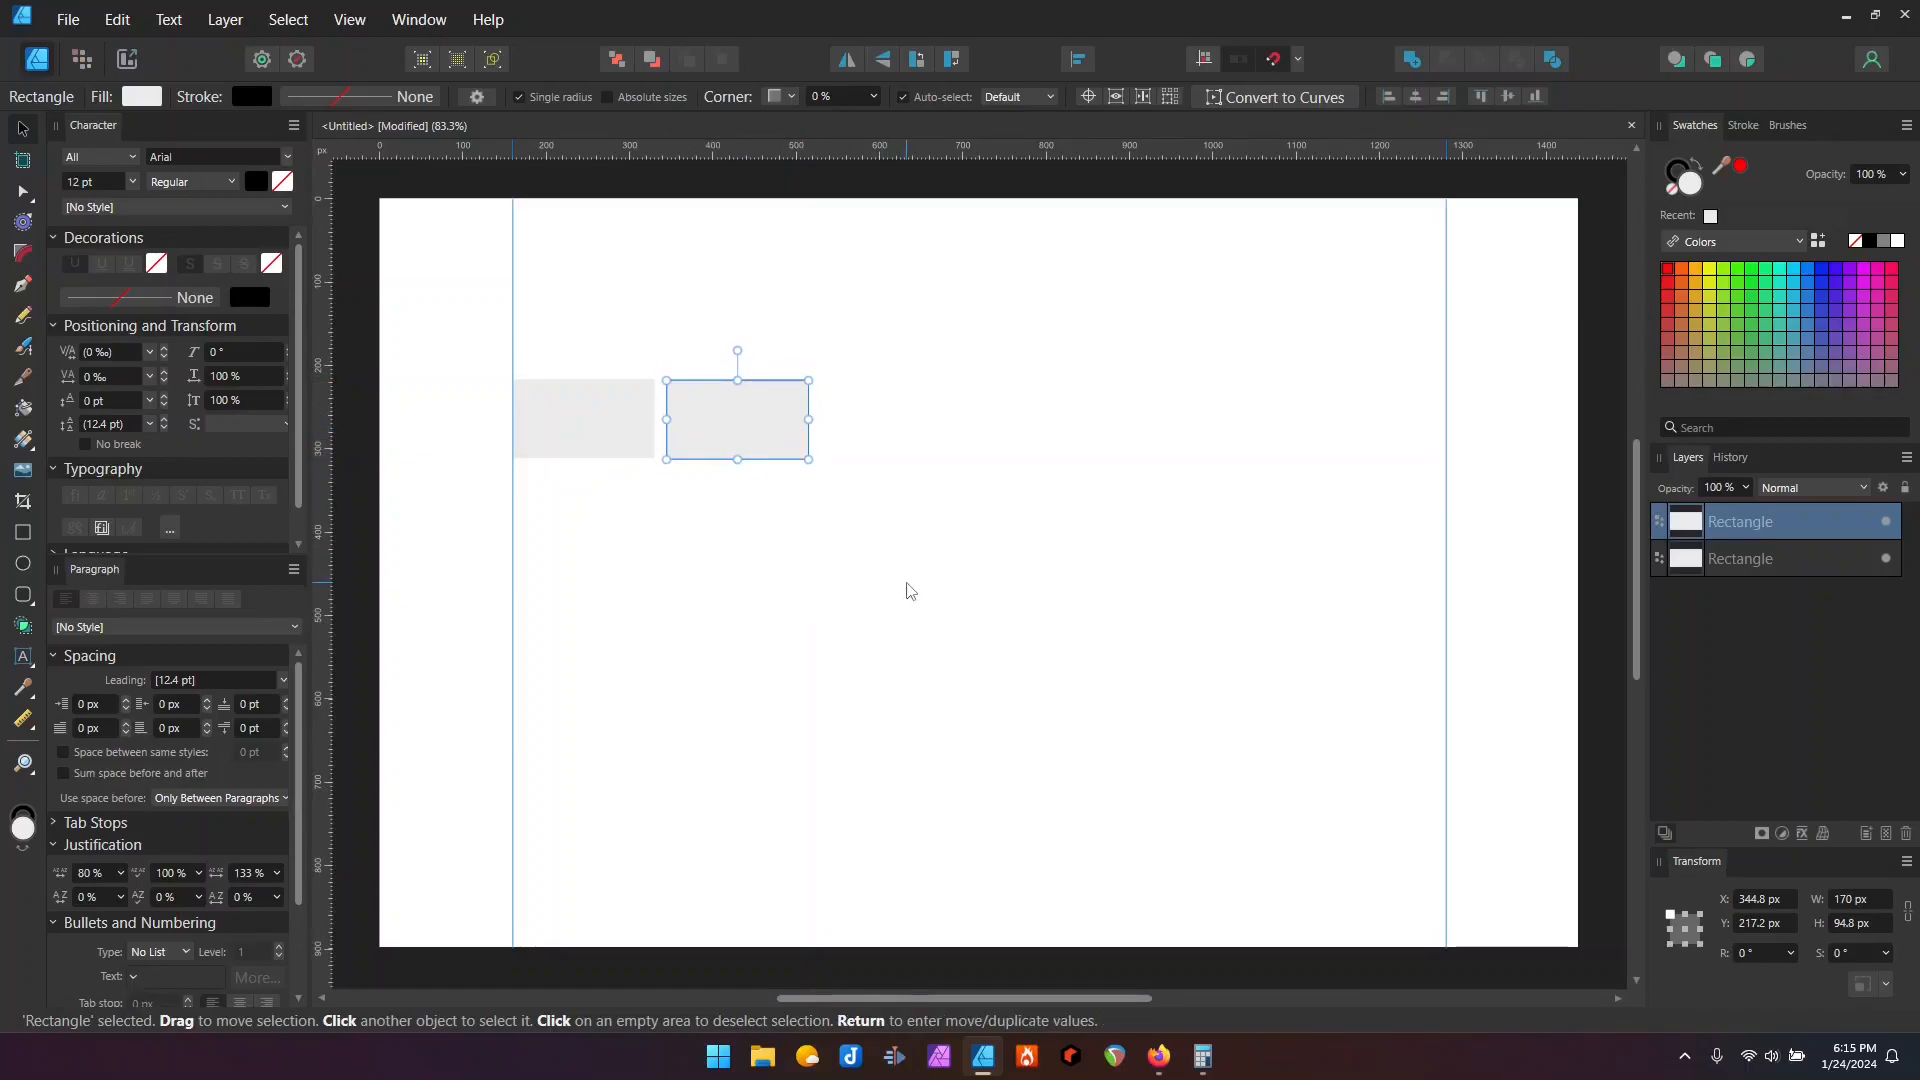
{"action": "key", "text": "ctrl+j"}
{"action": "key", "text": "ctrl+j"}
{"action": "key", "text": "ctrl+j"}
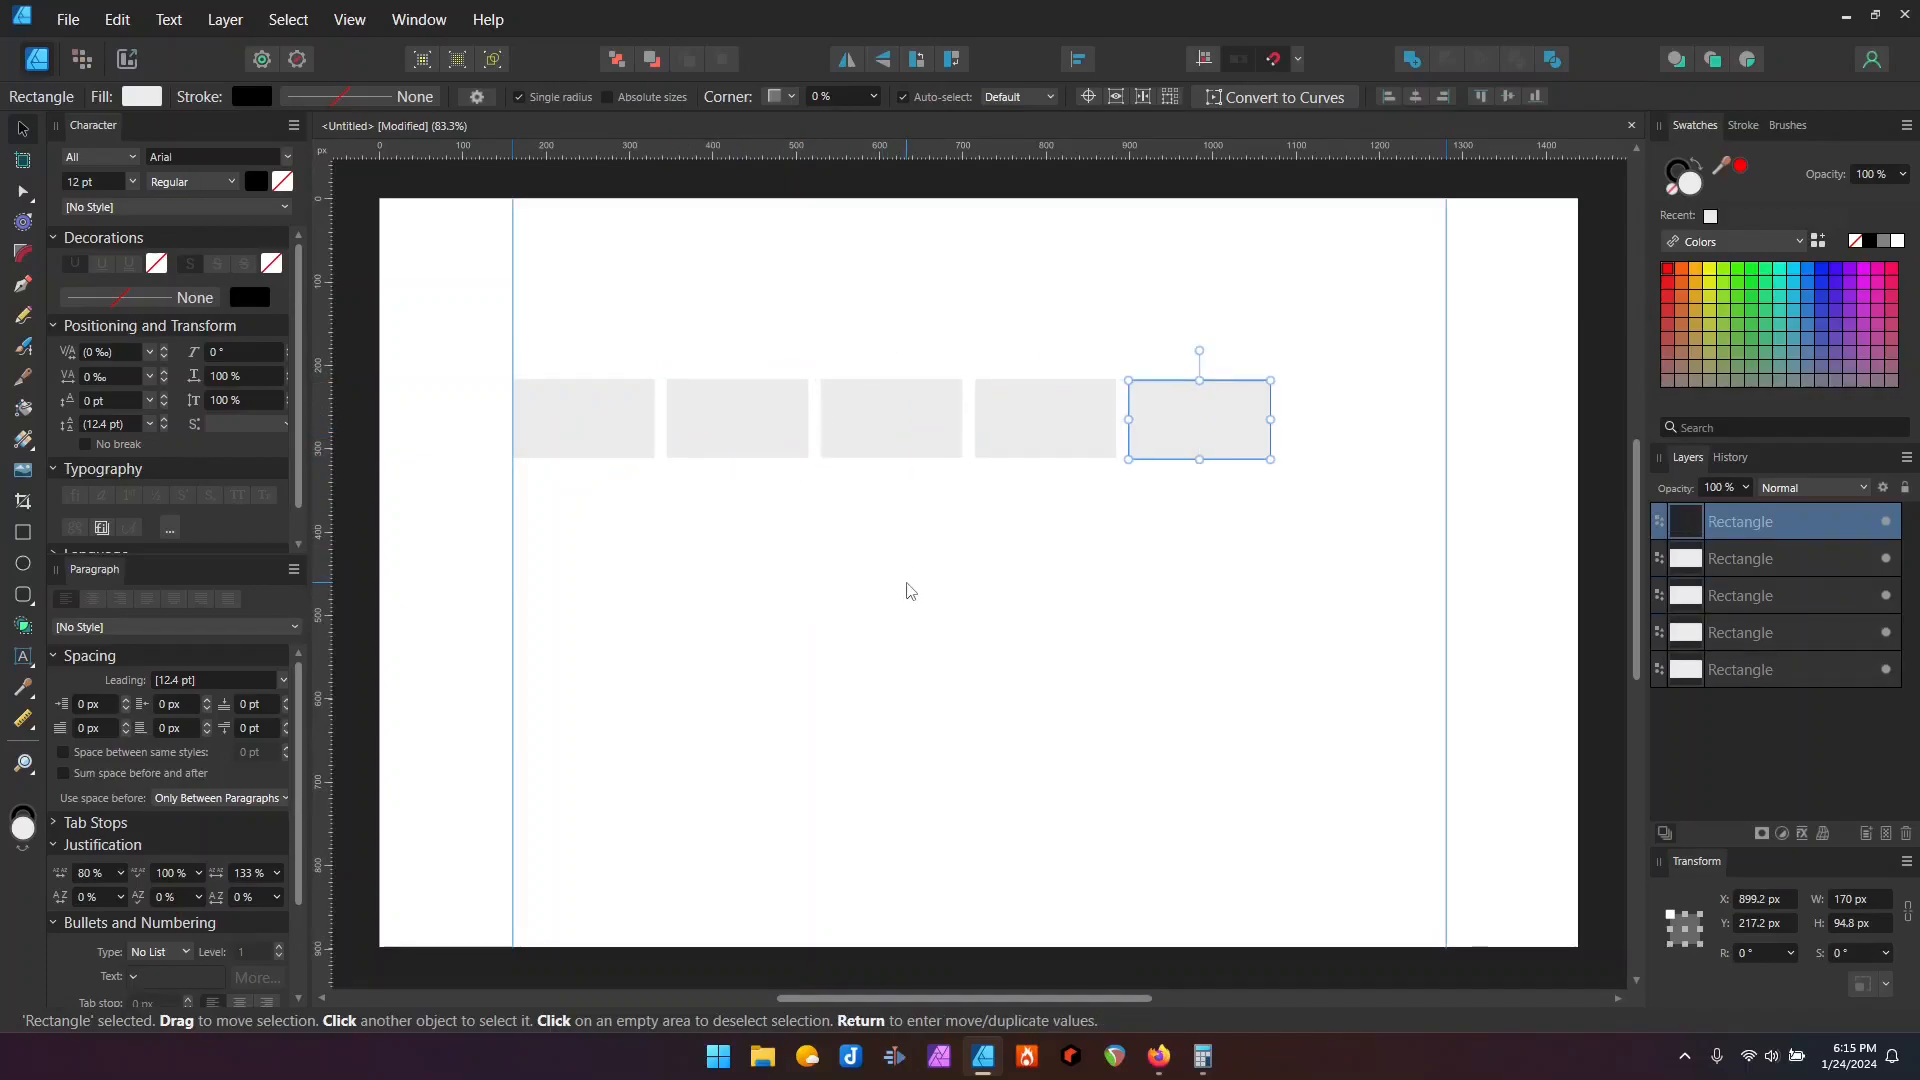
{"action": "key", "text": "ctrl+j"}
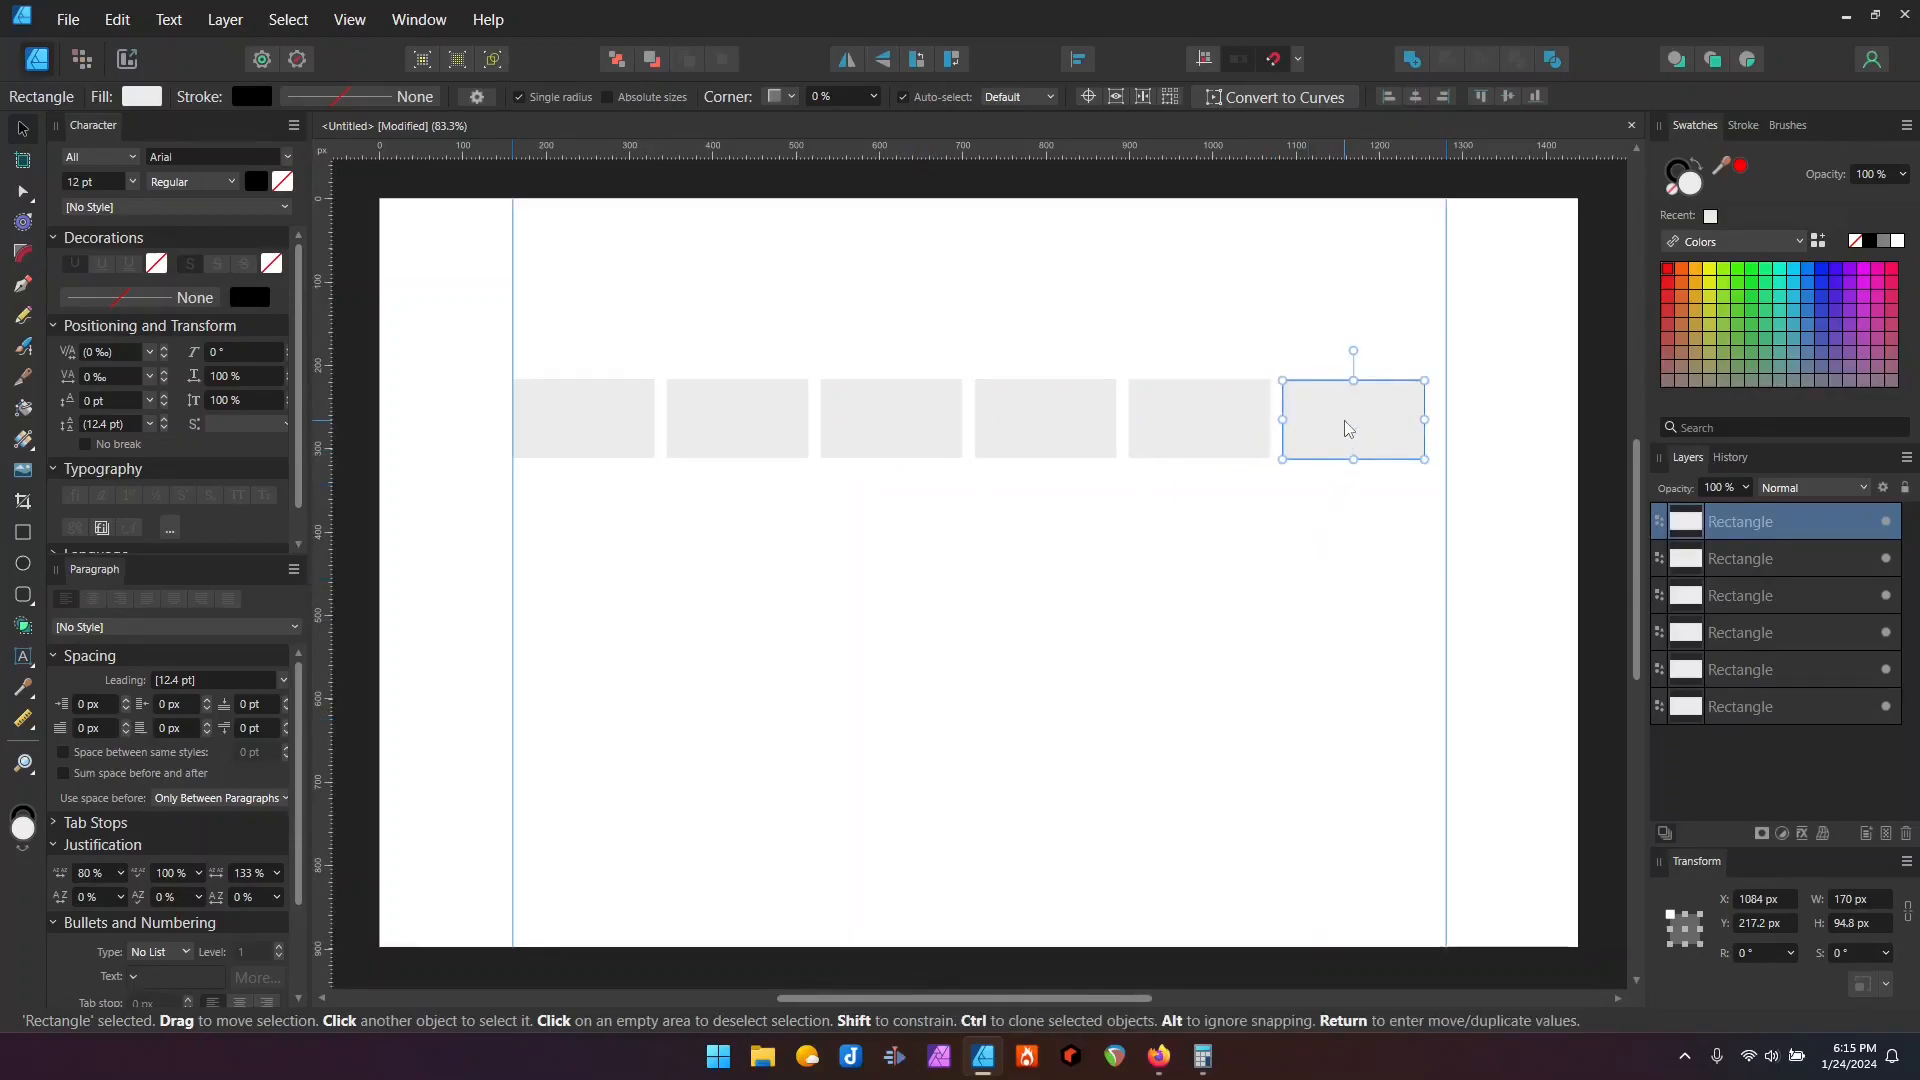
Step: Snap the last column against the far content guide and distribute all six columns evenly in the horizontal direction
{"action": "left_click_drag", "start_coordinate": [1351, 429], "coordinate": [1373, 429]}
{"action": "left_click", "coordinate": [1328, 510]}
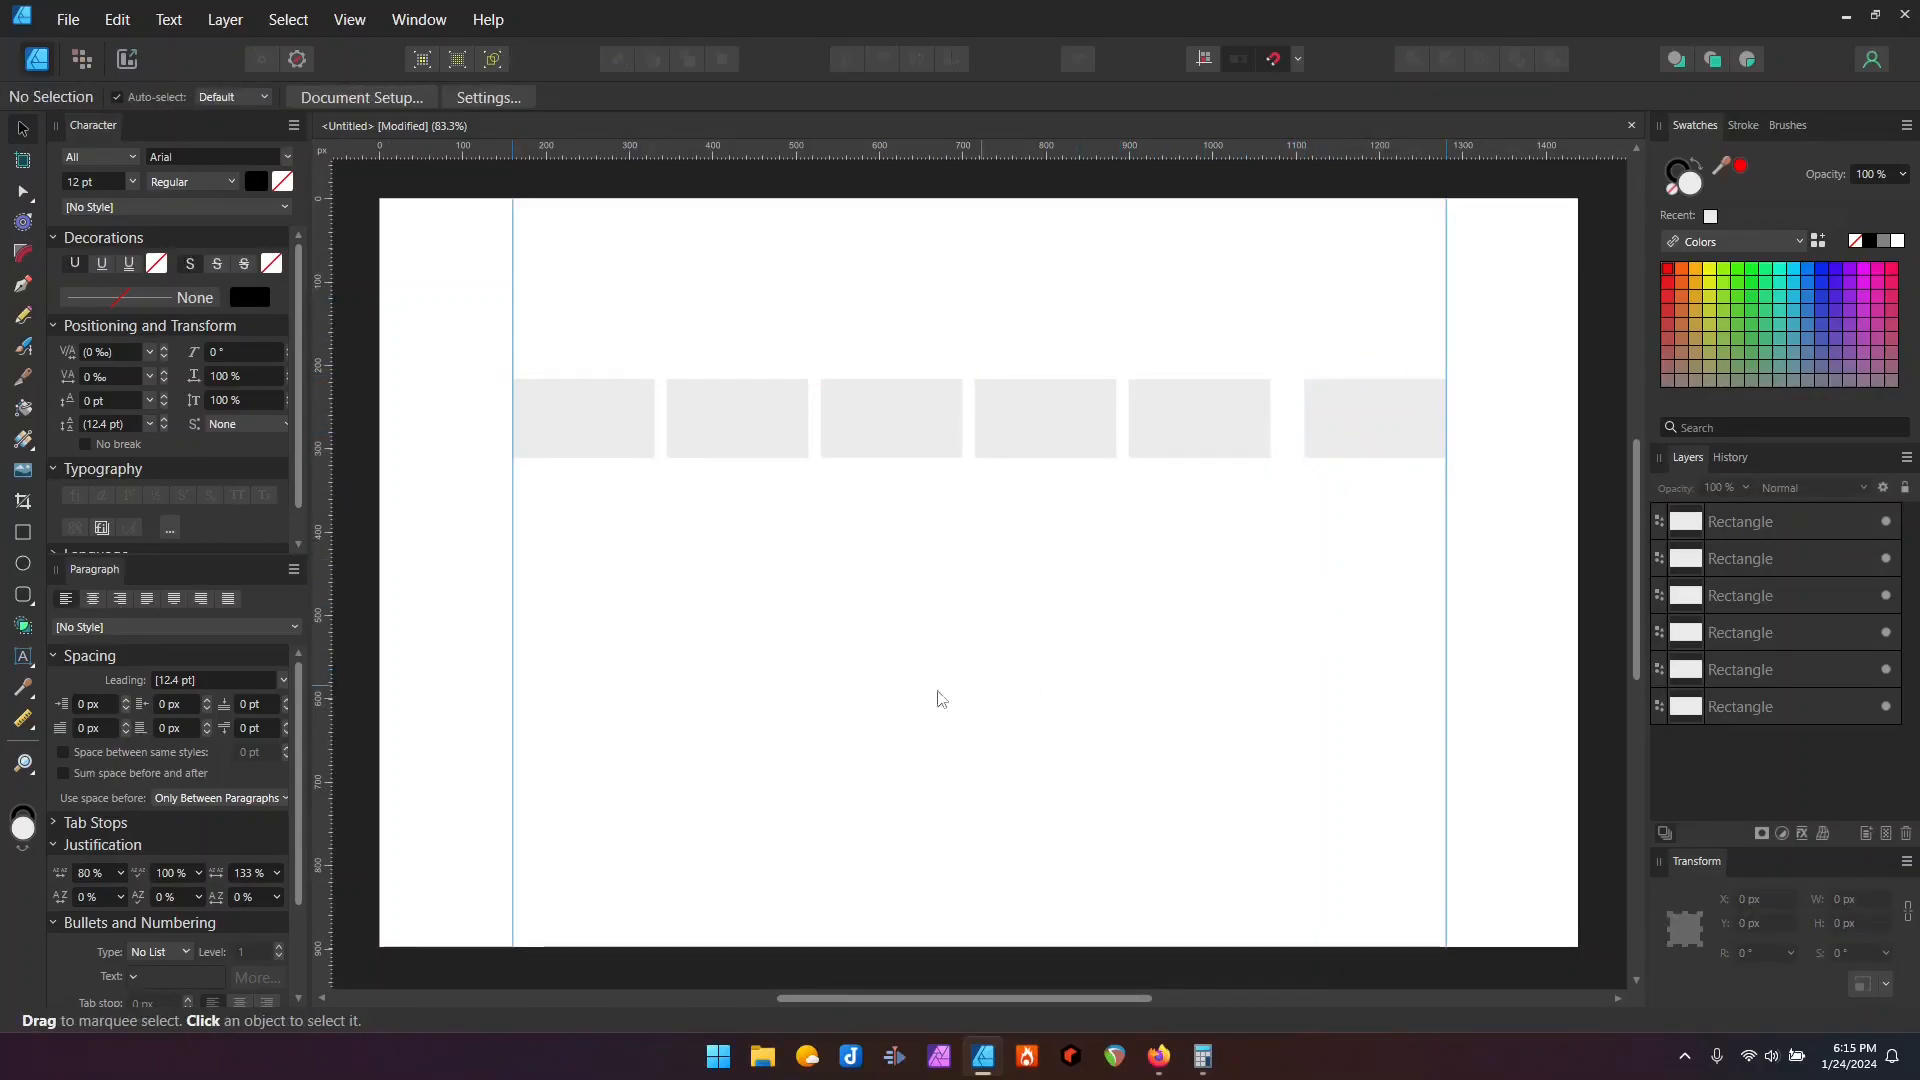
{"action": "left_click_drag", "start_coordinate": [430, 290], "coordinate": [1520, 597]}
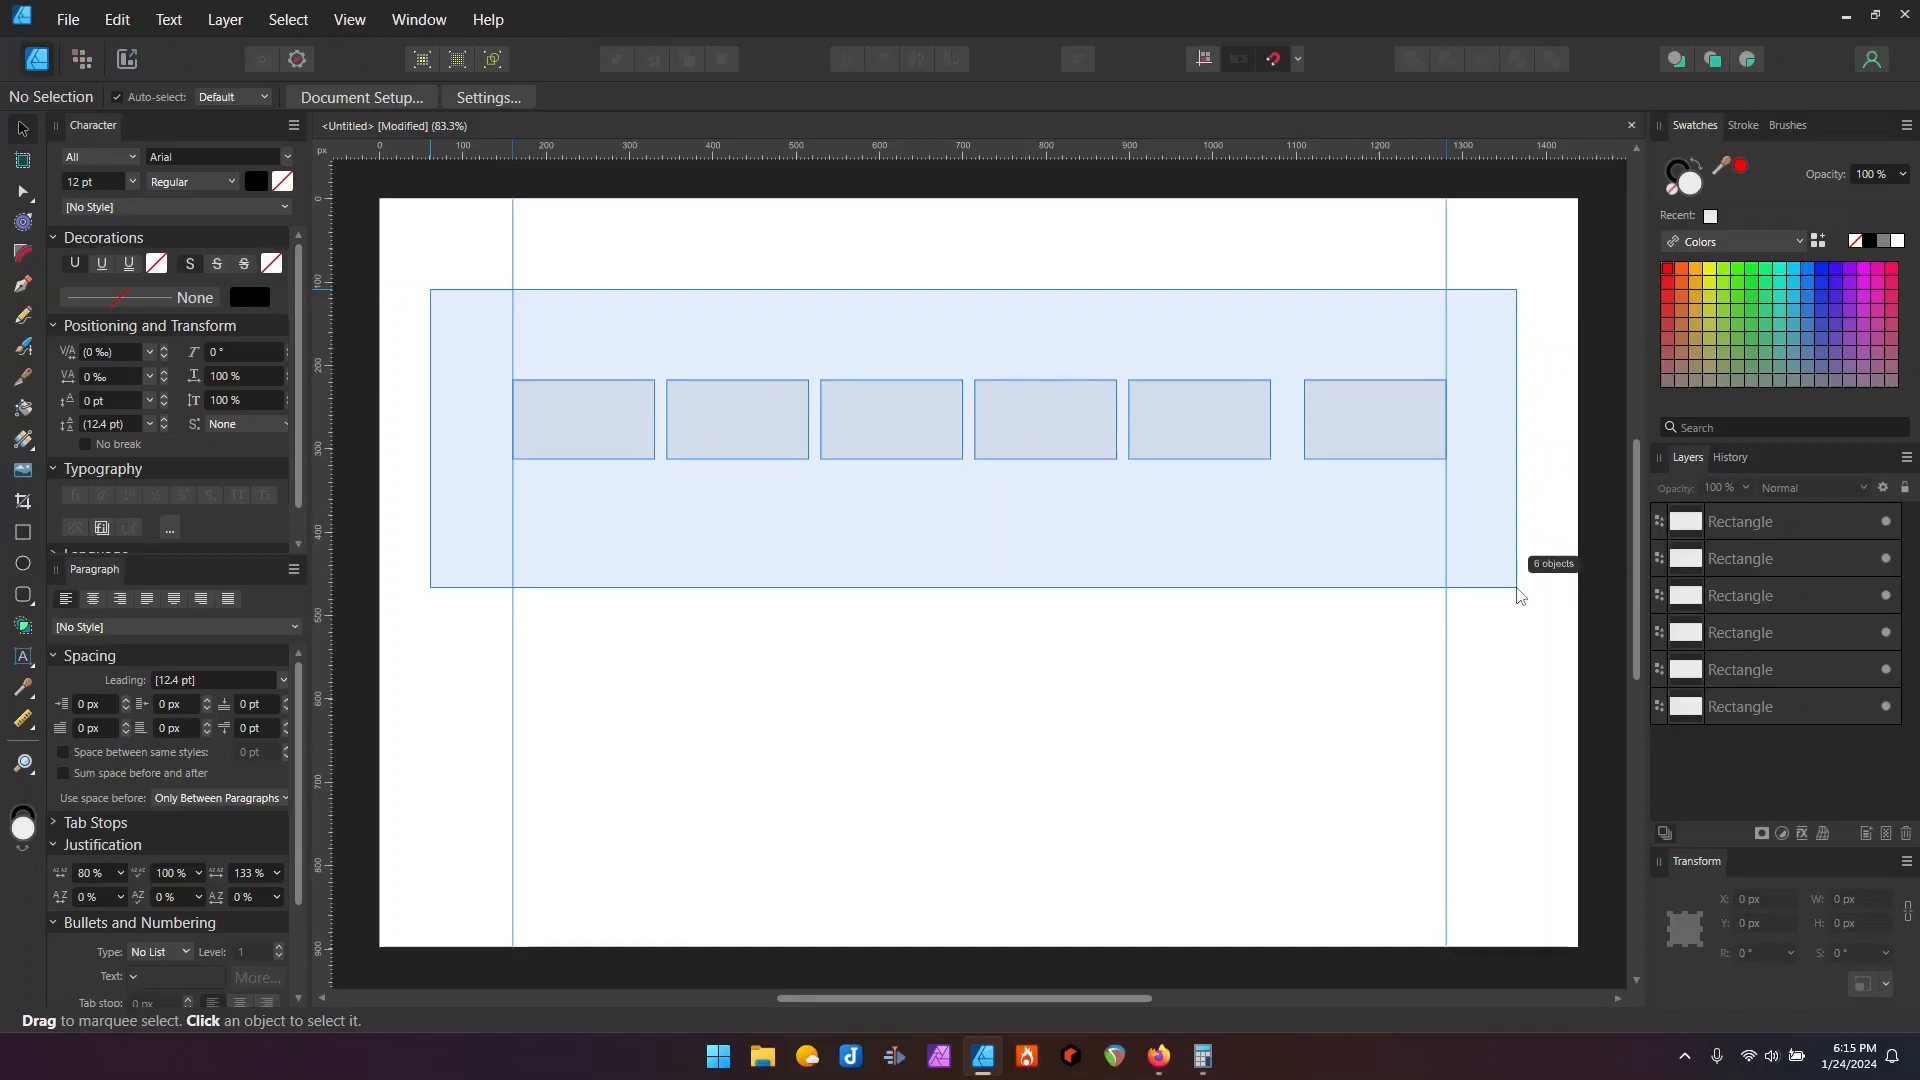
{"action": "left_click_drag", "start_coordinate": [1520, 597], "coordinate": [1520, 597]}
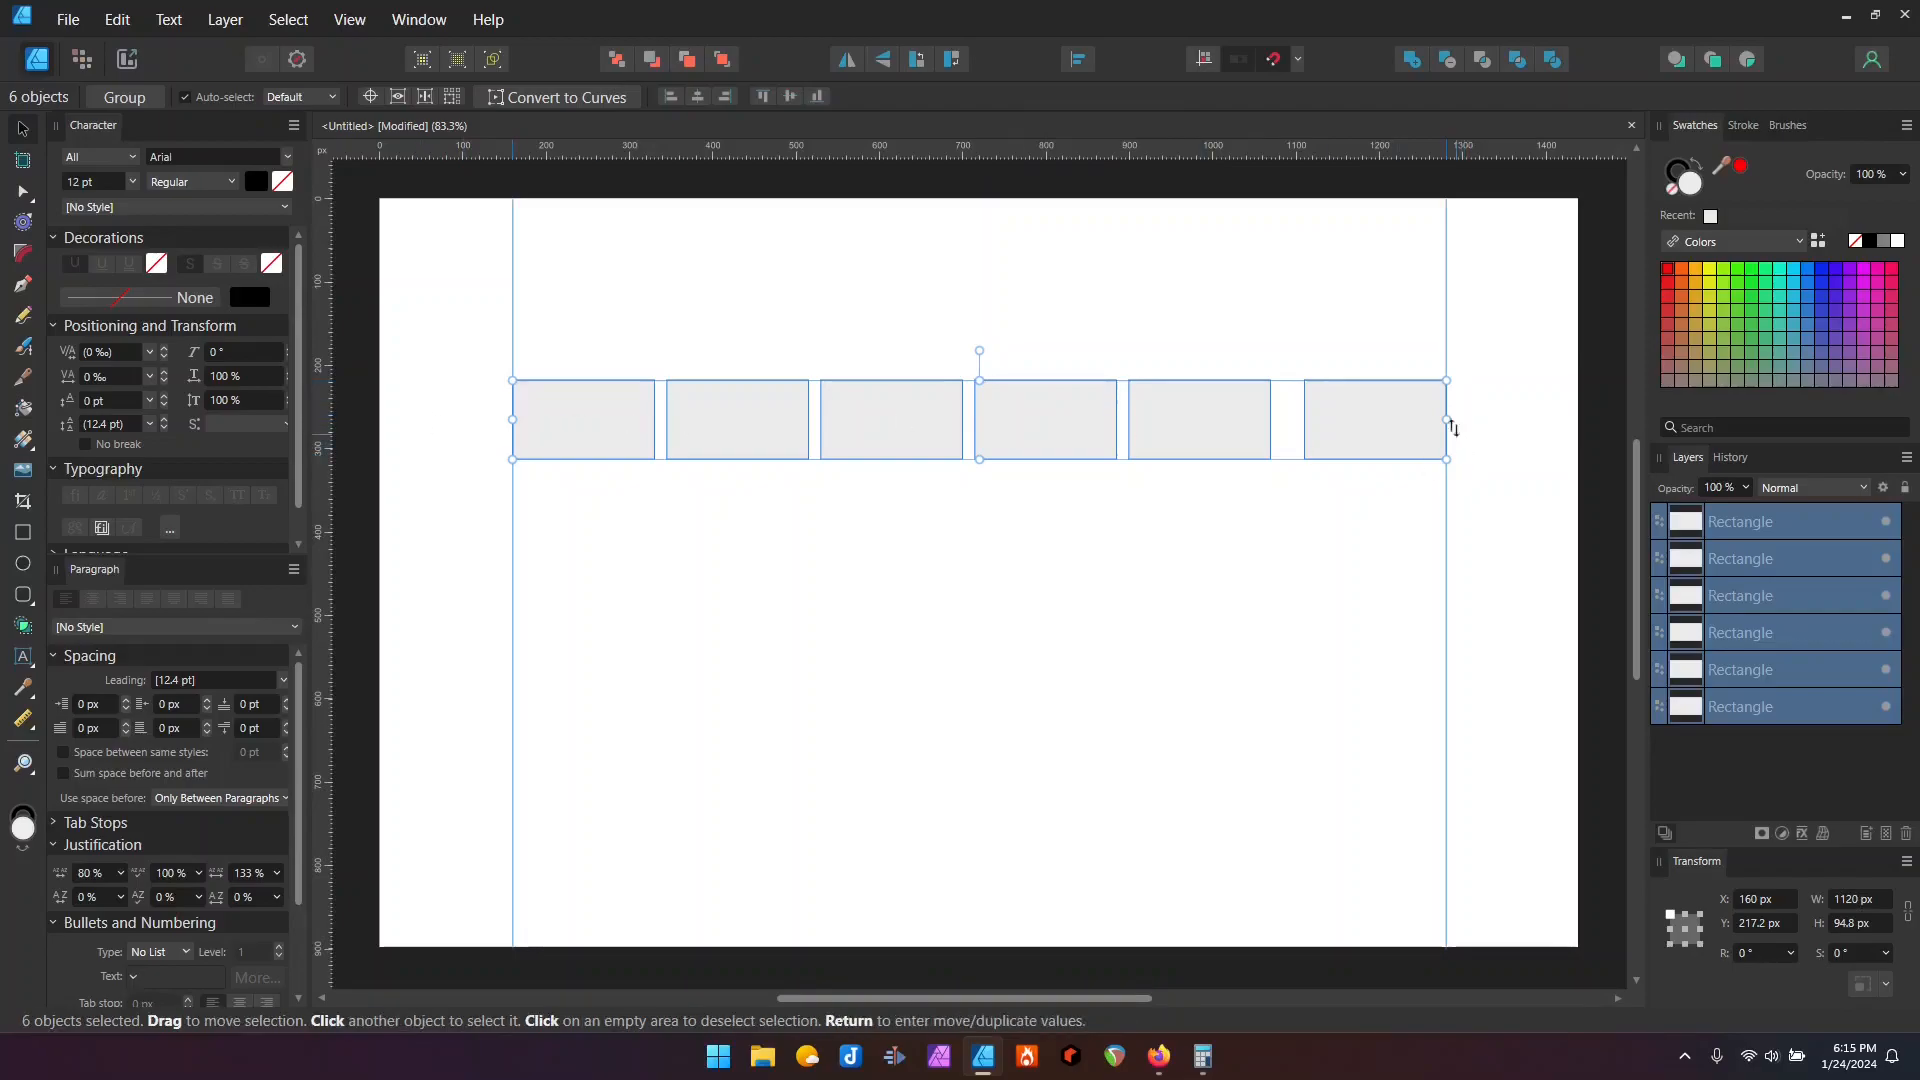
{"action": "left_click", "coordinate": [1077, 59]}
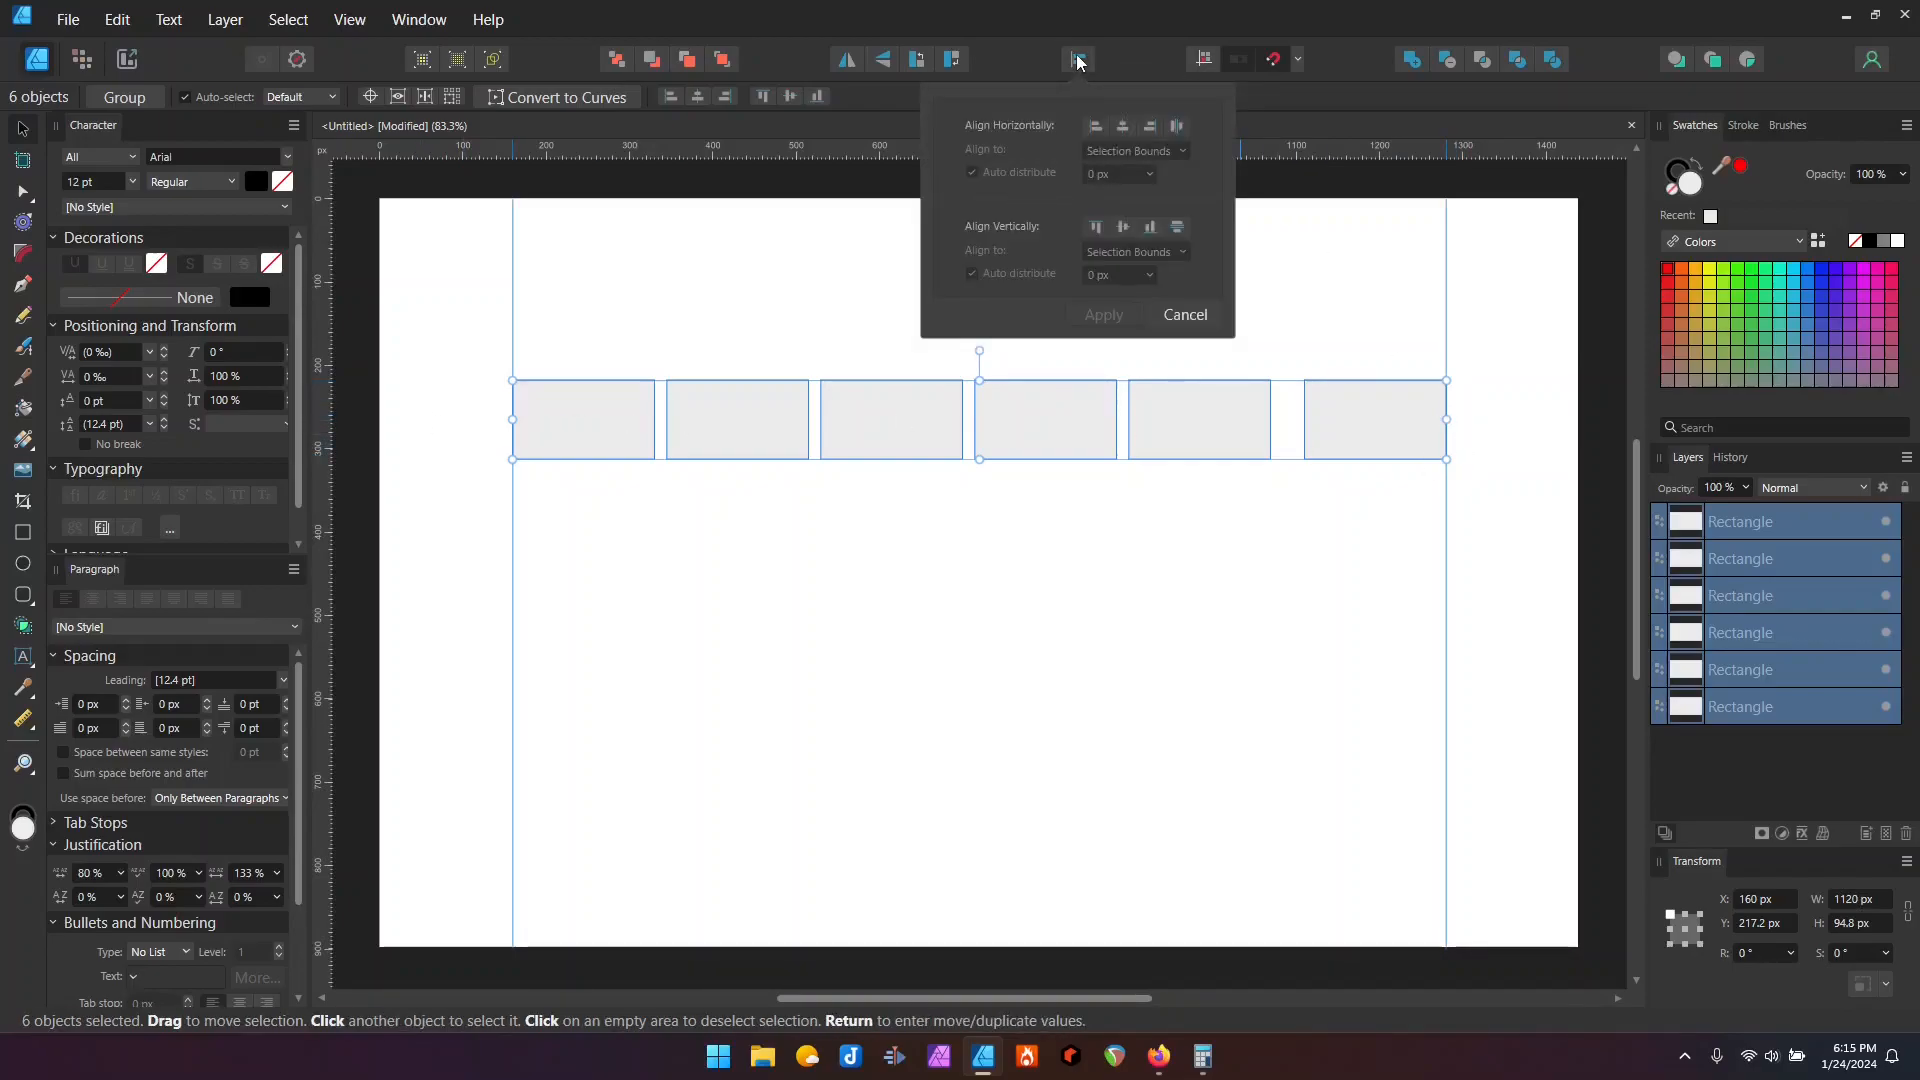
{"action": "left_click", "coordinate": [1177, 126]}
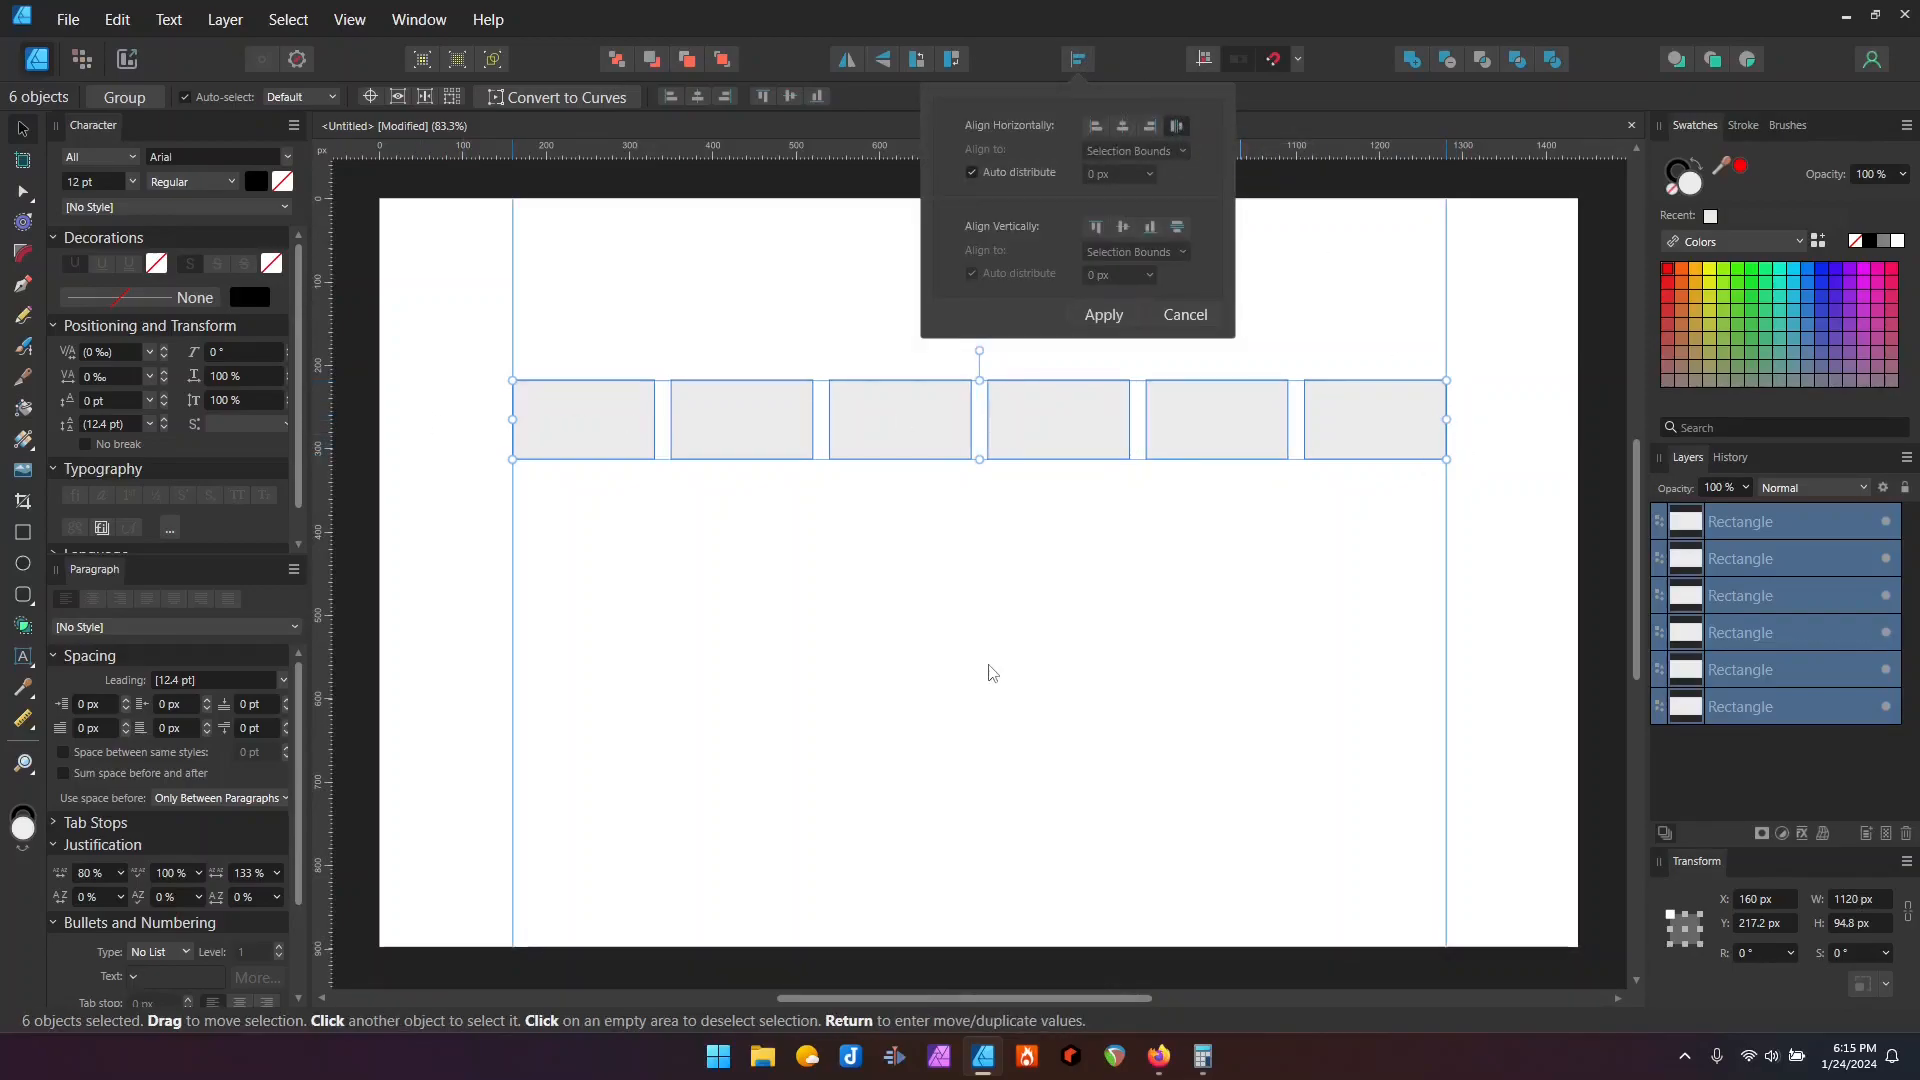
{"action": "left_click", "coordinate": [1008, 757]}
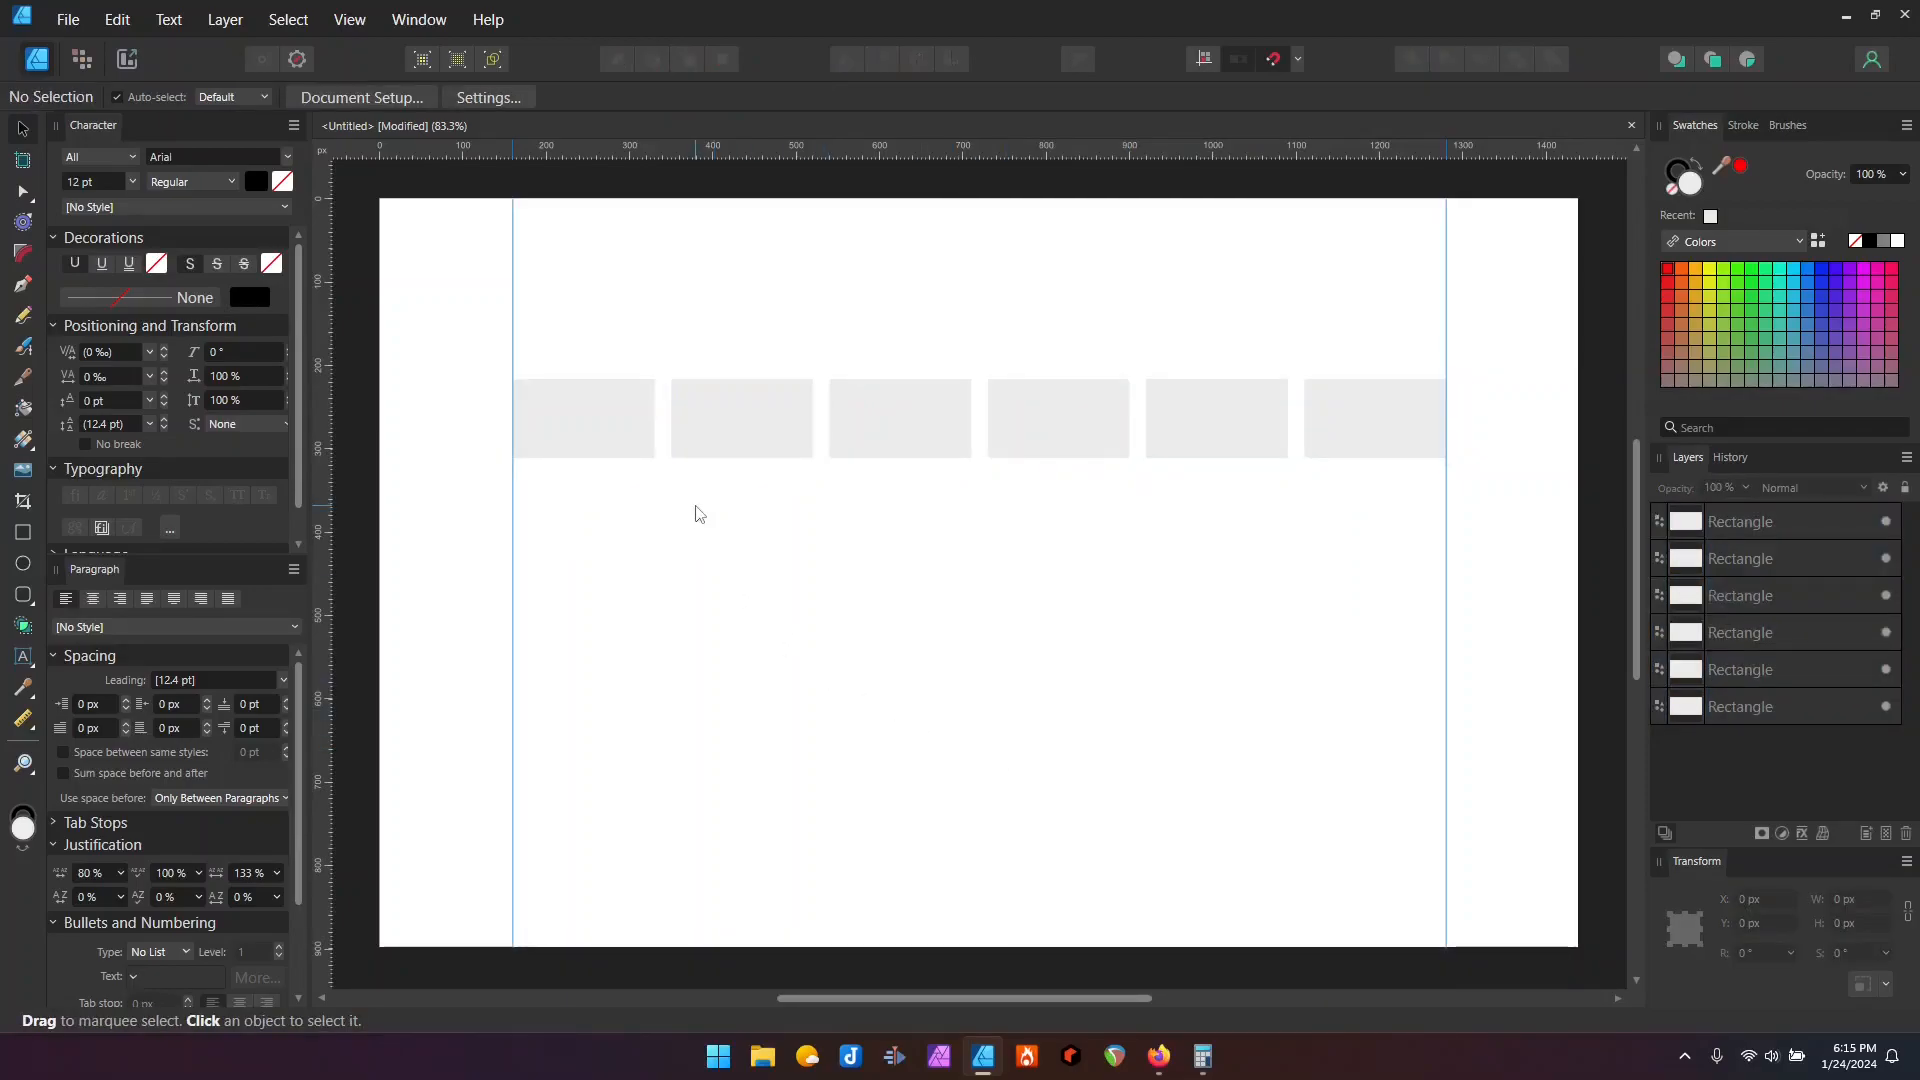
Step: Check the gutter width by drawing a temporary rectangle between two neighbouring columns, reading its width and deleting it
{"action": "scroll", "coordinate": [699, 515], "scroll_direction": "up", "scroll_amount": 5}
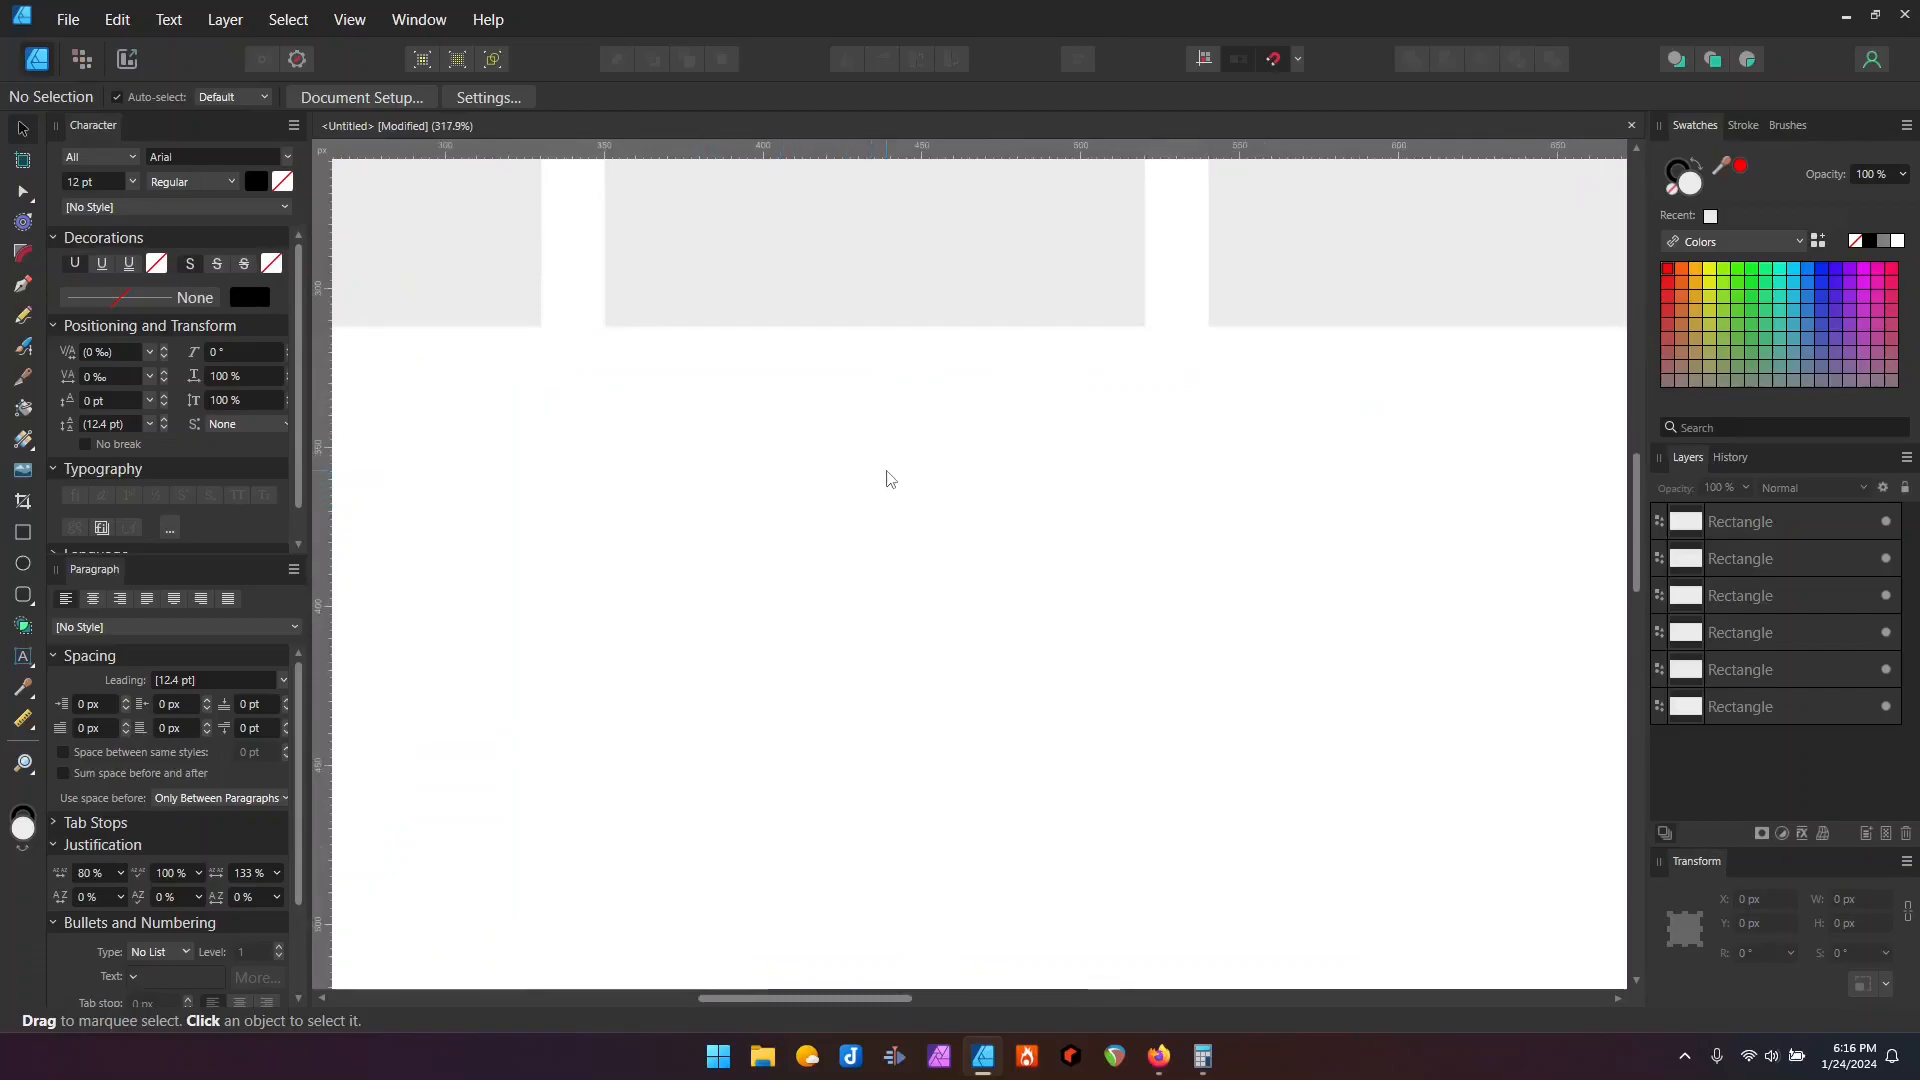
{"action": "scroll", "coordinate": [887, 476], "scroll_direction": "up", "scroll_amount": 3}
{"action": "left_click", "coordinate": [23, 532]}
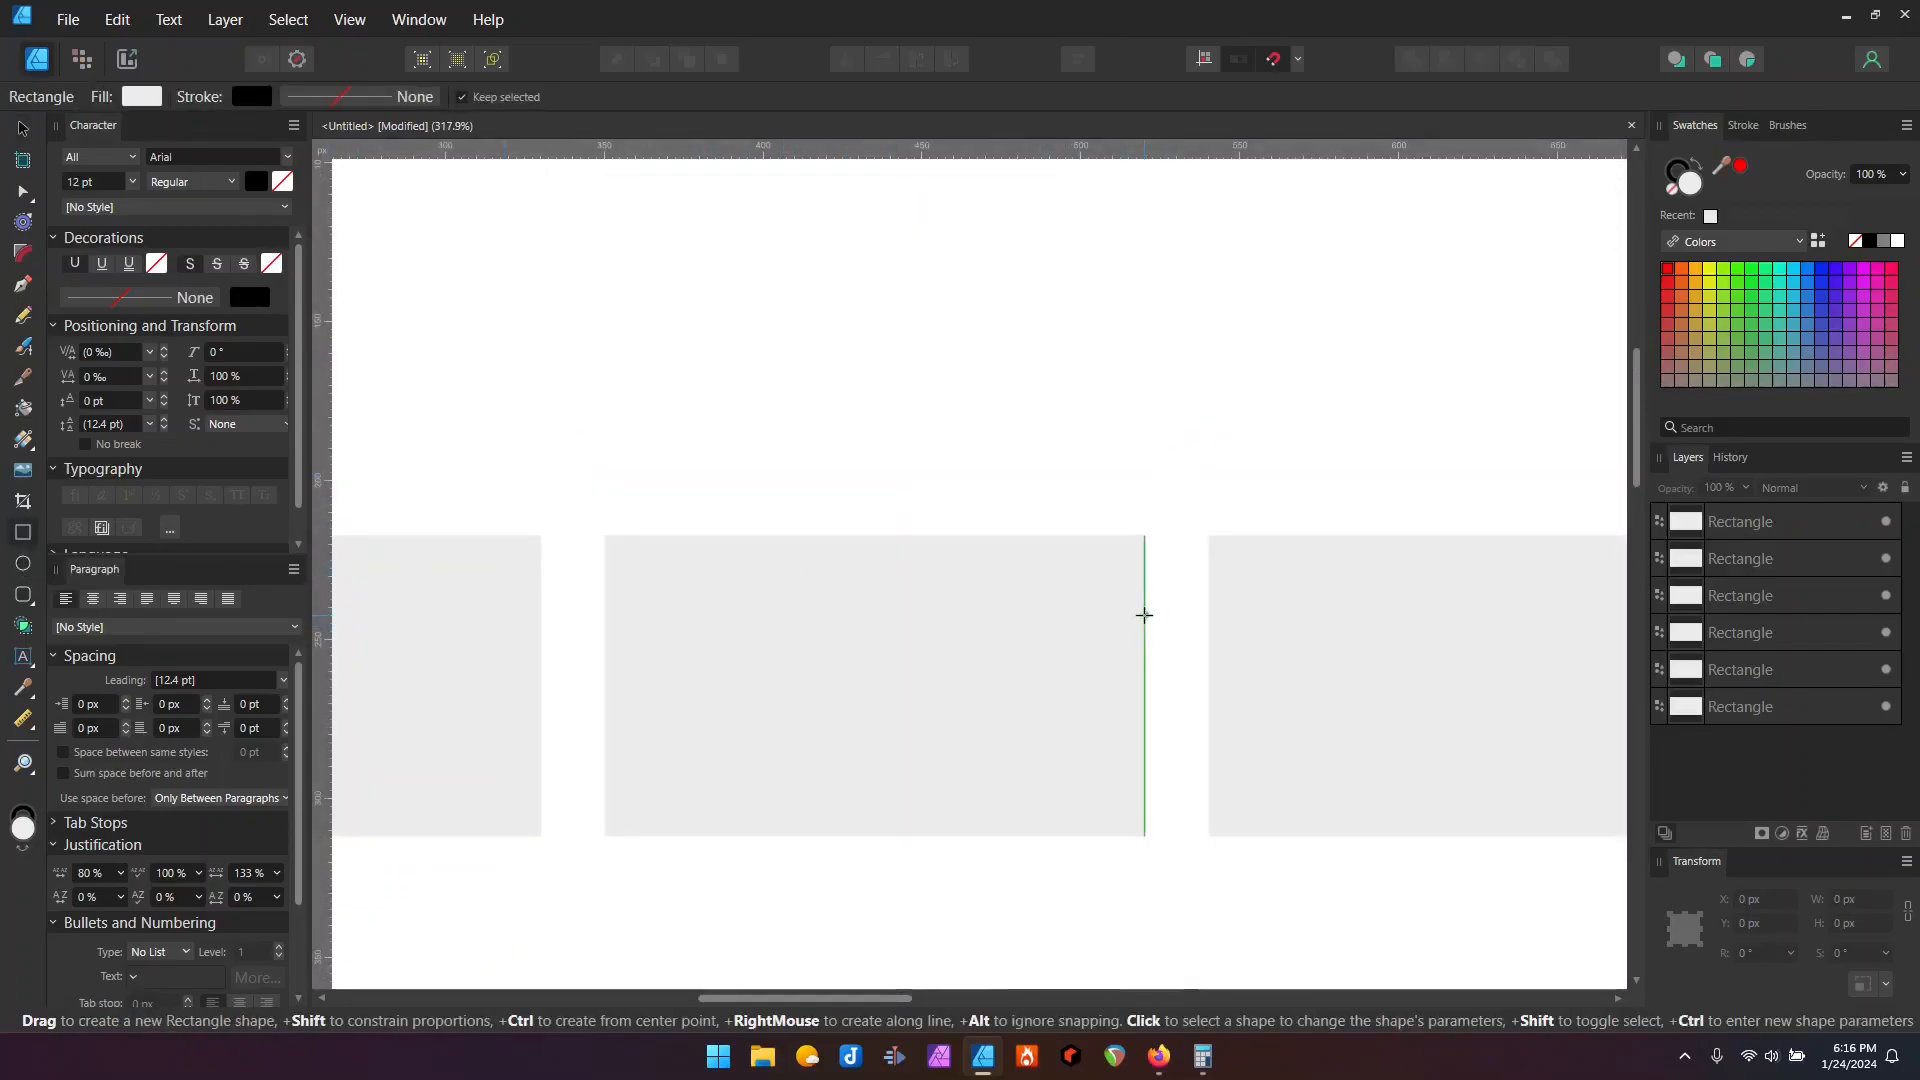
{"action": "left_click_drag", "start_coordinate": [1144, 614], "coordinate": [1208, 663]}
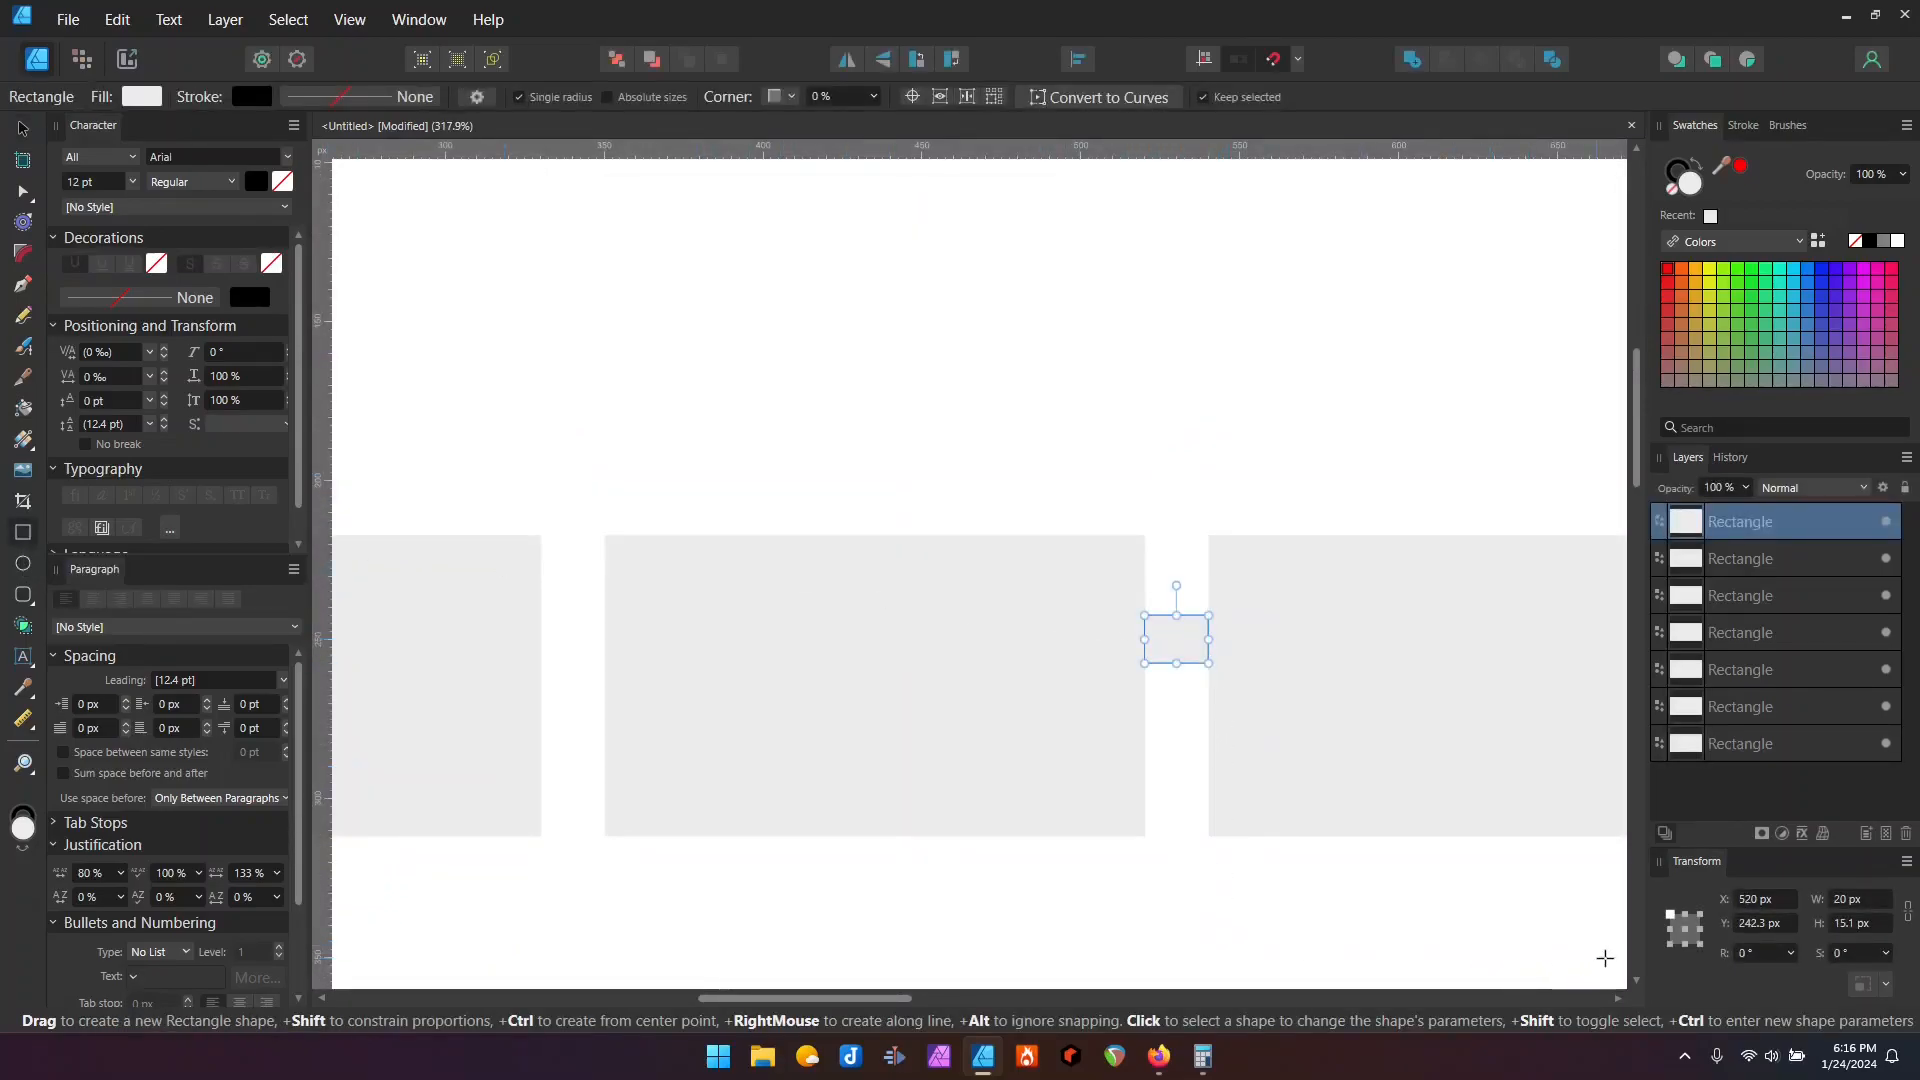
{"action": "left_click", "coordinate": [1852, 908]}
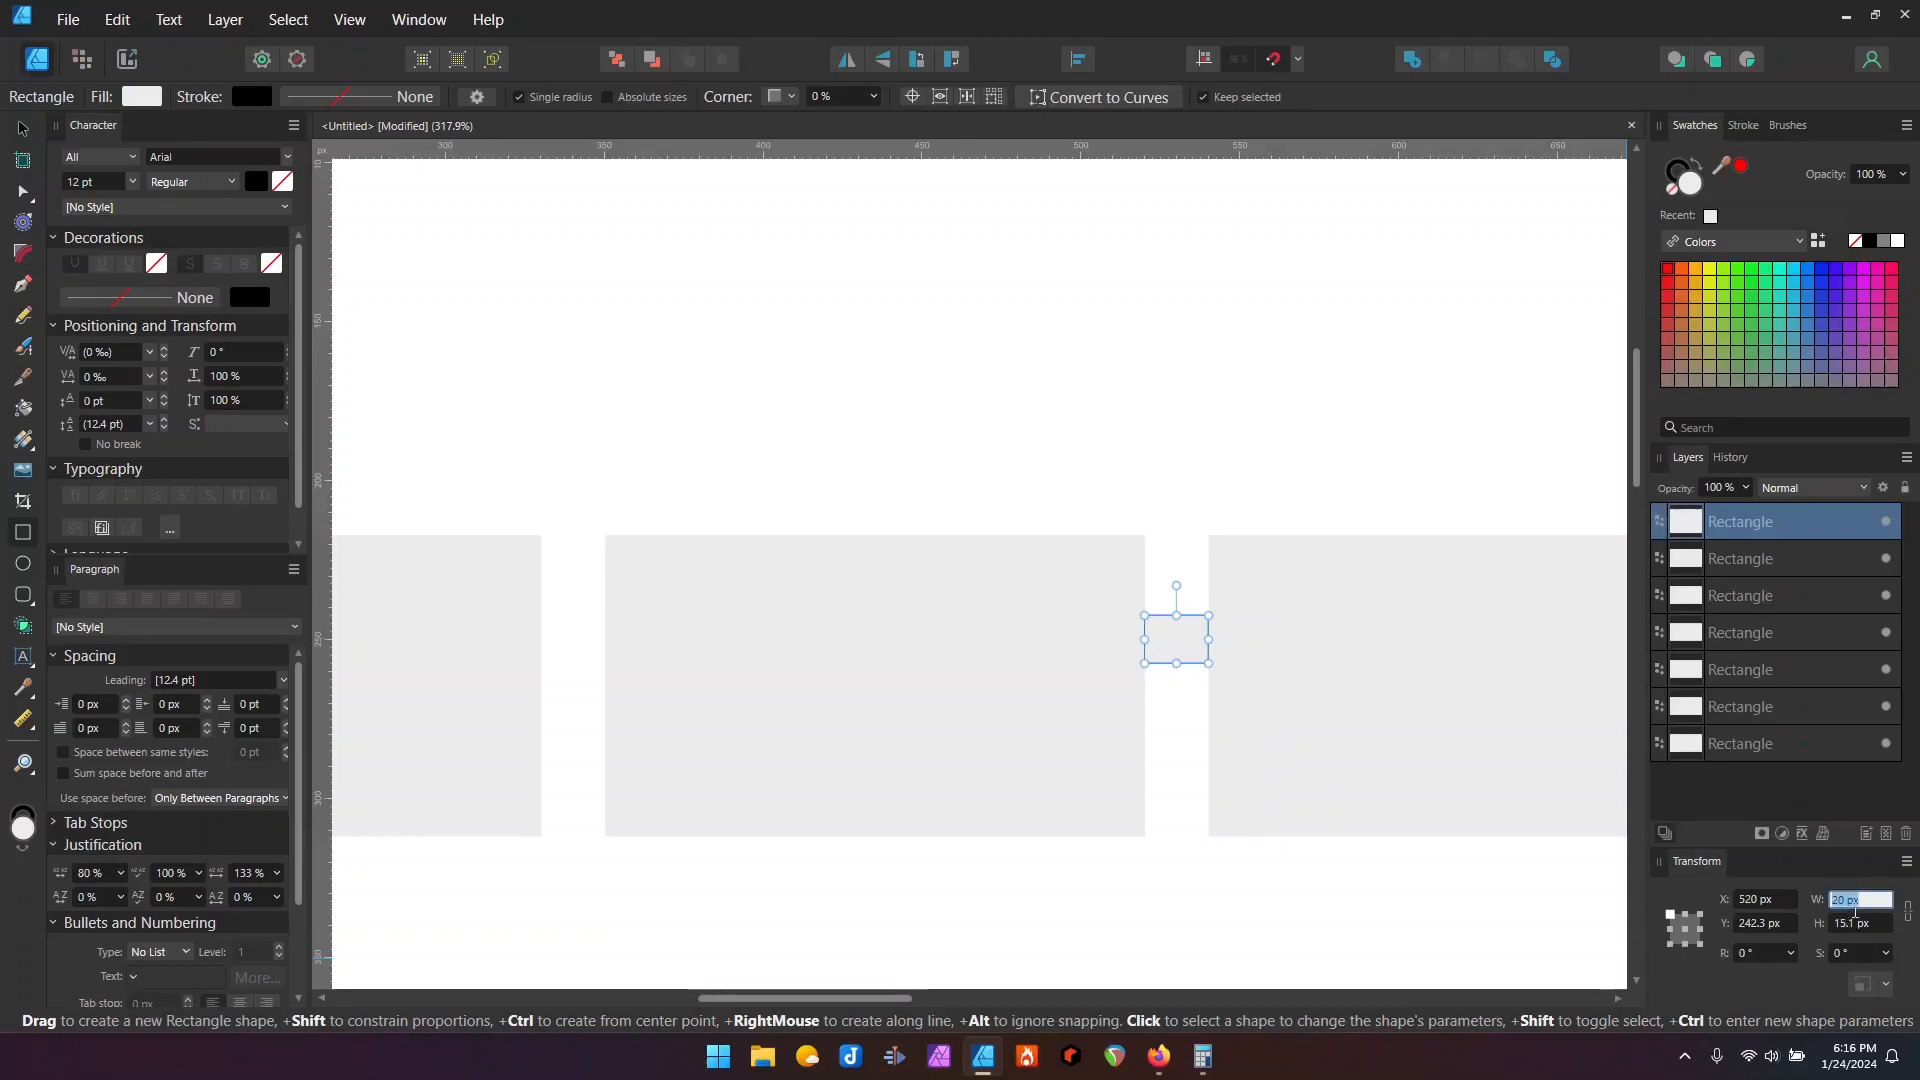
{"action": "double_click", "coordinate": [1846, 900]}
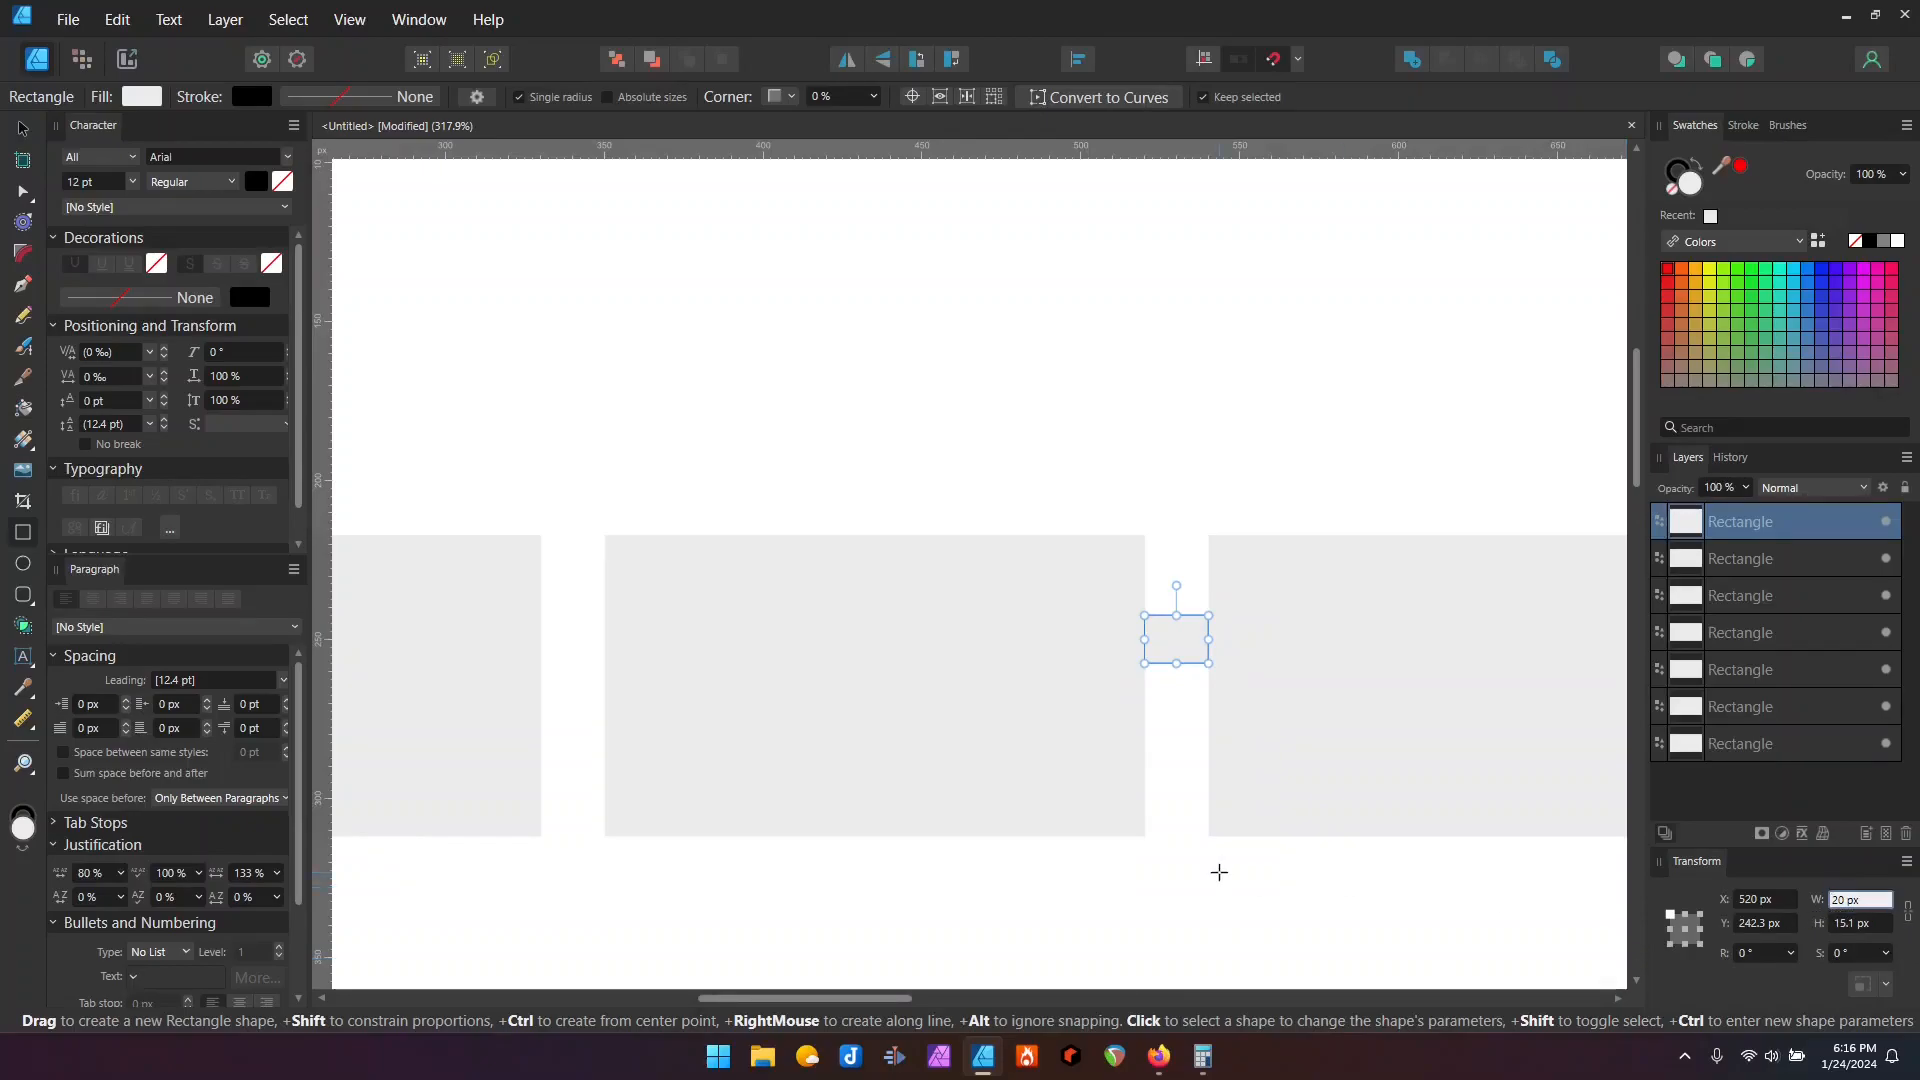
{"action": "key", "text": "v"}
{"action": "key", "text": "Delete"}
Step: Set the page height to 2000 px in the document setup
{"action": "scroll", "coordinate": [1073, 349], "scroll_direction": "down", "scroll_amount": 5}
{"action": "left_click_drag", "start_coordinate": [918, 999], "coordinate": [1061, 1005]}
{"action": "scroll", "coordinate": [1085, 922], "scroll_direction": "down", "scroll_amount": 1}
{"action": "scroll", "coordinate": [1087, 915], "scroll_direction": "up", "scroll_amount": 2}
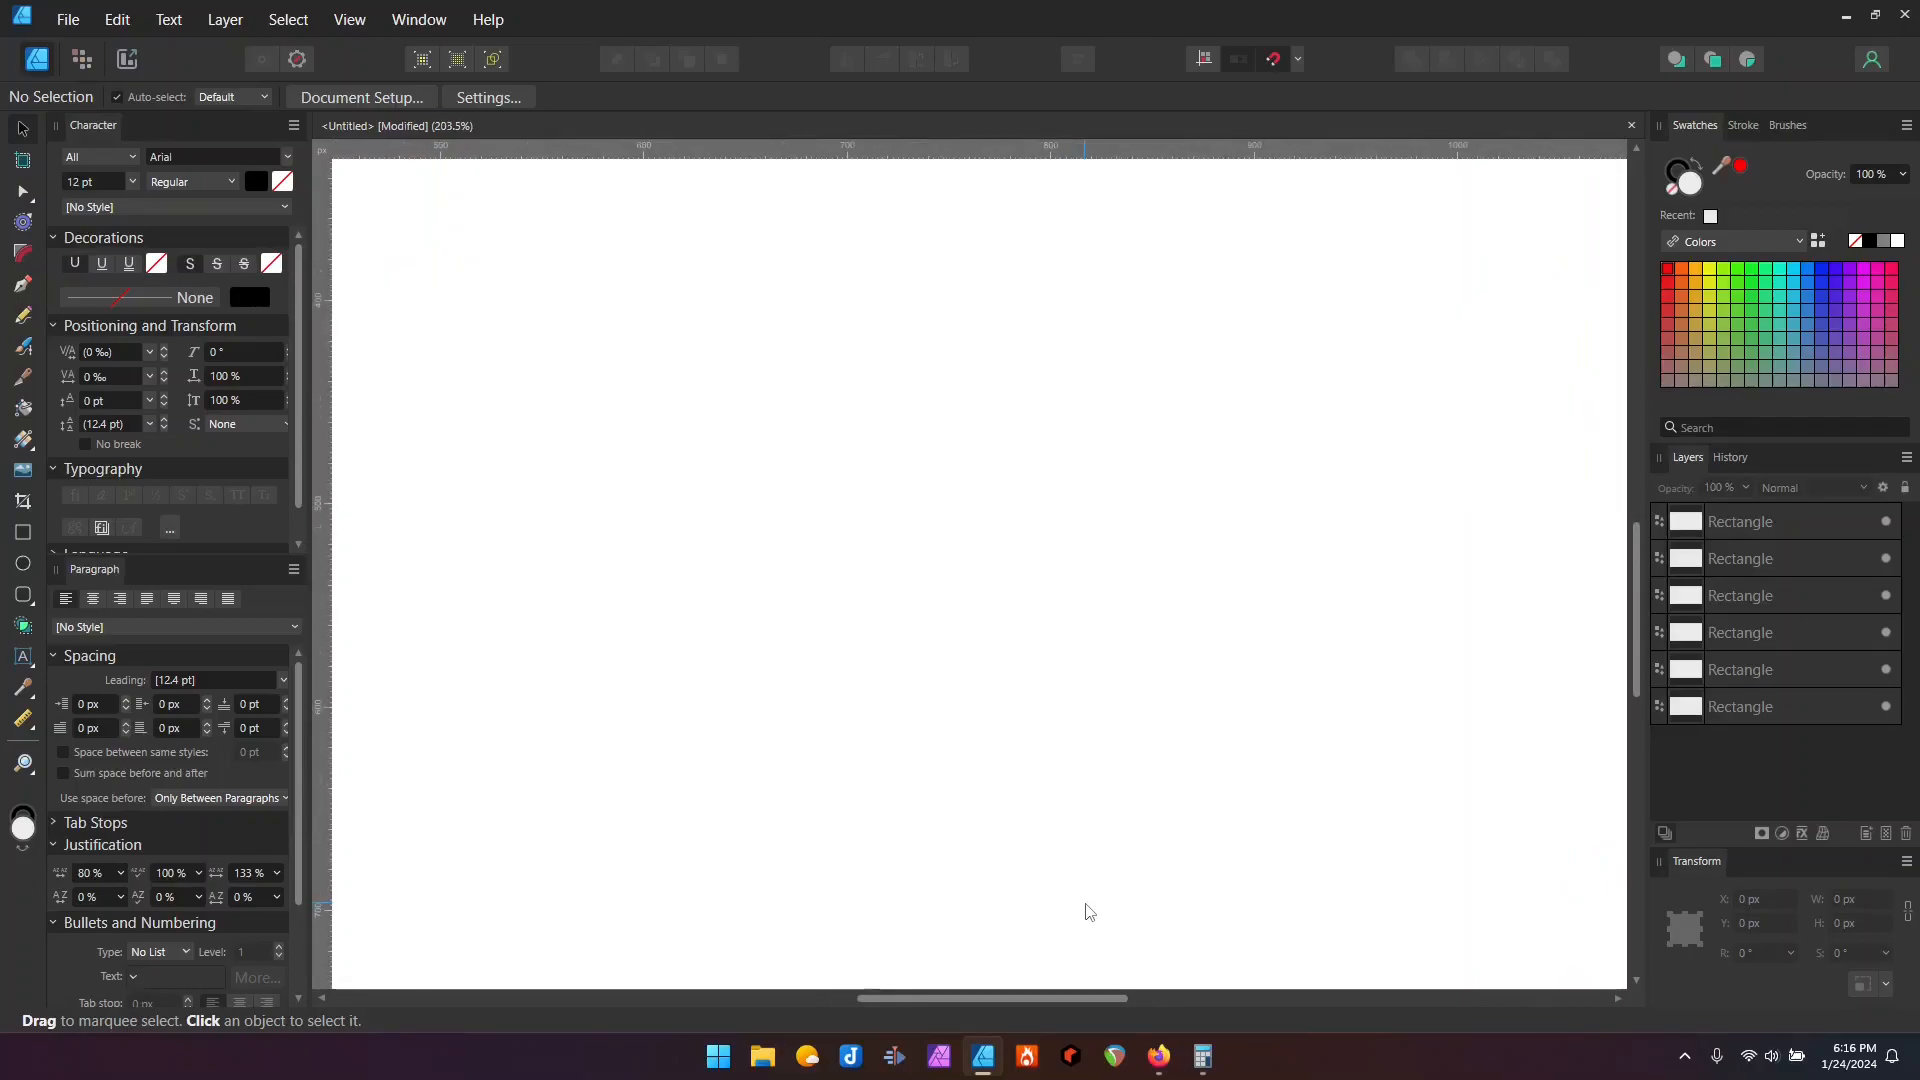
{"action": "scroll", "coordinate": [1088, 912], "scroll_direction": "up", "scroll_amount": 3}
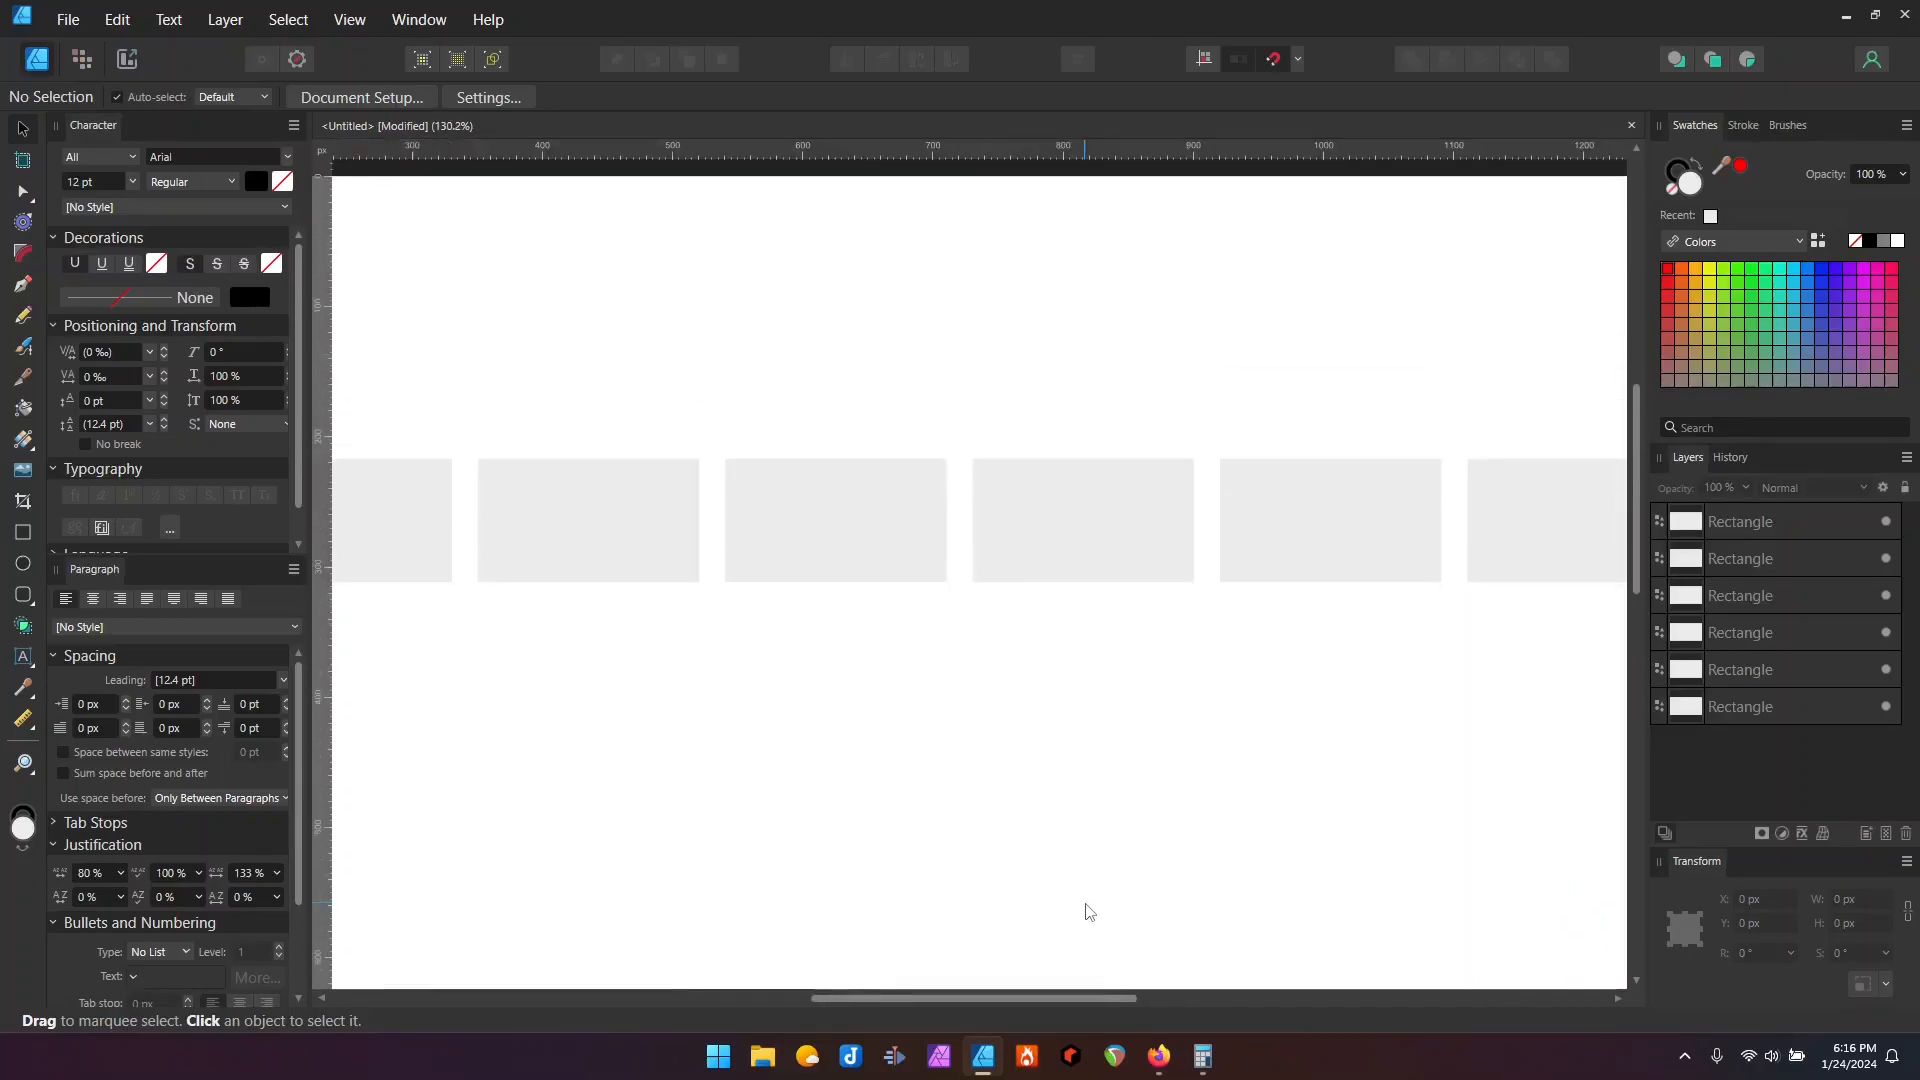
{"action": "scroll", "coordinate": [1088, 912], "scroll_direction": "down", "scroll_amount": 3}
{"action": "scroll", "coordinate": [1088, 909], "scroll_direction": "down", "scroll_amount": 1}
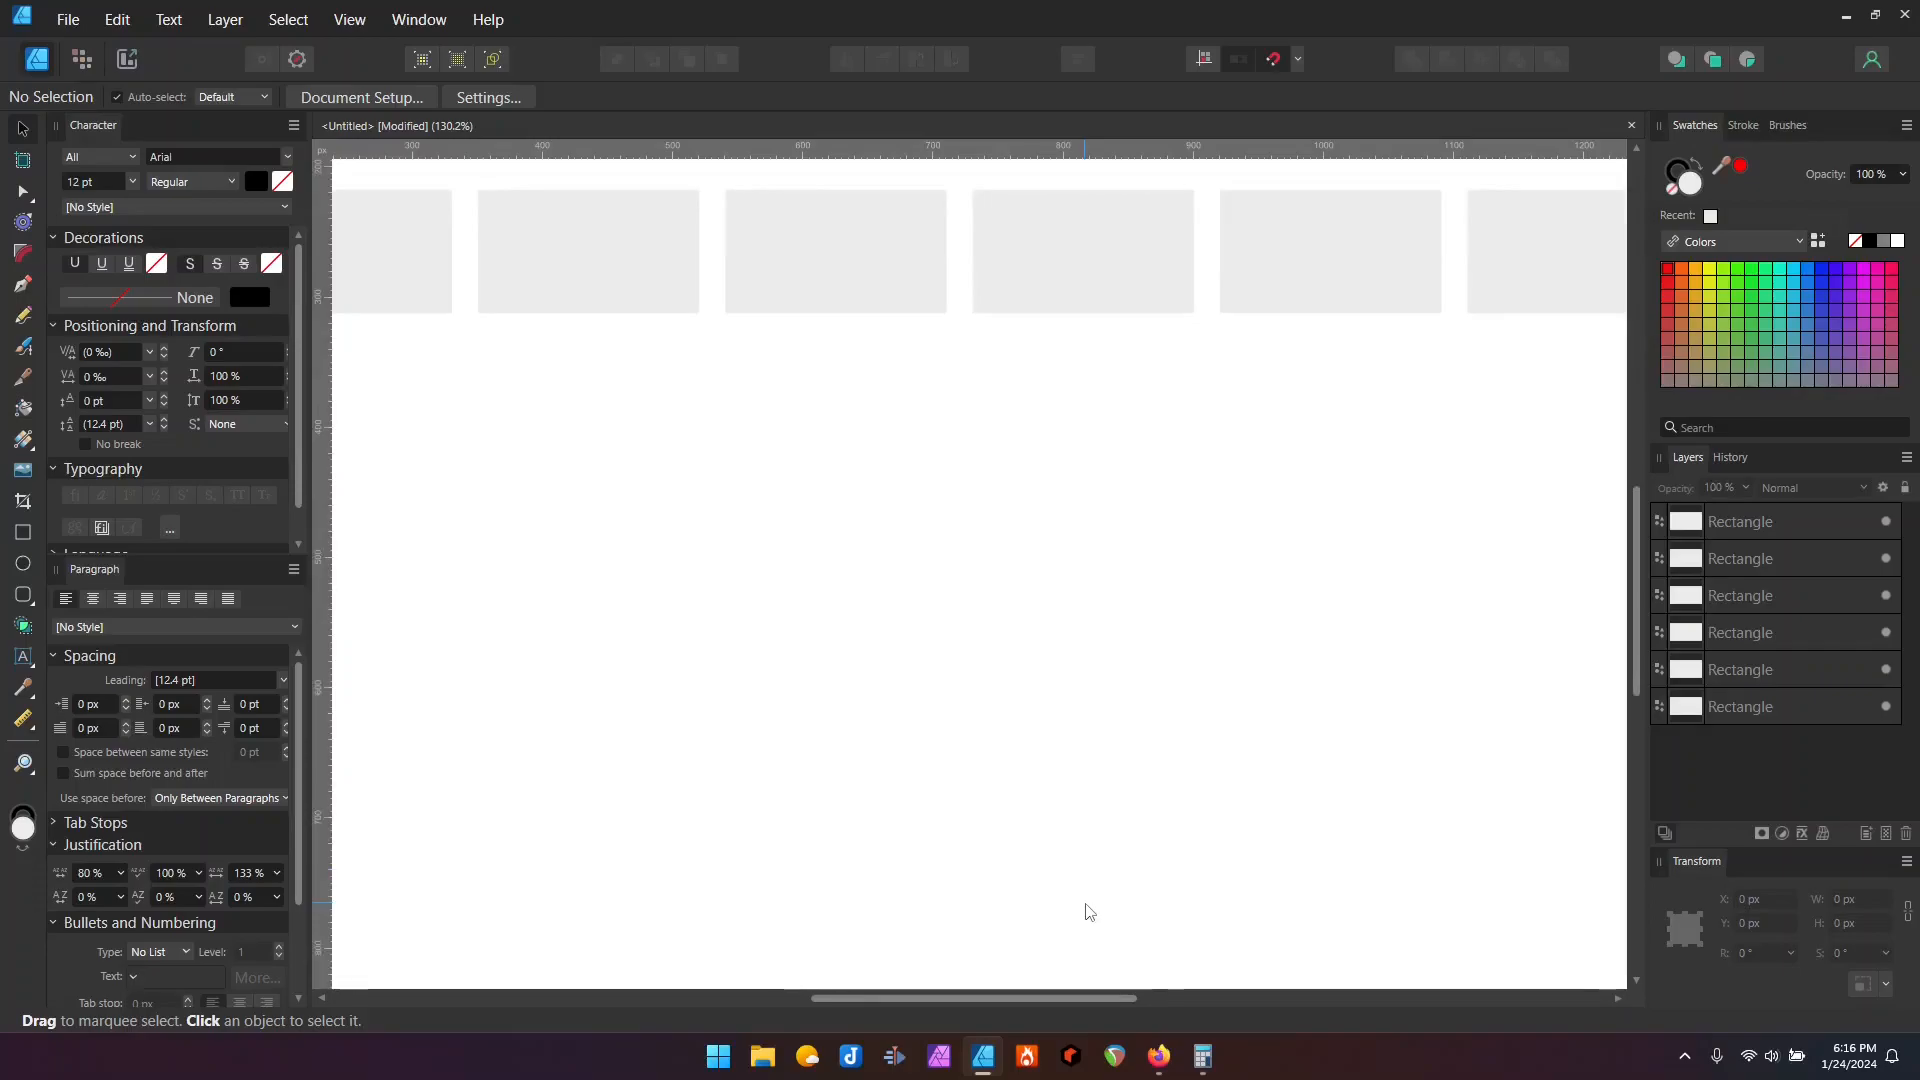
{"action": "scroll", "coordinate": [1532, 625], "scroll_direction": "down", "scroll_amount": 2}
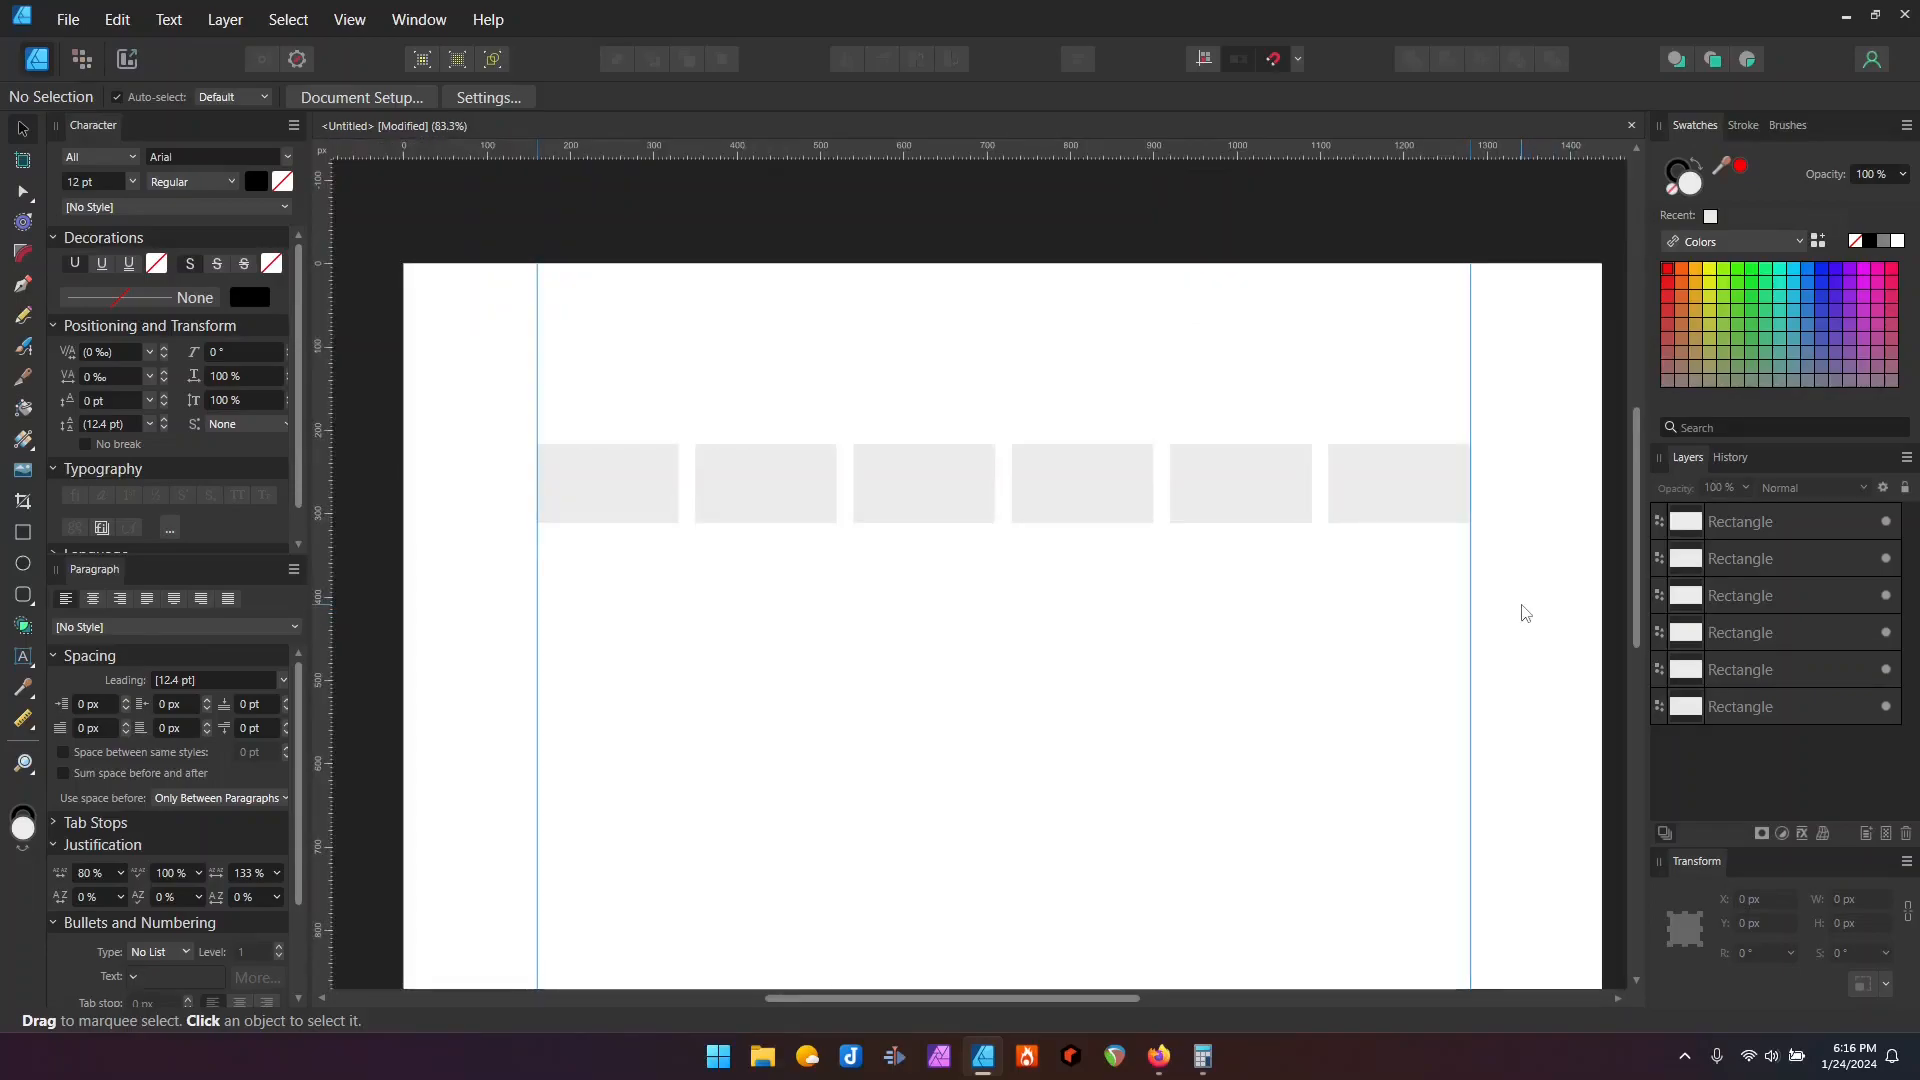
{"action": "scroll", "coordinate": [1523, 612], "scroll_direction": "down", "scroll_amount": 2}
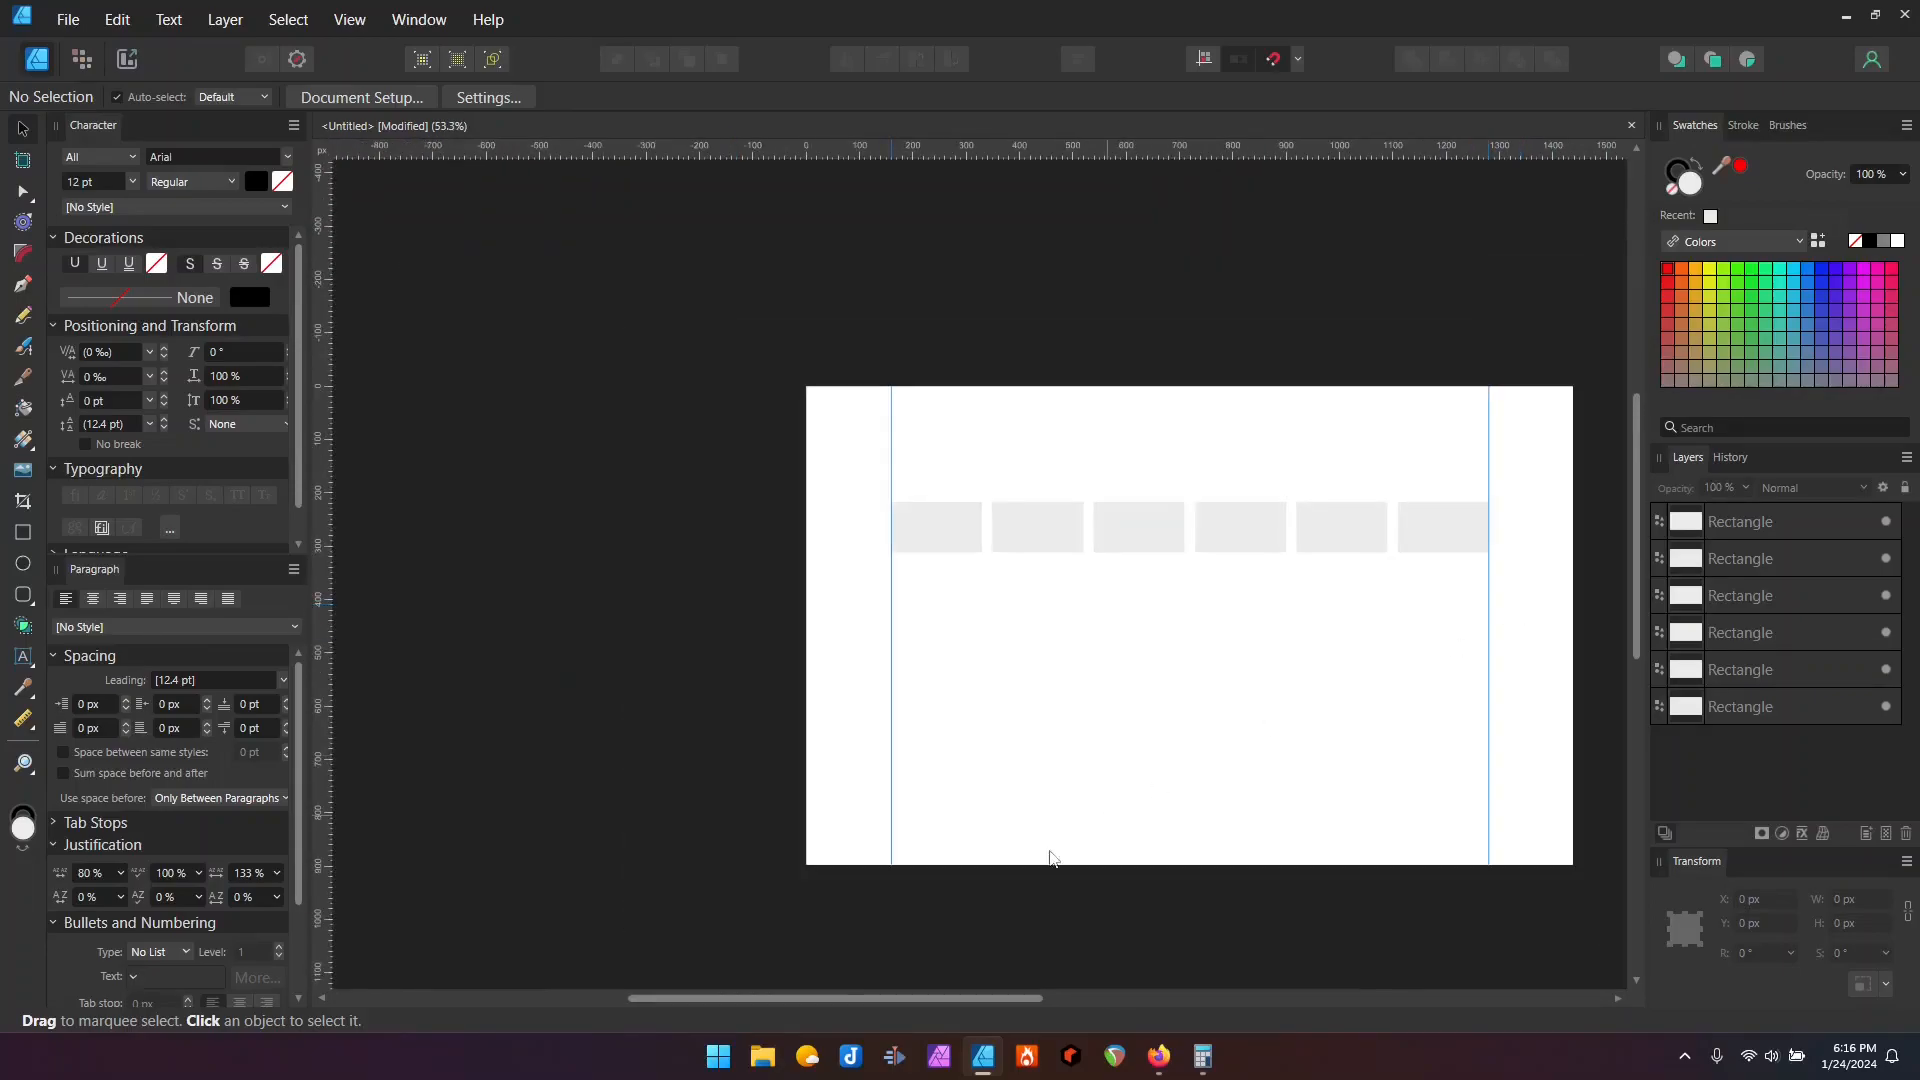
{"action": "left_click_drag", "start_coordinate": [872, 1000], "coordinate": [1022, 999]}
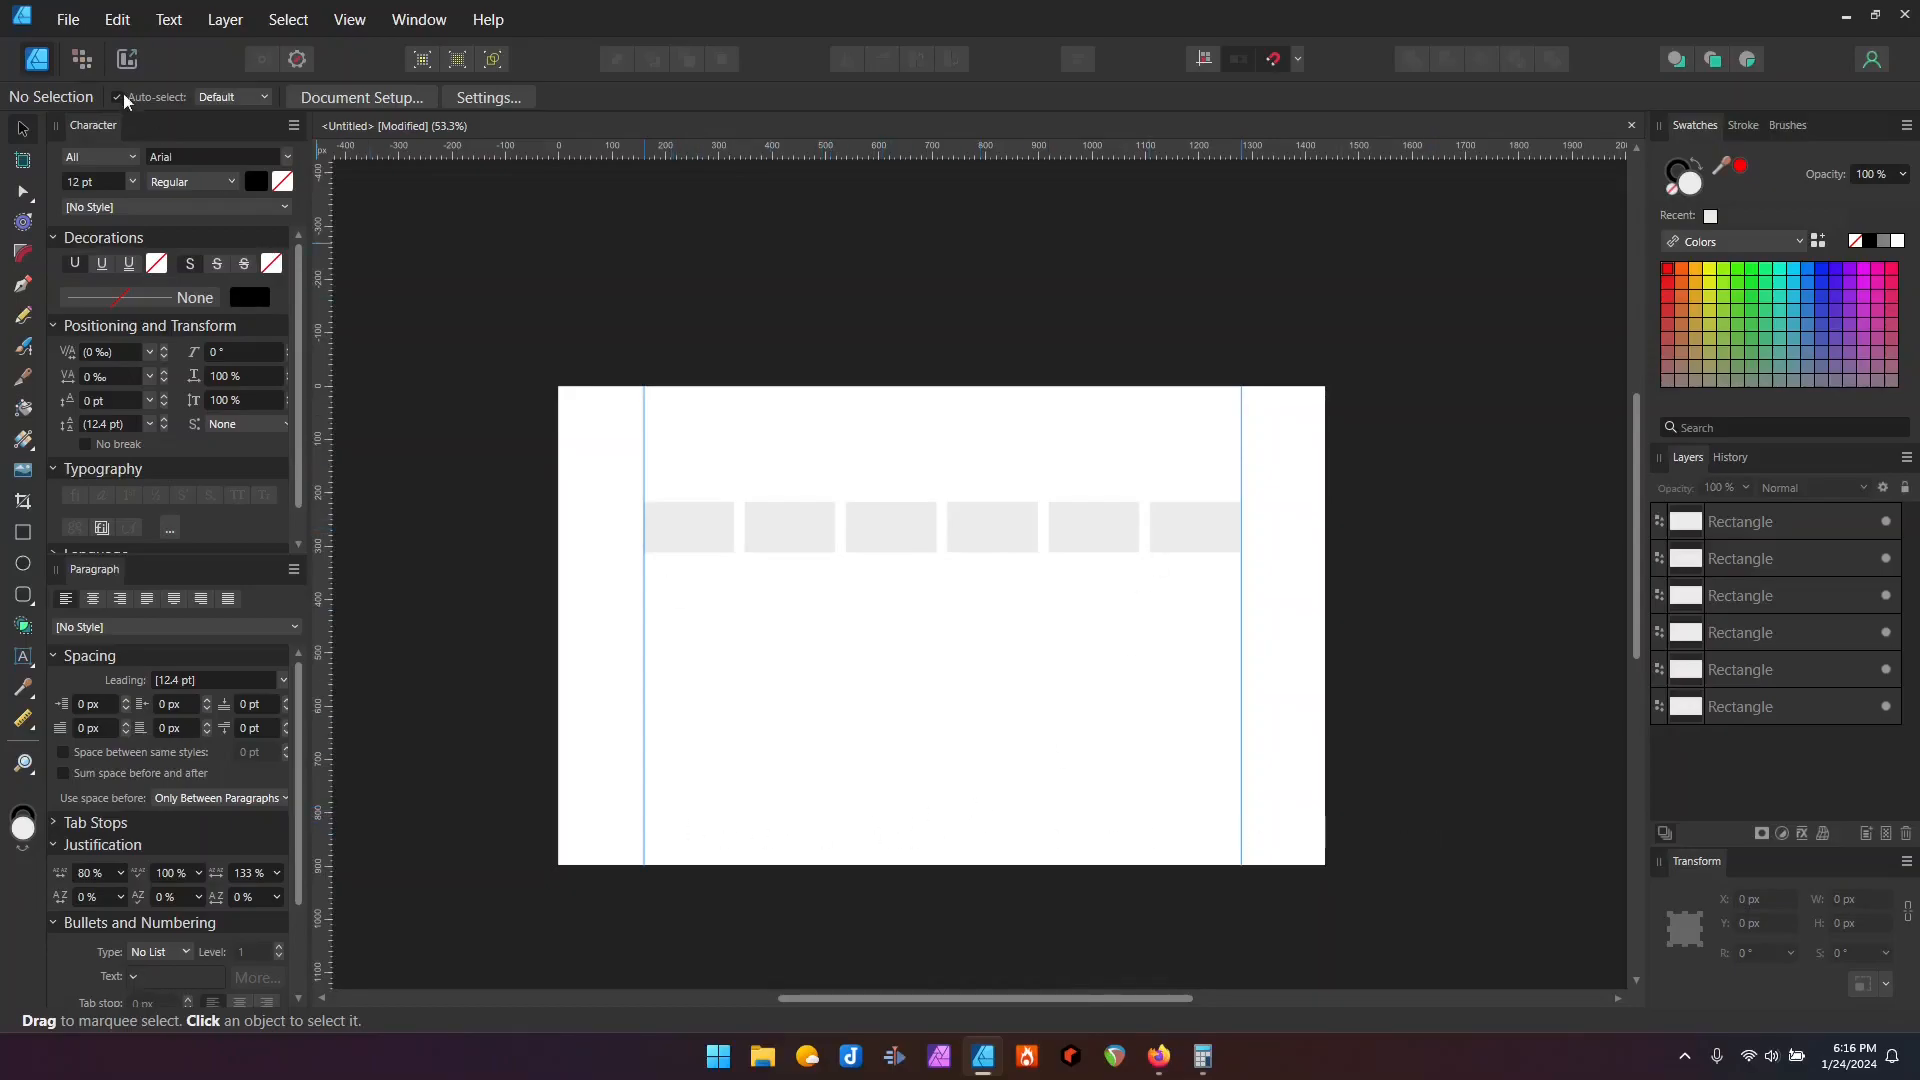
{"action": "left_click", "coordinate": [376, 100]}
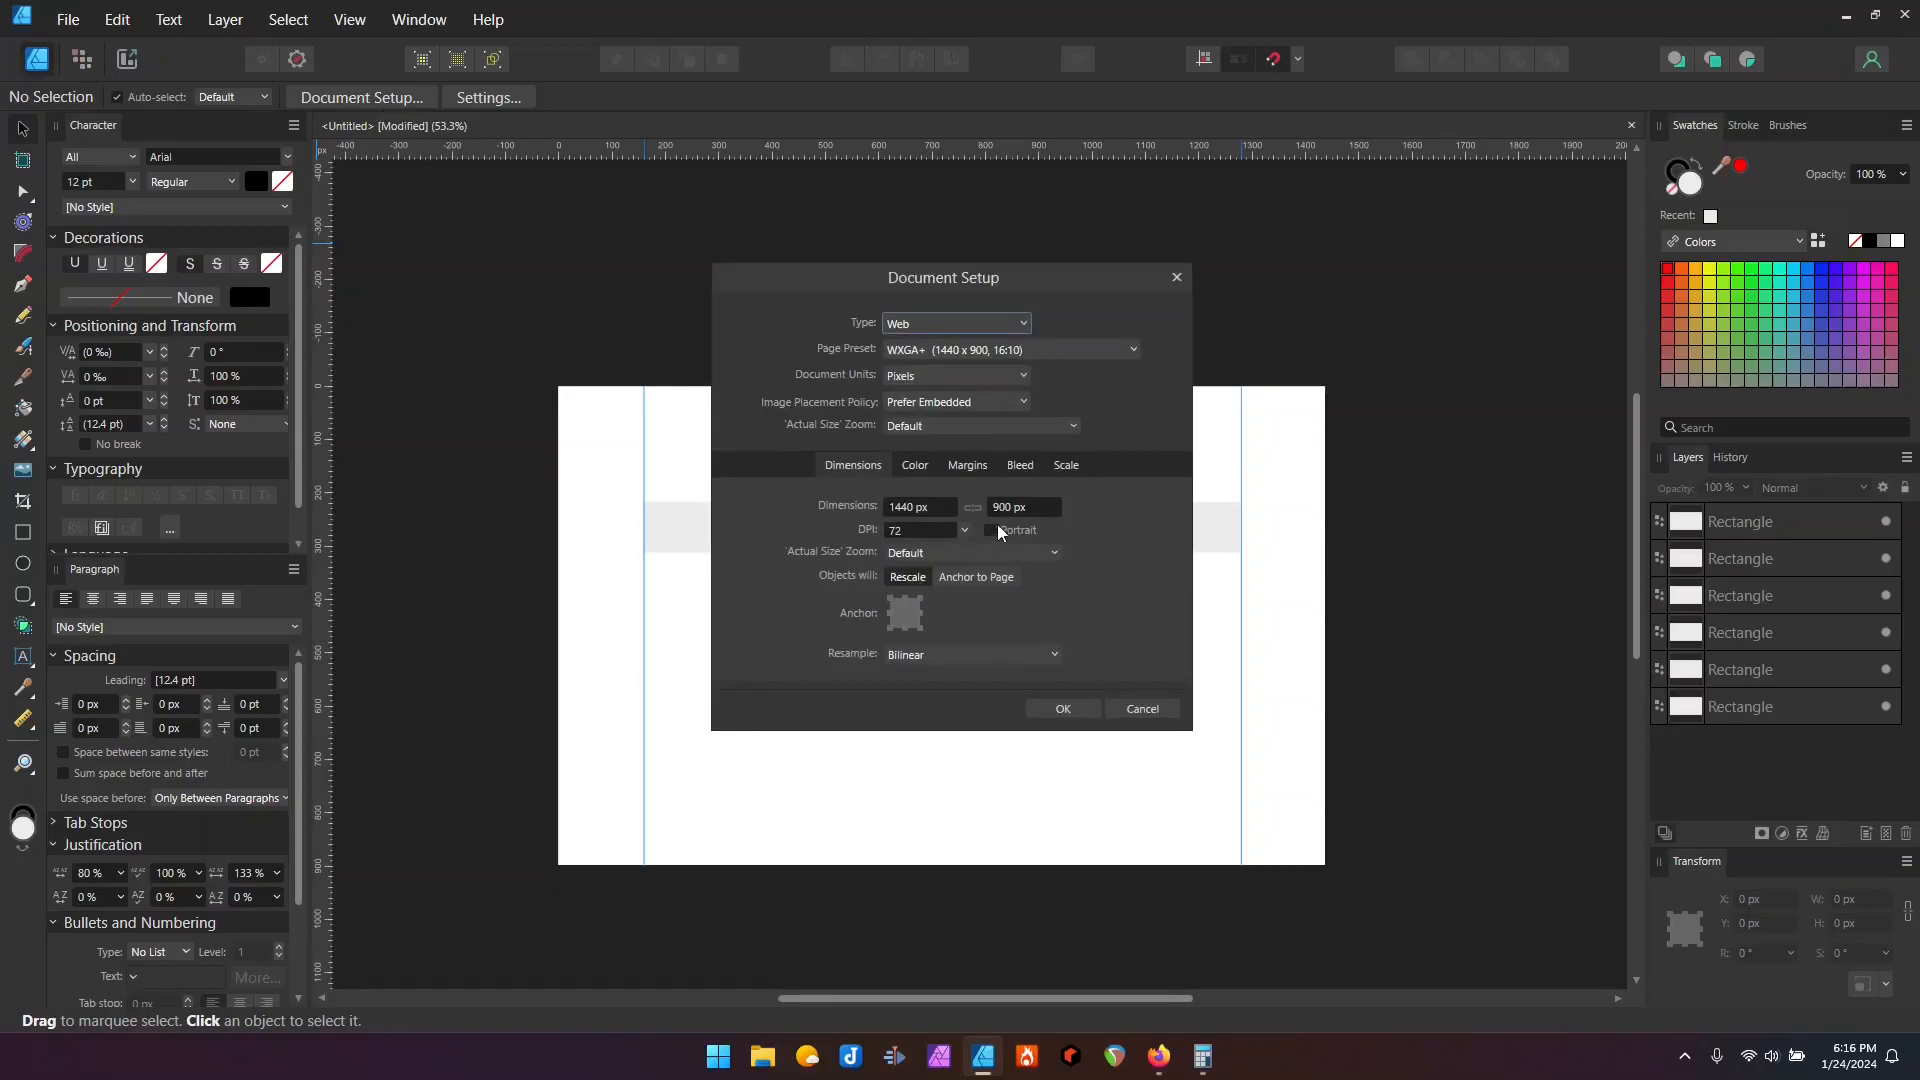
{"action": "left_click", "coordinate": [1040, 508]}
{"action": "type", "text": "20"}
{"action": "left_click", "coordinate": [1062, 708]}
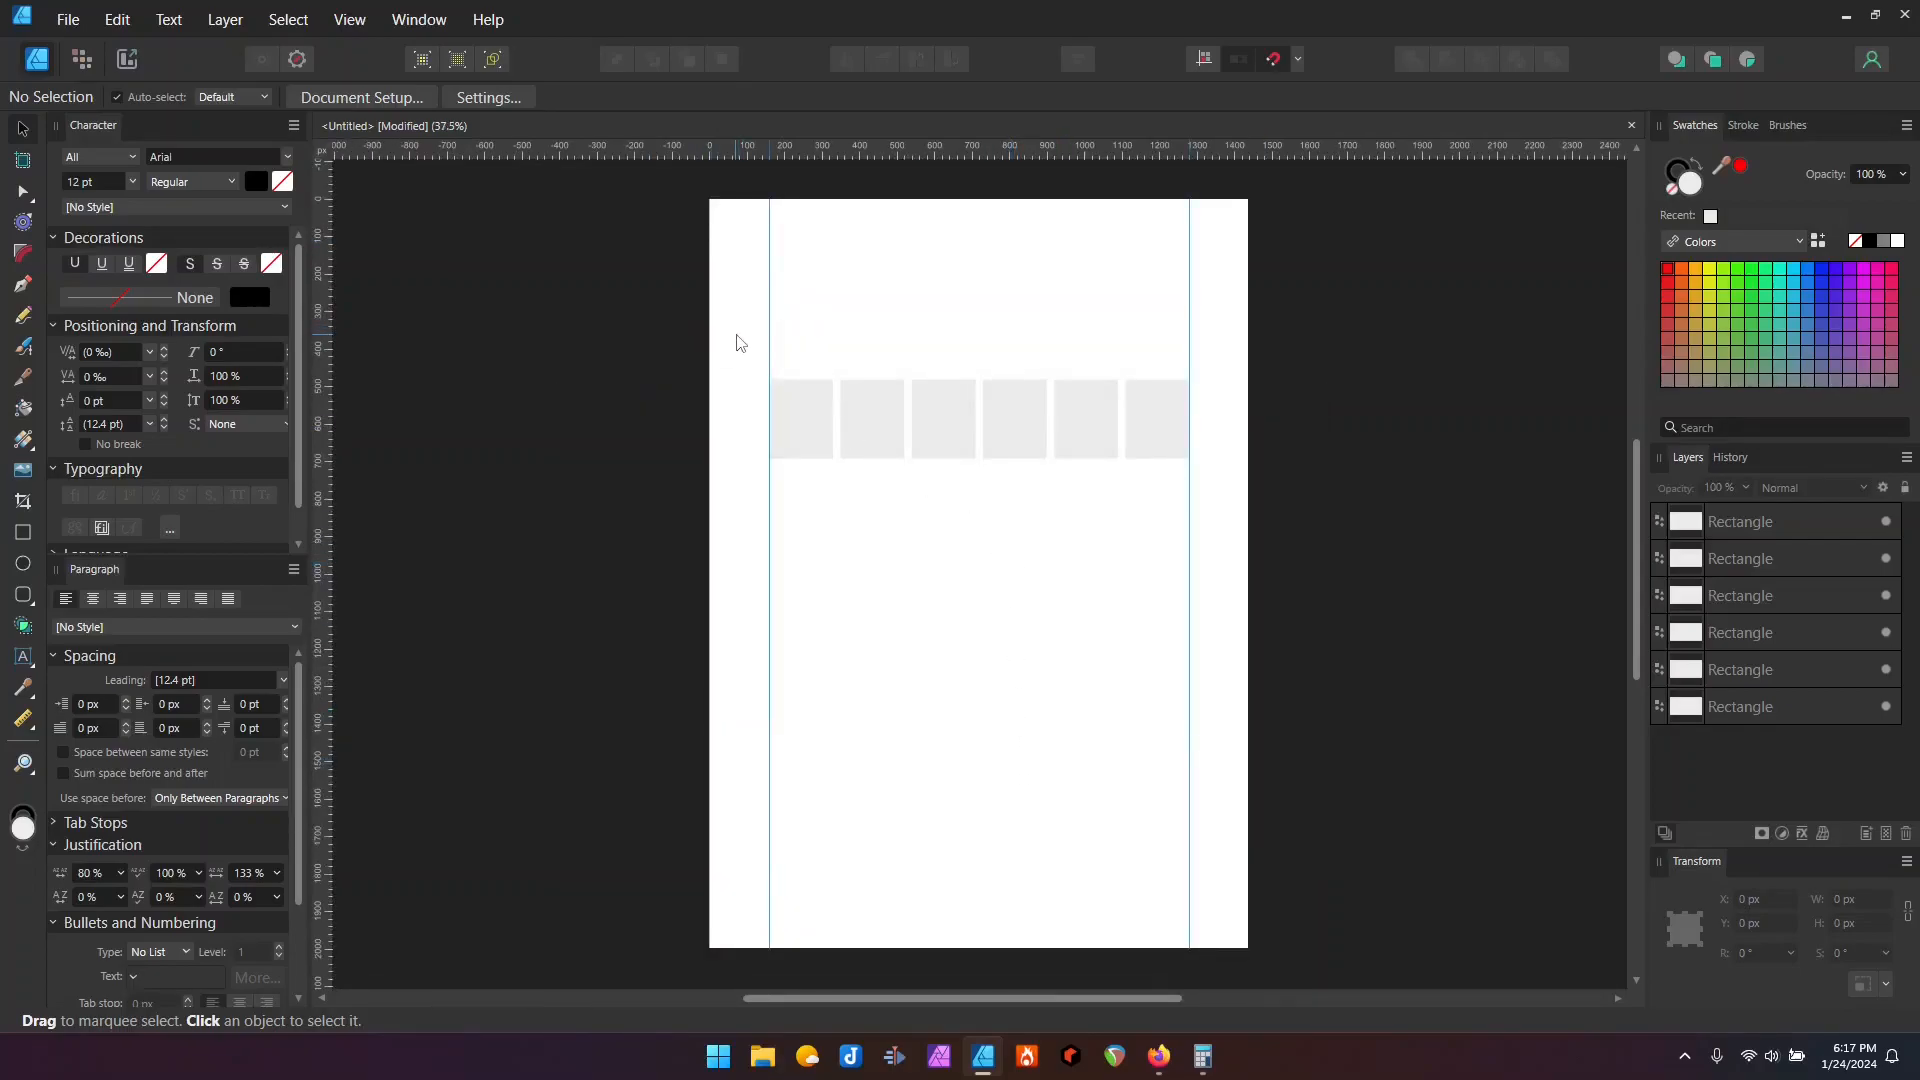
Step: Stretch all six columns together to the full 2000 px page height
{"action": "left_click_drag", "start_coordinate": [739, 340], "coordinate": [1264, 506]}
{"action": "left_click_drag", "start_coordinate": [979, 459], "coordinate": [982, 945]}
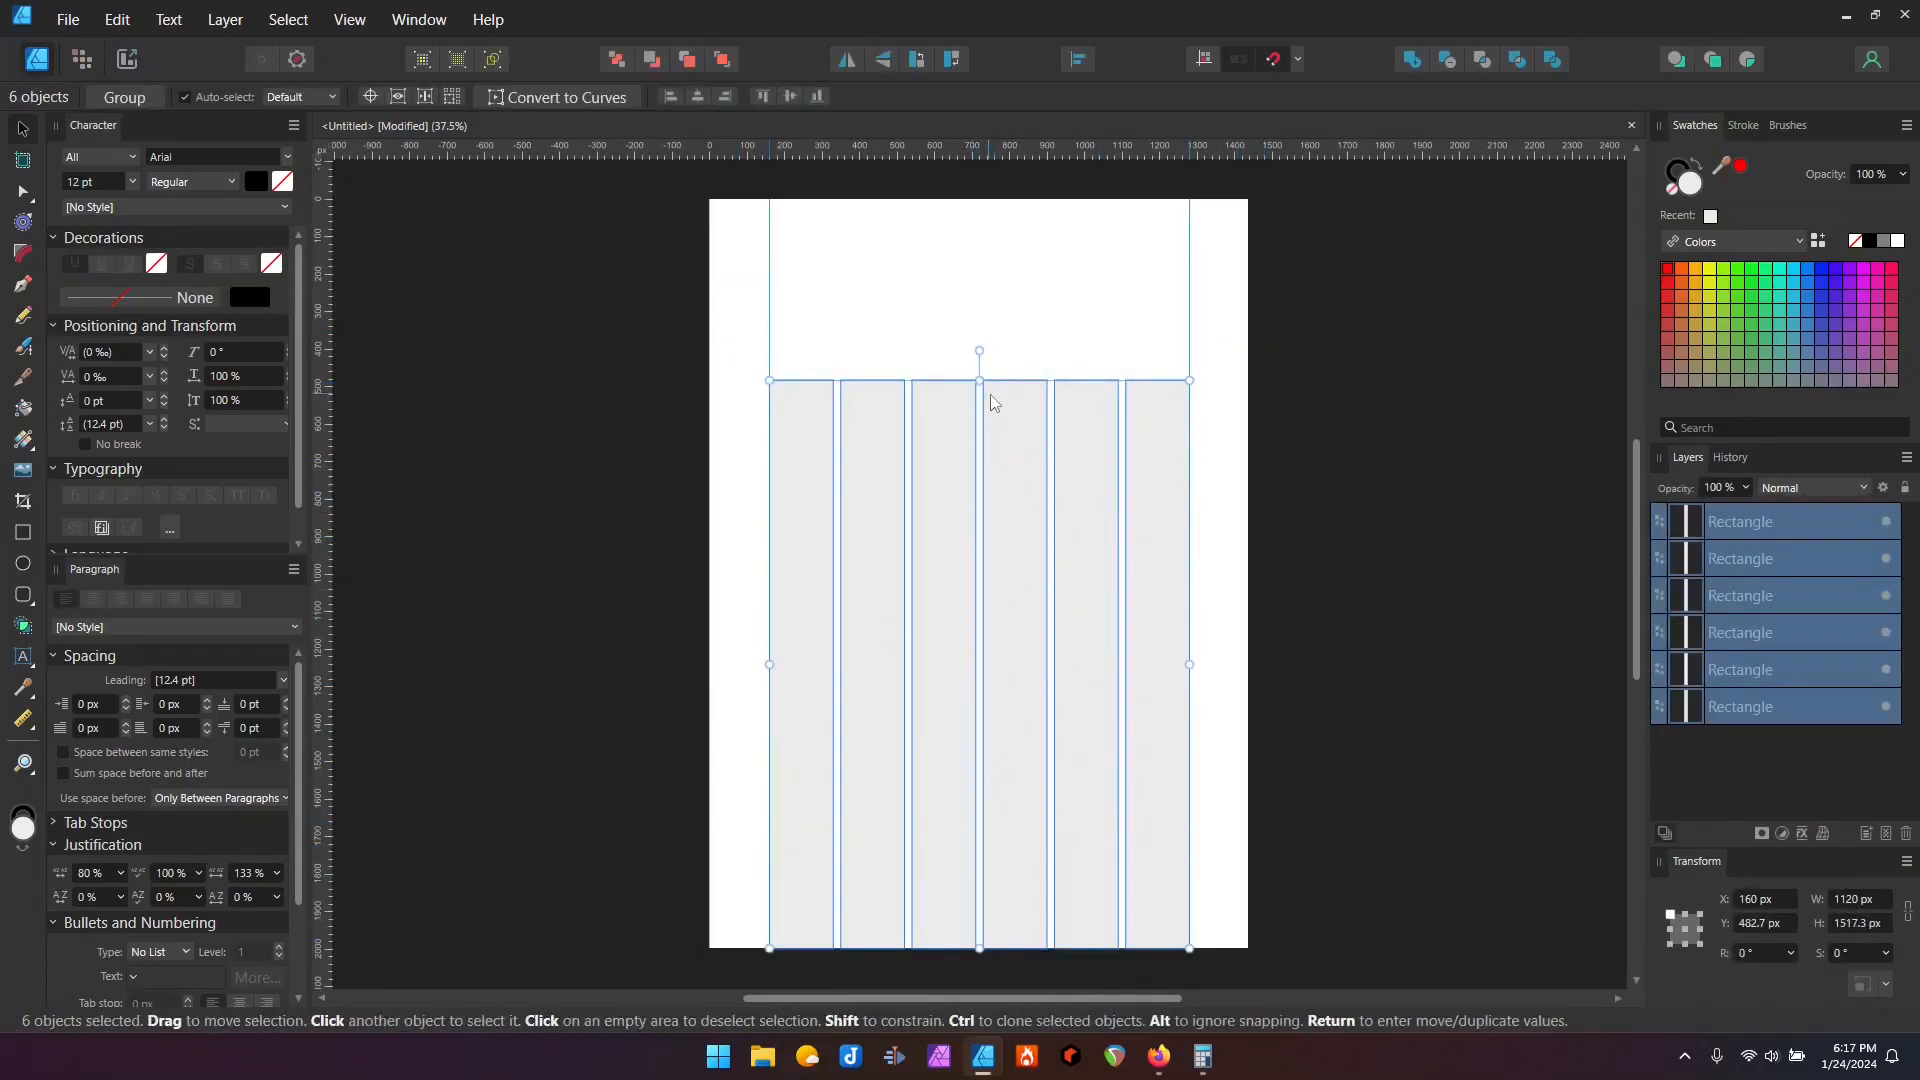
{"action": "left_click_drag", "start_coordinate": [979, 380], "coordinate": [980, 198]}
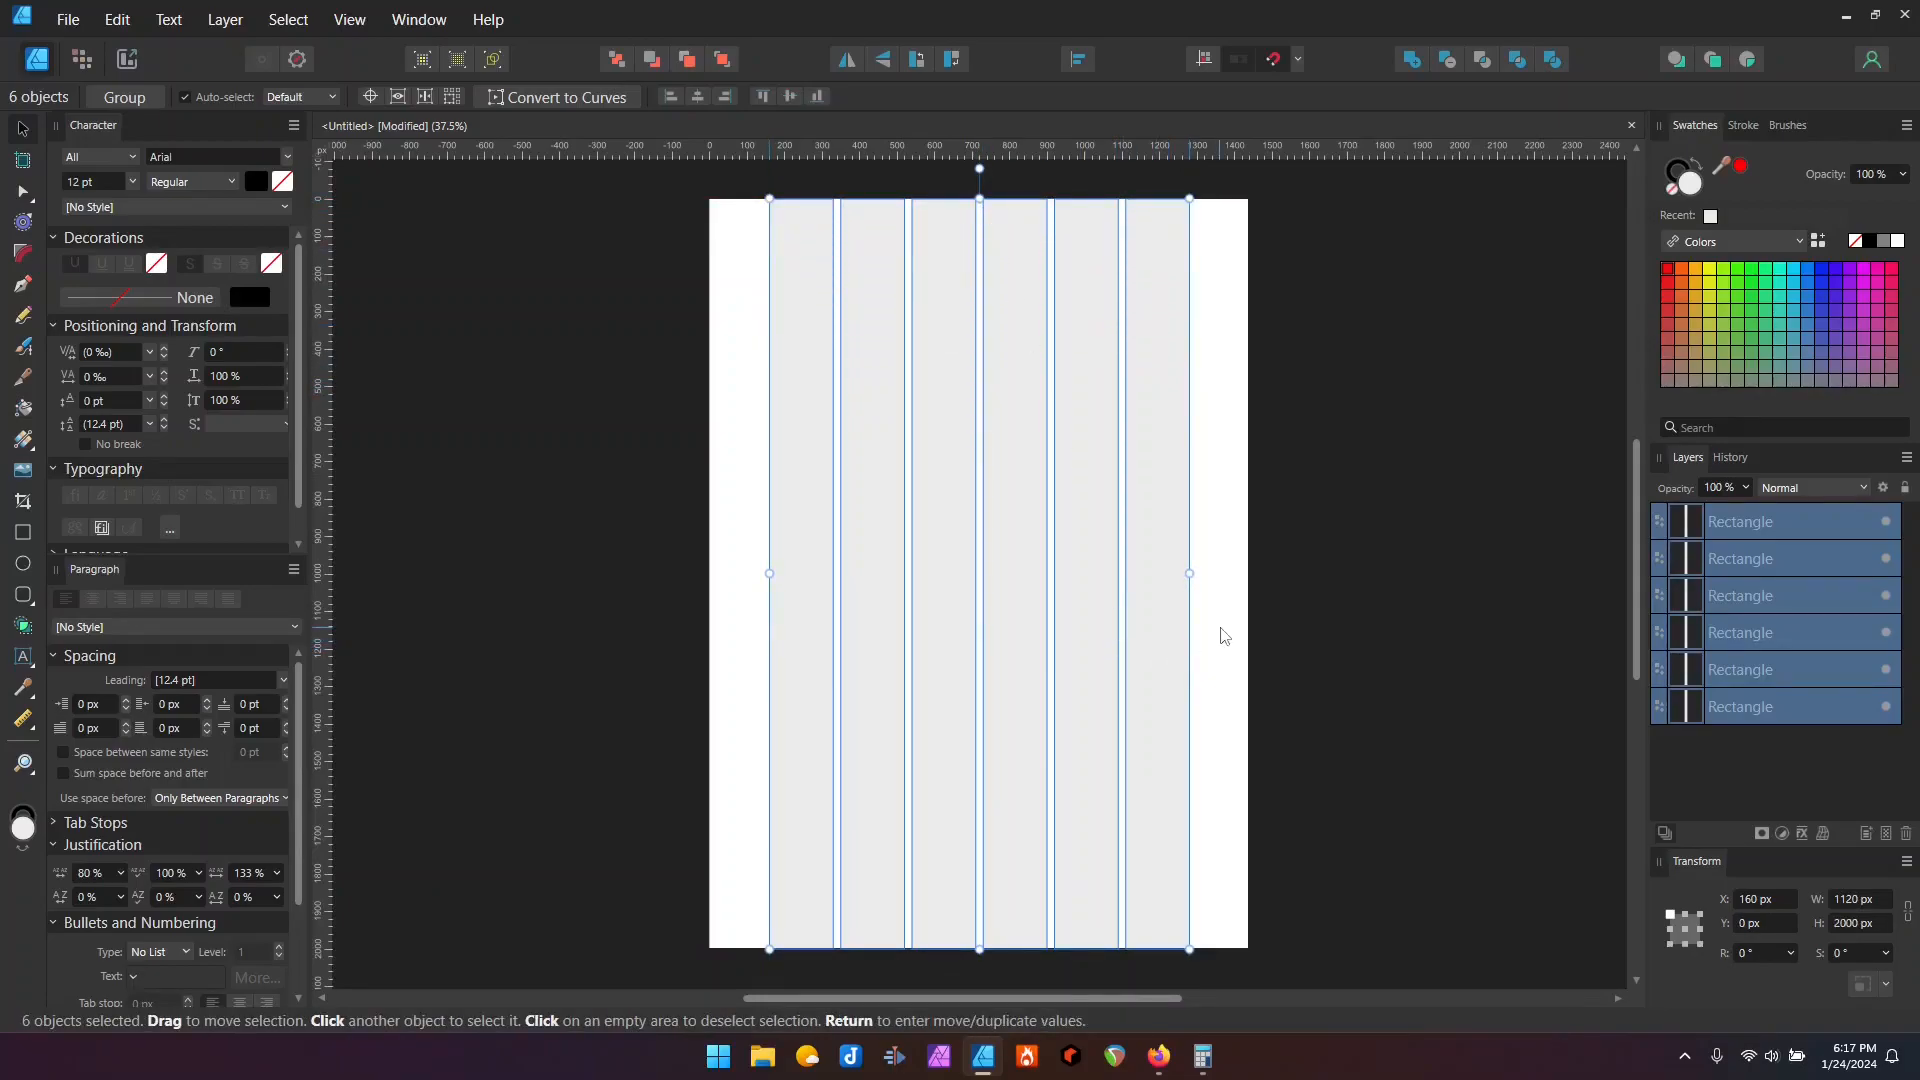
Step: Try a blue fill on the six columns and undo it
{"action": "left_click", "coordinate": [1821, 270]}
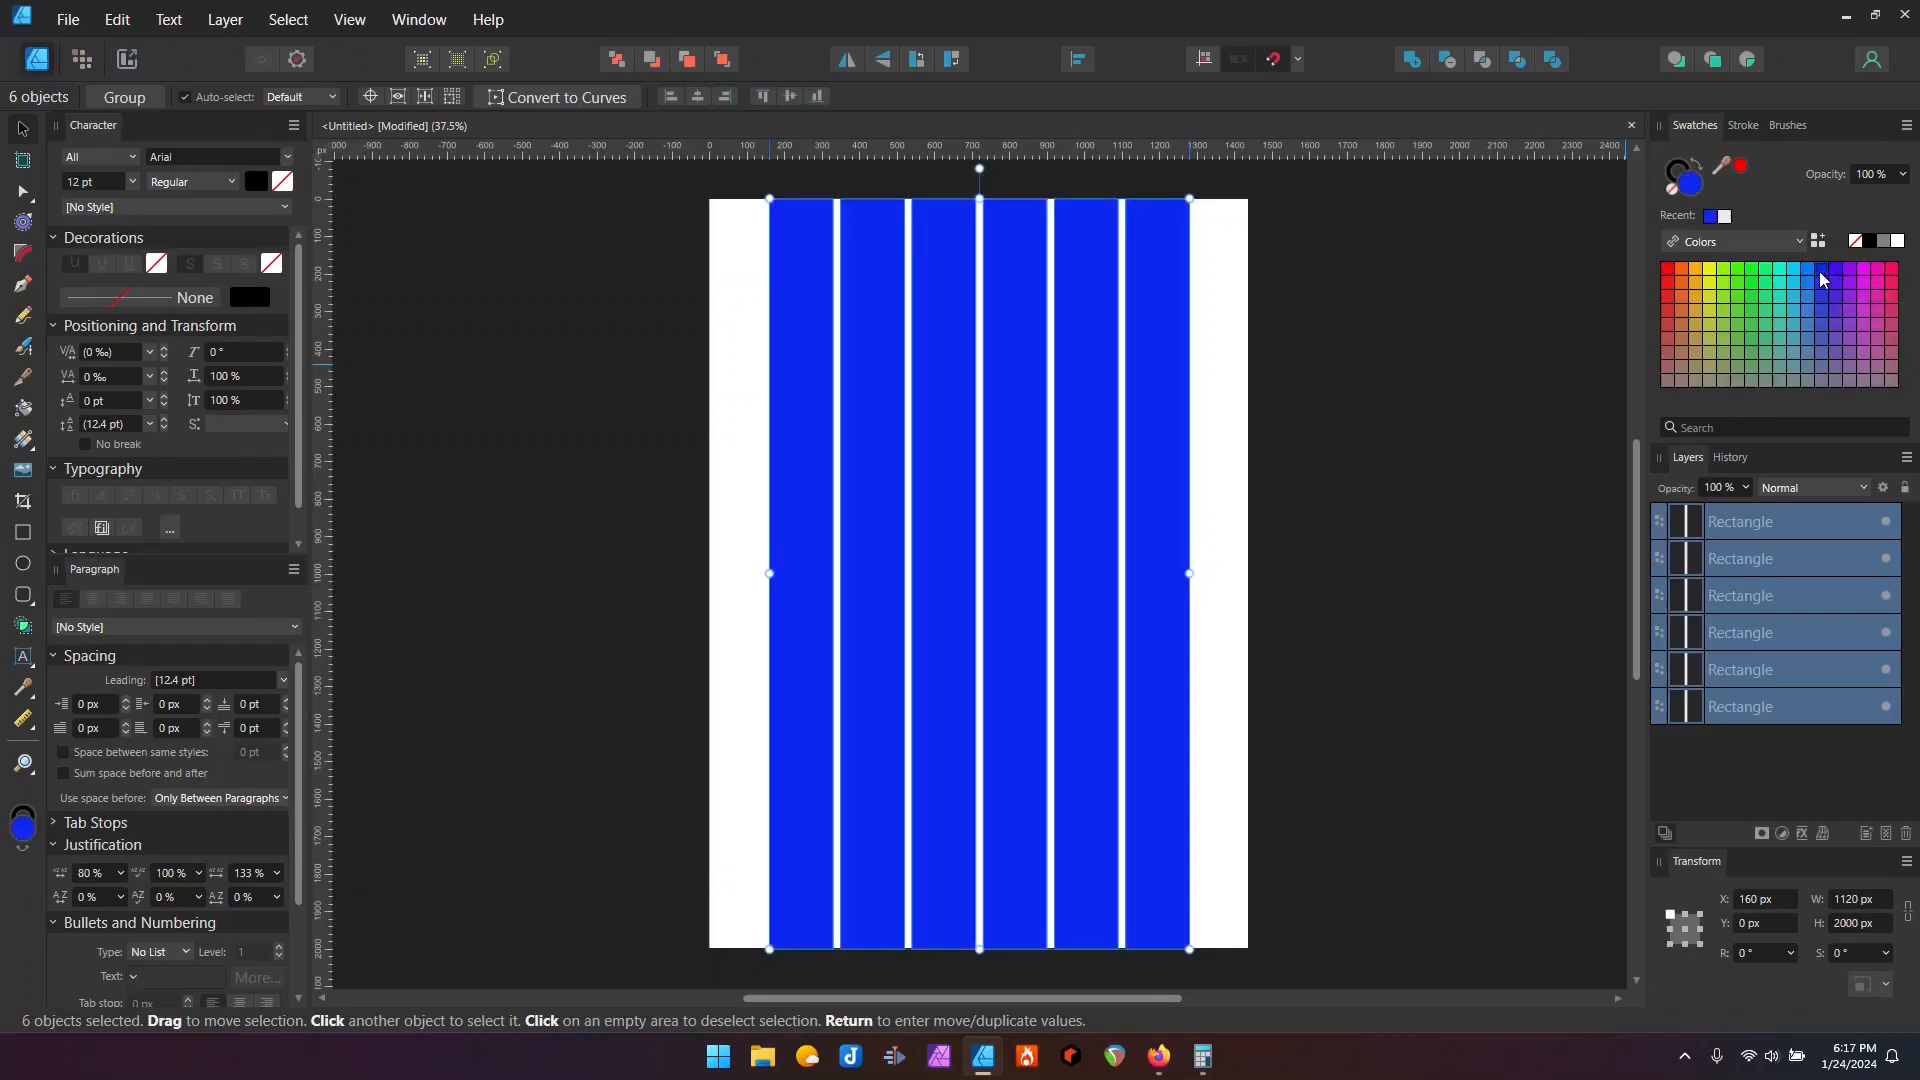
{"action": "left_click", "coordinate": [1222, 496]}
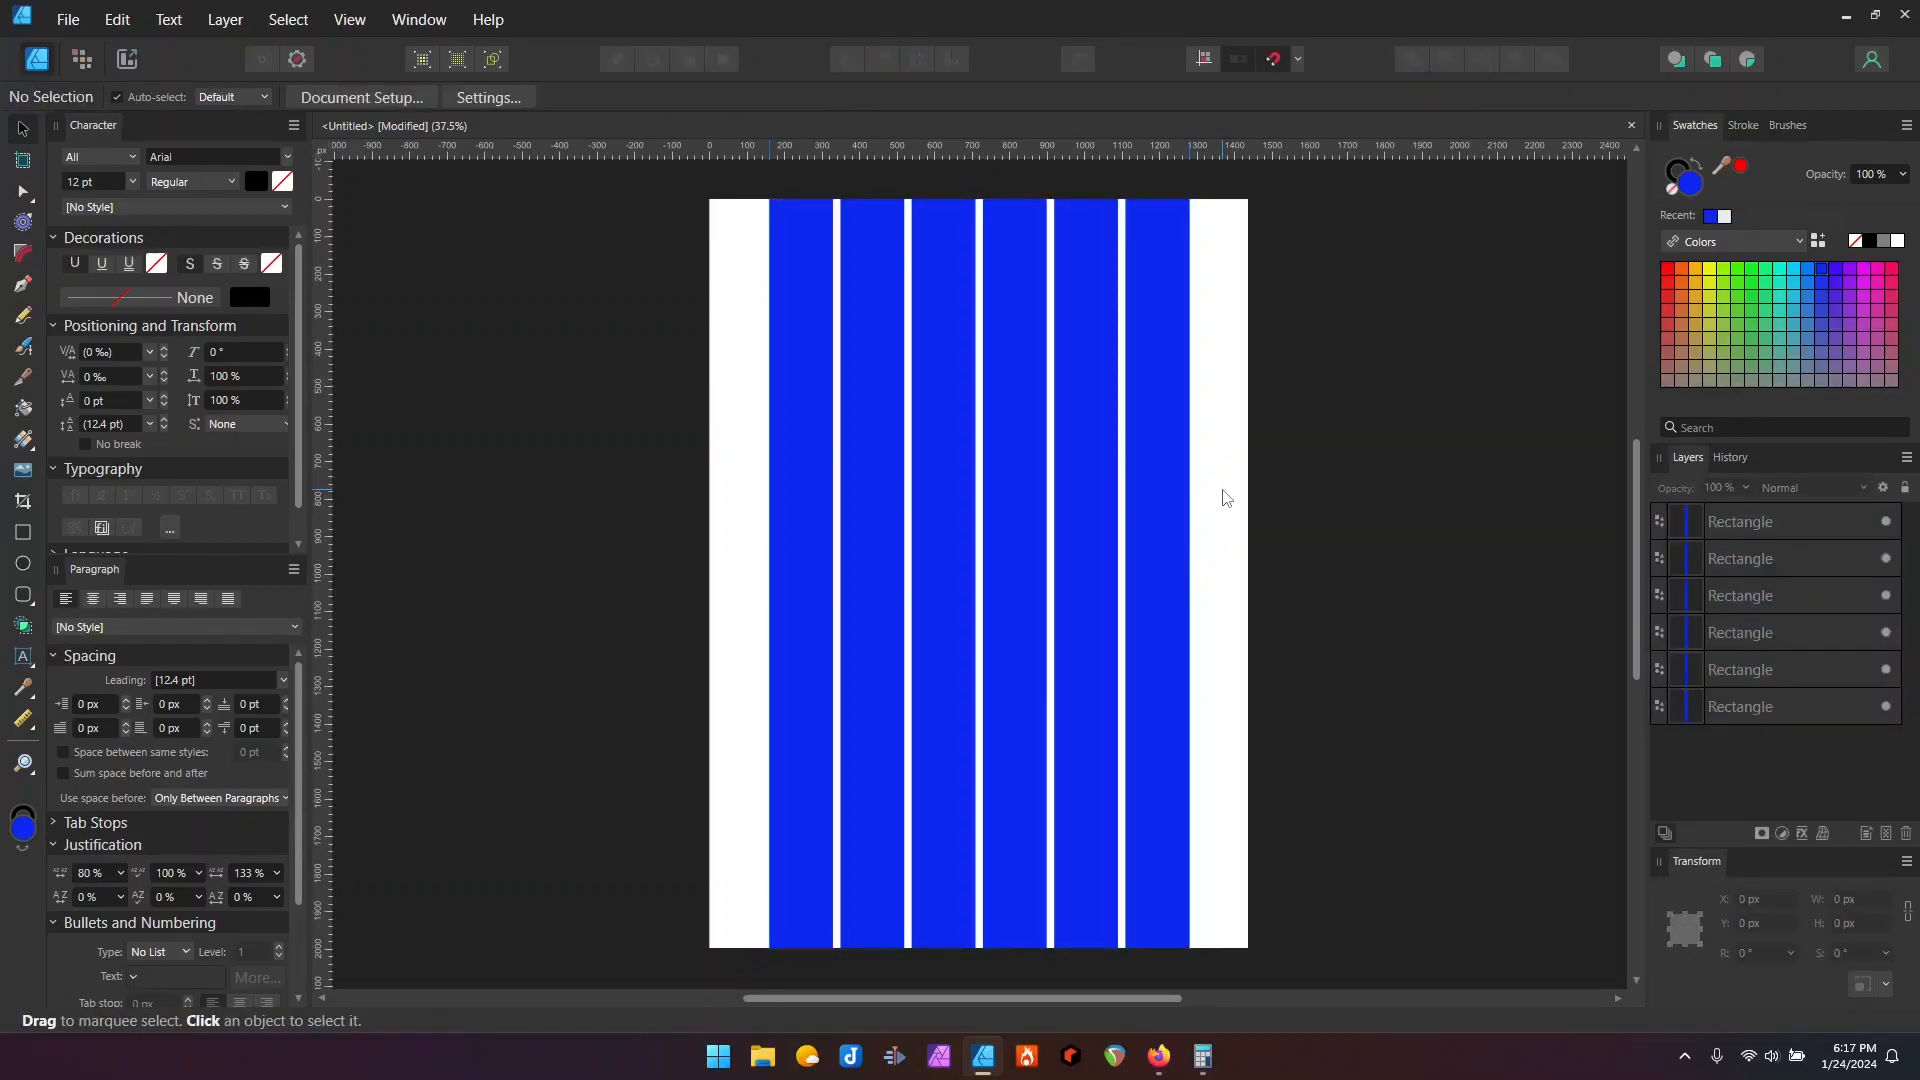
{"action": "key", "text": "ctrl+z"}
{"action": "key", "text": "ctrl+z"}
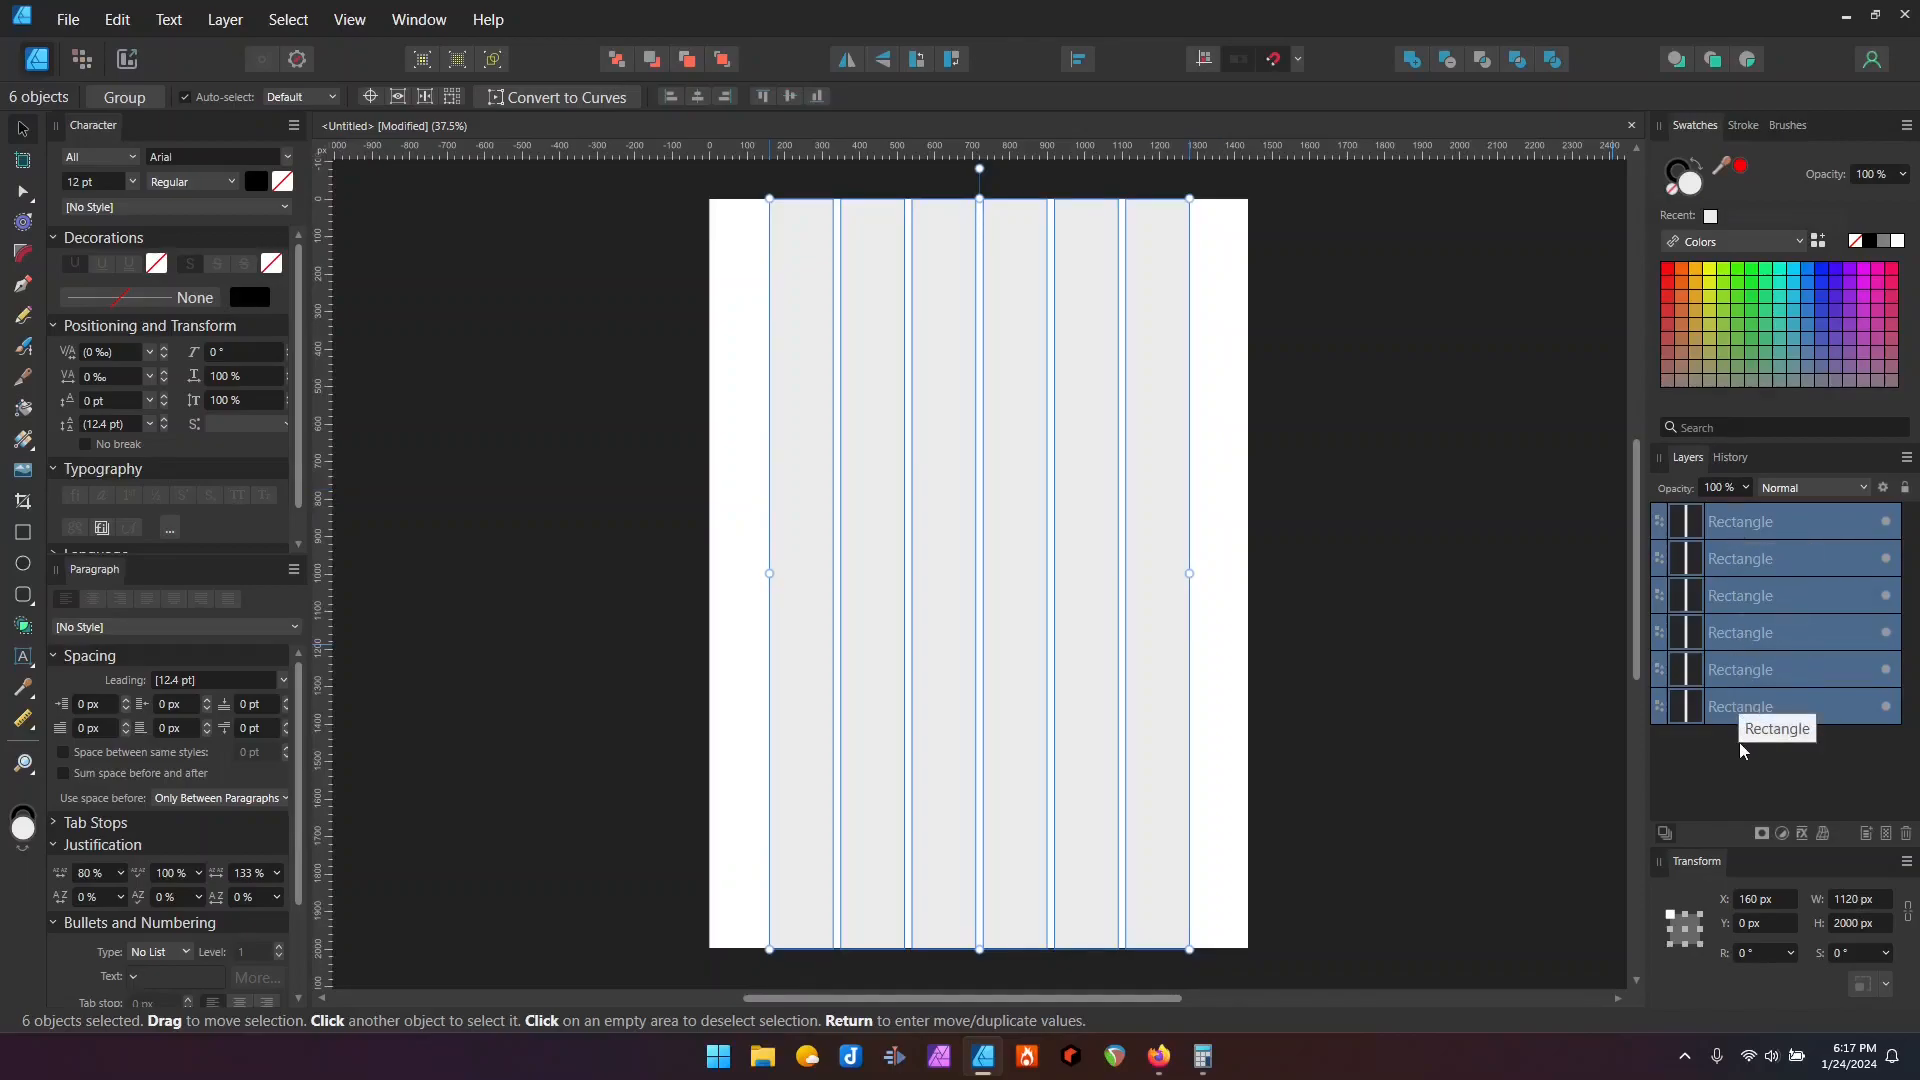
Step: Group the six column rectangles and name the group "6 Col Guide"
{"action": "key", "text": "ctrl+g"}
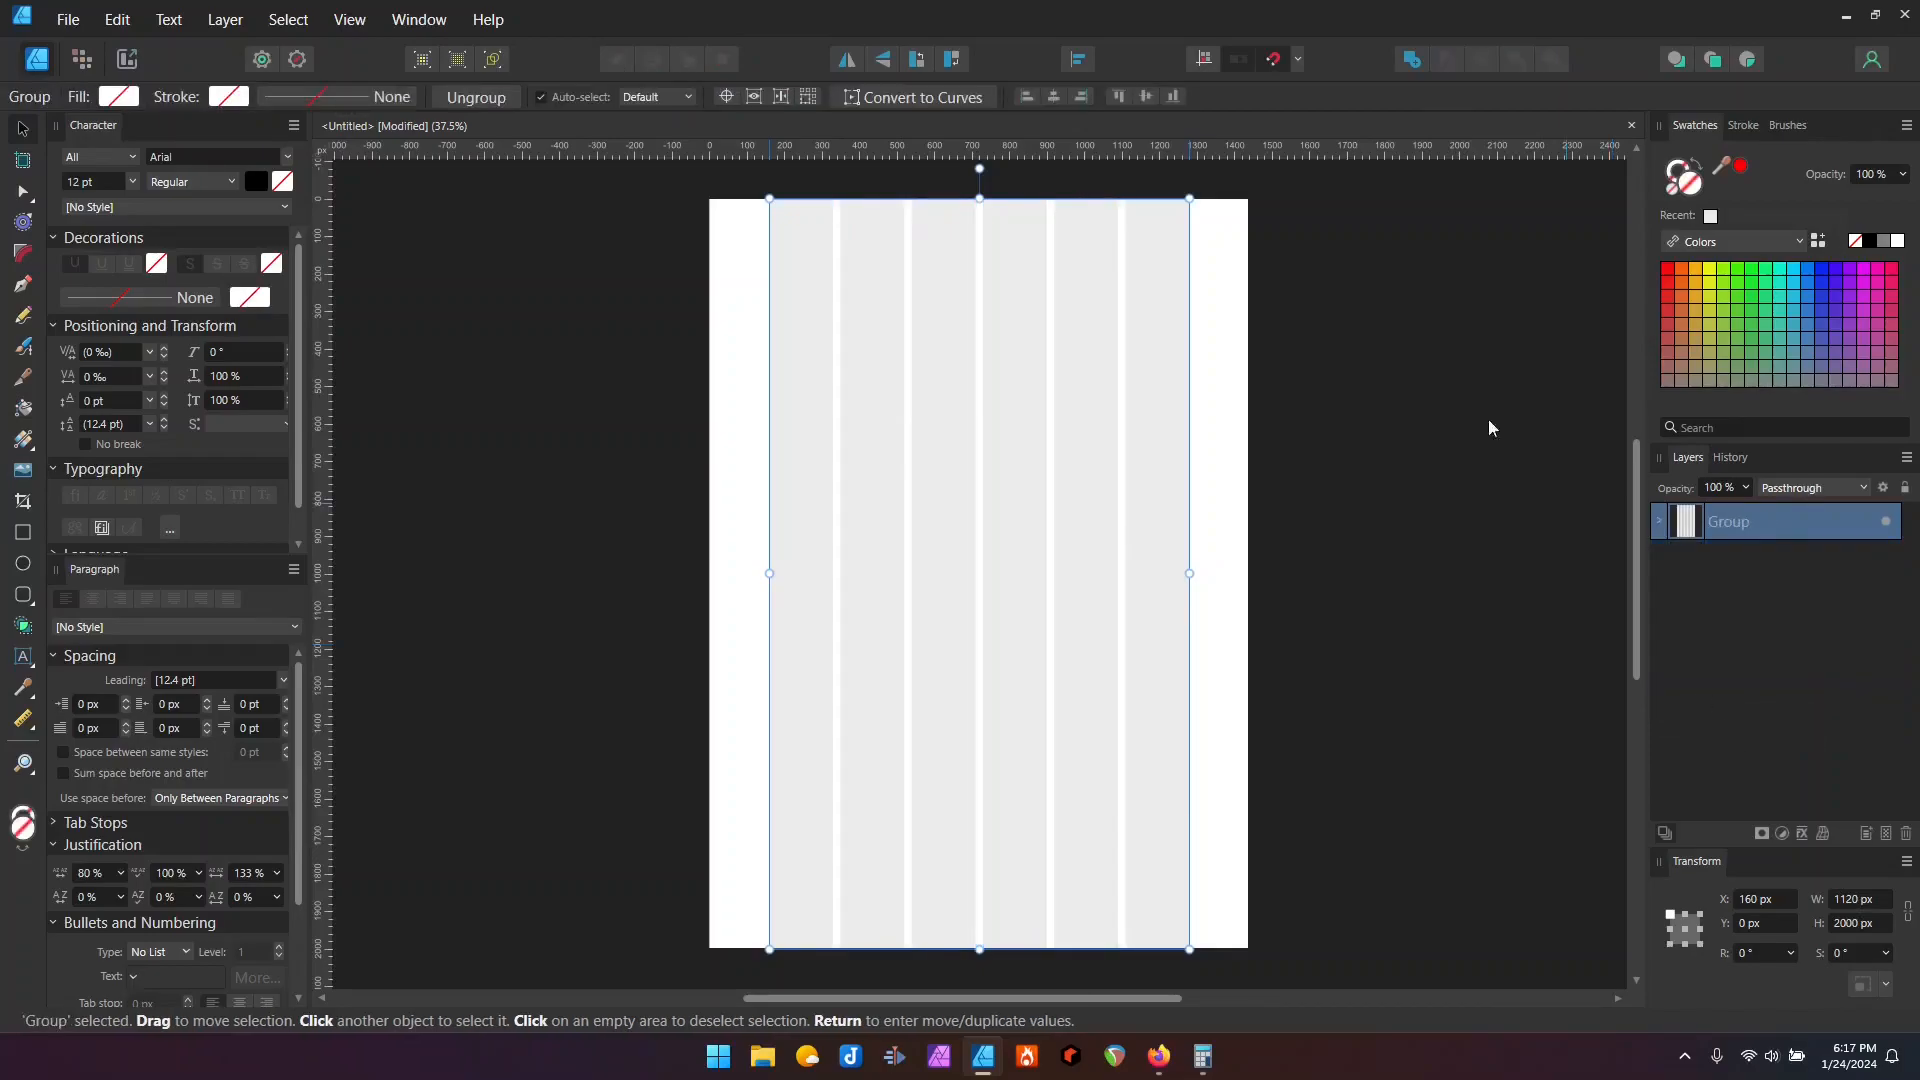
{"action": "double_click", "coordinate": [1735, 520]}
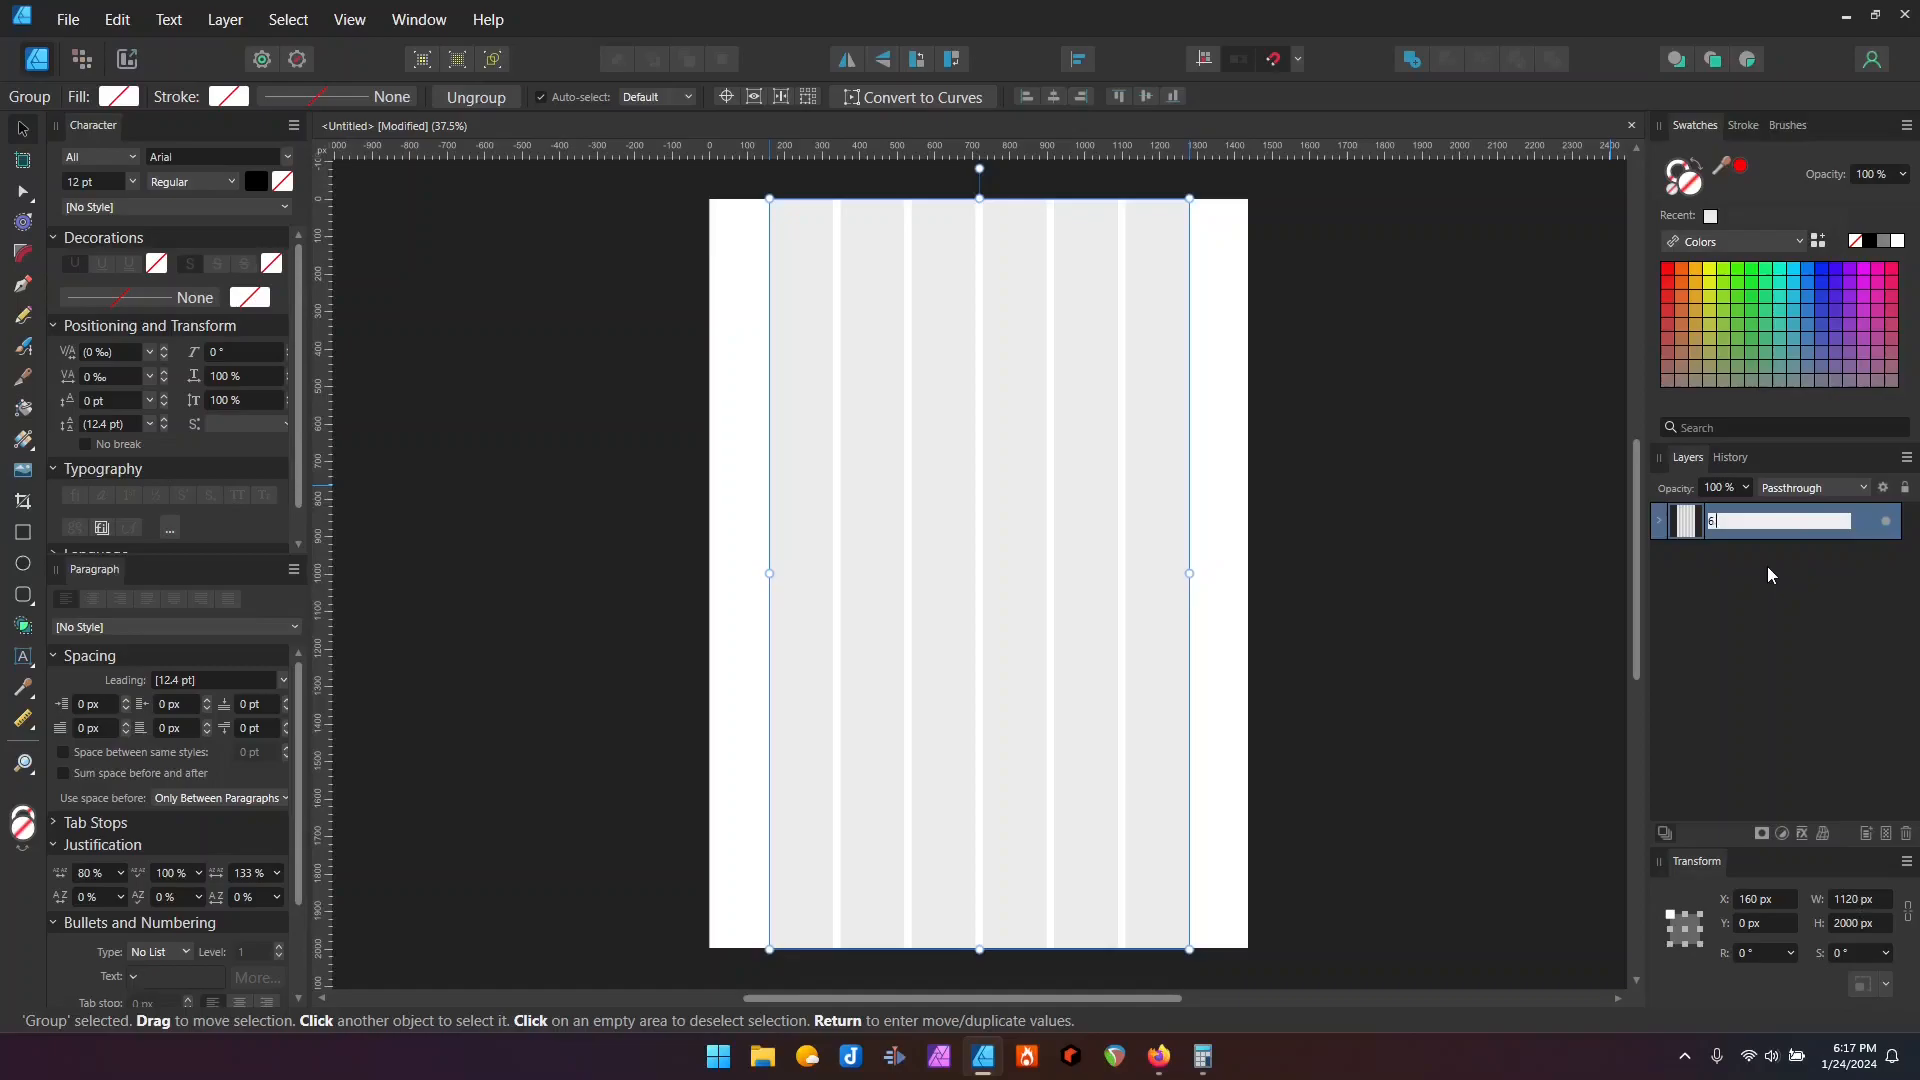
{"action": "key", "text": "Return"}
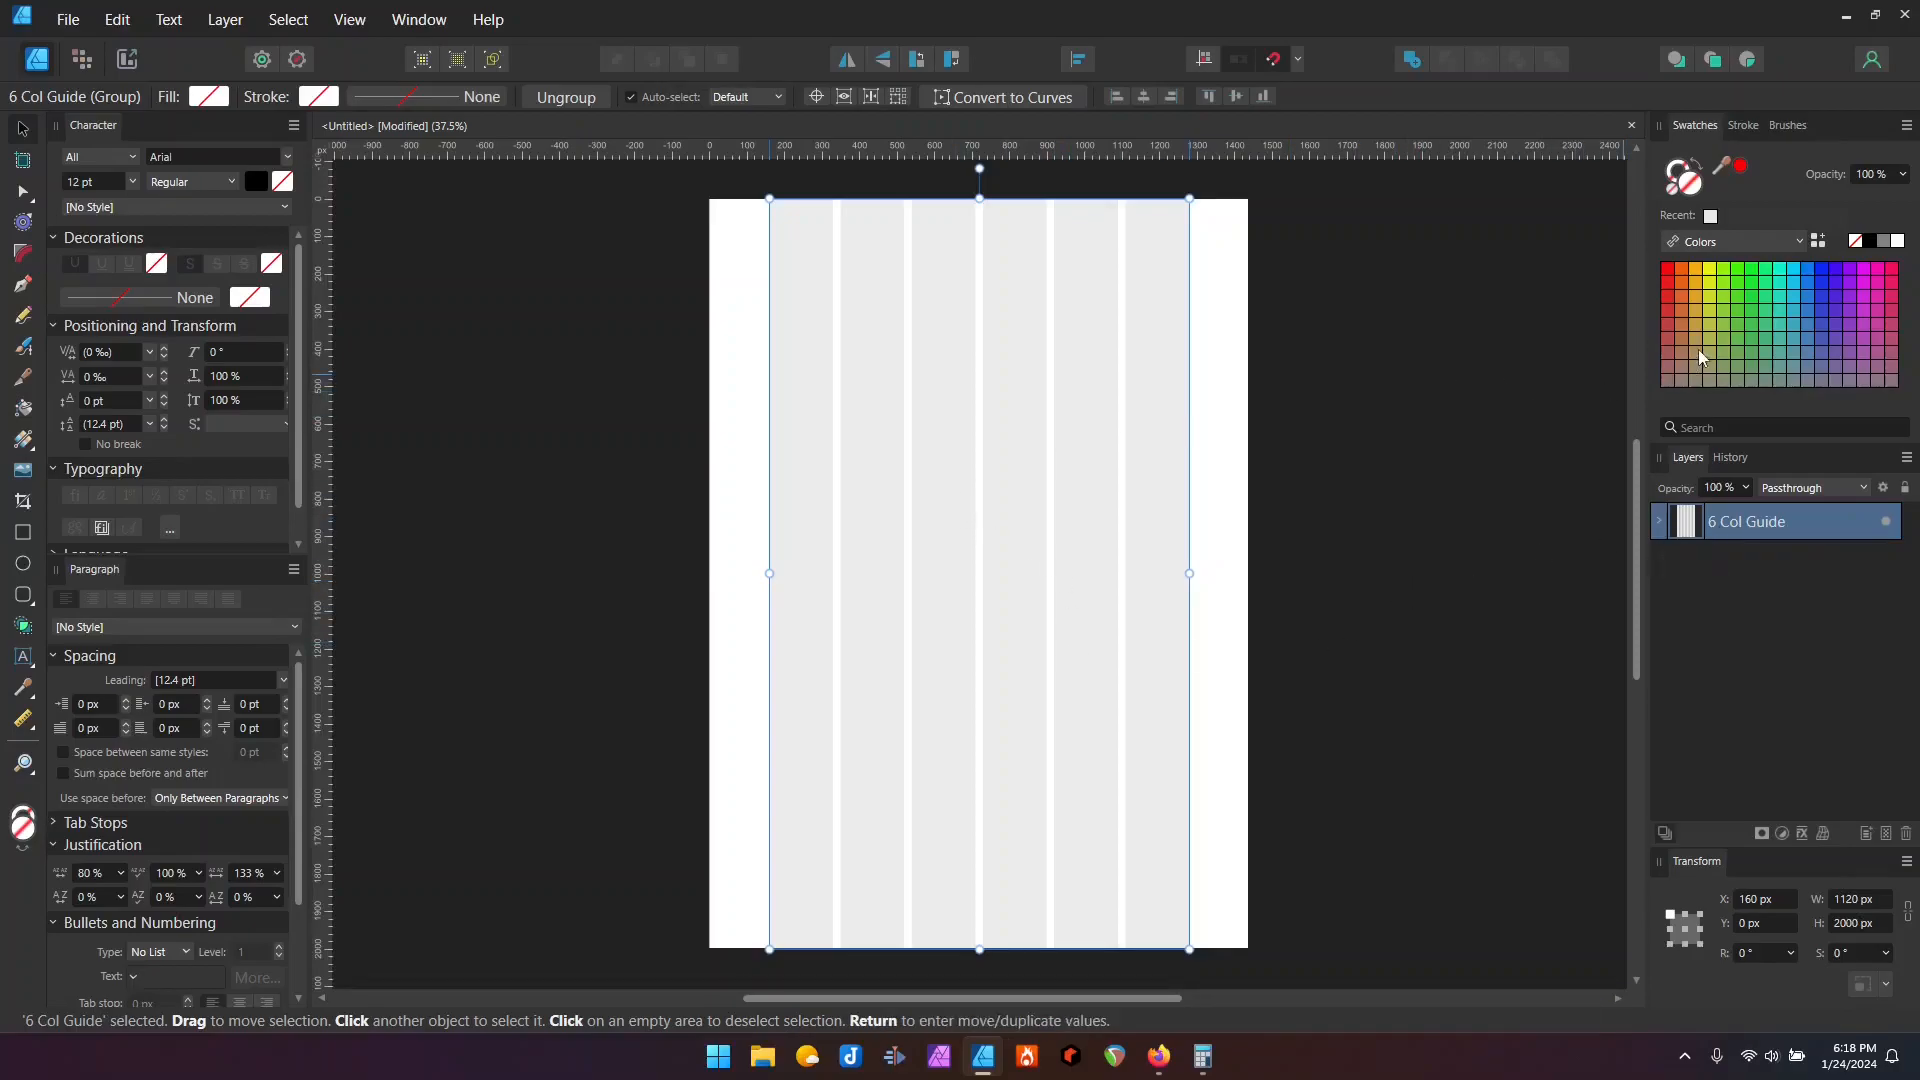
Step: Fill the 6 Col Guide group with blue and set its opacity to 7%
{"action": "left_click", "coordinate": [1850, 272]}
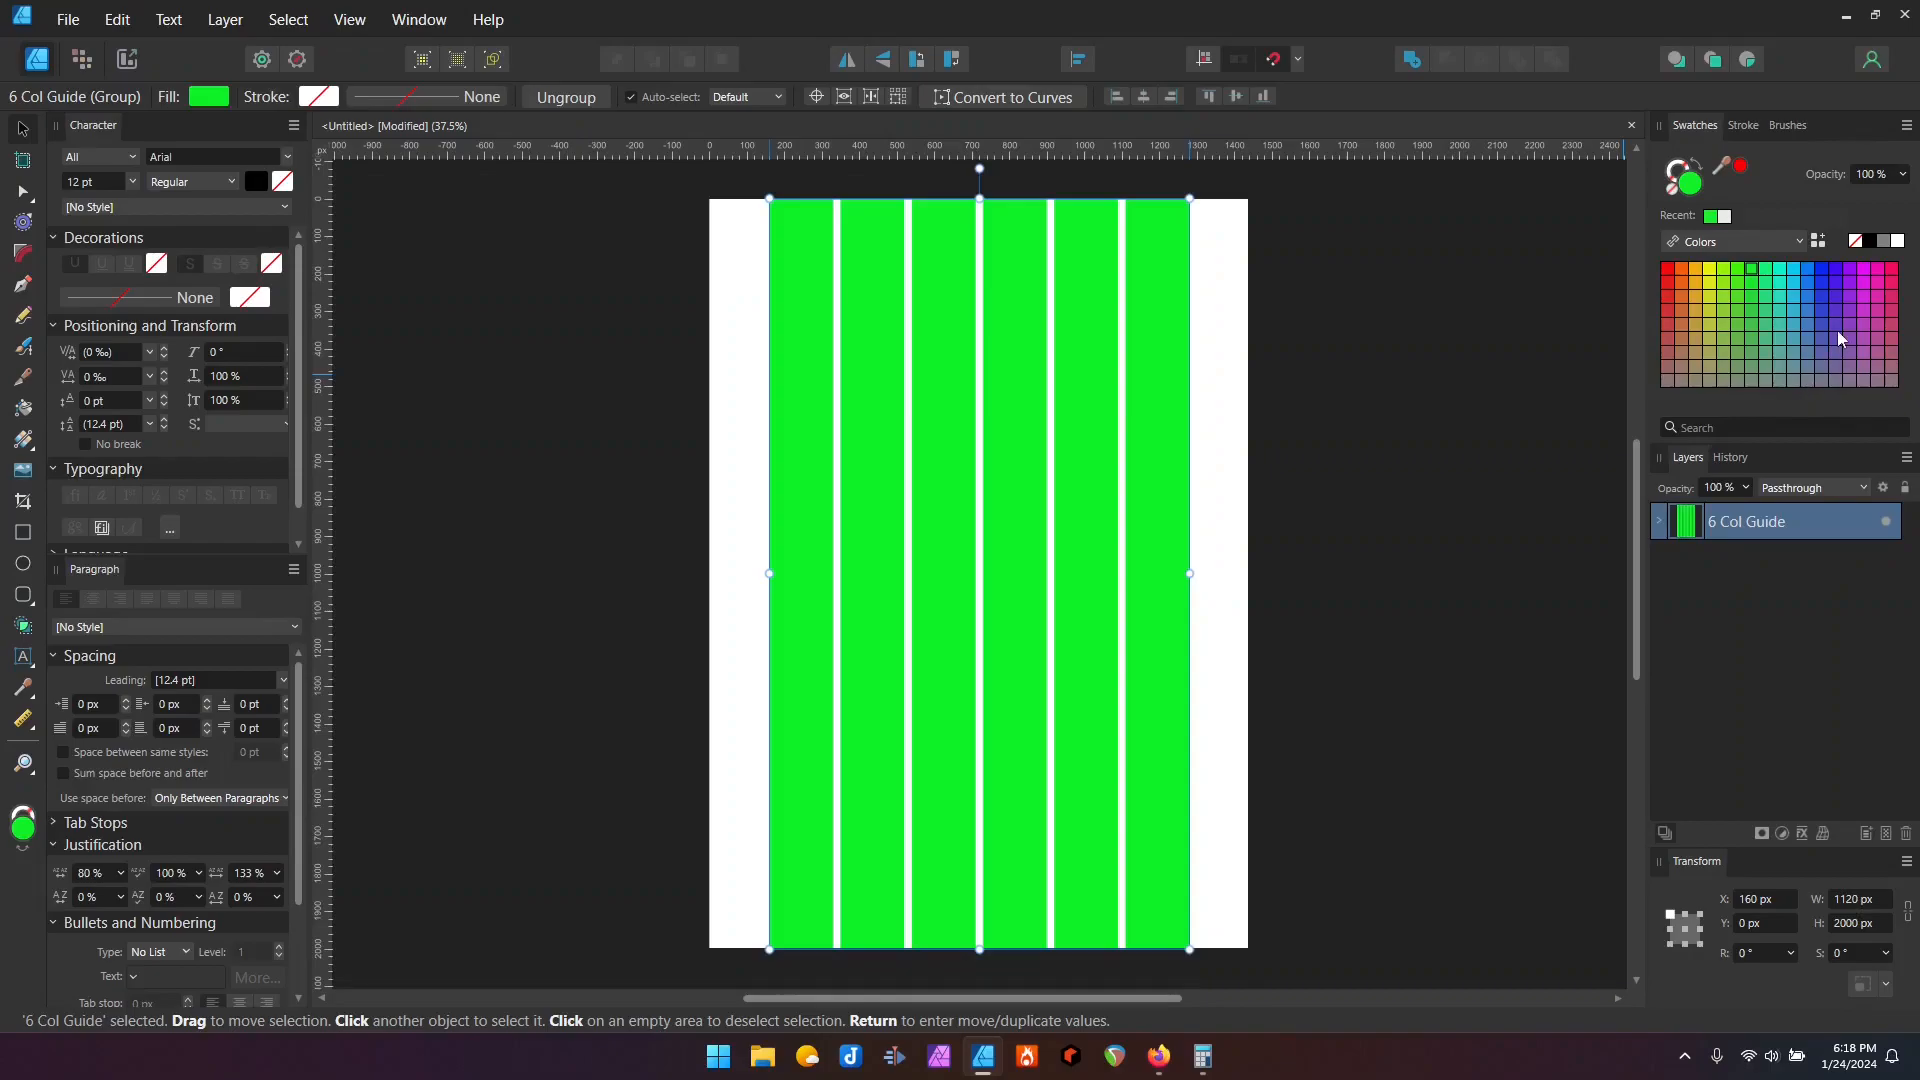
{"action": "left_click", "coordinate": [1821, 269]}
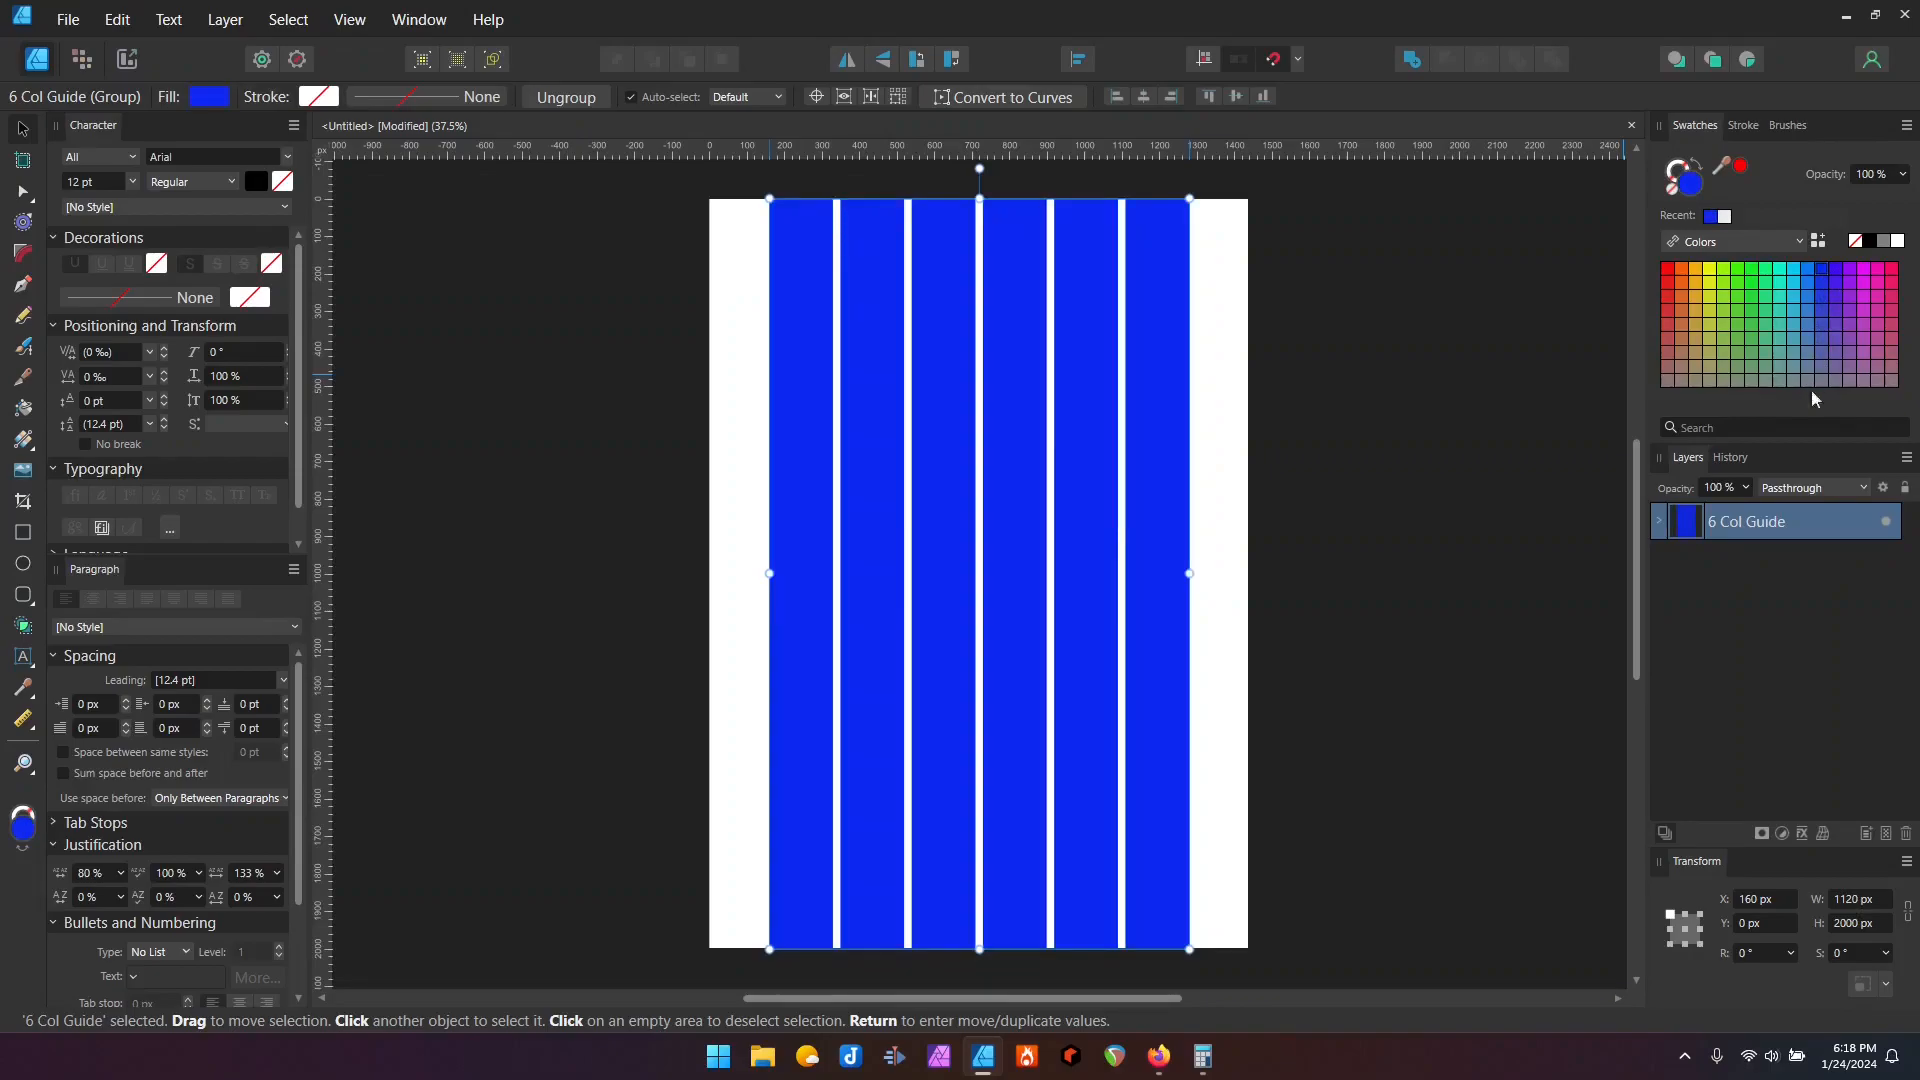
{"action": "left_click", "coordinate": [1728, 486]}
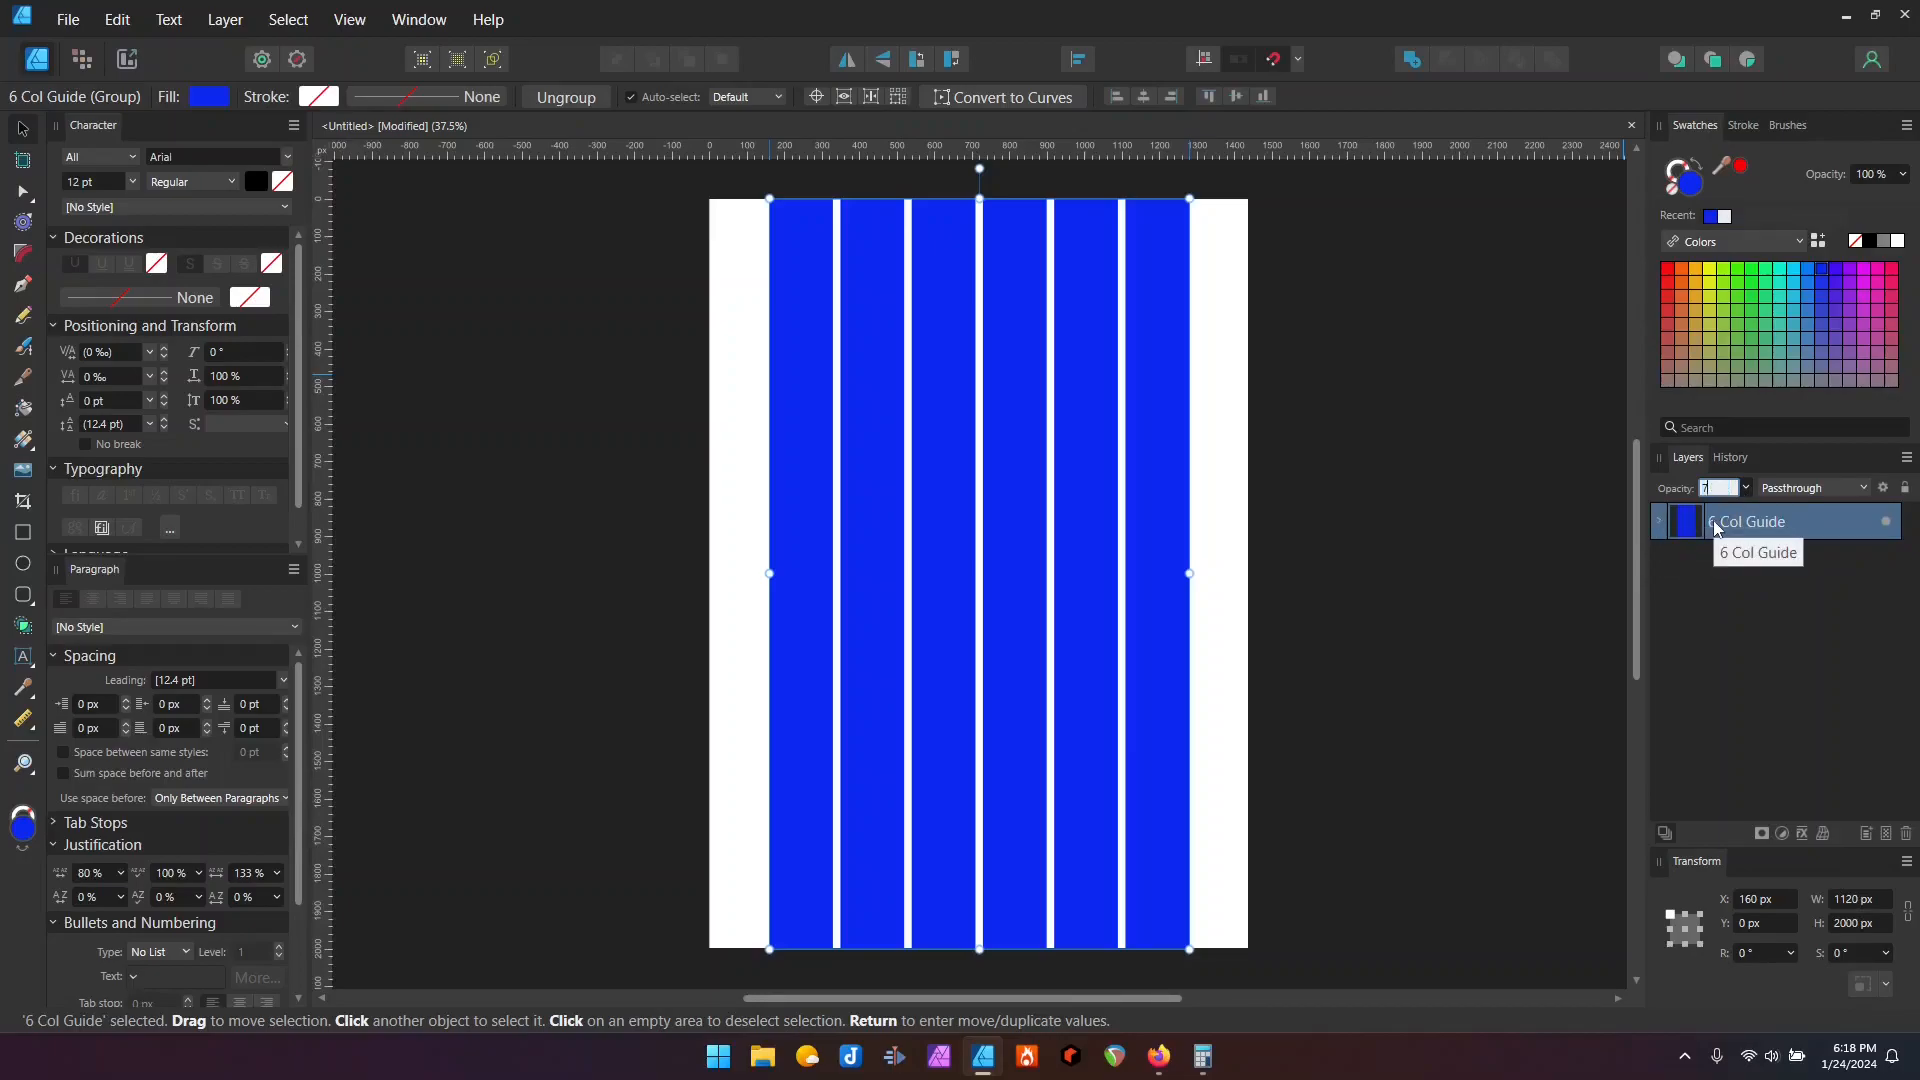
{"action": "type", "text": "7"}
{"action": "key", "text": "Return"}
{"action": "left_click", "coordinate": [1405, 542]}
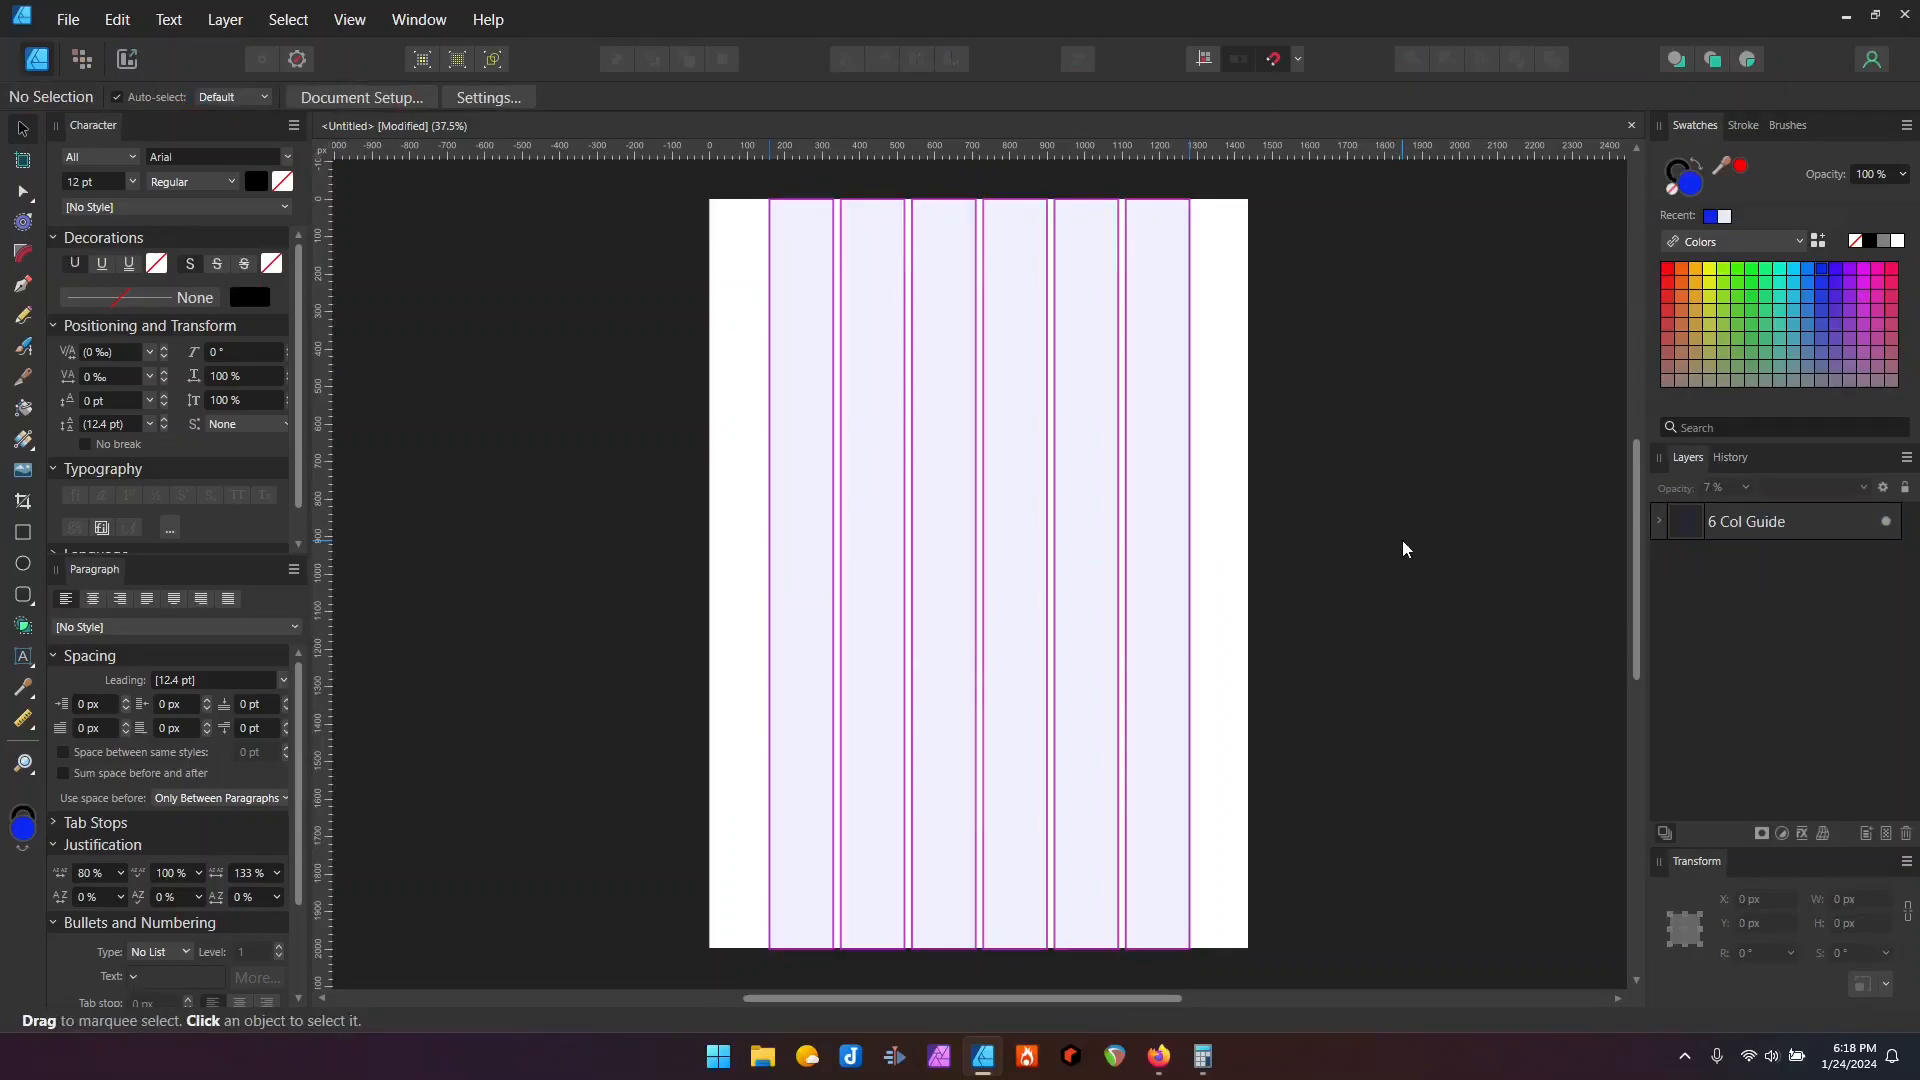
Step: Lower the opacity of the 6 Col Guide group to 5% and deselect it
{"action": "left_click", "coordinate": [1736, 522]}
{"action": "left_click", "coordinate": [1723, 490]}
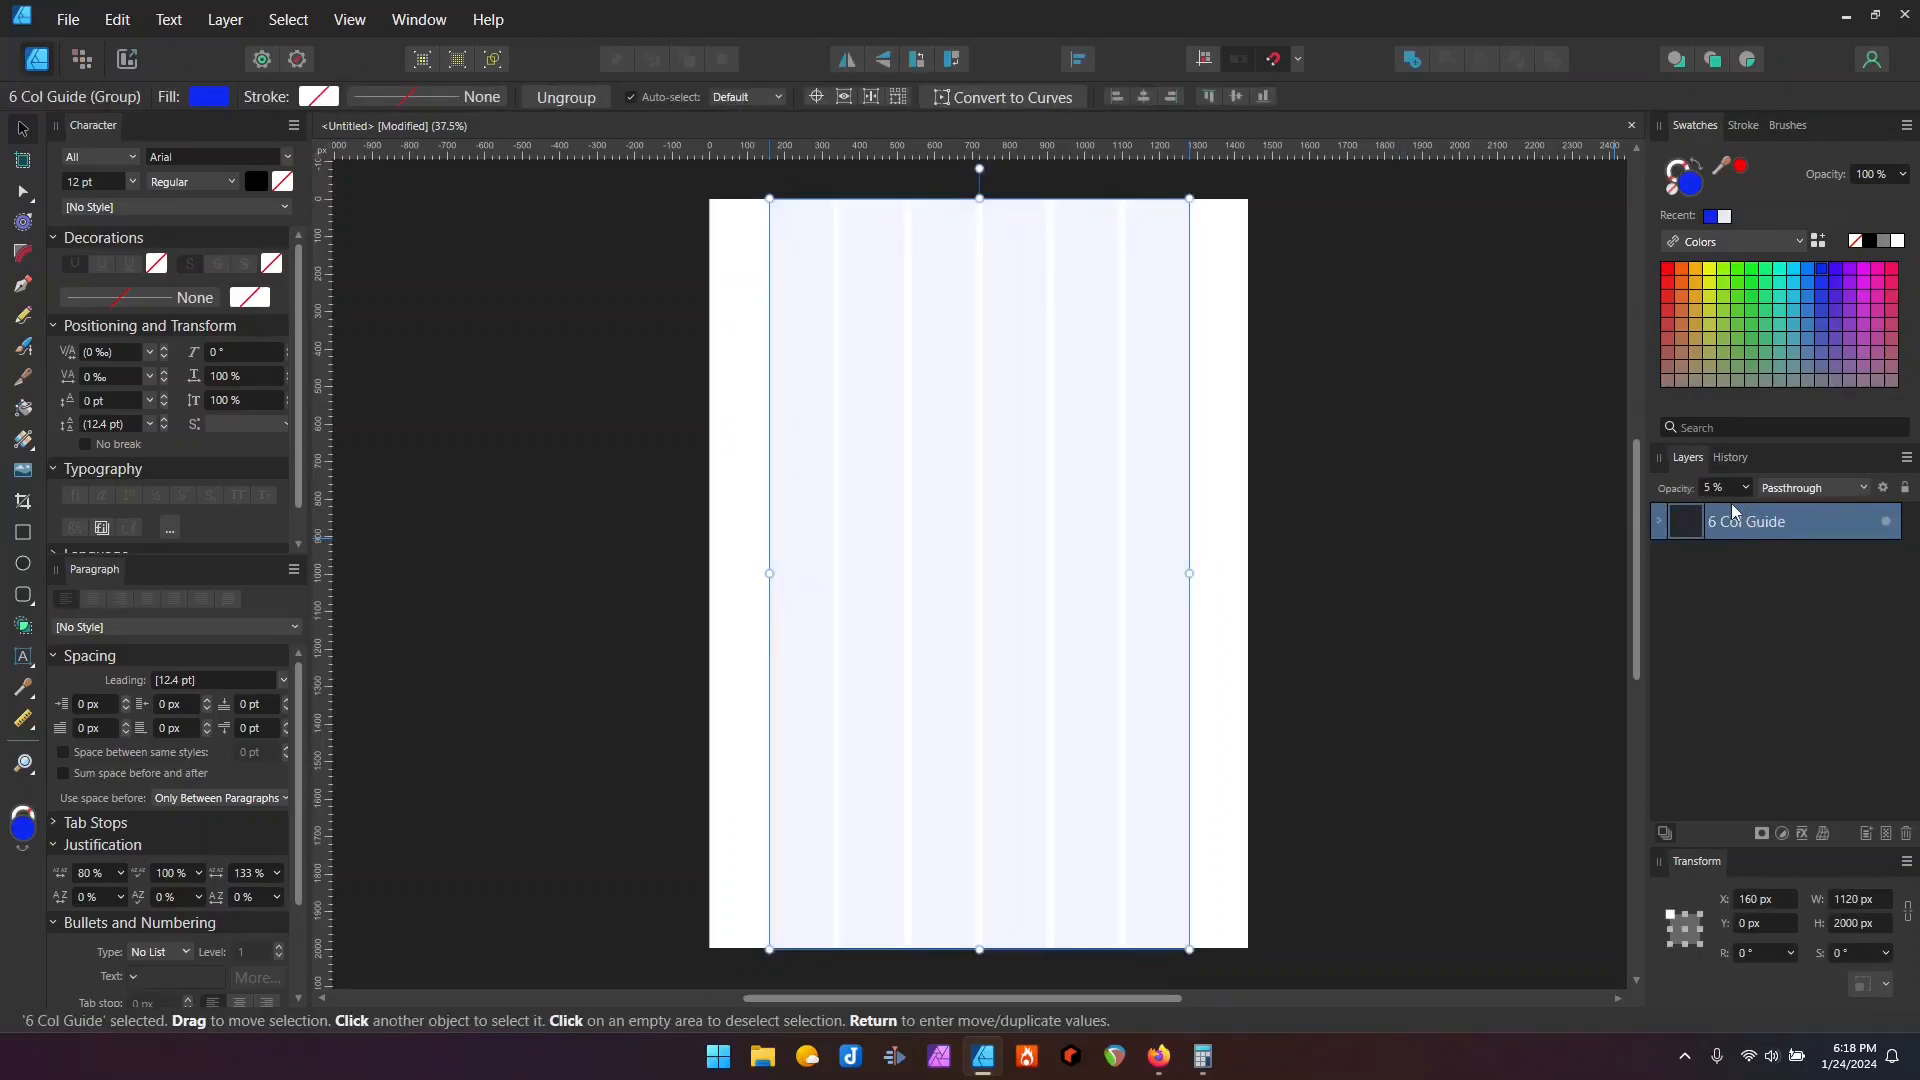
{"action": "left_click", "coordinate": [1480, 508]}
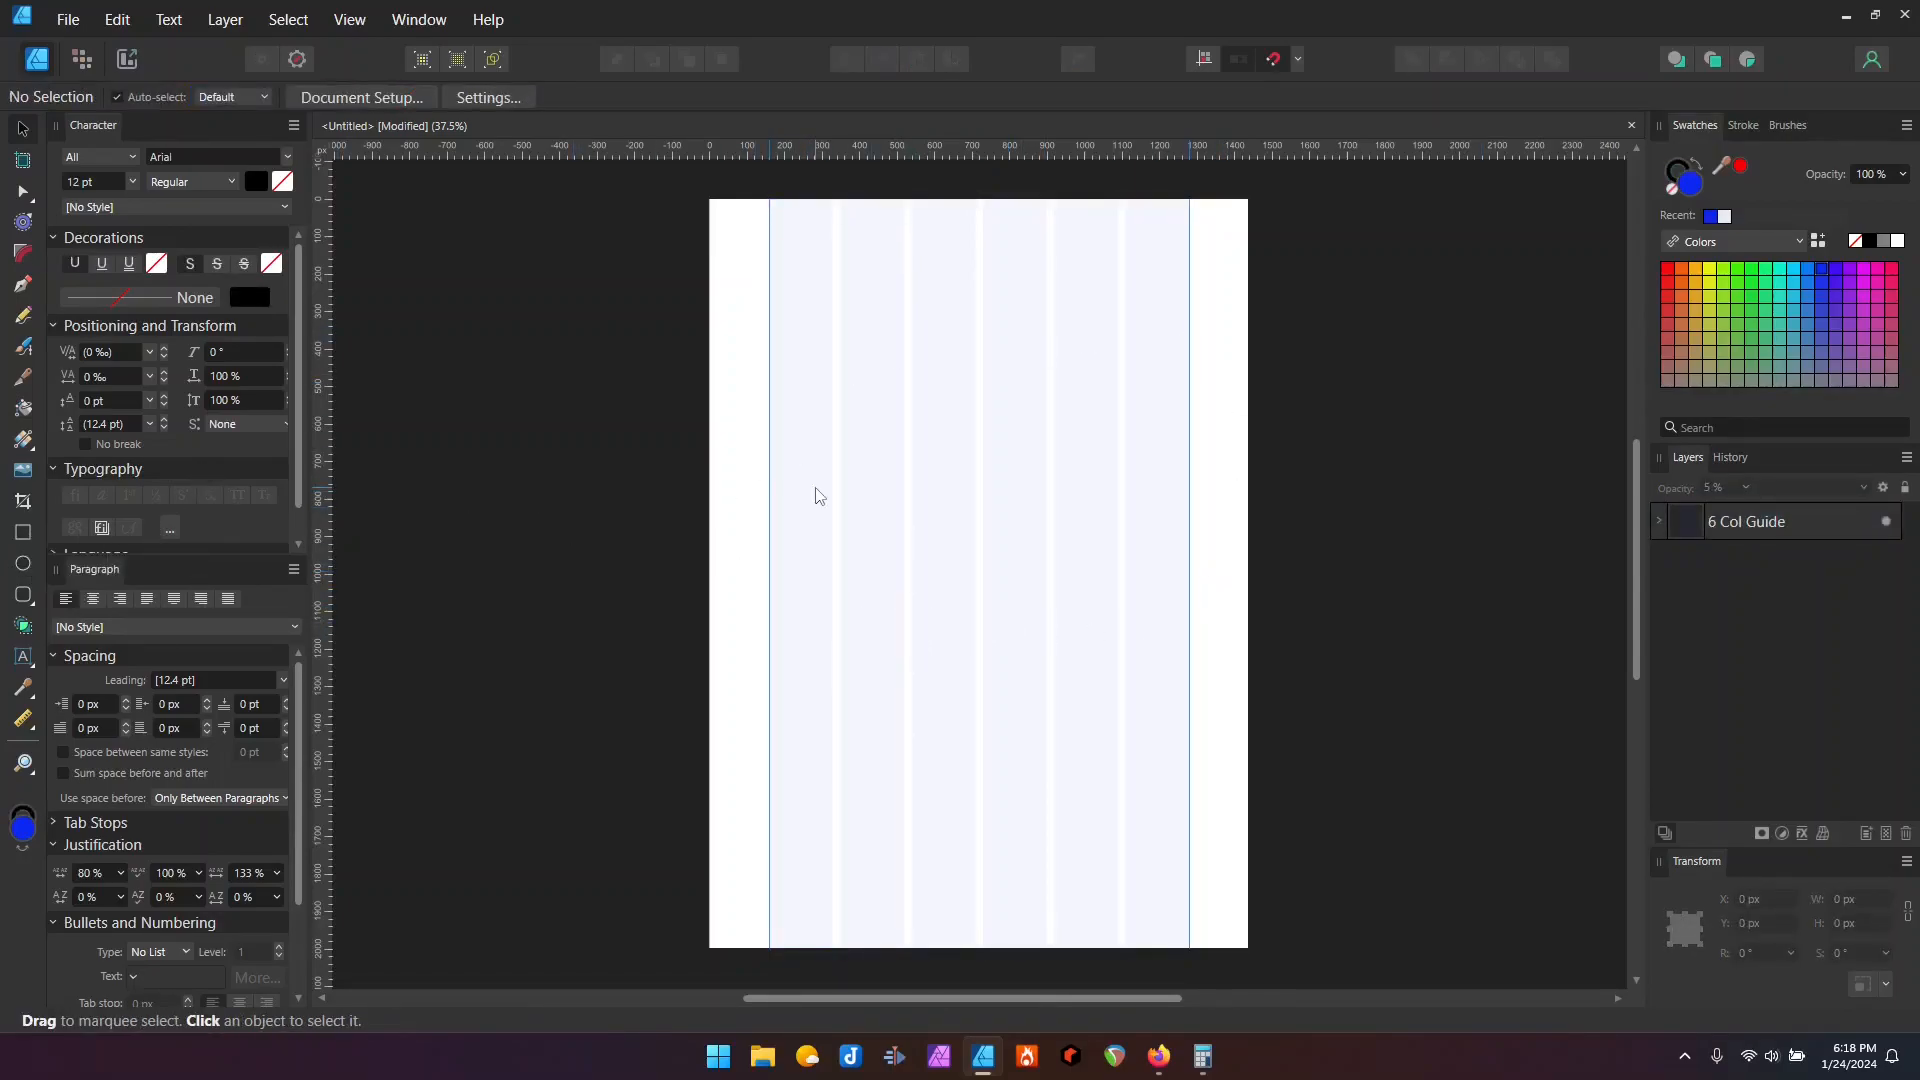
Step: Switch to Firefox, search Google Images for "wireframe web page example", examine the Sketch and InVision layout examples, and return to Affinity Designer
{"action": "left_click", "coordinate": [1157, 1057]}
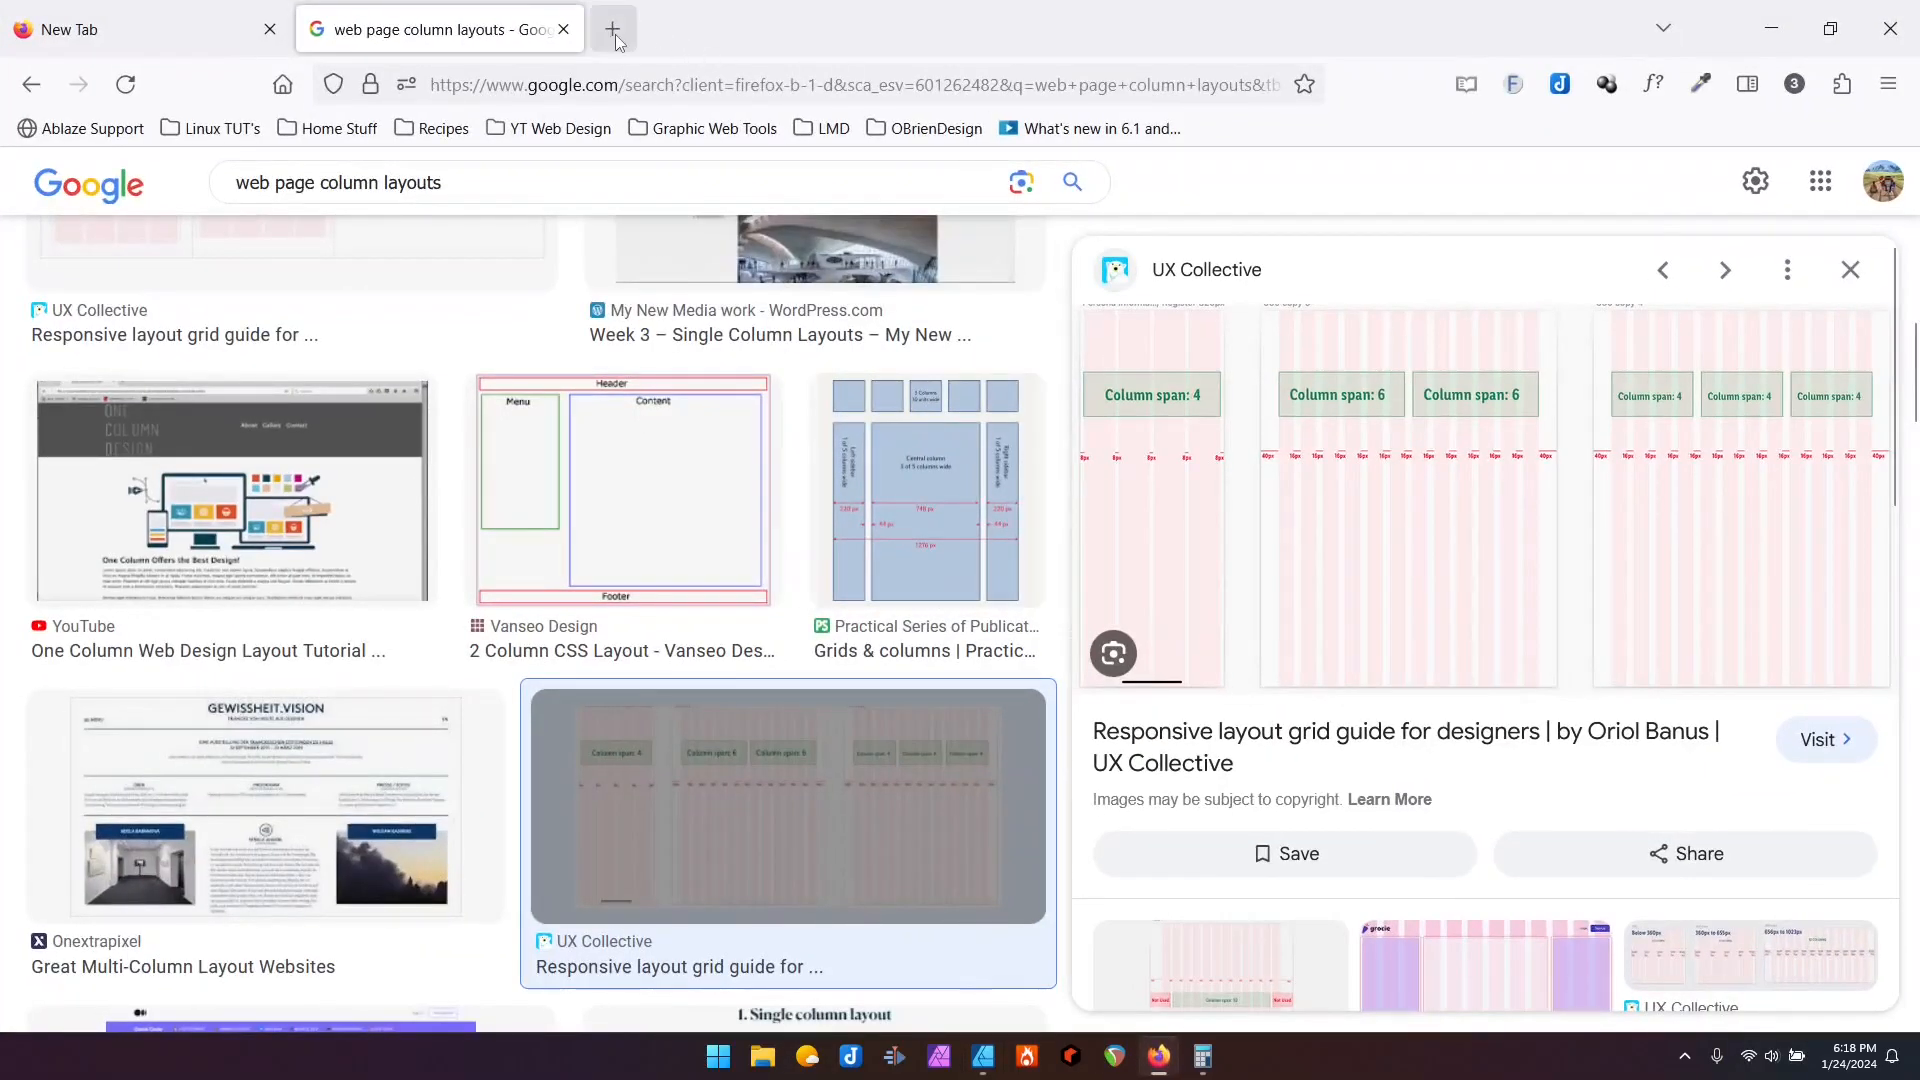
{"action": "left_click", "coordinate": [613, 30]}
{"action": "left_click", "coordinate": [564, 29]}
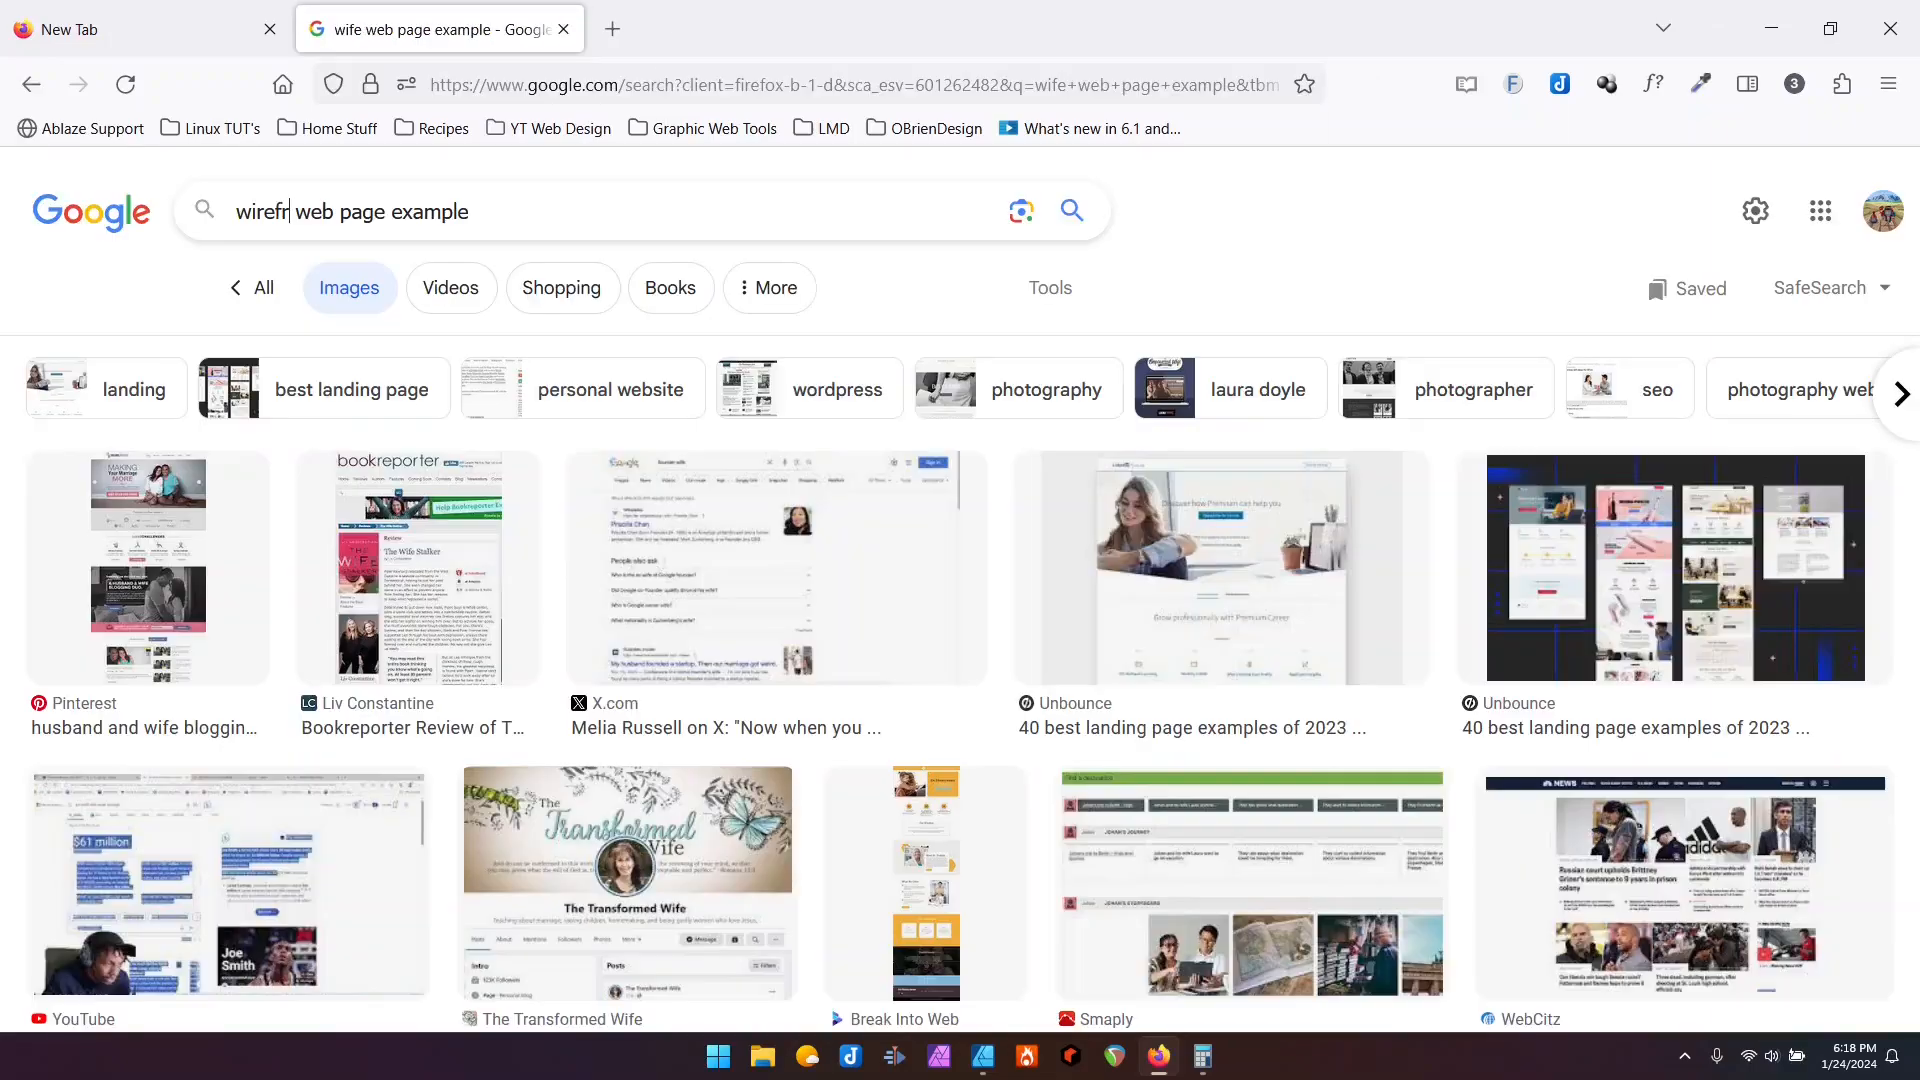
{"action": "type", "text": "ame"}
{"action": "key", "text": "Return"}
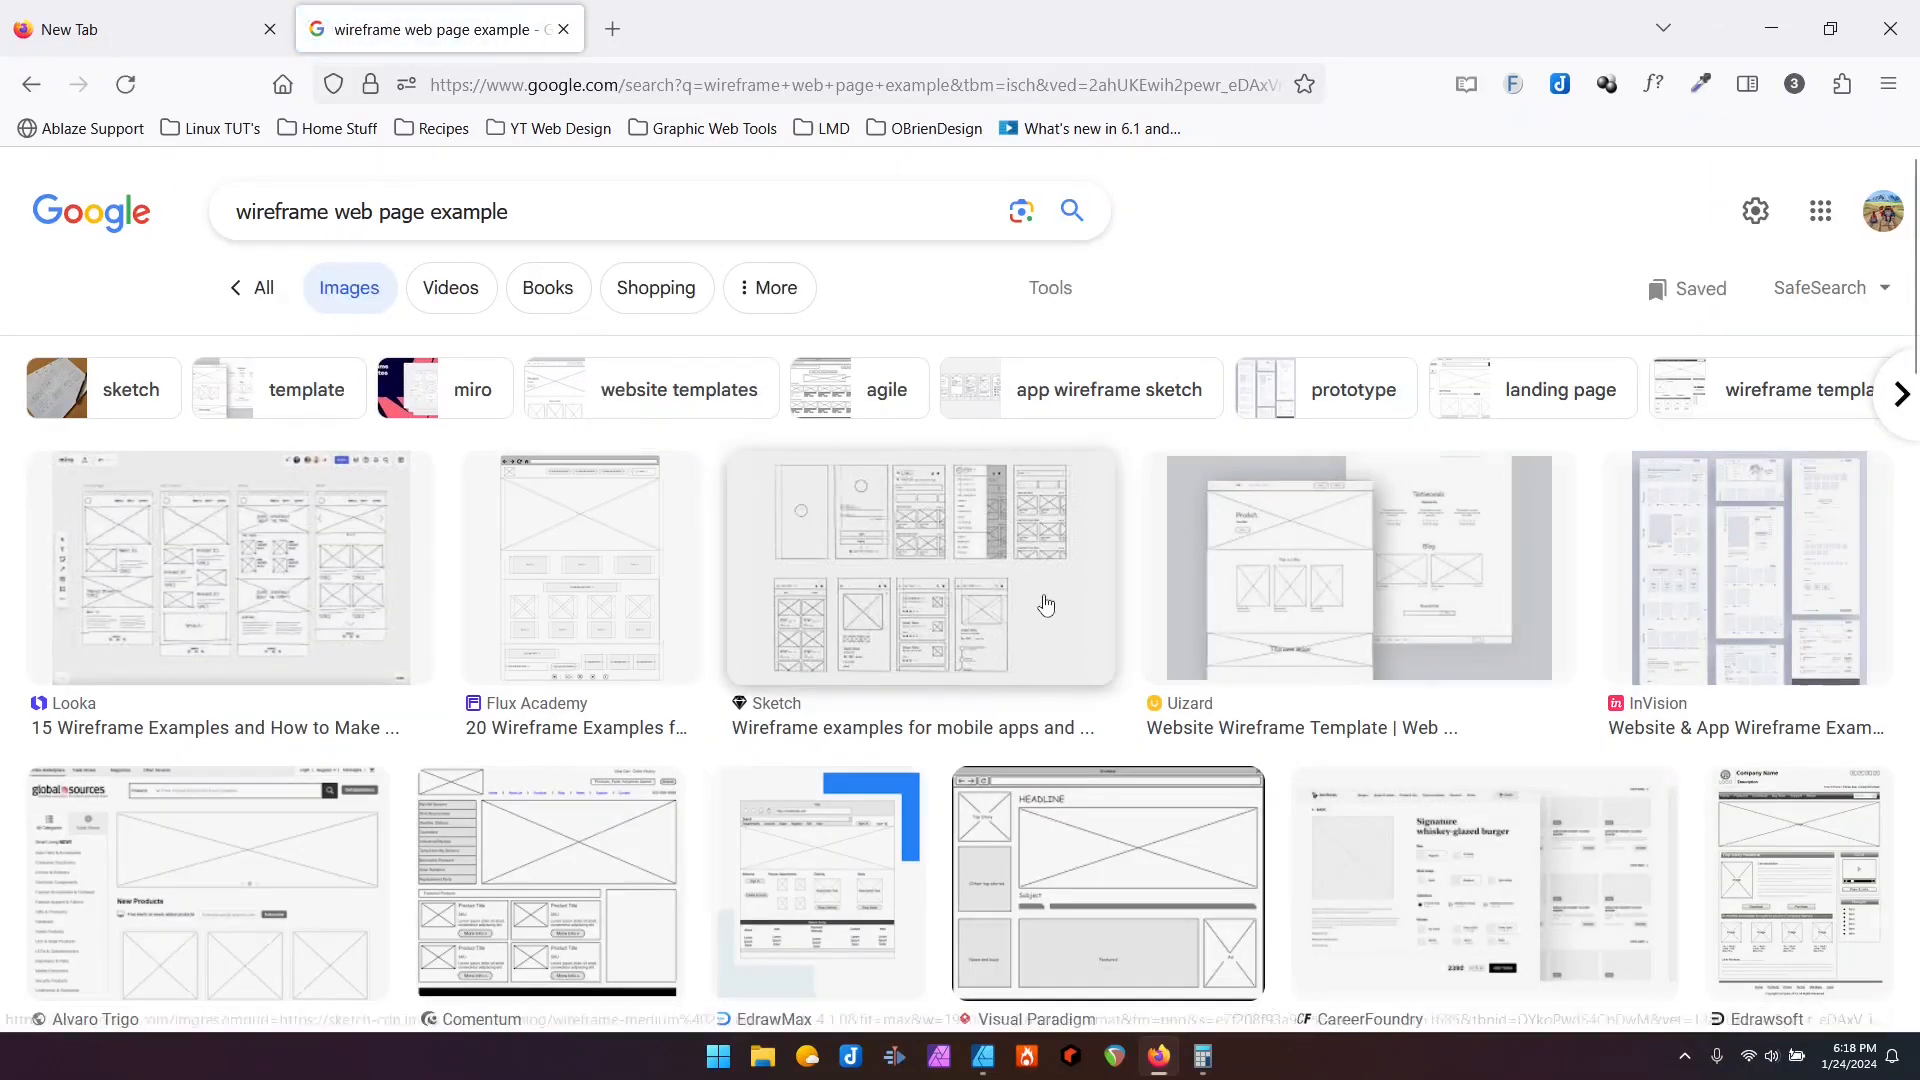
{"action": "left_click", "coordinate": [1041, 604]}
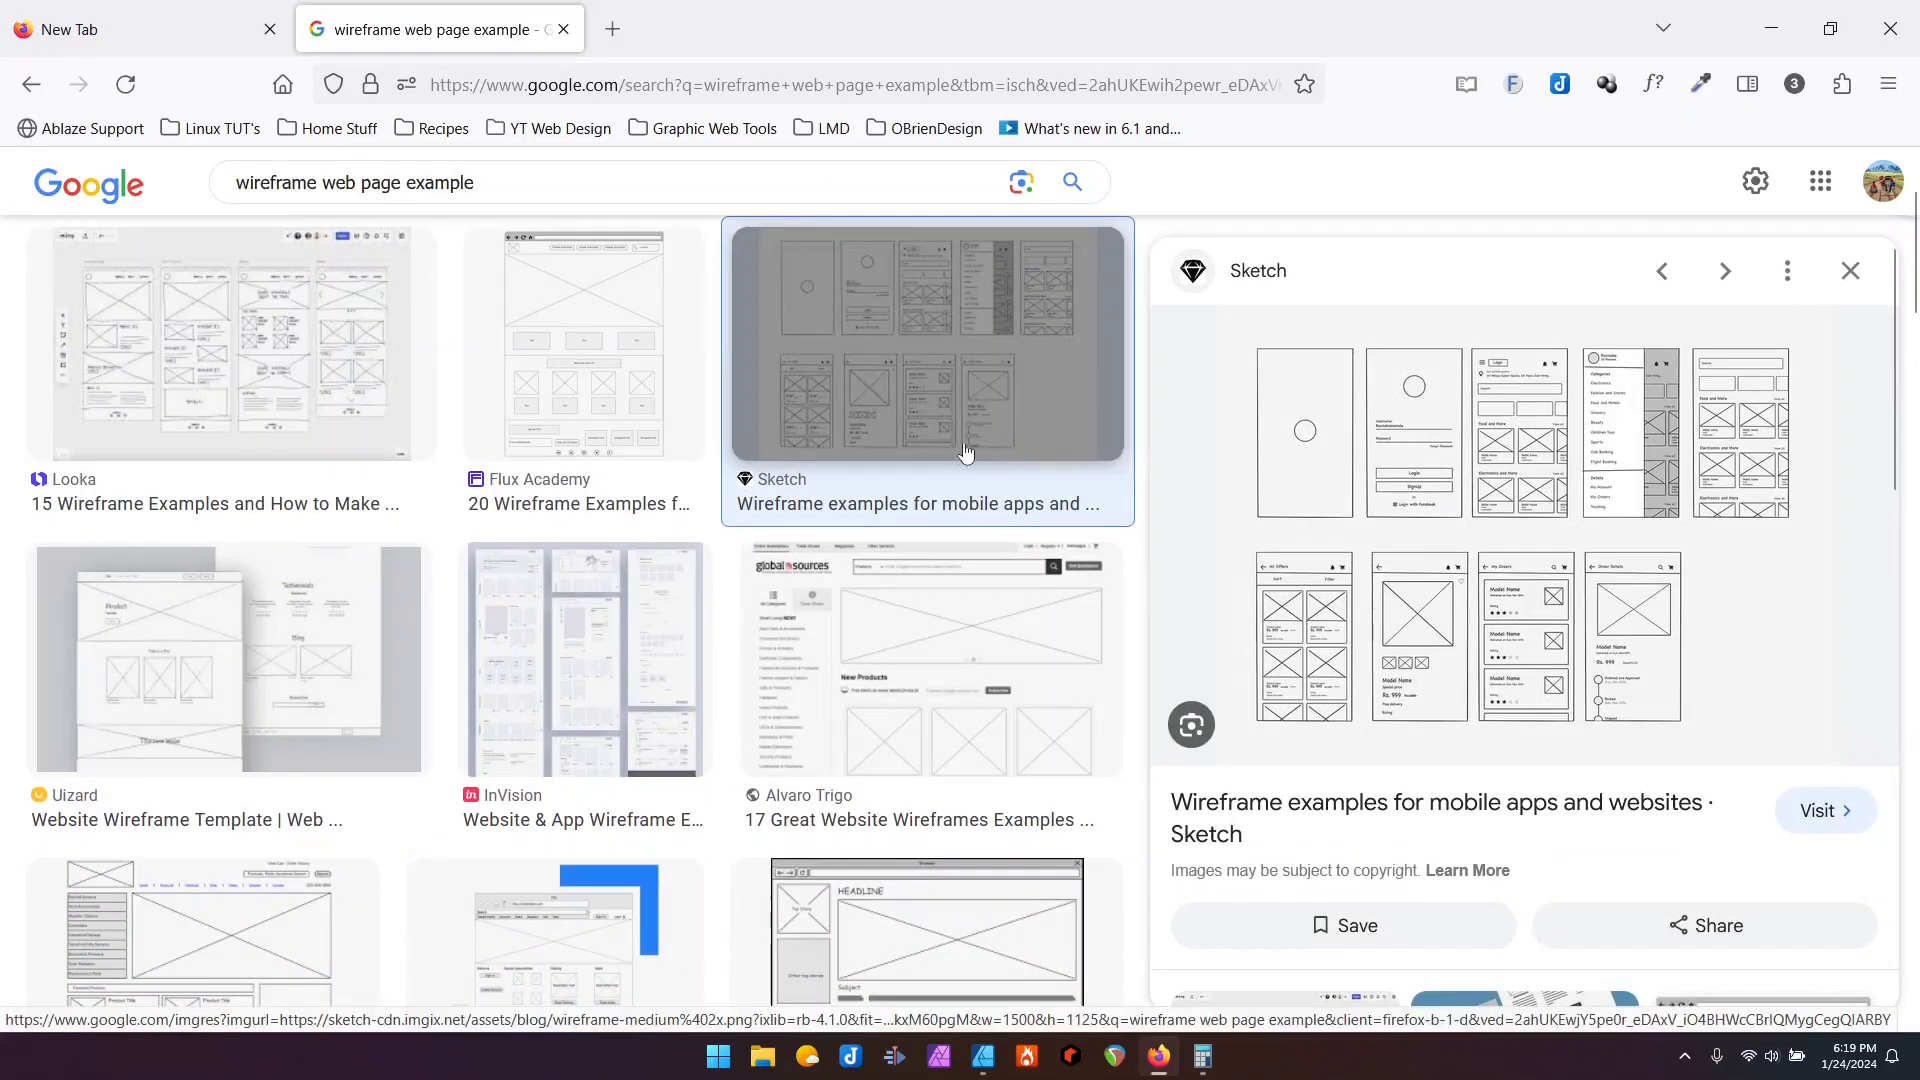
{"action": "scroll", "coordinate": [506, 407], "scroll_direction": "down", "scroll_amount": 3}
{"action": "left_click", "coordinate": [530, 404]}
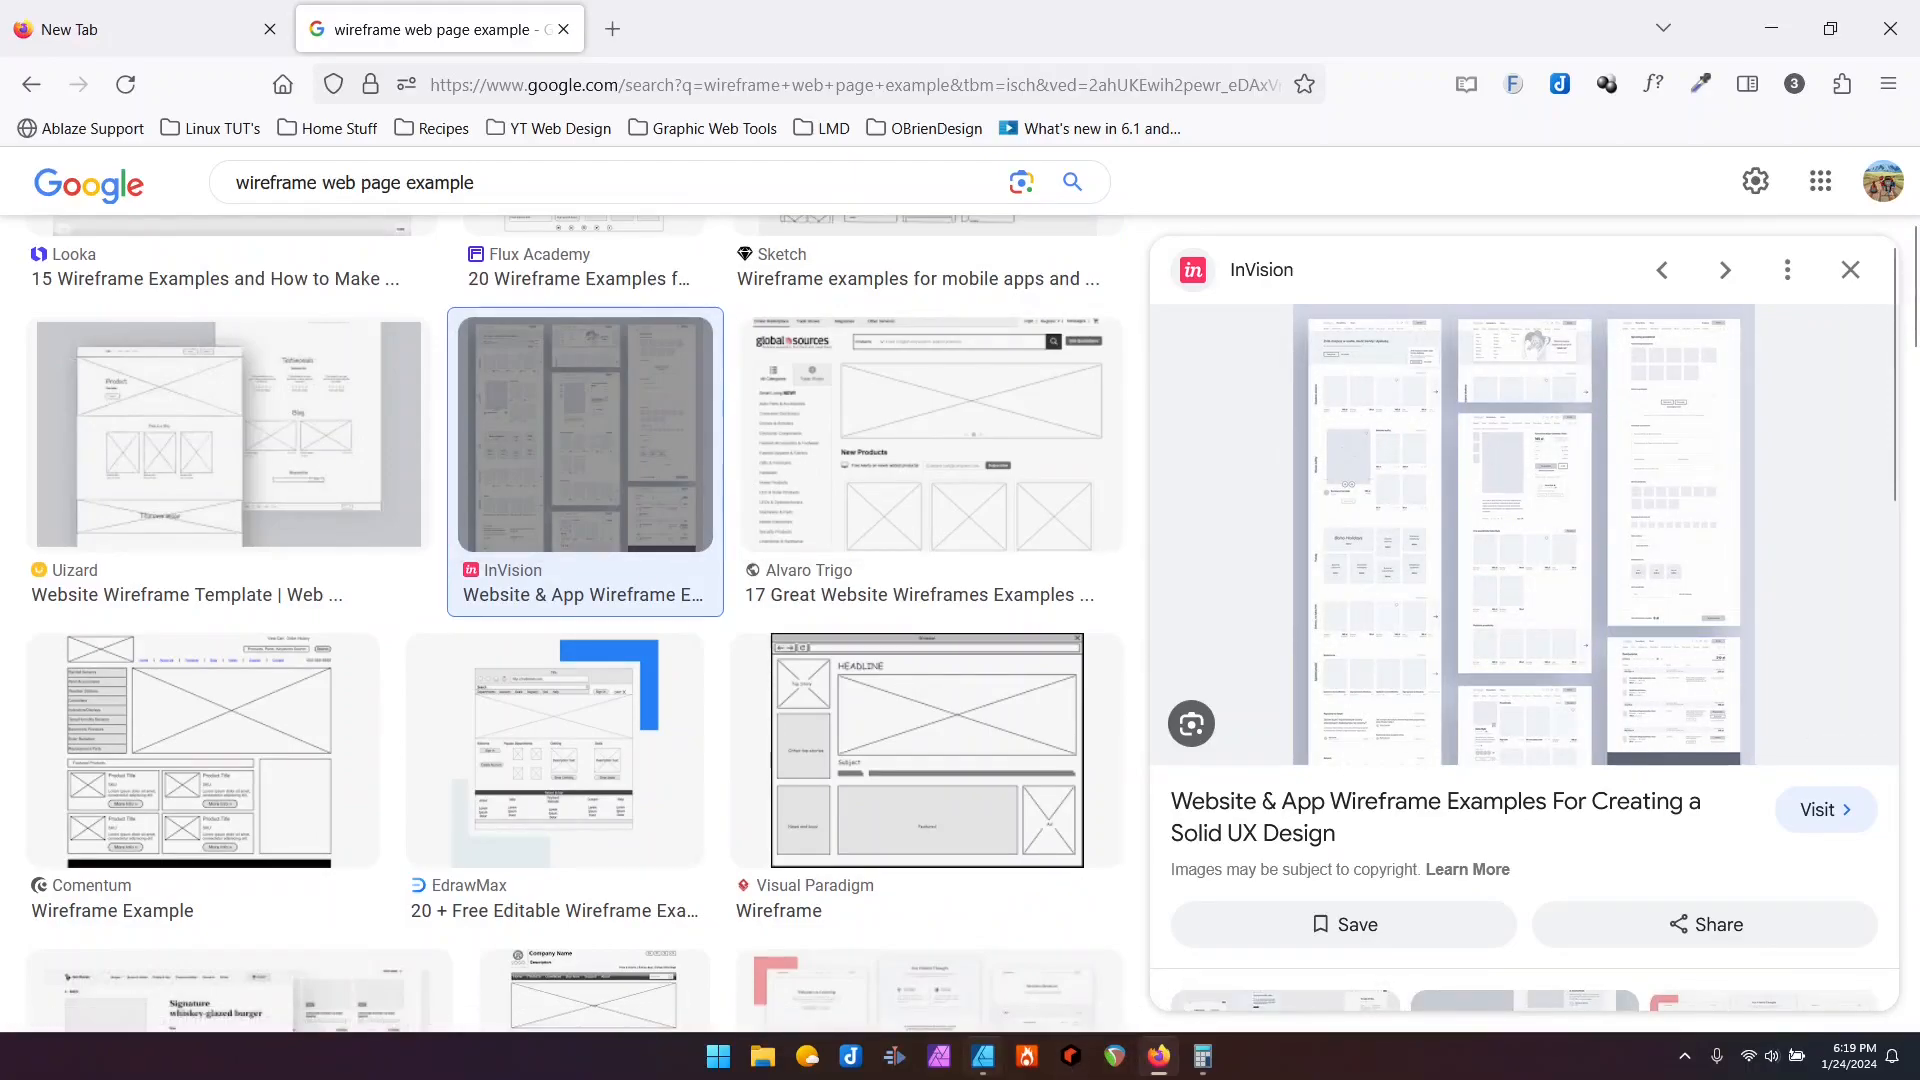
{"action": "left_click", "coordinate": [983, 1068]}
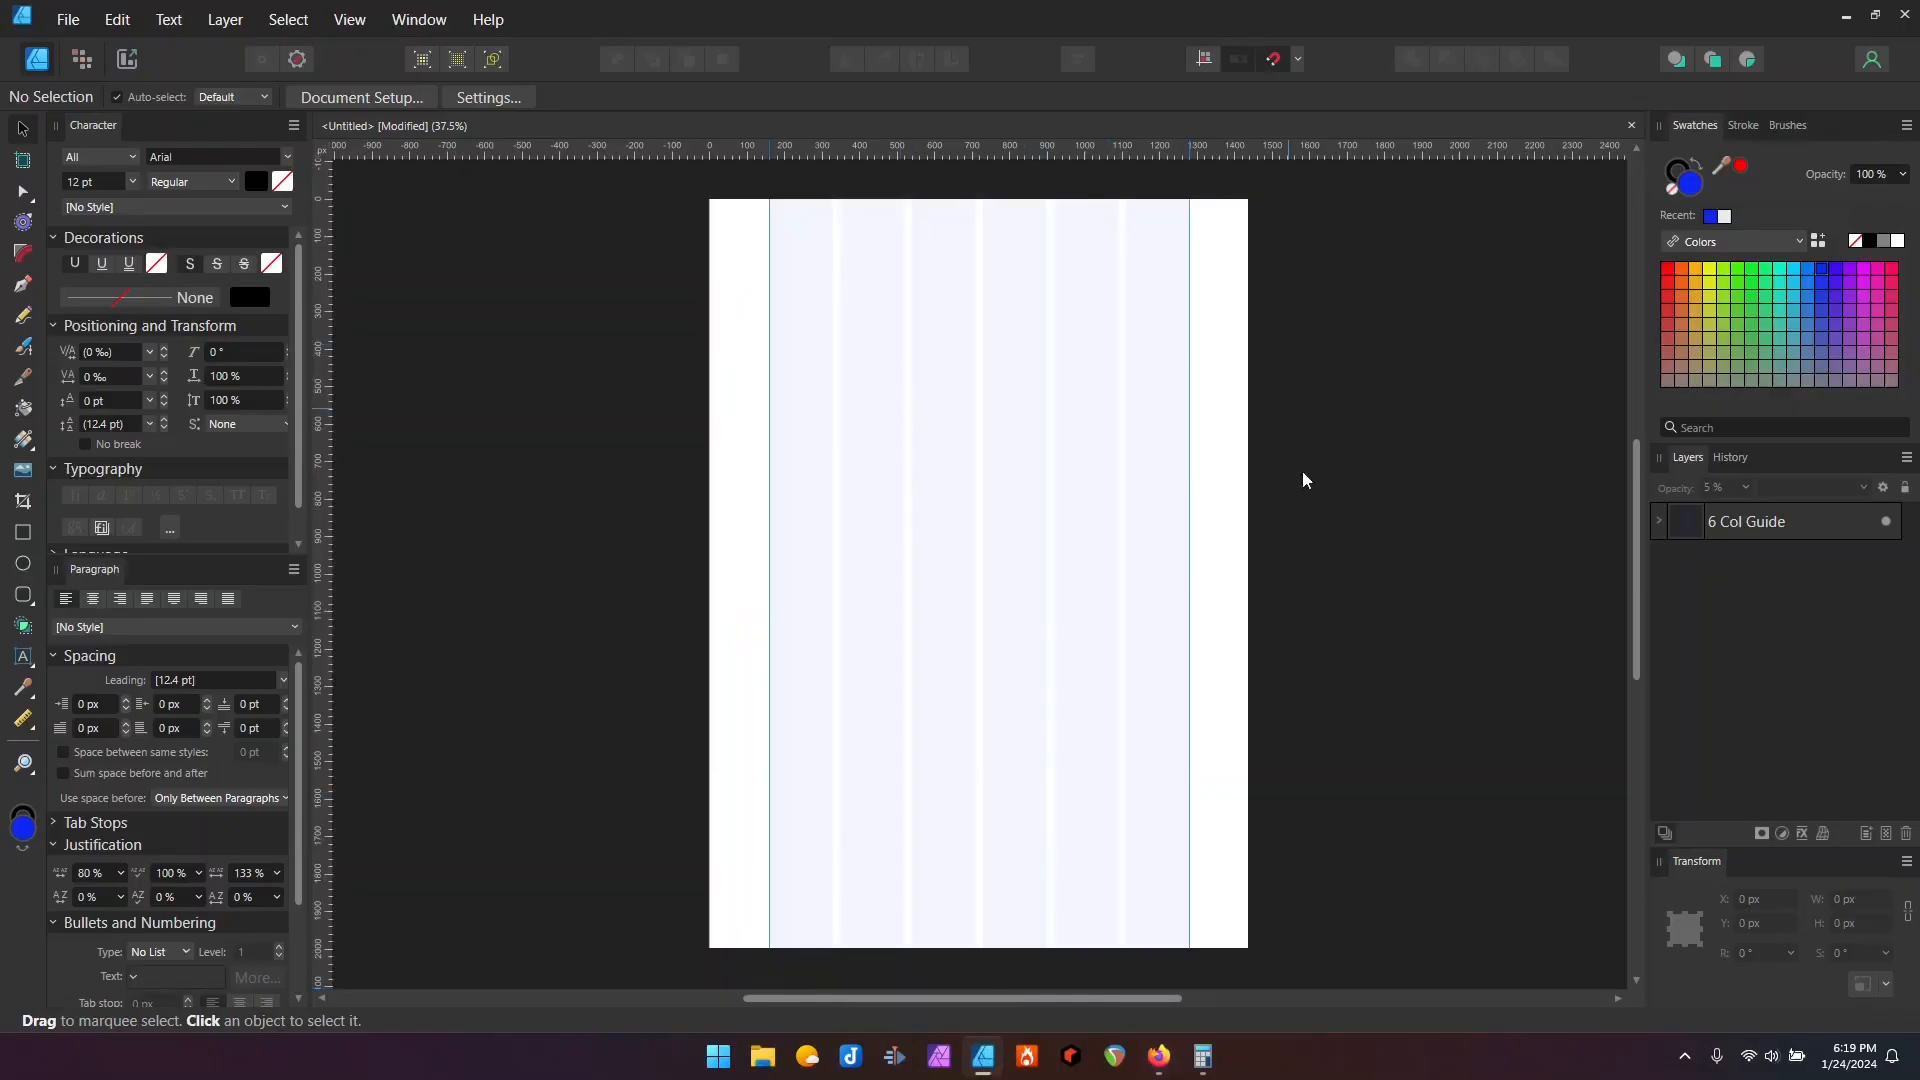
{"action": "left_click", "coordinate": [1160, 1058]}
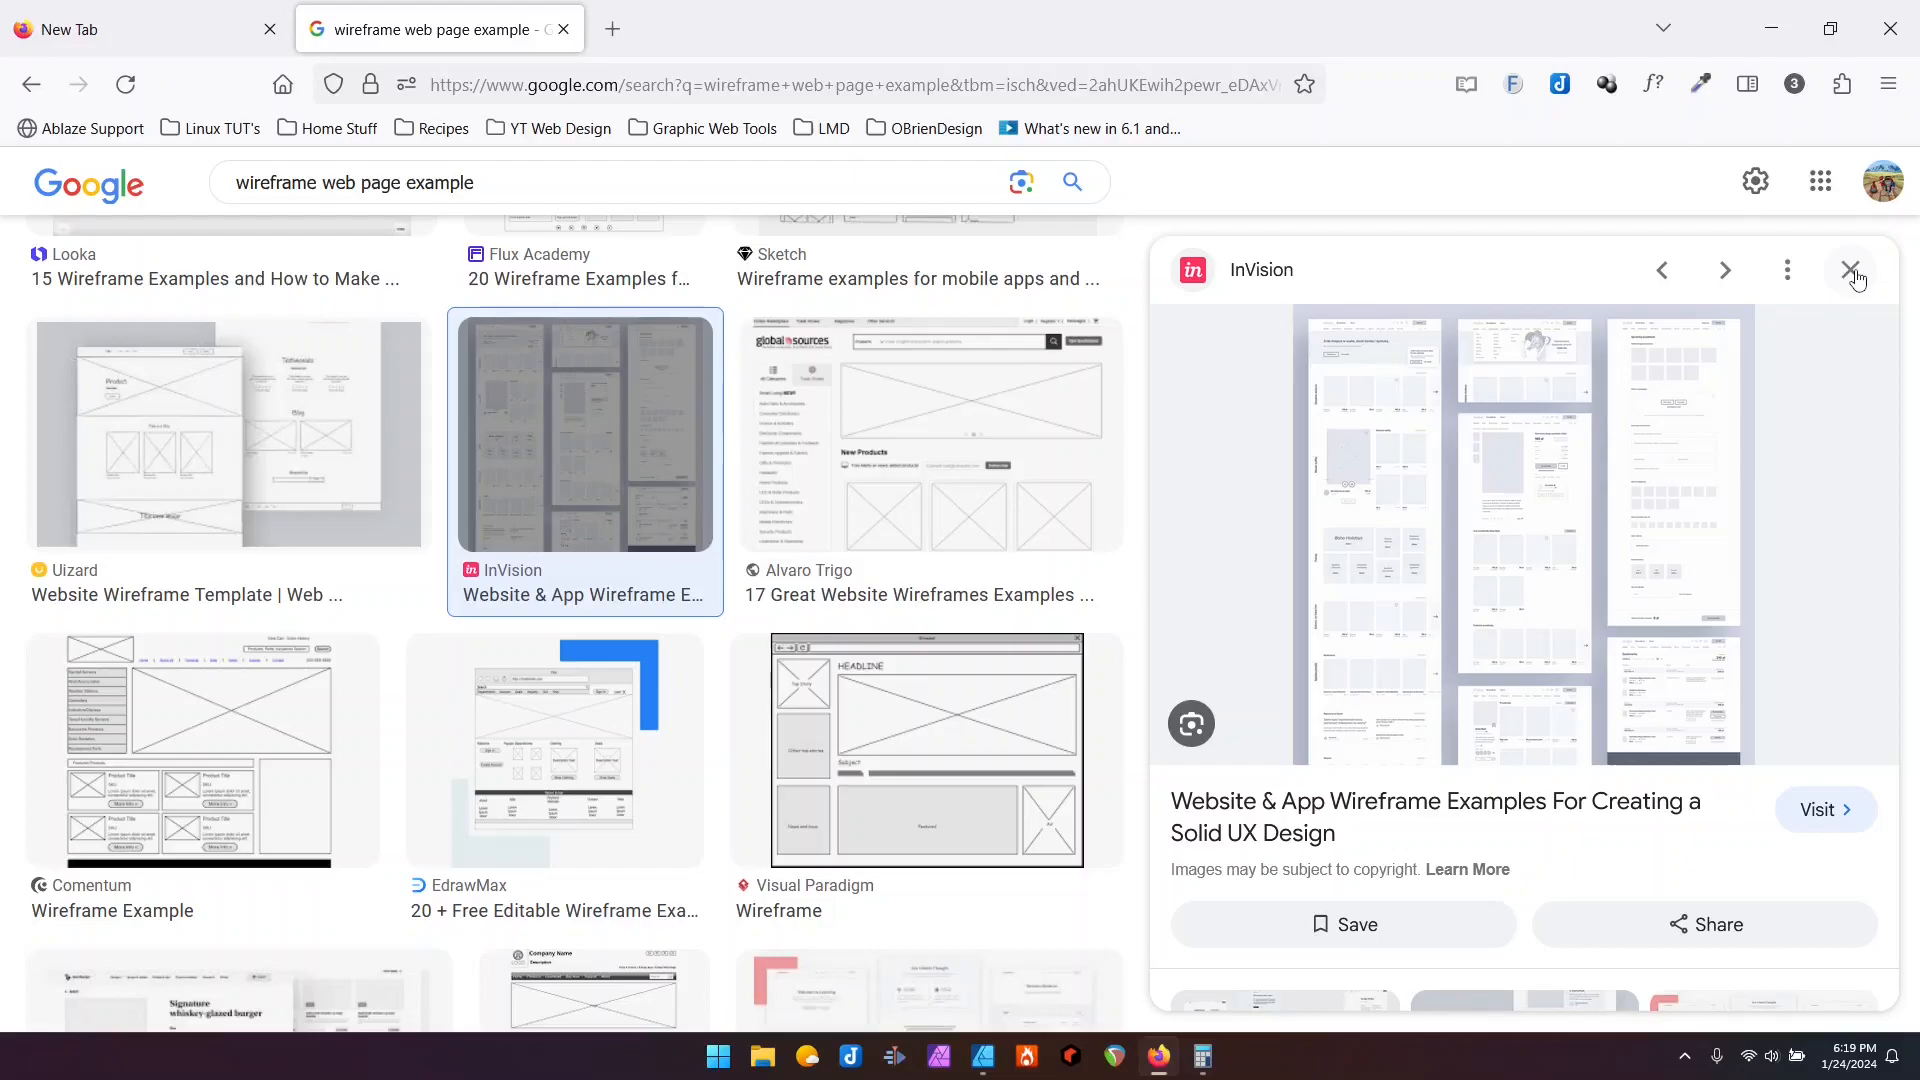
{"action": "left_click", "coordinate": [983, 1056]}
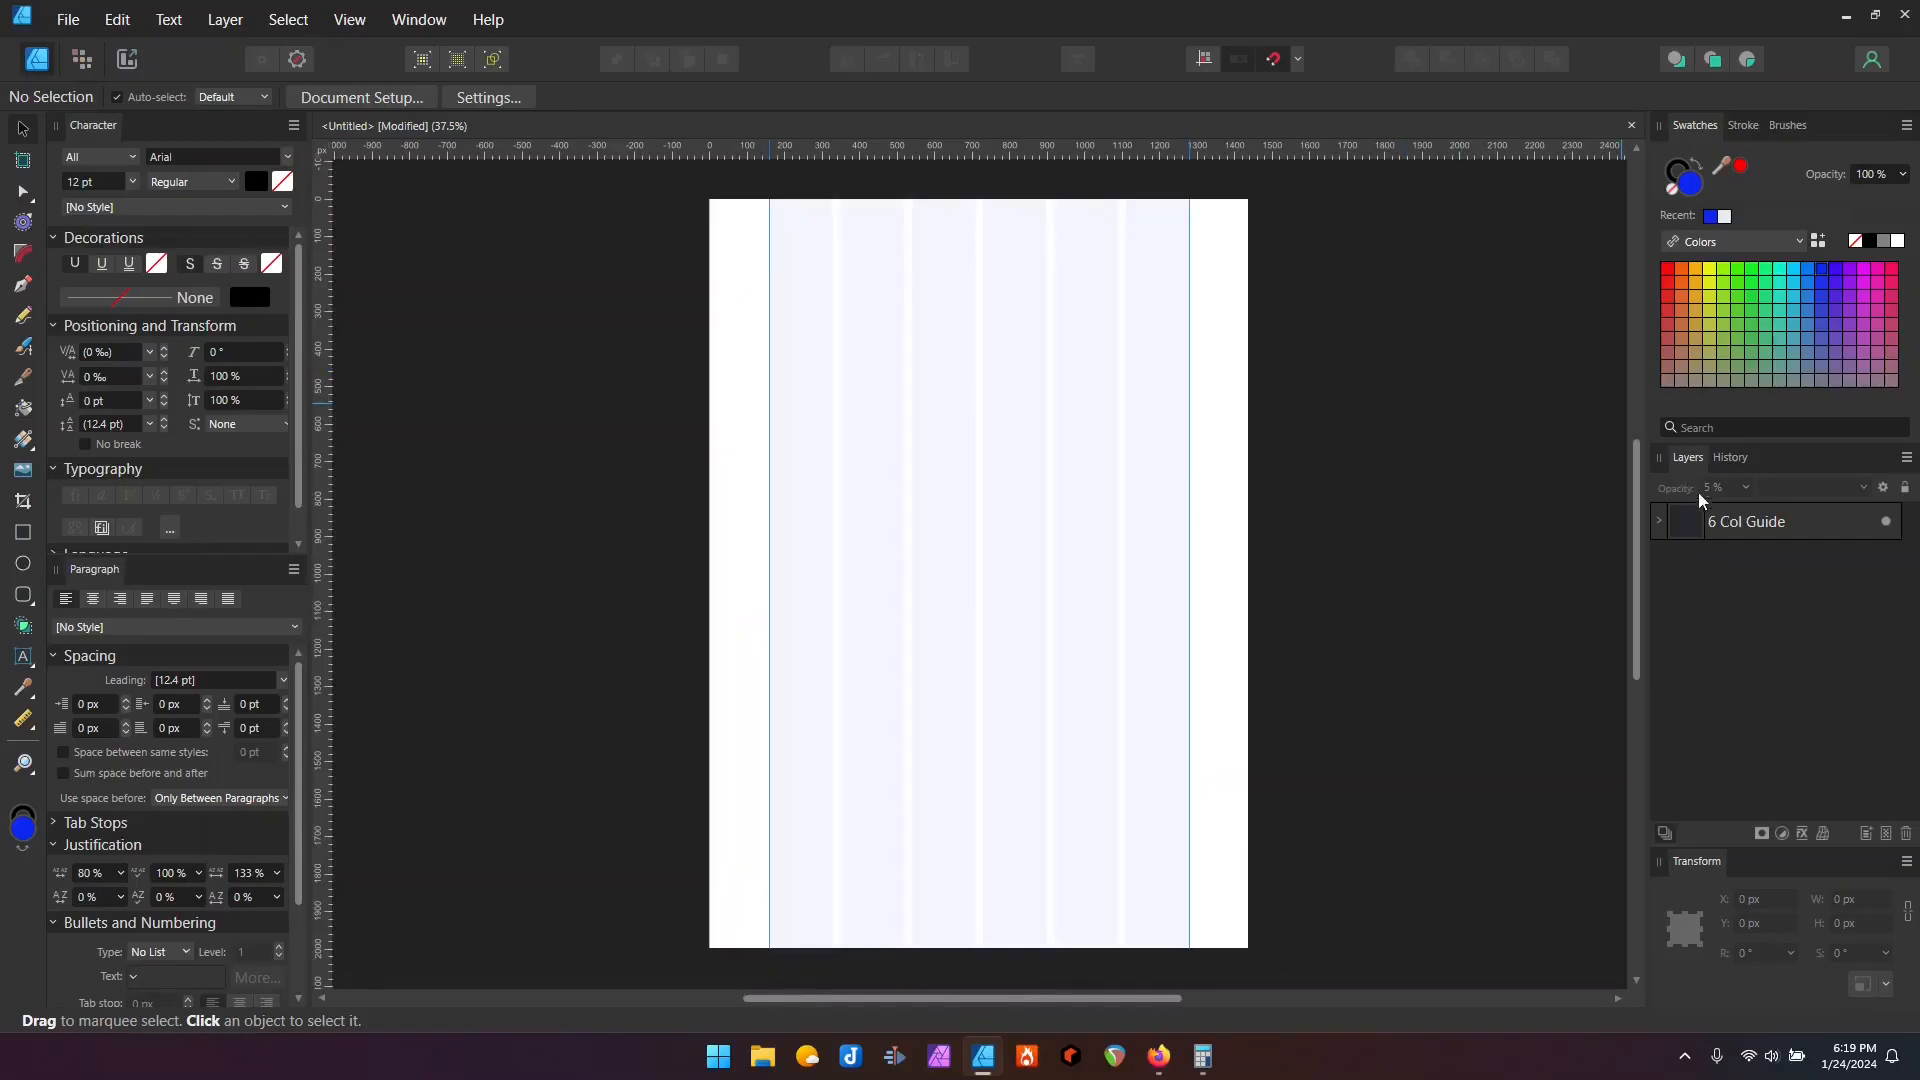
Step: Hide the 6 Col Guide group and draw a rectangle about 1120 px by 187 px spanning the two vertical margin guides
{"action": "left_click", "coordinate": [1885, 521]}
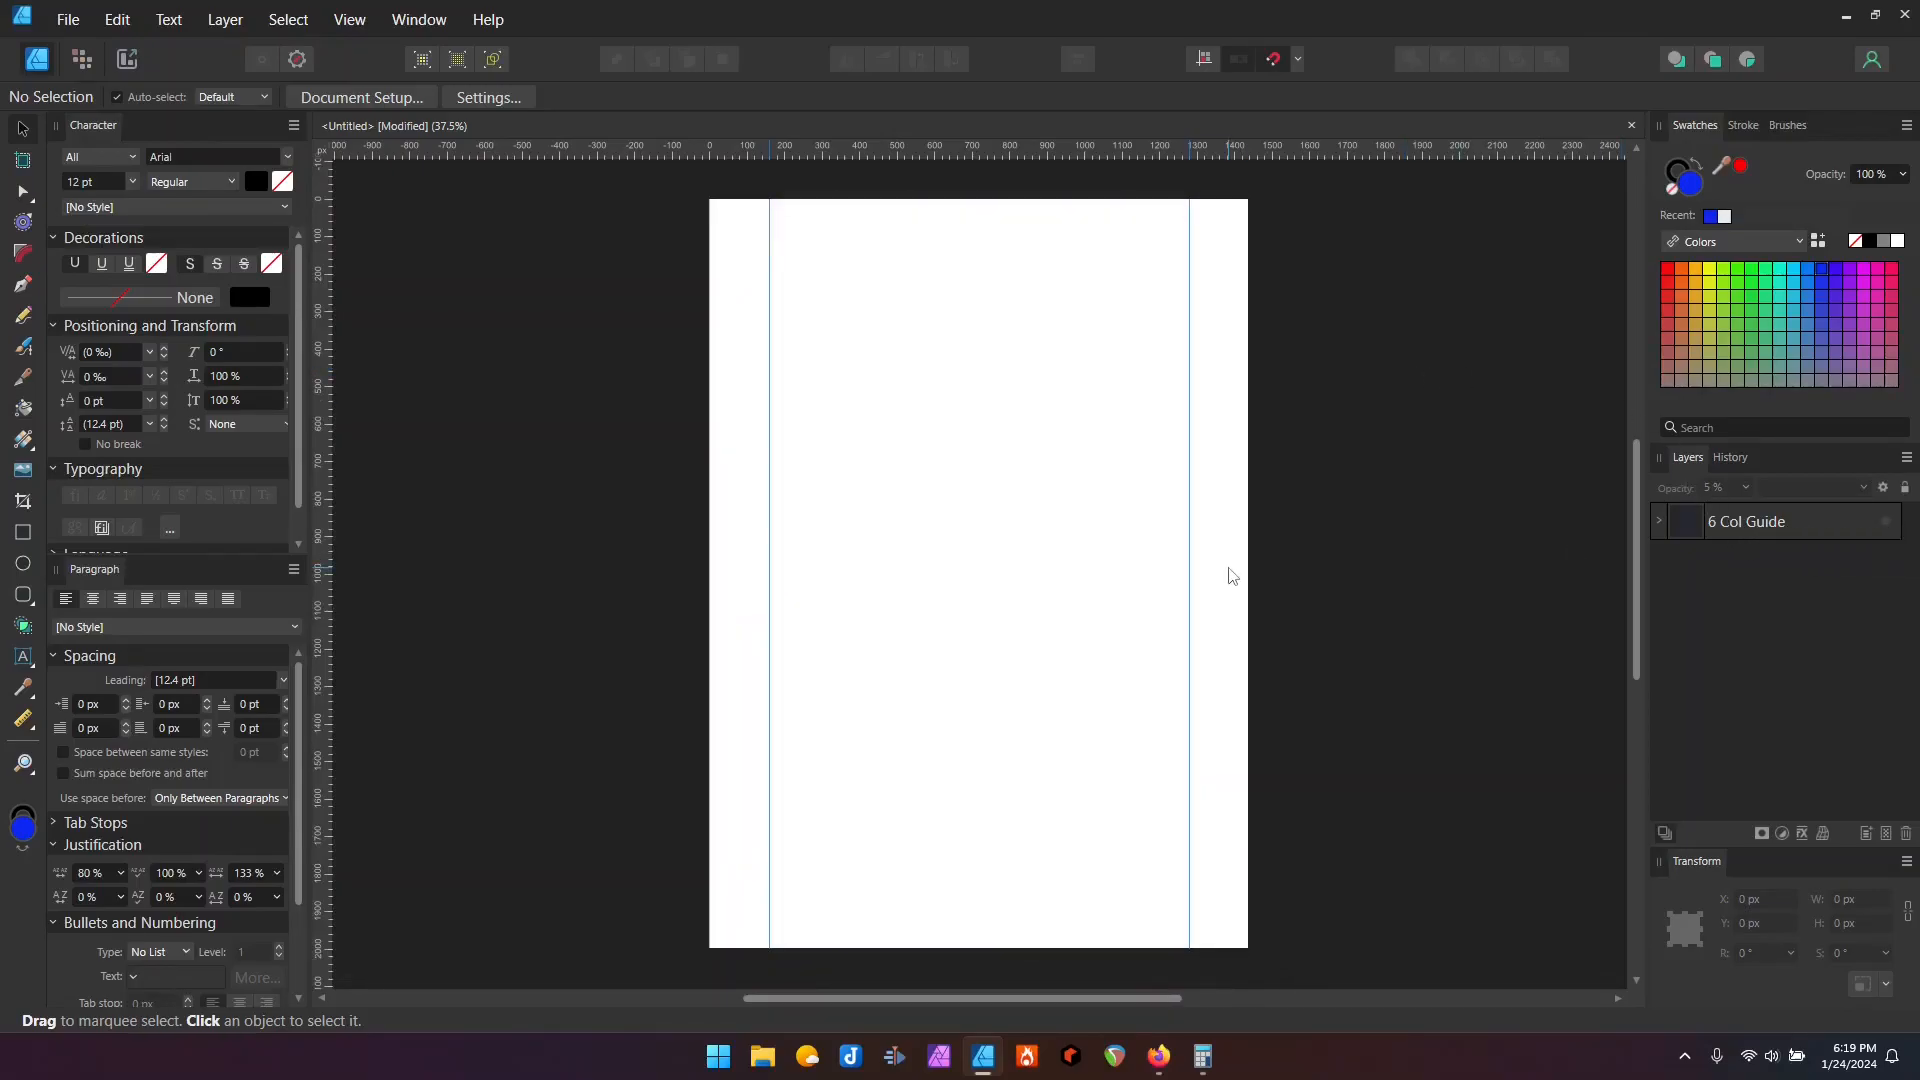
{"action": "left_click", "coordinate": [23, 532]}
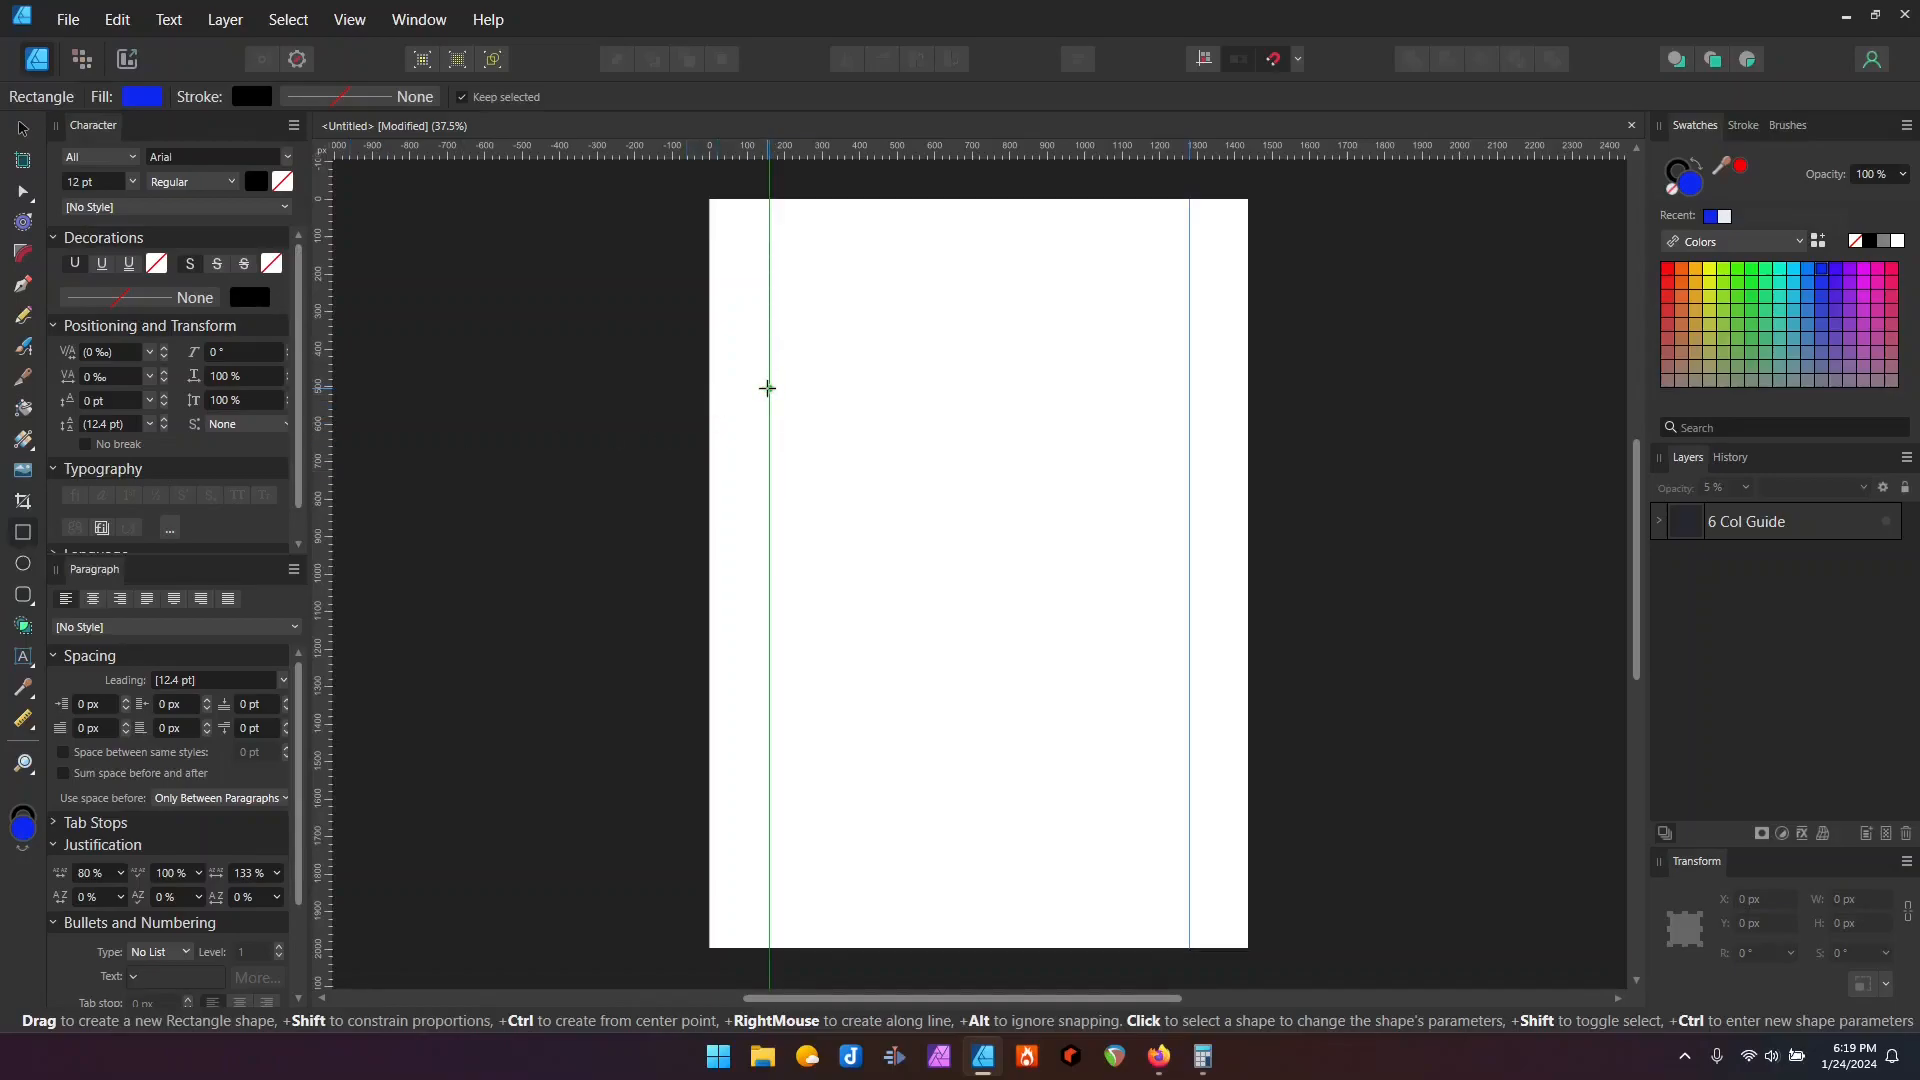
{"action": "left_click_drag", "start_coordinate": [770, 391], "coordinate": [1189, 461]}
Step: Switch to Calculator and work out the total gutter width for twelve columns as 11 × 20
{"action": "left_click", "coordinate": [1203, 1056]}
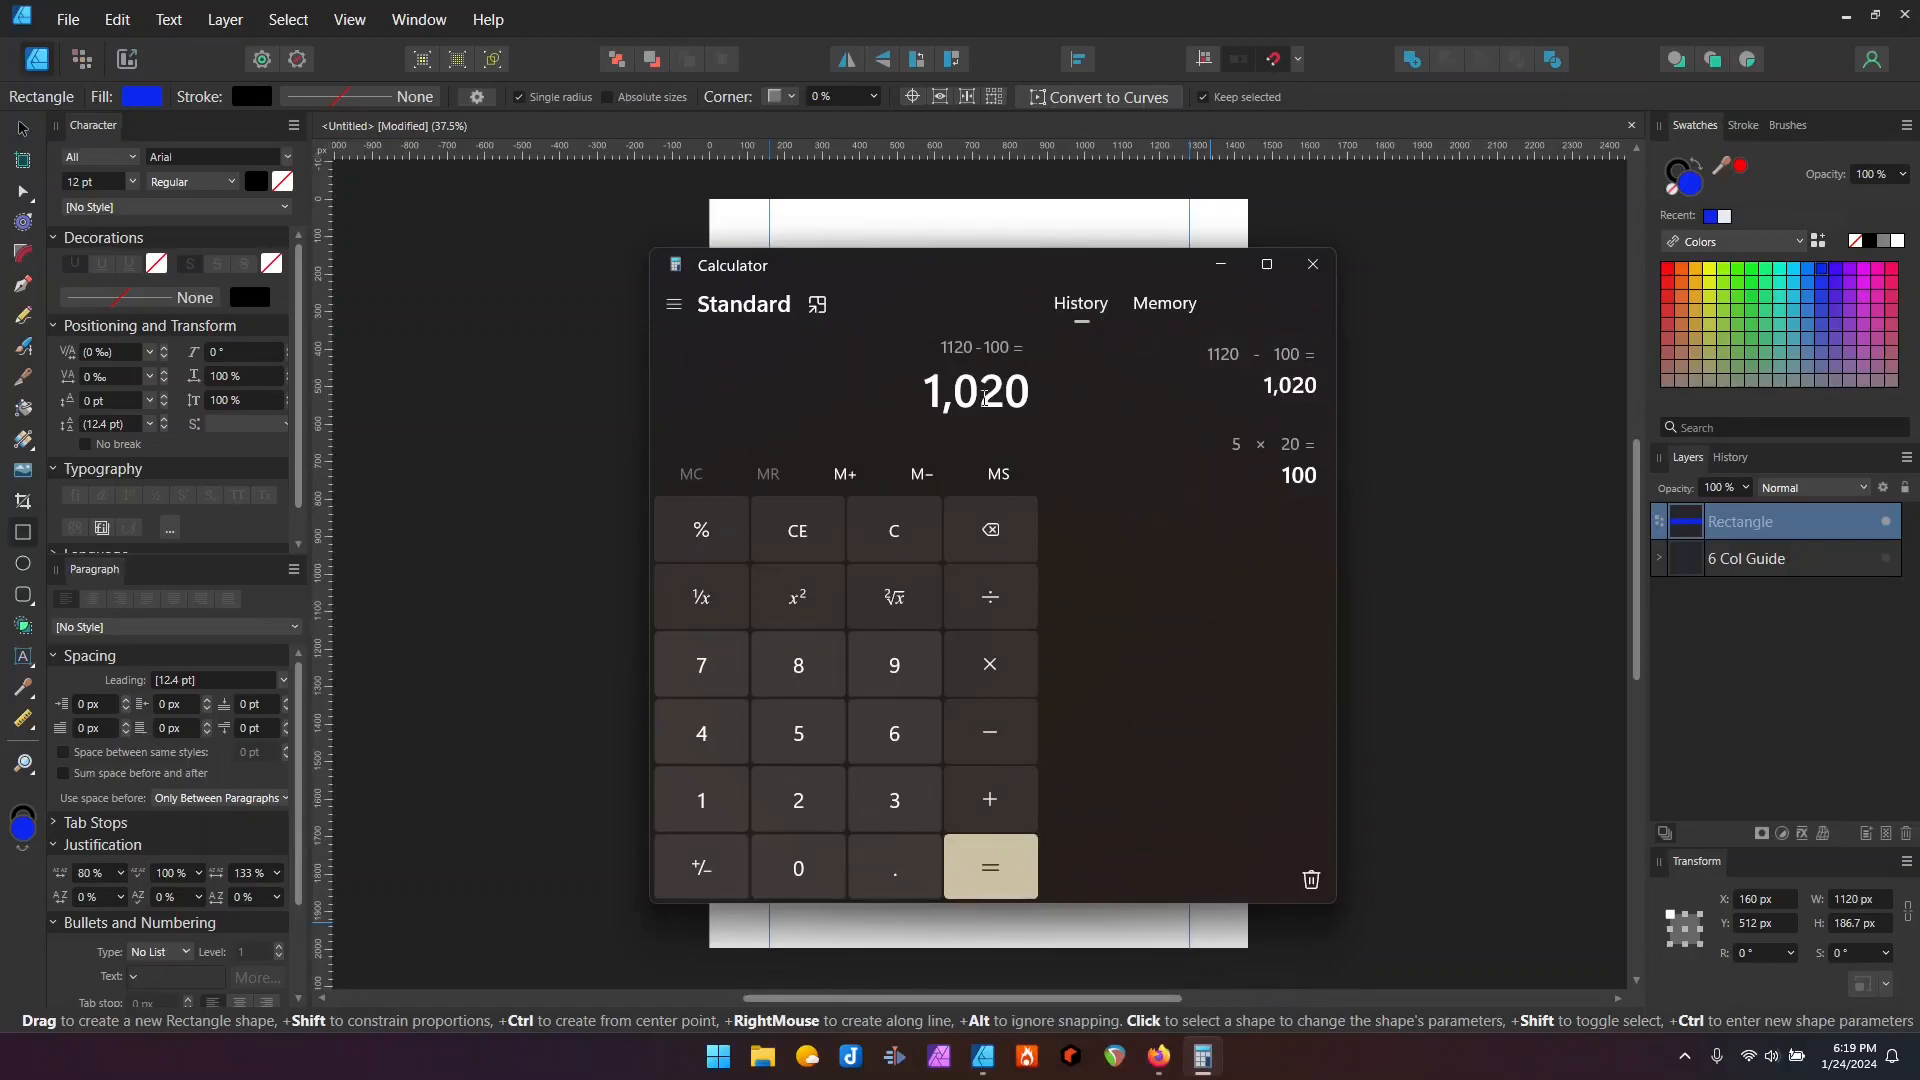
{"action": "left_click", "coordinate": [888, 533]}
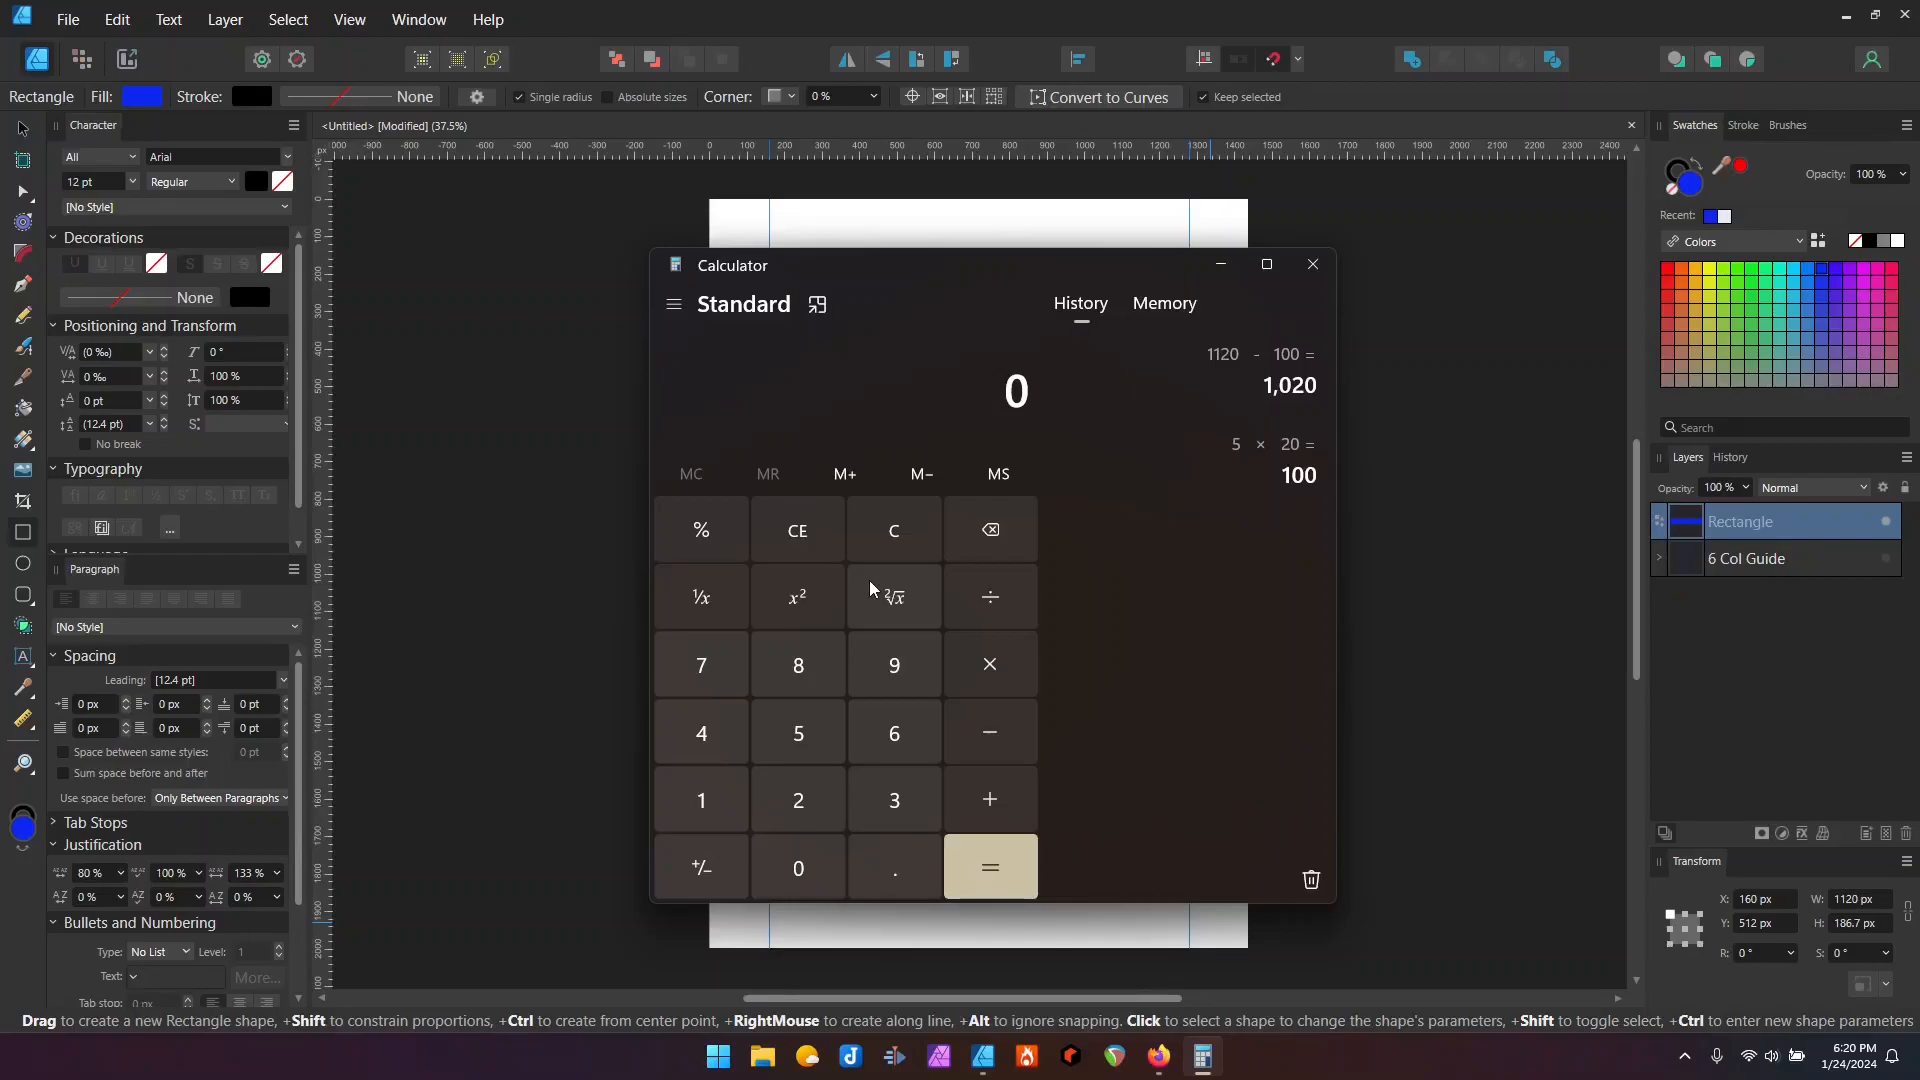
{"action": "left_click", "coordinate": [701, 805]}
{"action": "left_click", "coordinate": [701, 805]}
{"action": "left_click", "coordinate": [1002, 676]}
{"action": "left_click", "coordinate": [795, 801]}
{"action": "left_click", "coordinate": [805, 866]}
{"action": "left_click", "coordinate": [990, 866]}
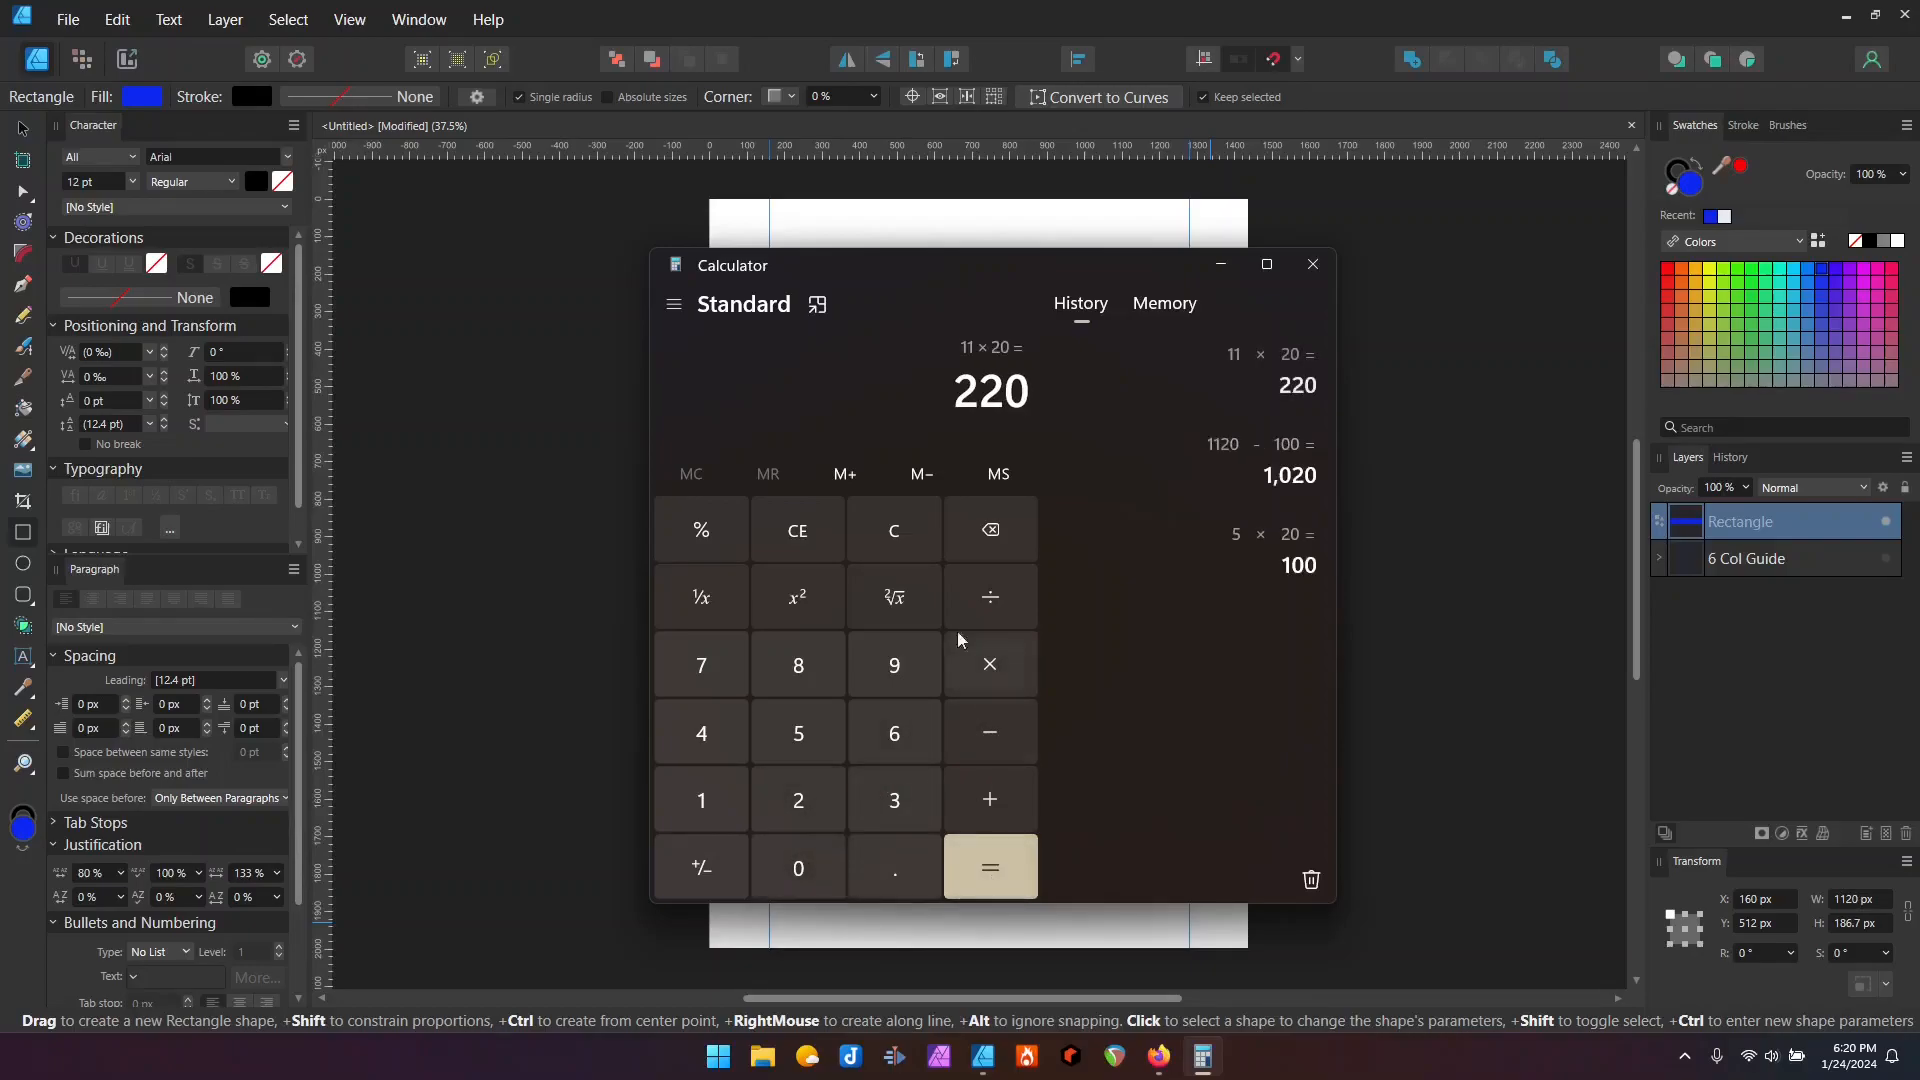
Step: Subtract the 220 px of gutters from the 1120 px content width in Calculator and close it
{"action": "left_click", "coordinate": [894, 530]}
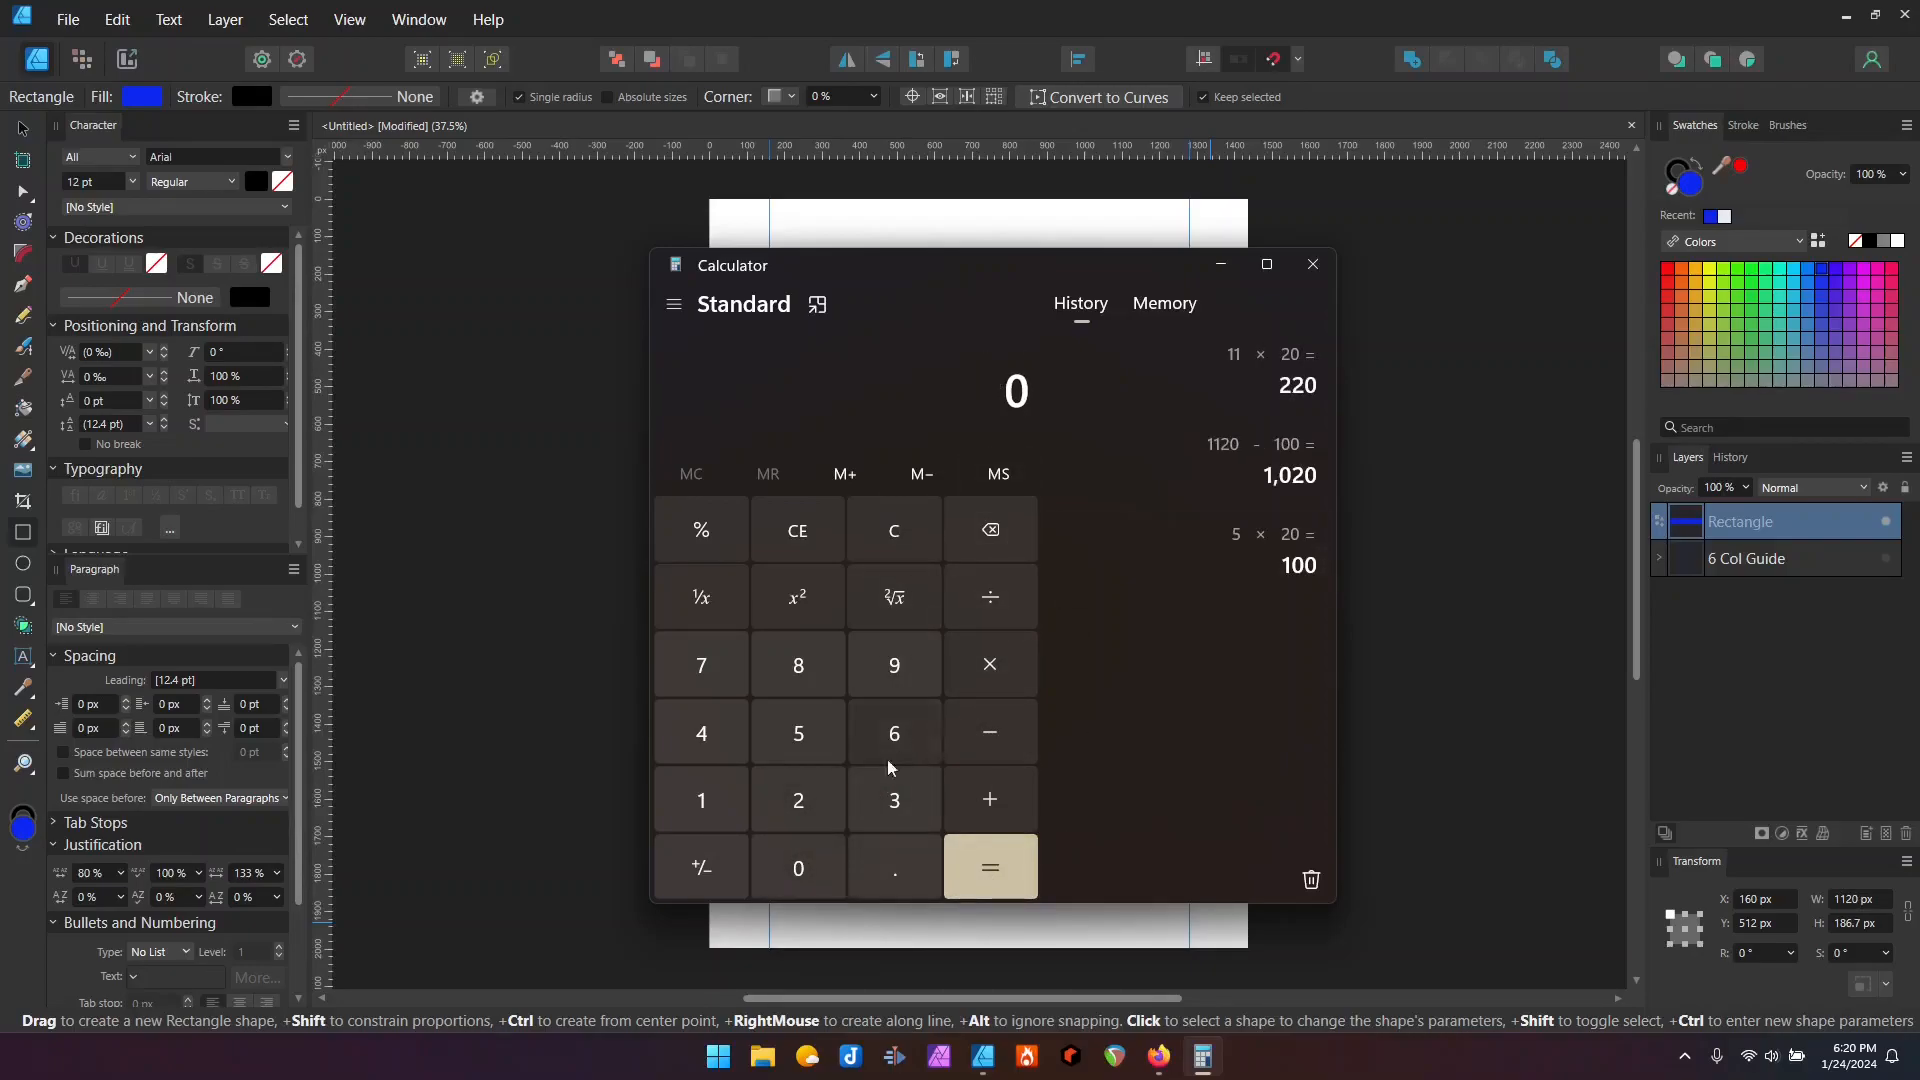
{"action": "left_click", "coordinate": [701, 803]}
{"action": "left_click", "coordinate": [701, 803]}
{"action": "left_click", "coordinate": [795, 802]}
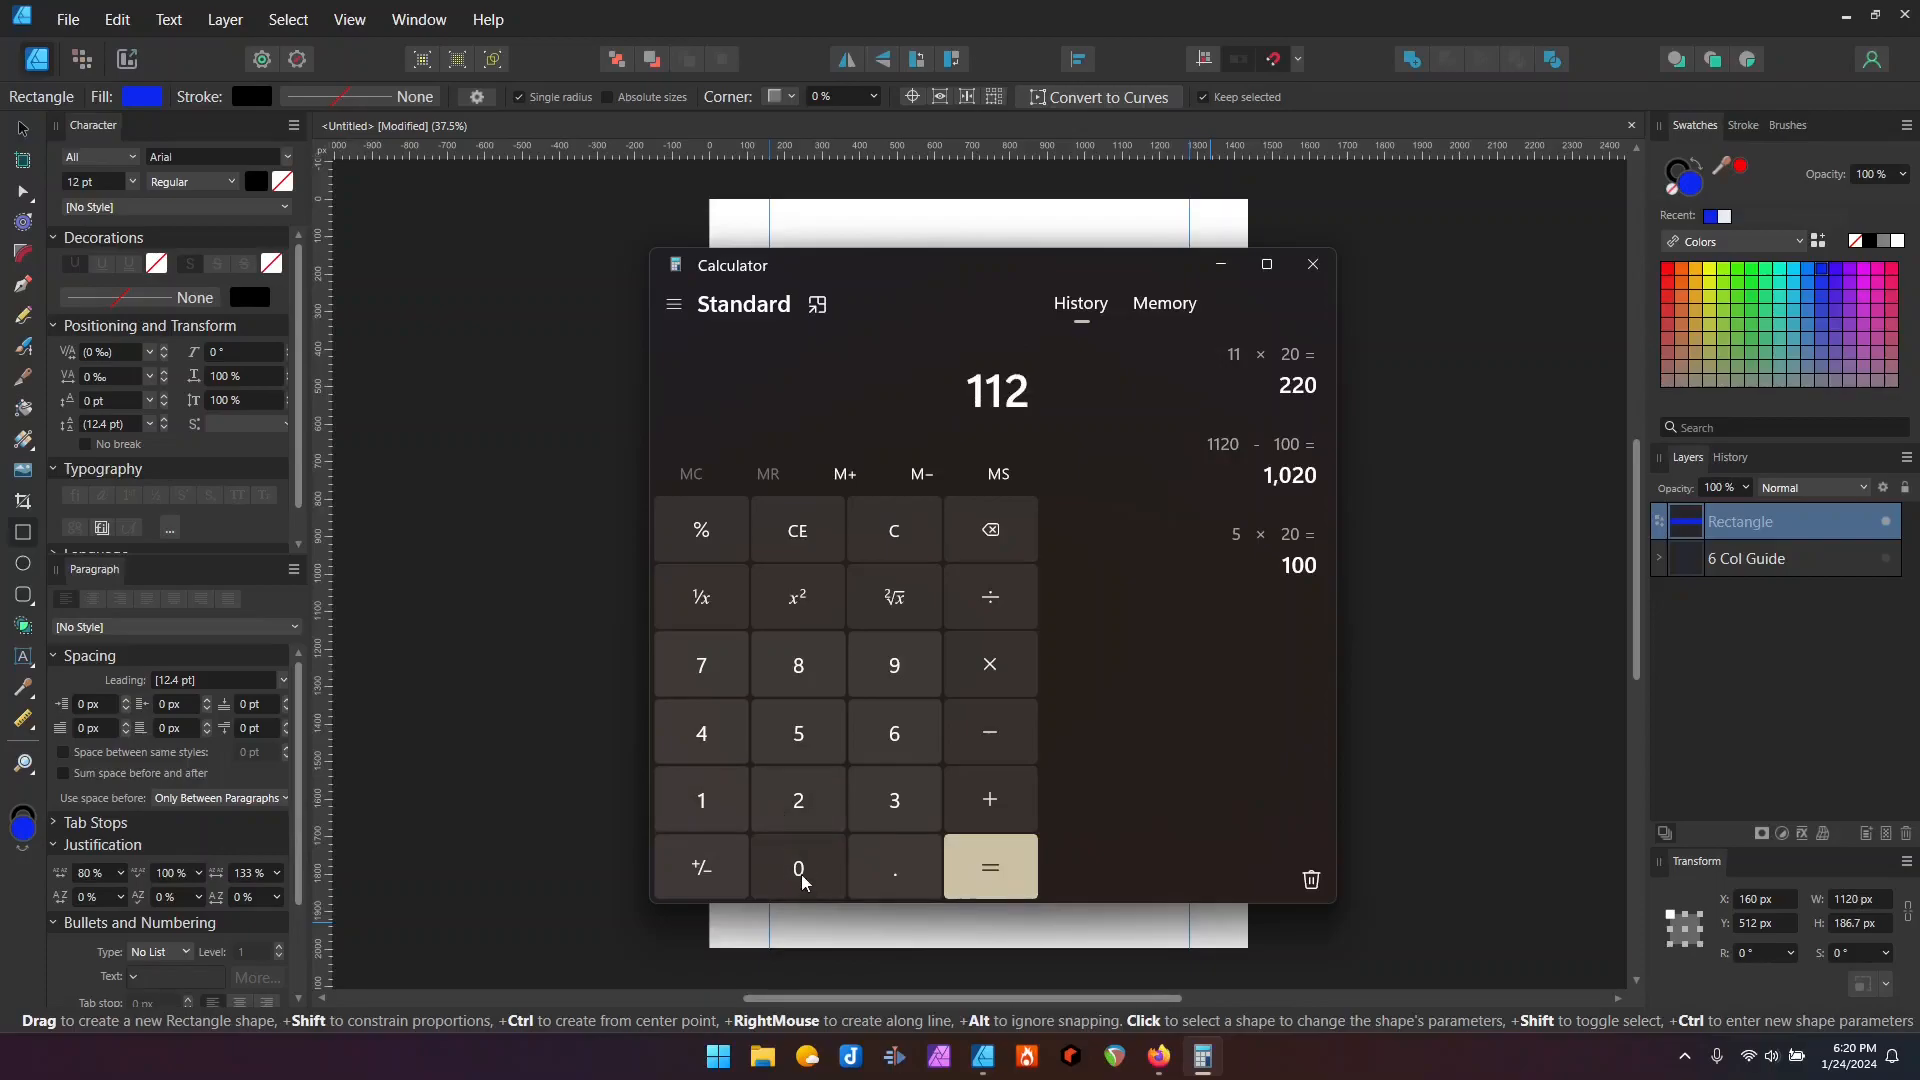
{"action": "left_click", "coordinate": [802, 870]}
{"action": "left_click", "coordinate": [989, 733]}
{"action": "left_click", "coordinate": [798, 800]}
{"action": "left_click", "coordinate": [798, 800]}
{"action": "left_click", "coordinate": [799, 870]}
{"action": "left_click", "coordinate": [990, 865]}
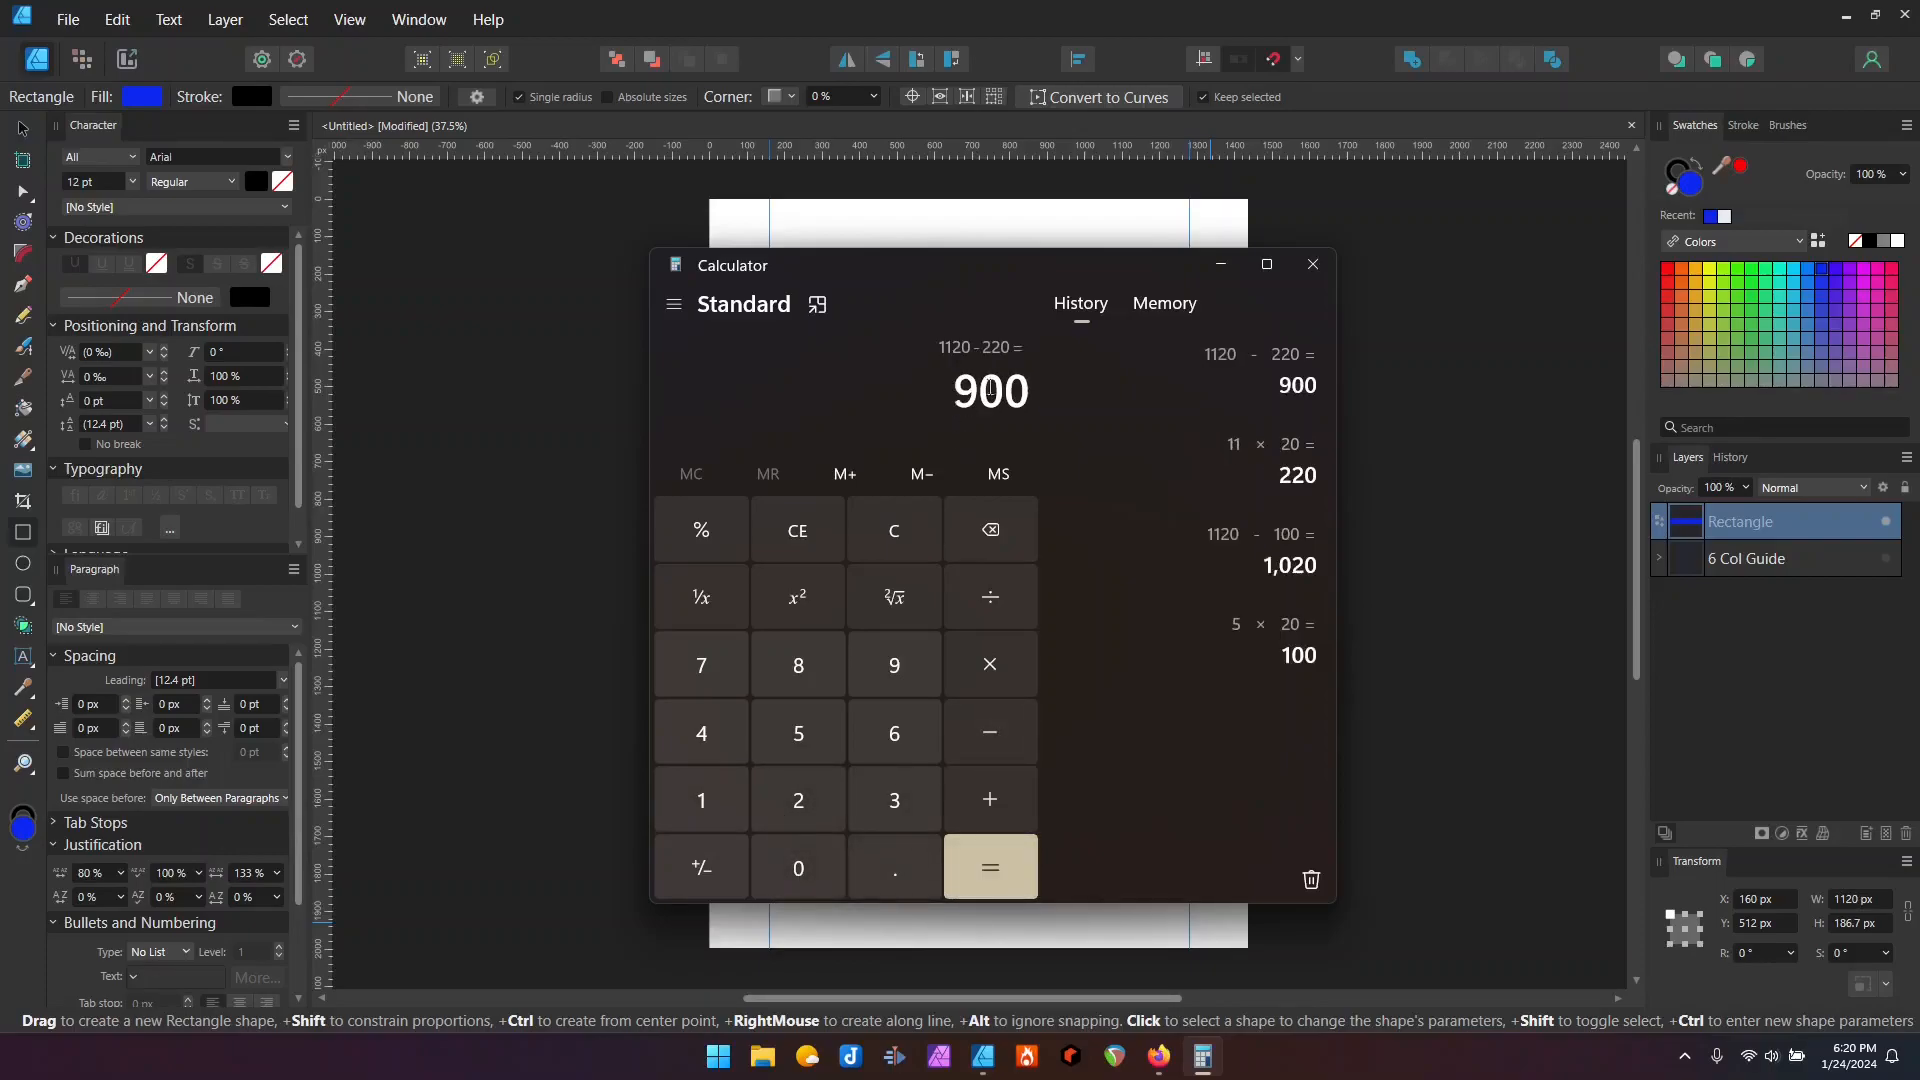
{"action": "left_click", "coordinate": [1313, 264]}
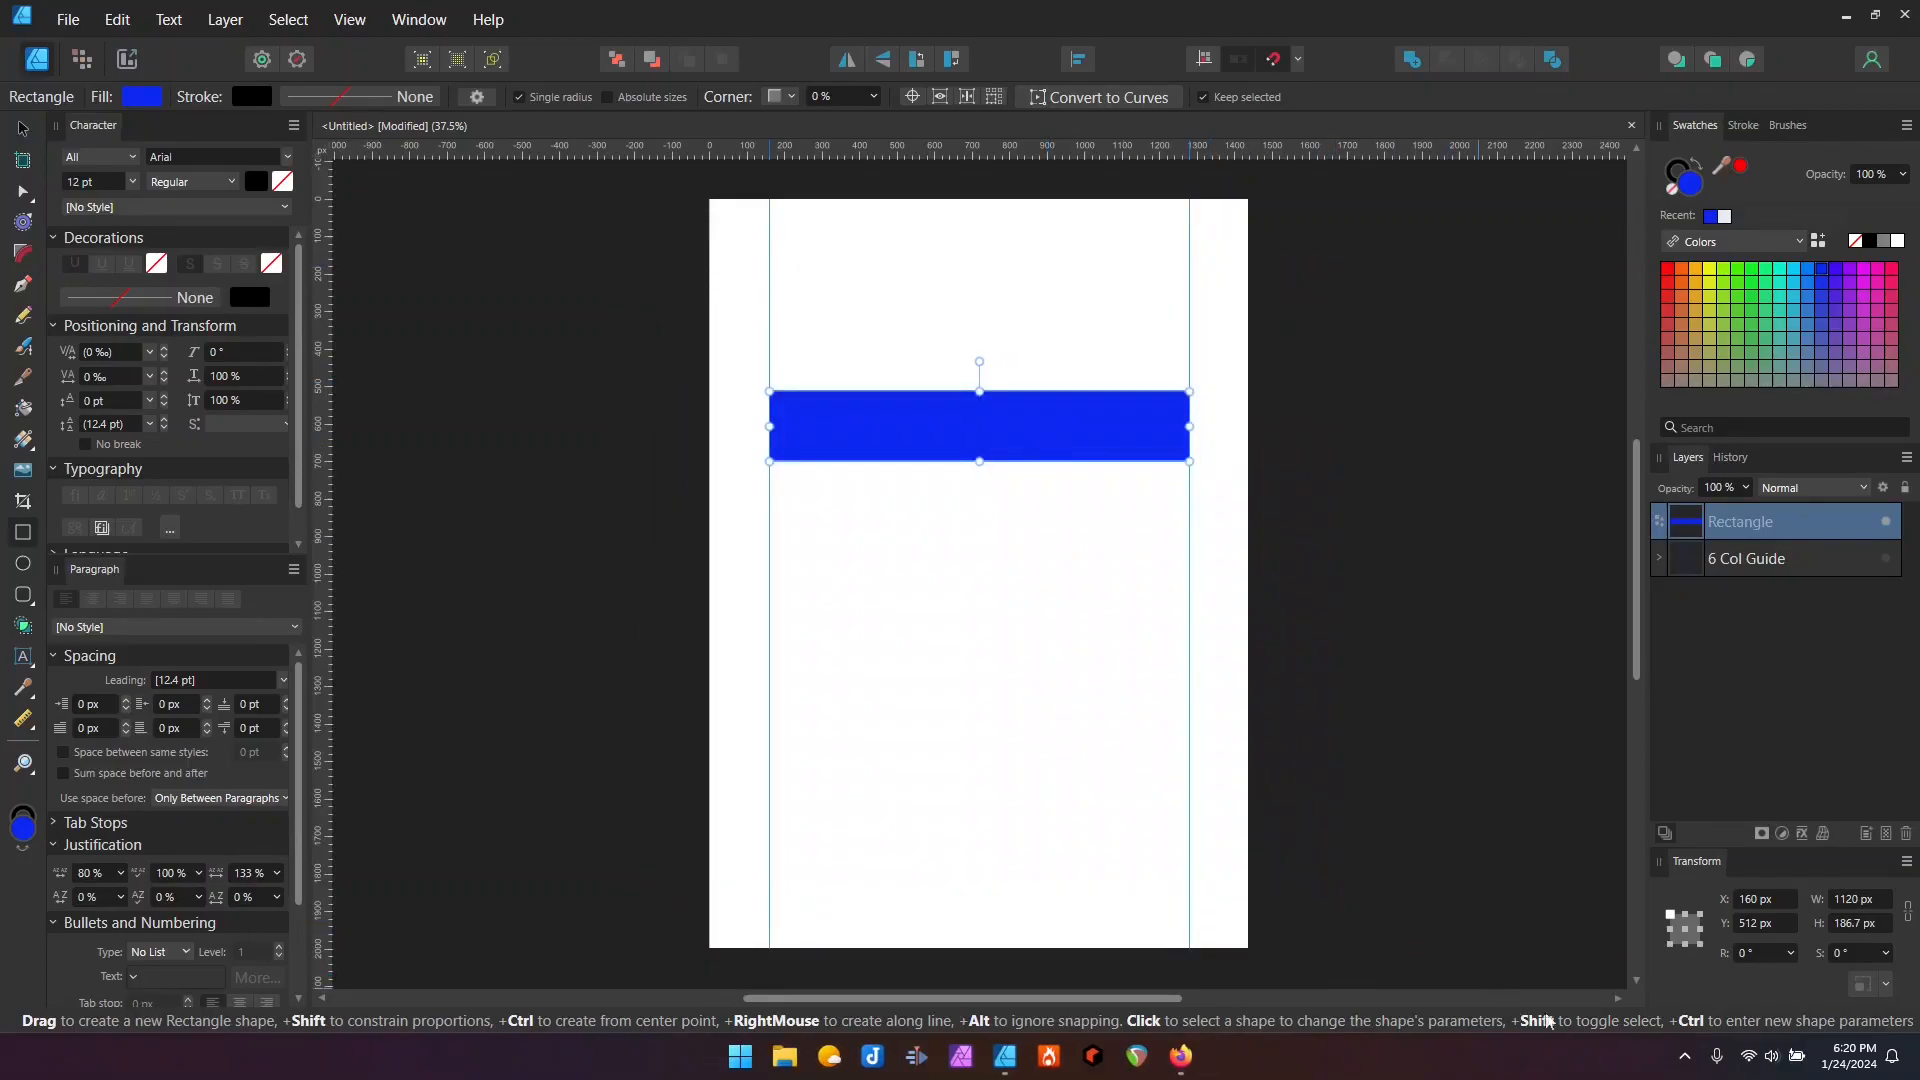
Step: Set the blue rectangle's width to 900/12 px to make the first of twelve columns
{"action": "left_click", "coordinate": [1862, 903]}
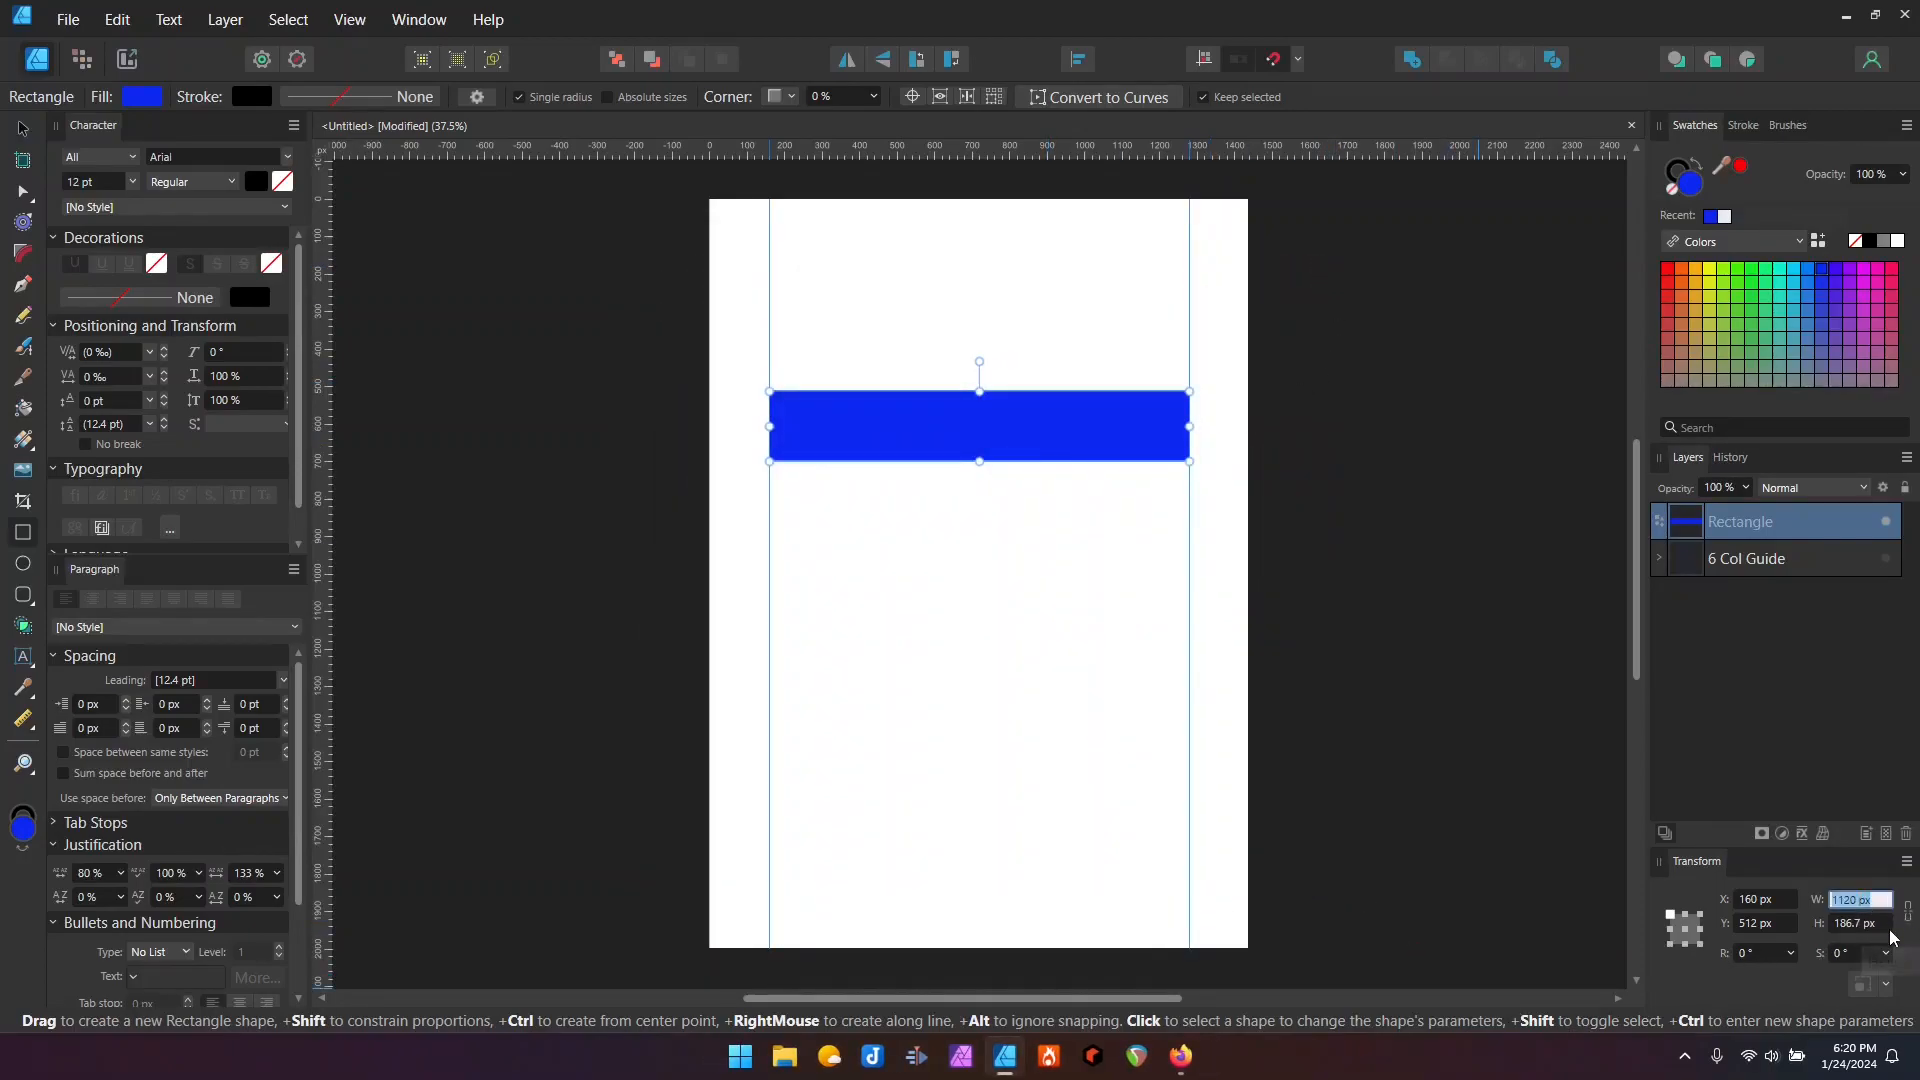
{"action": "type", "text": "900/12"}
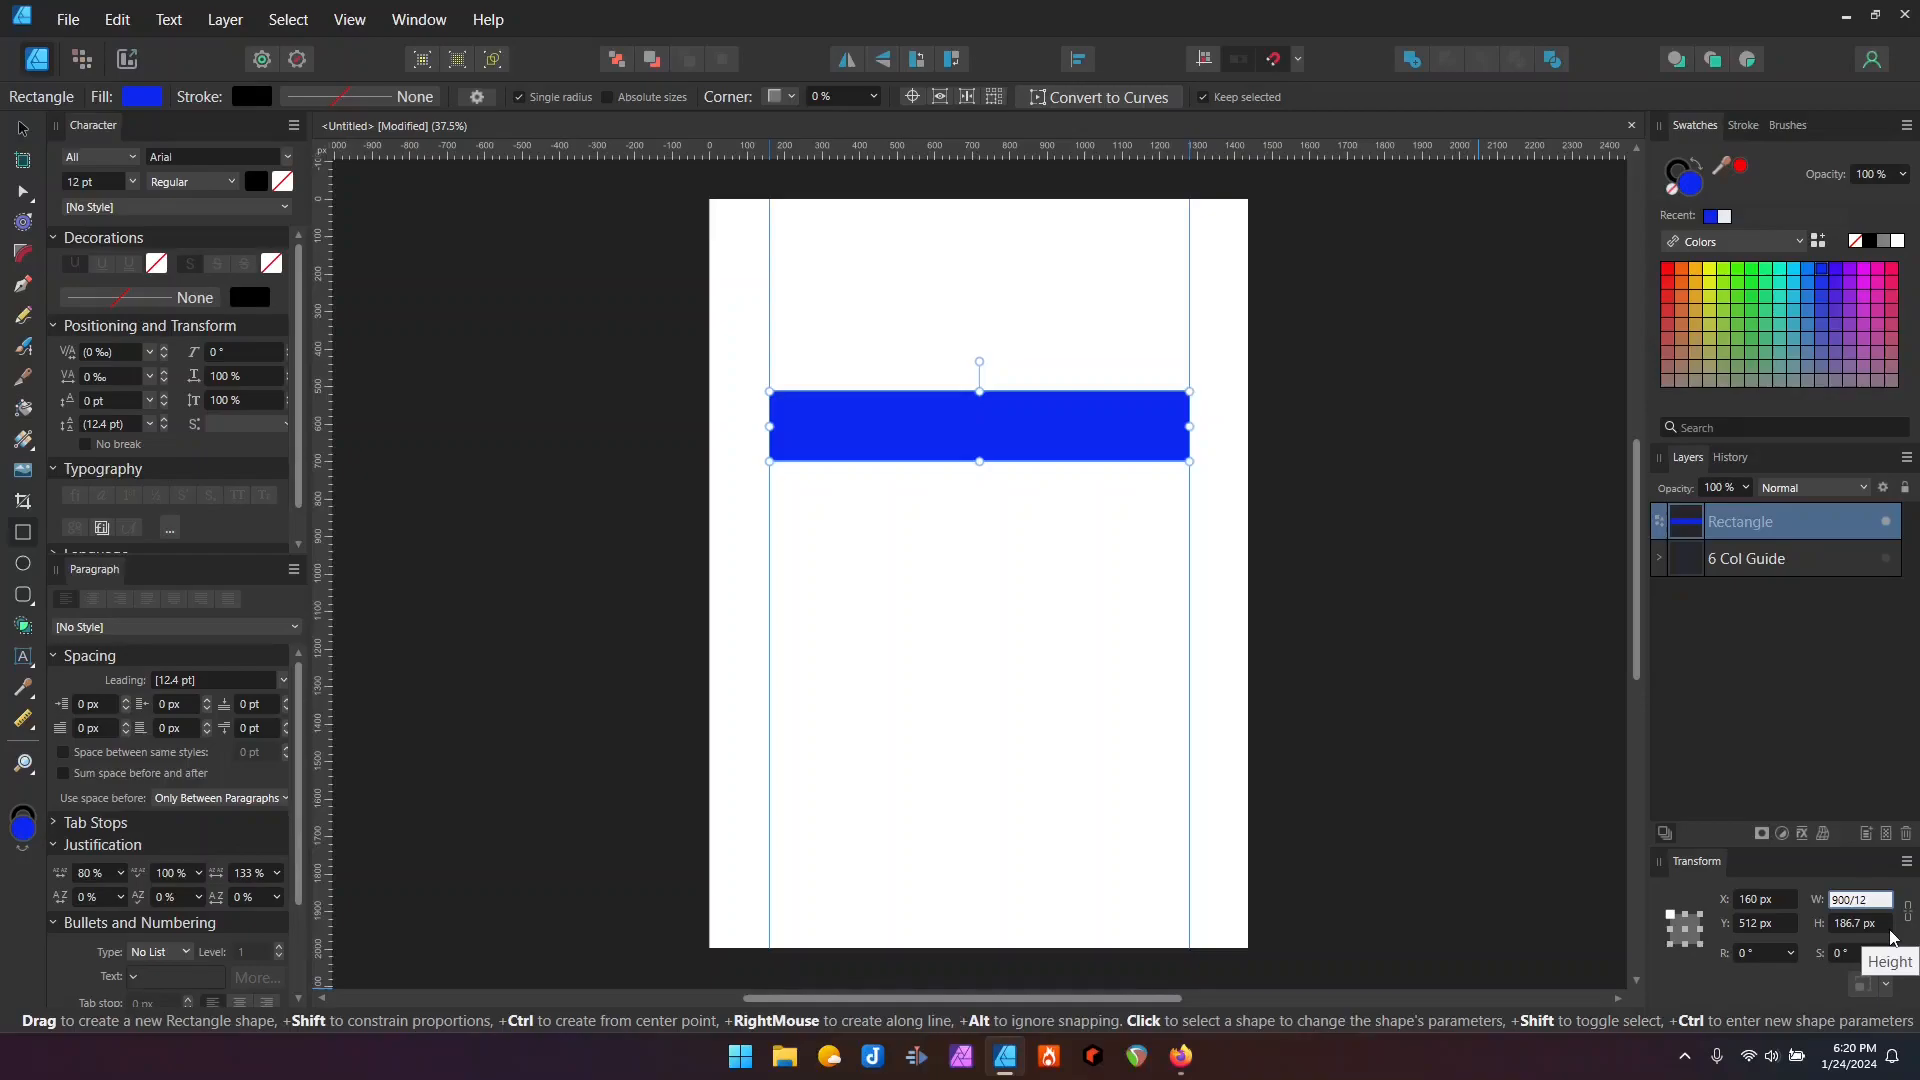
{"action": "key", "text": "Return"}
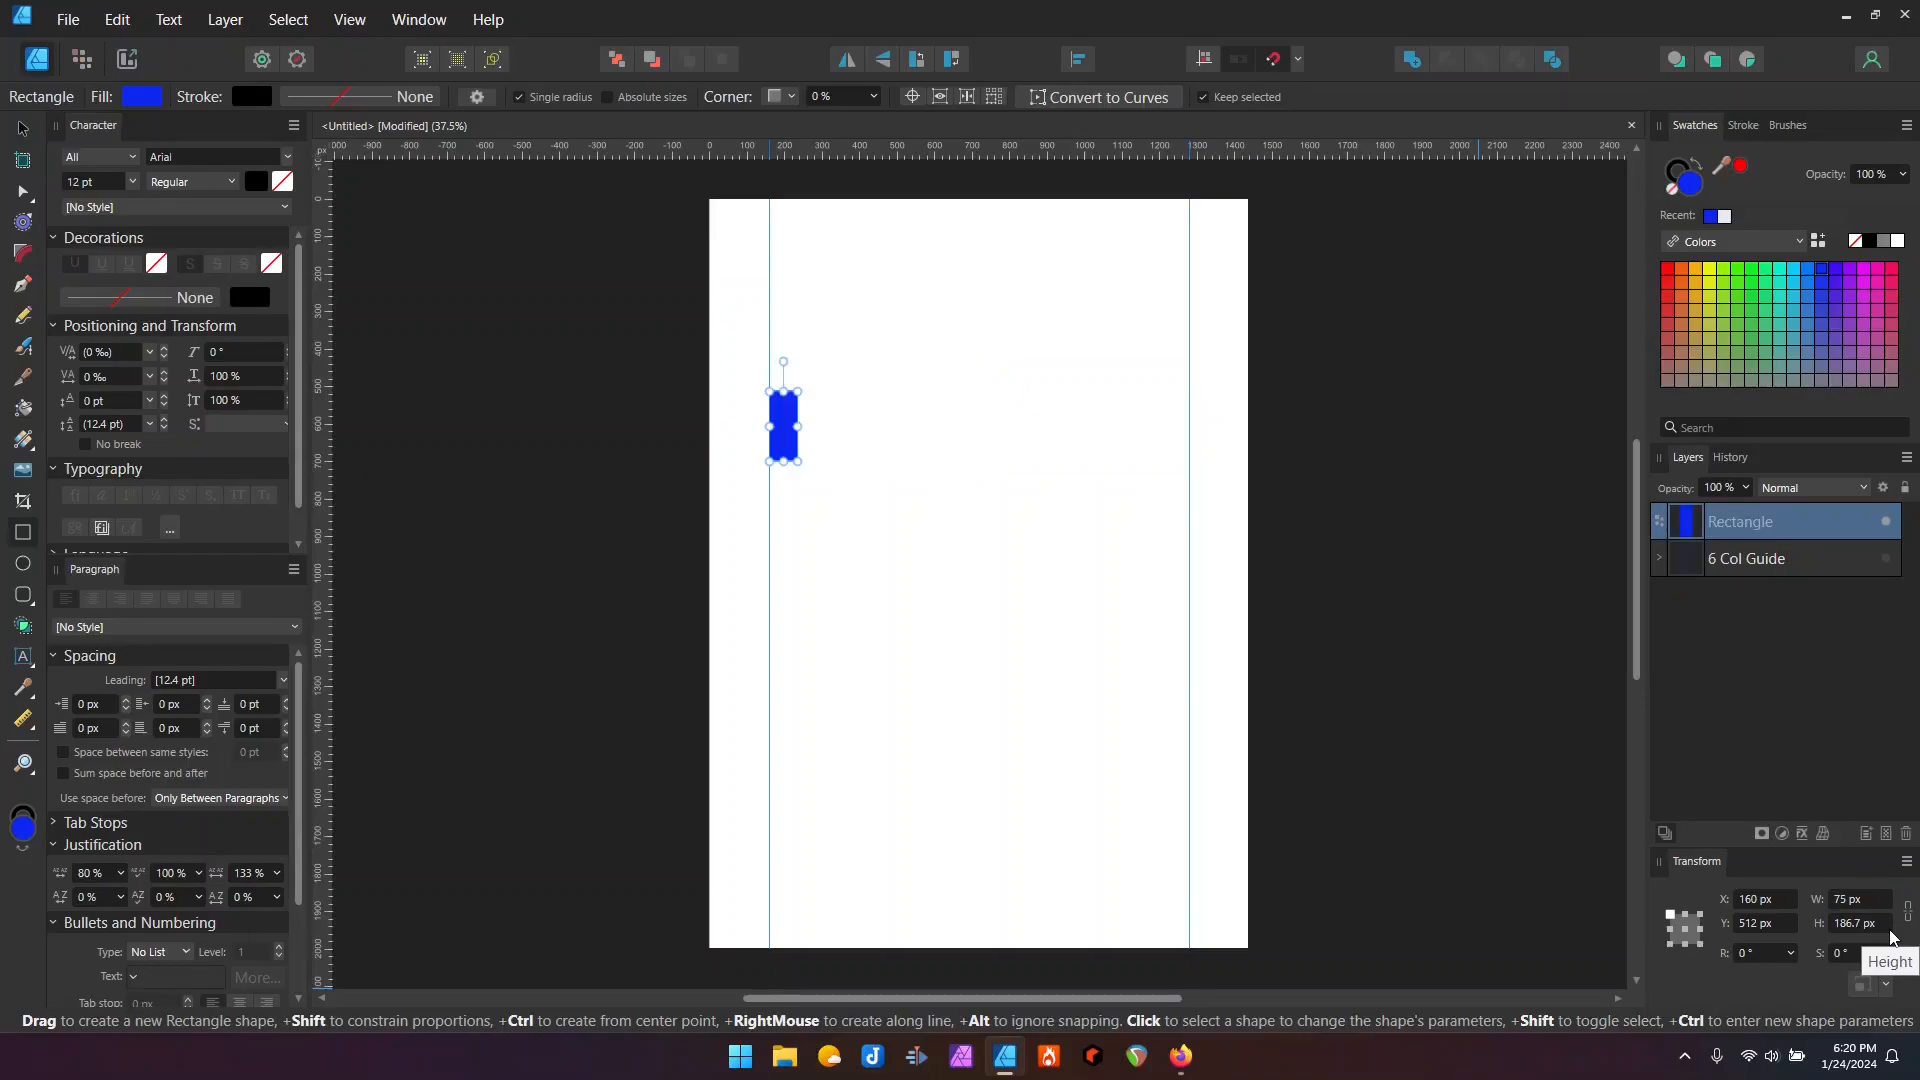
Step: Duplicate the narrow column rectangle and move the copy horizontally to the right, to X about 250 px
{"action": "scroll", "coordinate": [891, 506], "scroll_direction": "up", "scroll_amount": 4}
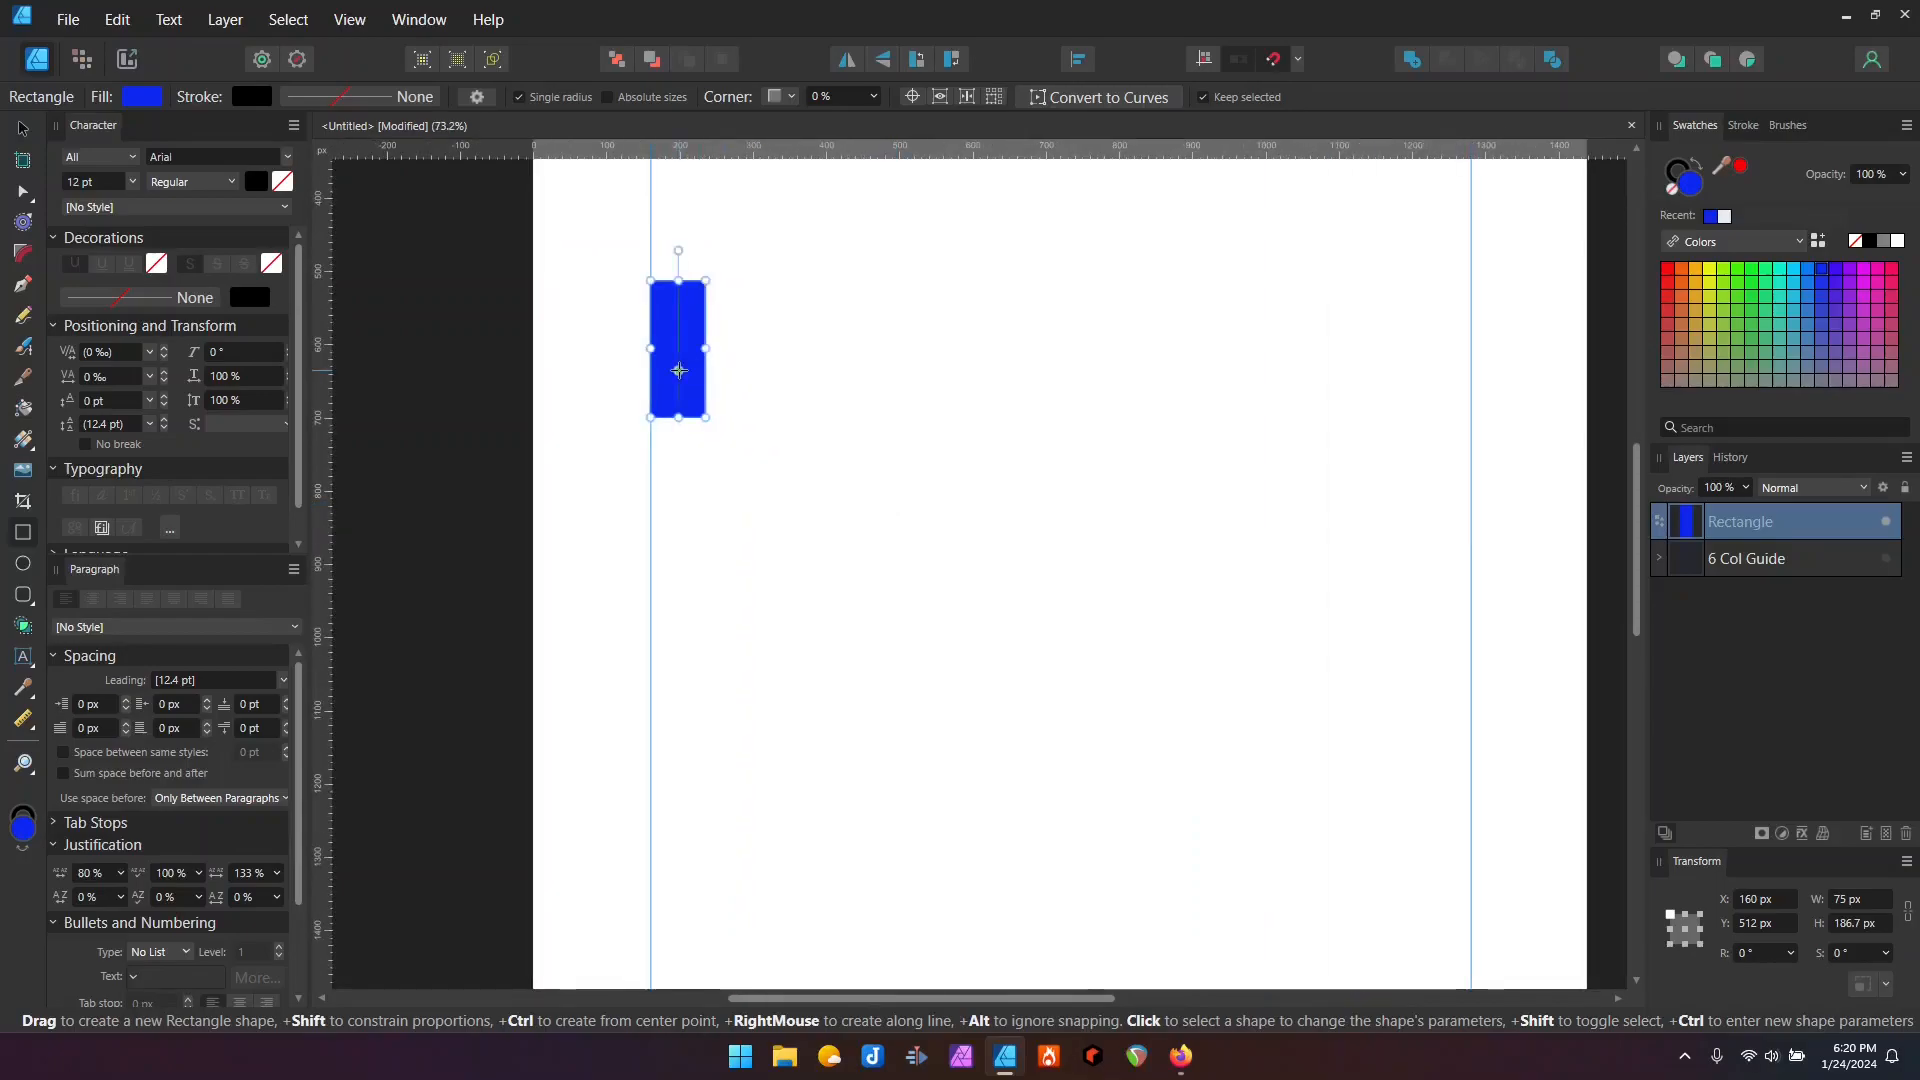
{"action": "key", "text": "v"}
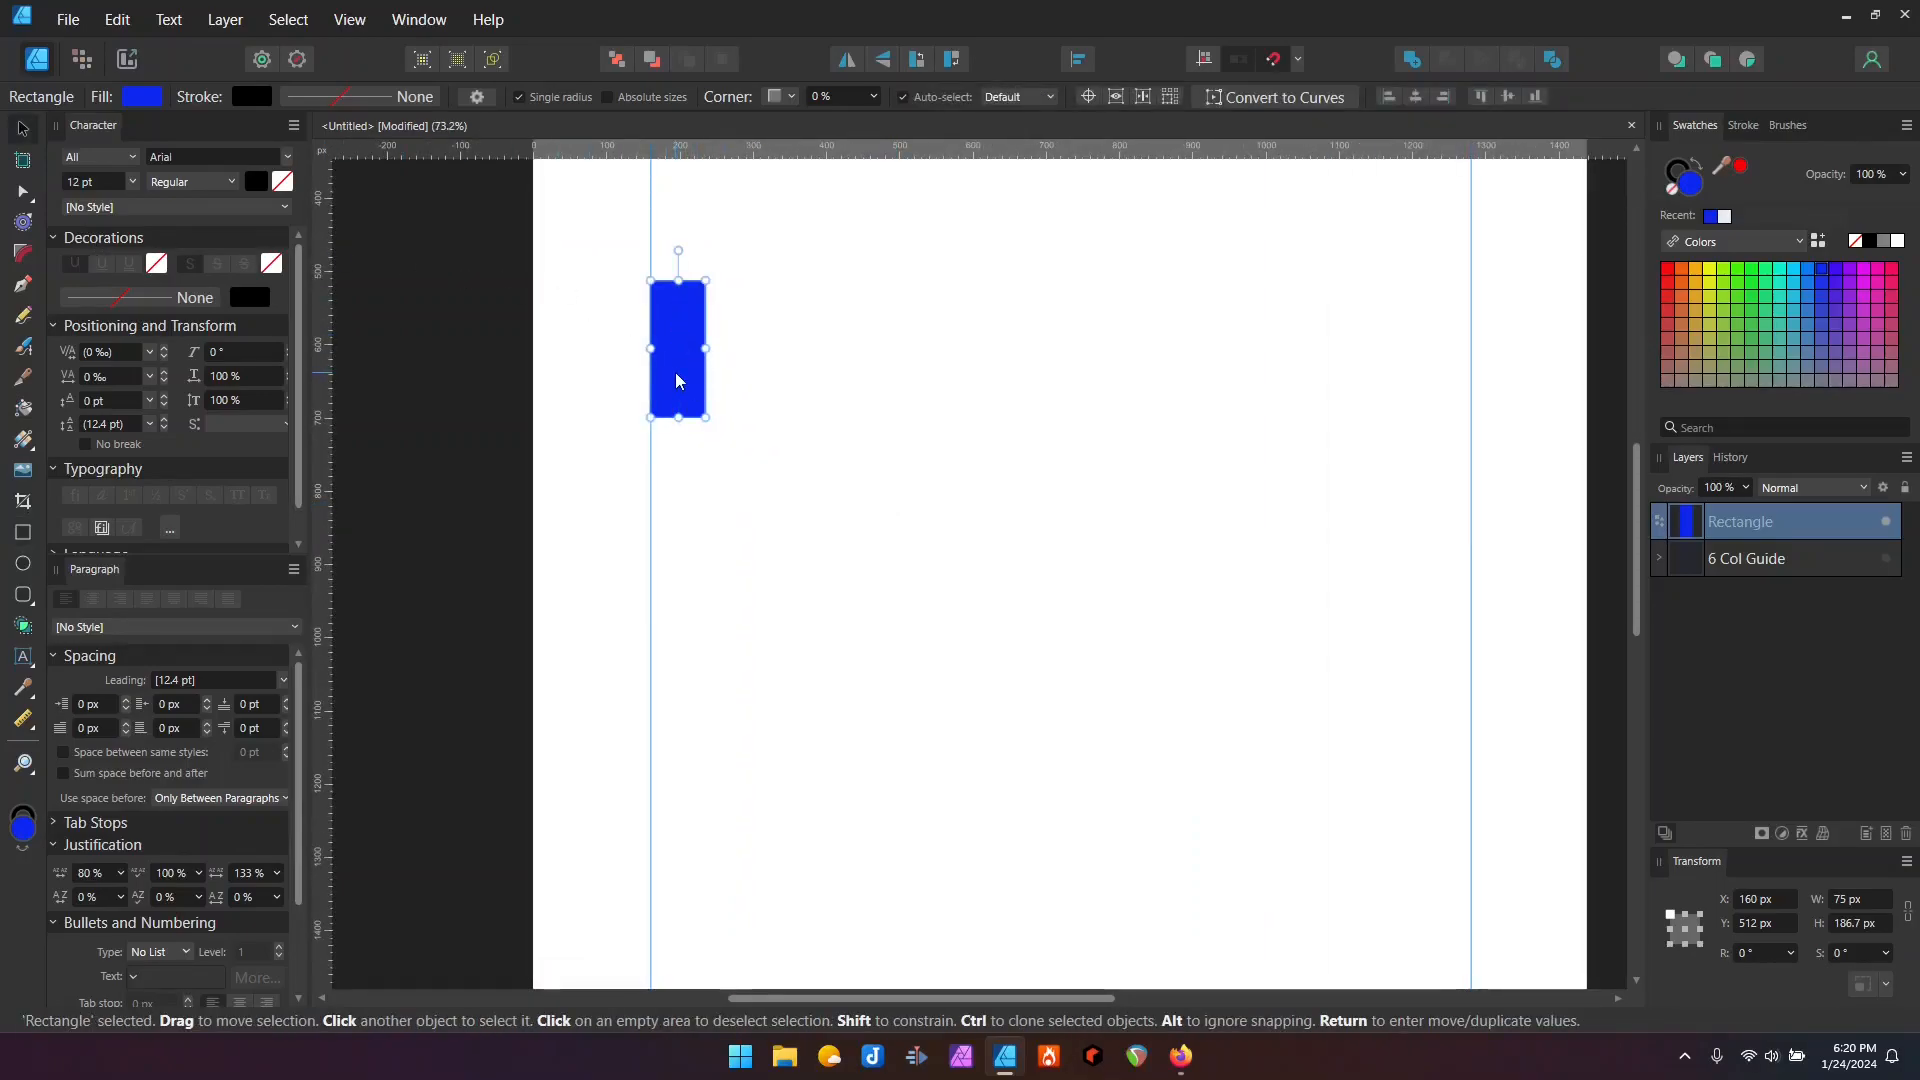
{"action": "key", "text": "ctrl+j"}
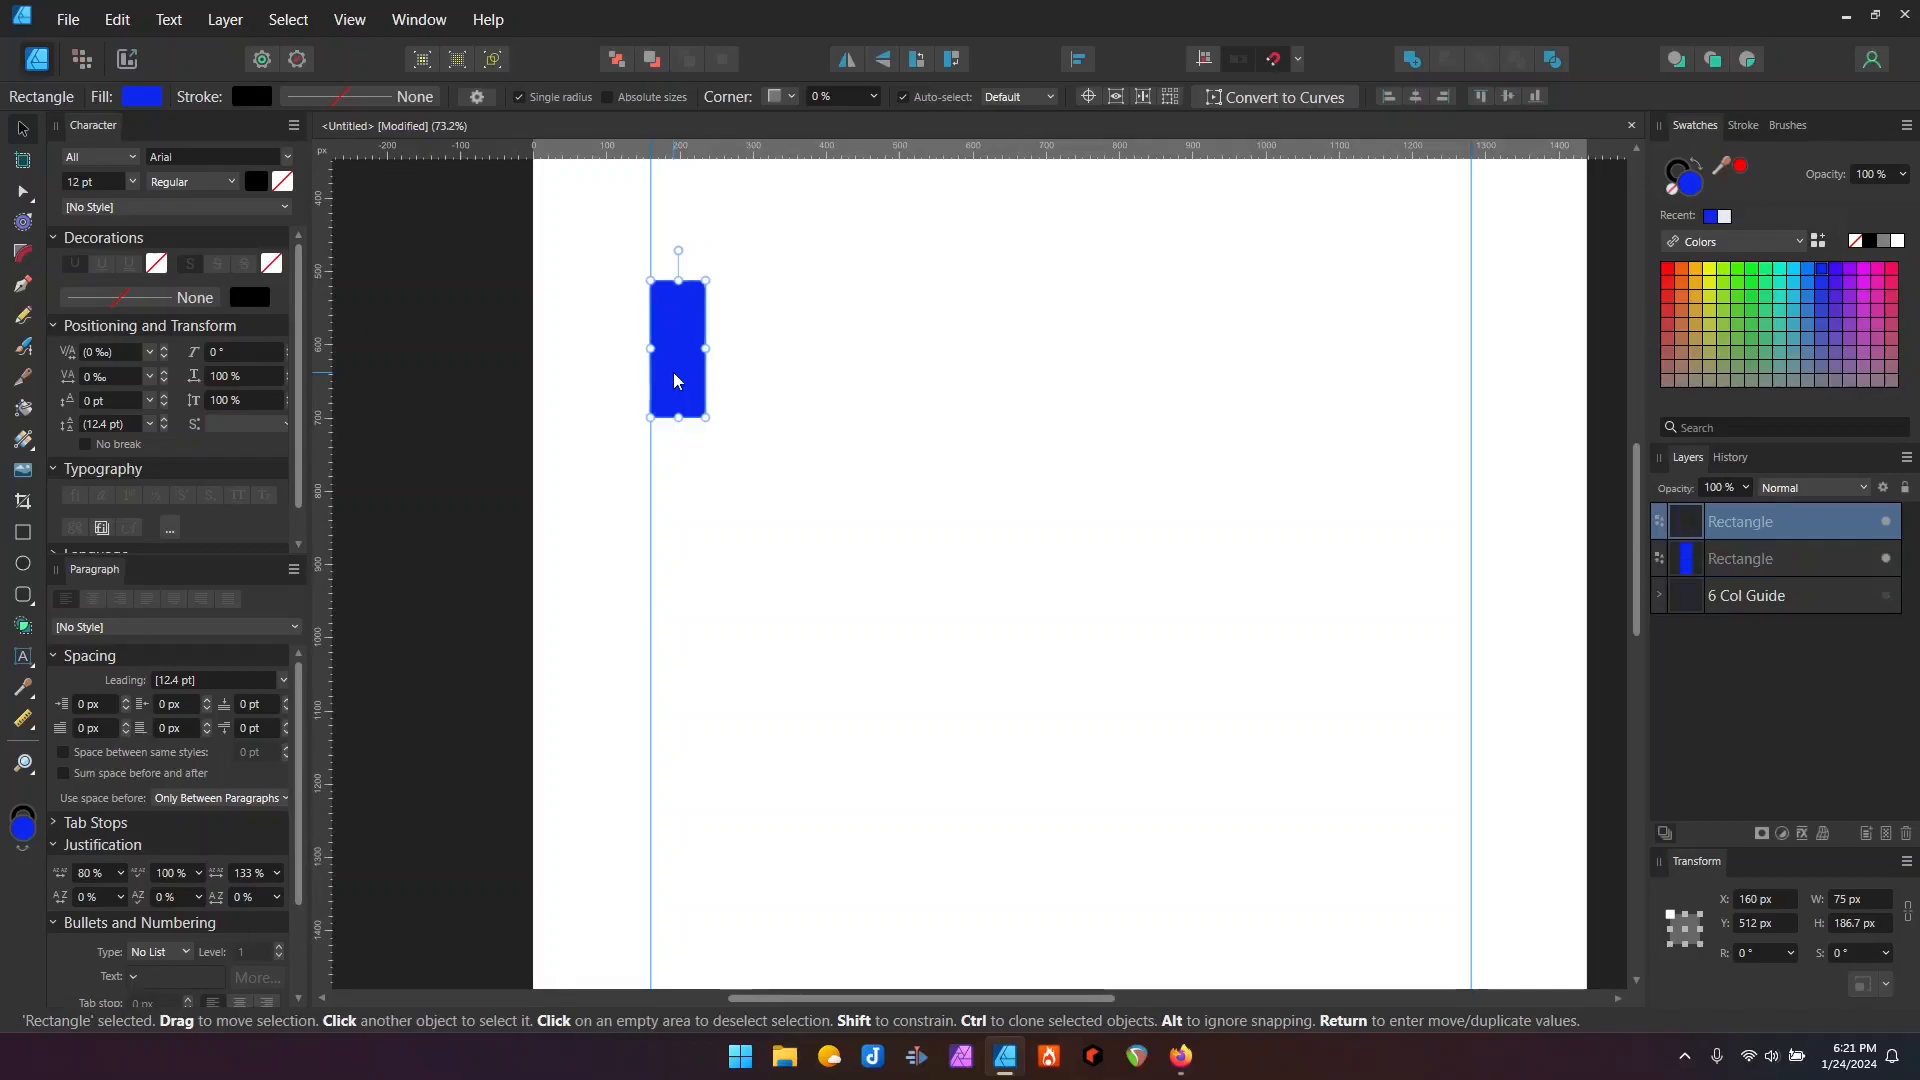
{"action": "left_click_drag", "start_coordinate": [674, 371], "coordinate": [740, 374]}
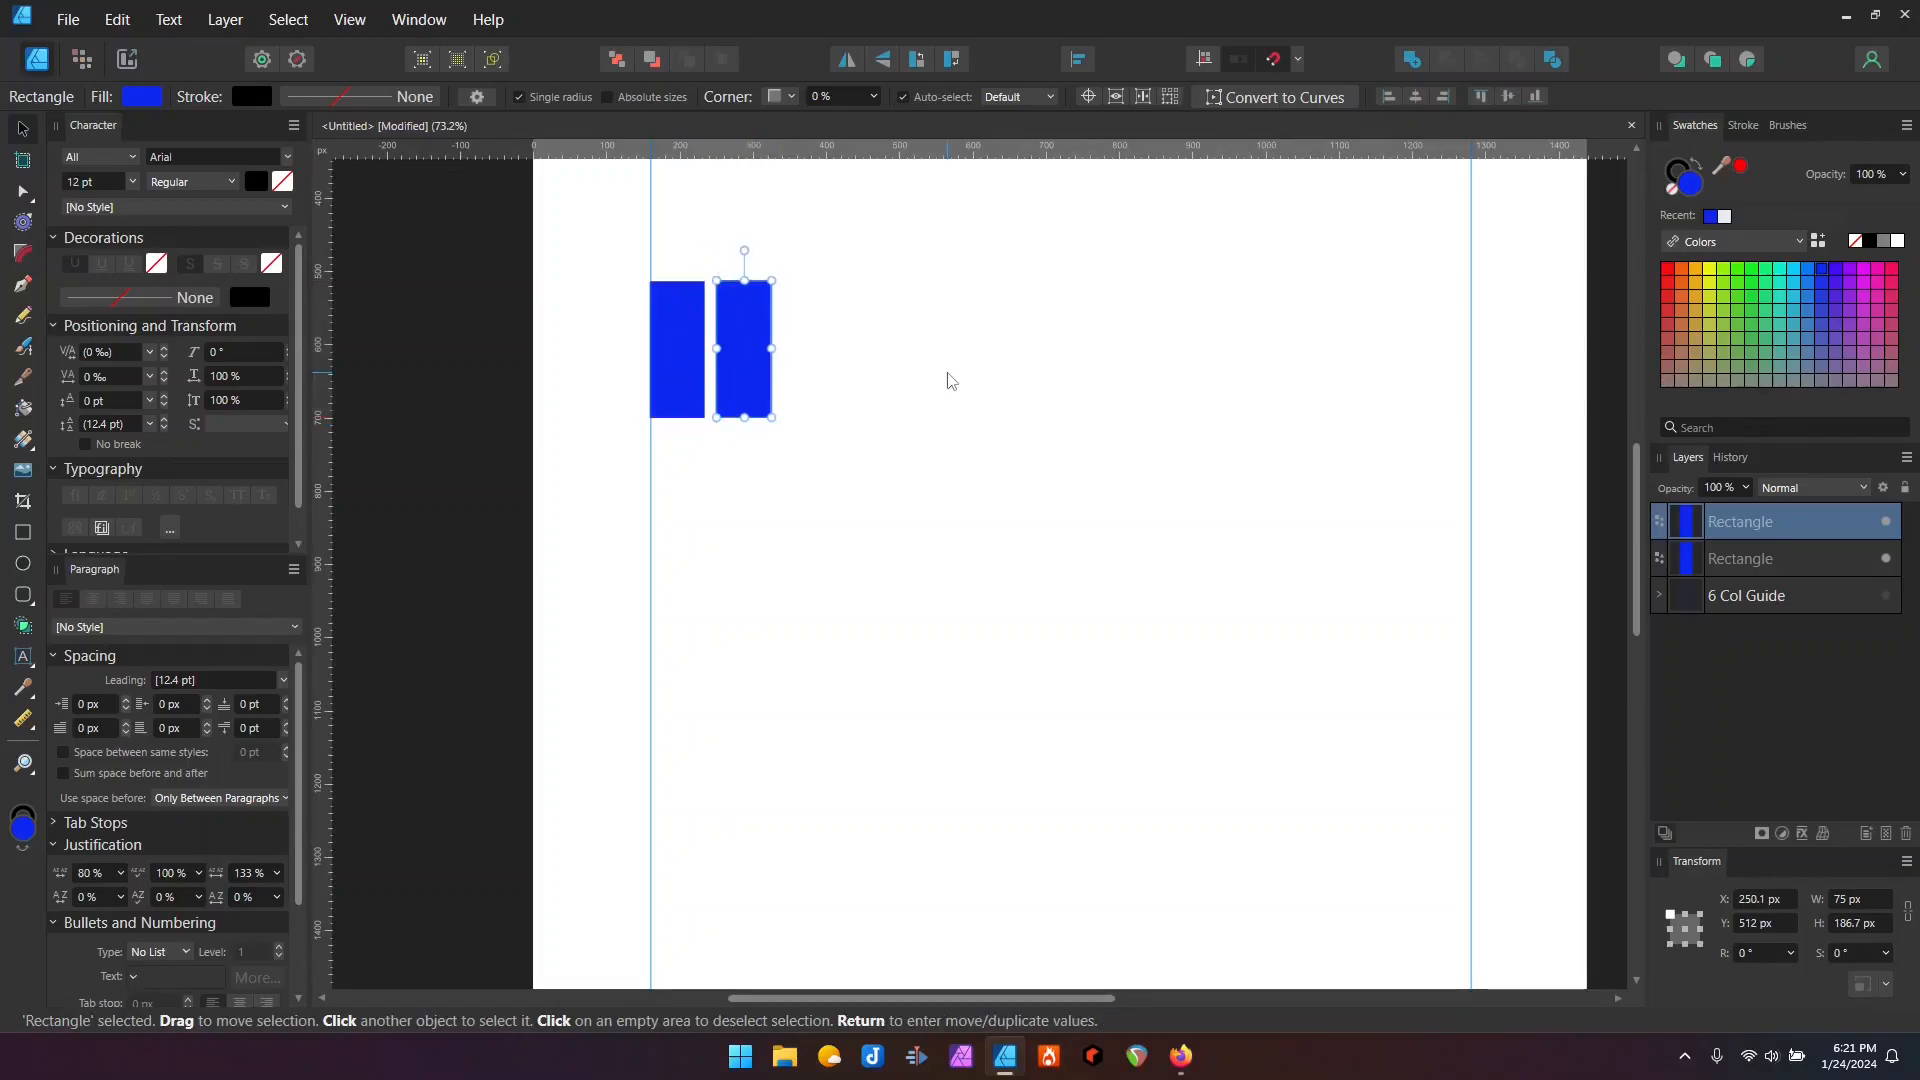
Step: Power-duplicate the column rectangle ten more times at the same spacing to complete a row of twelve columns
{"action": "key", "text": "ctrl+j"}
{"action": "key", "text": "ctrl+j"}
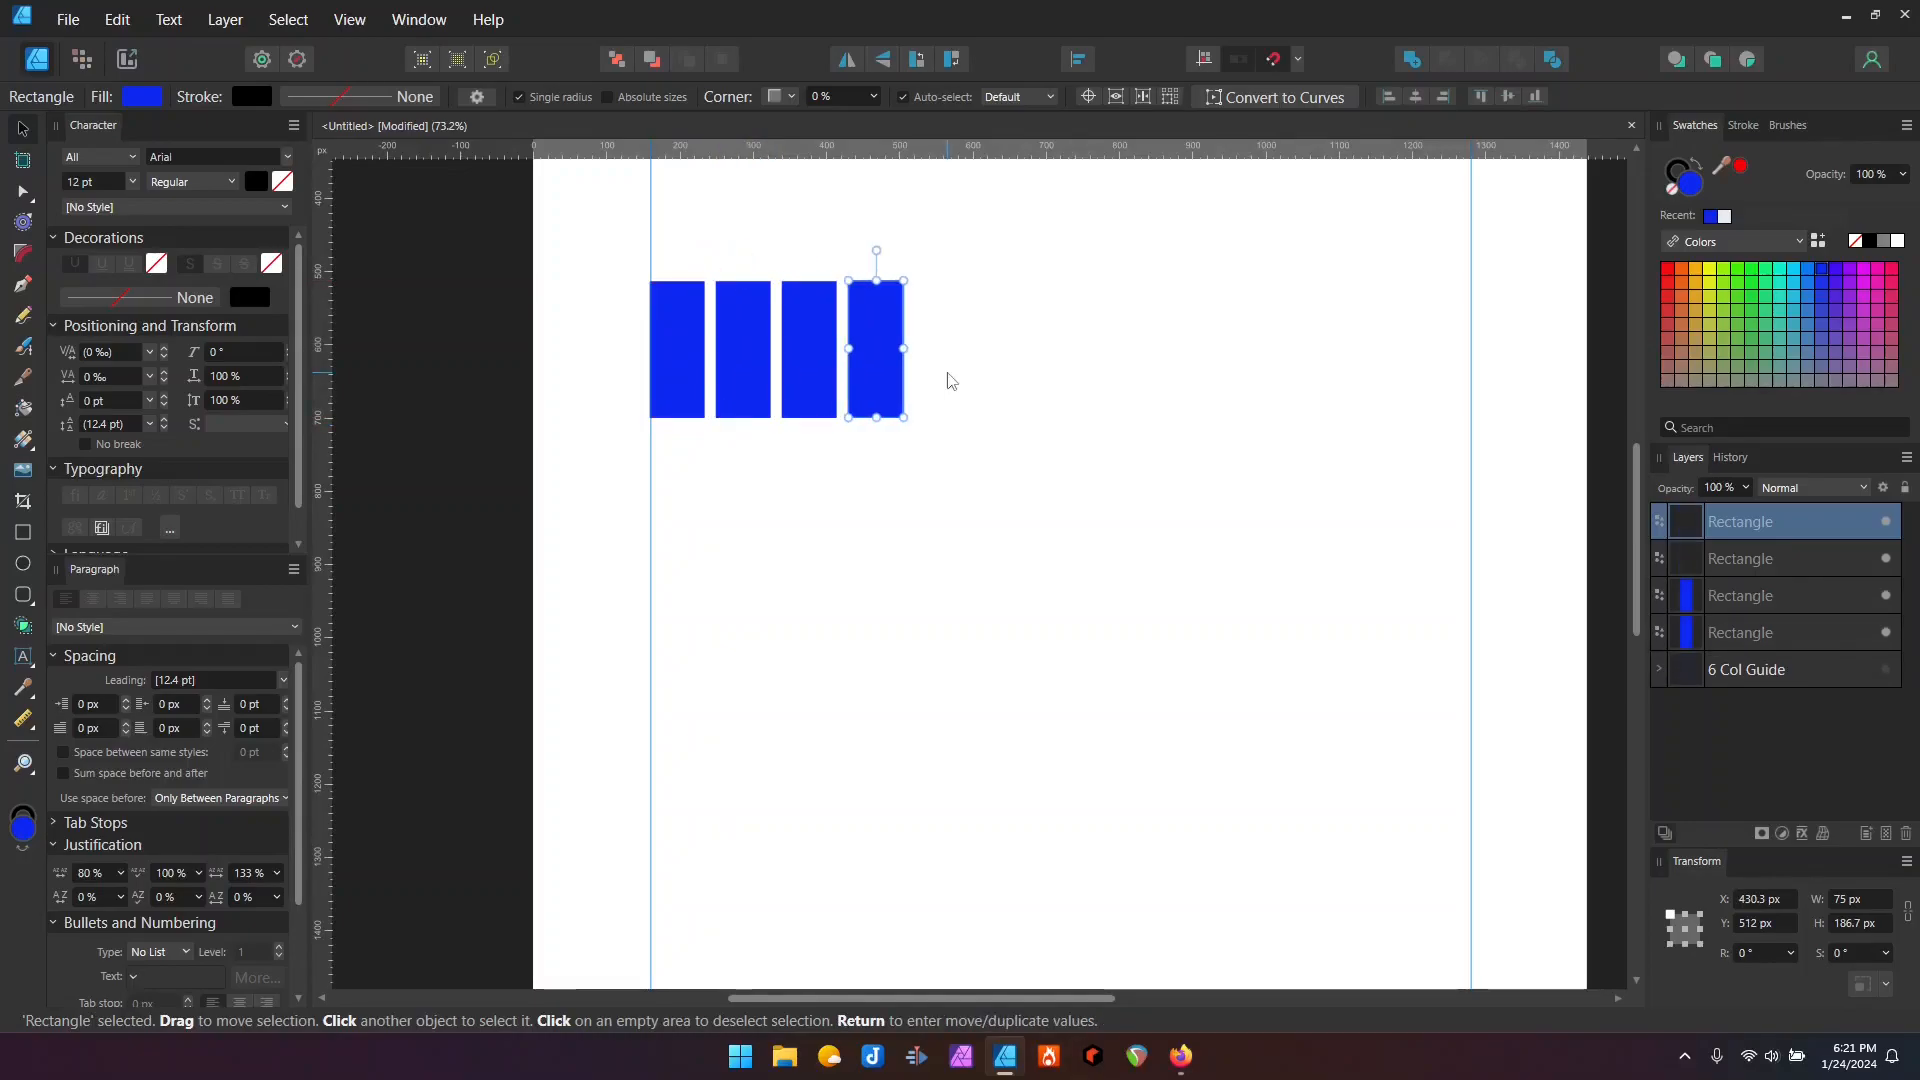
{"action": "key", "text": "ctrl+j"}
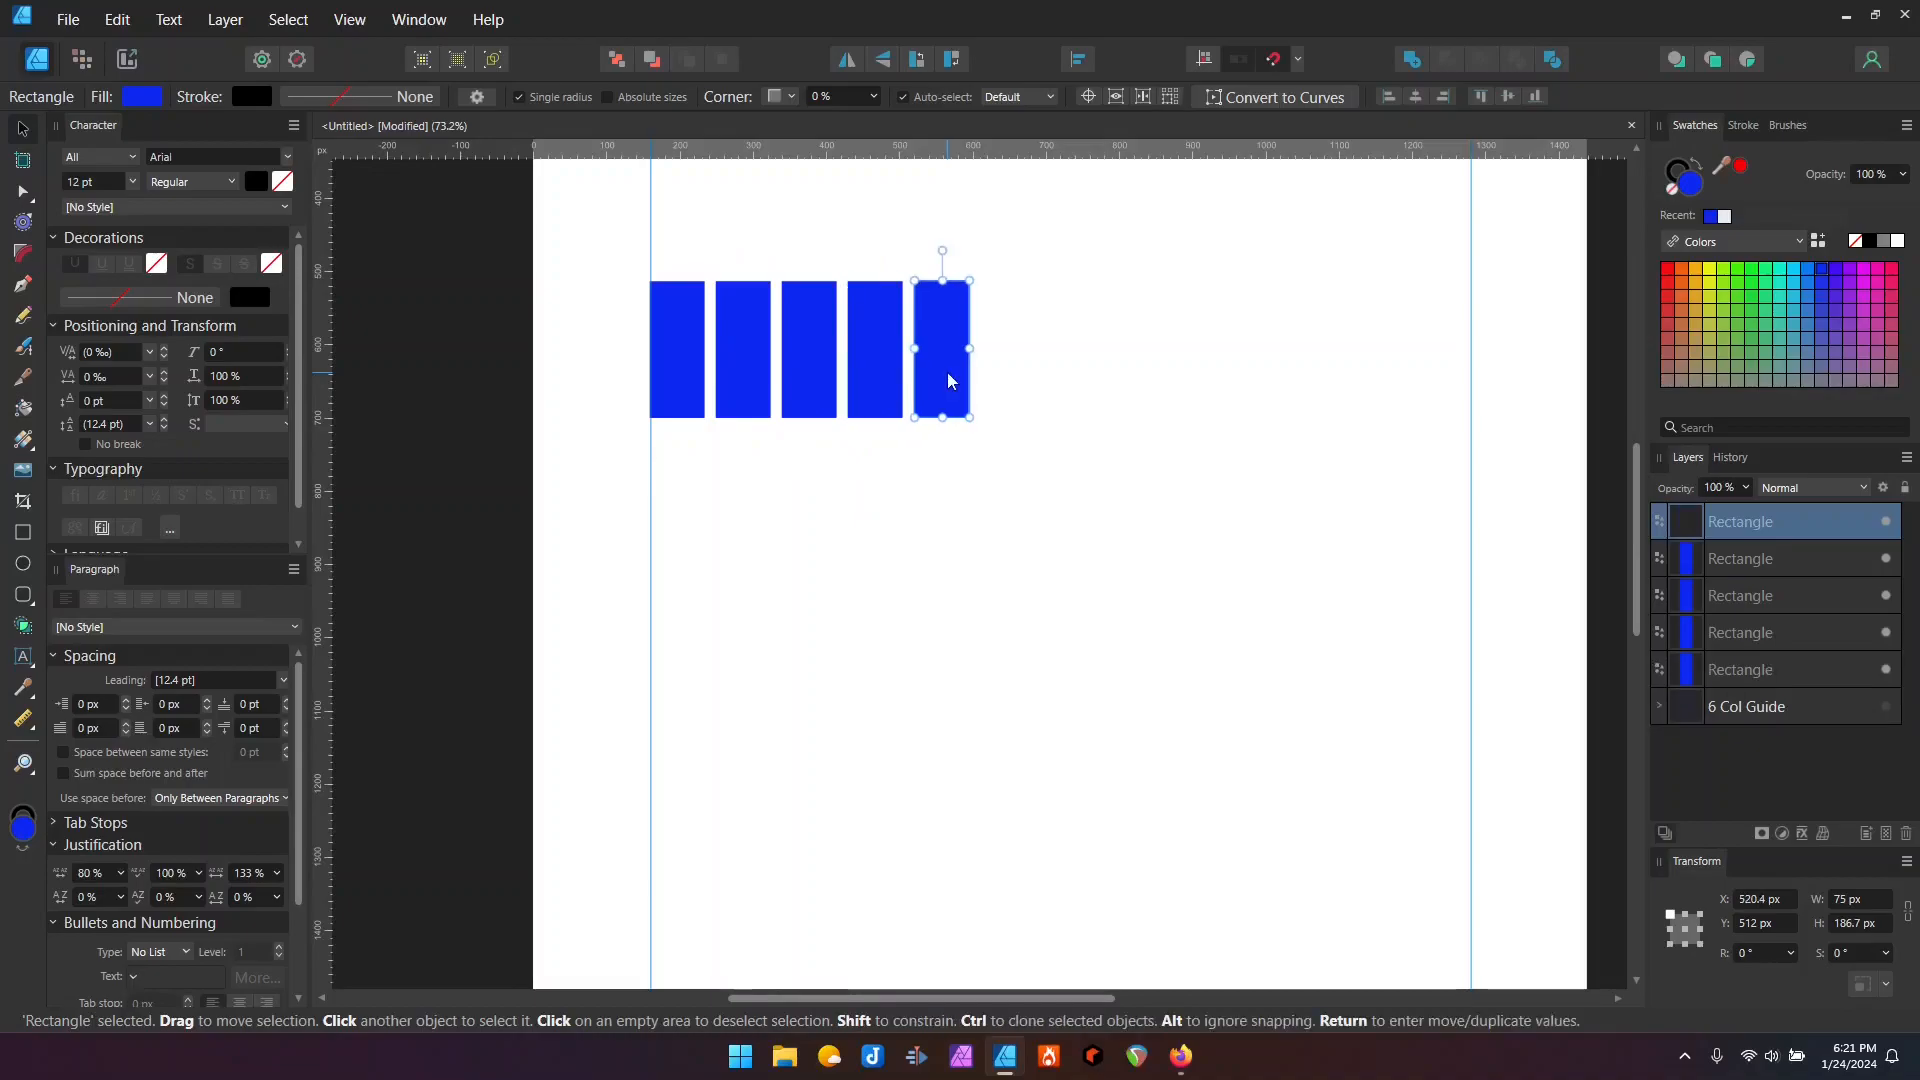
{"action": "key", "text": "ctrl+j"}
{"action": "key", "text": "ctrl+j"}
{"action": "key", "text": "ctrl+j"}
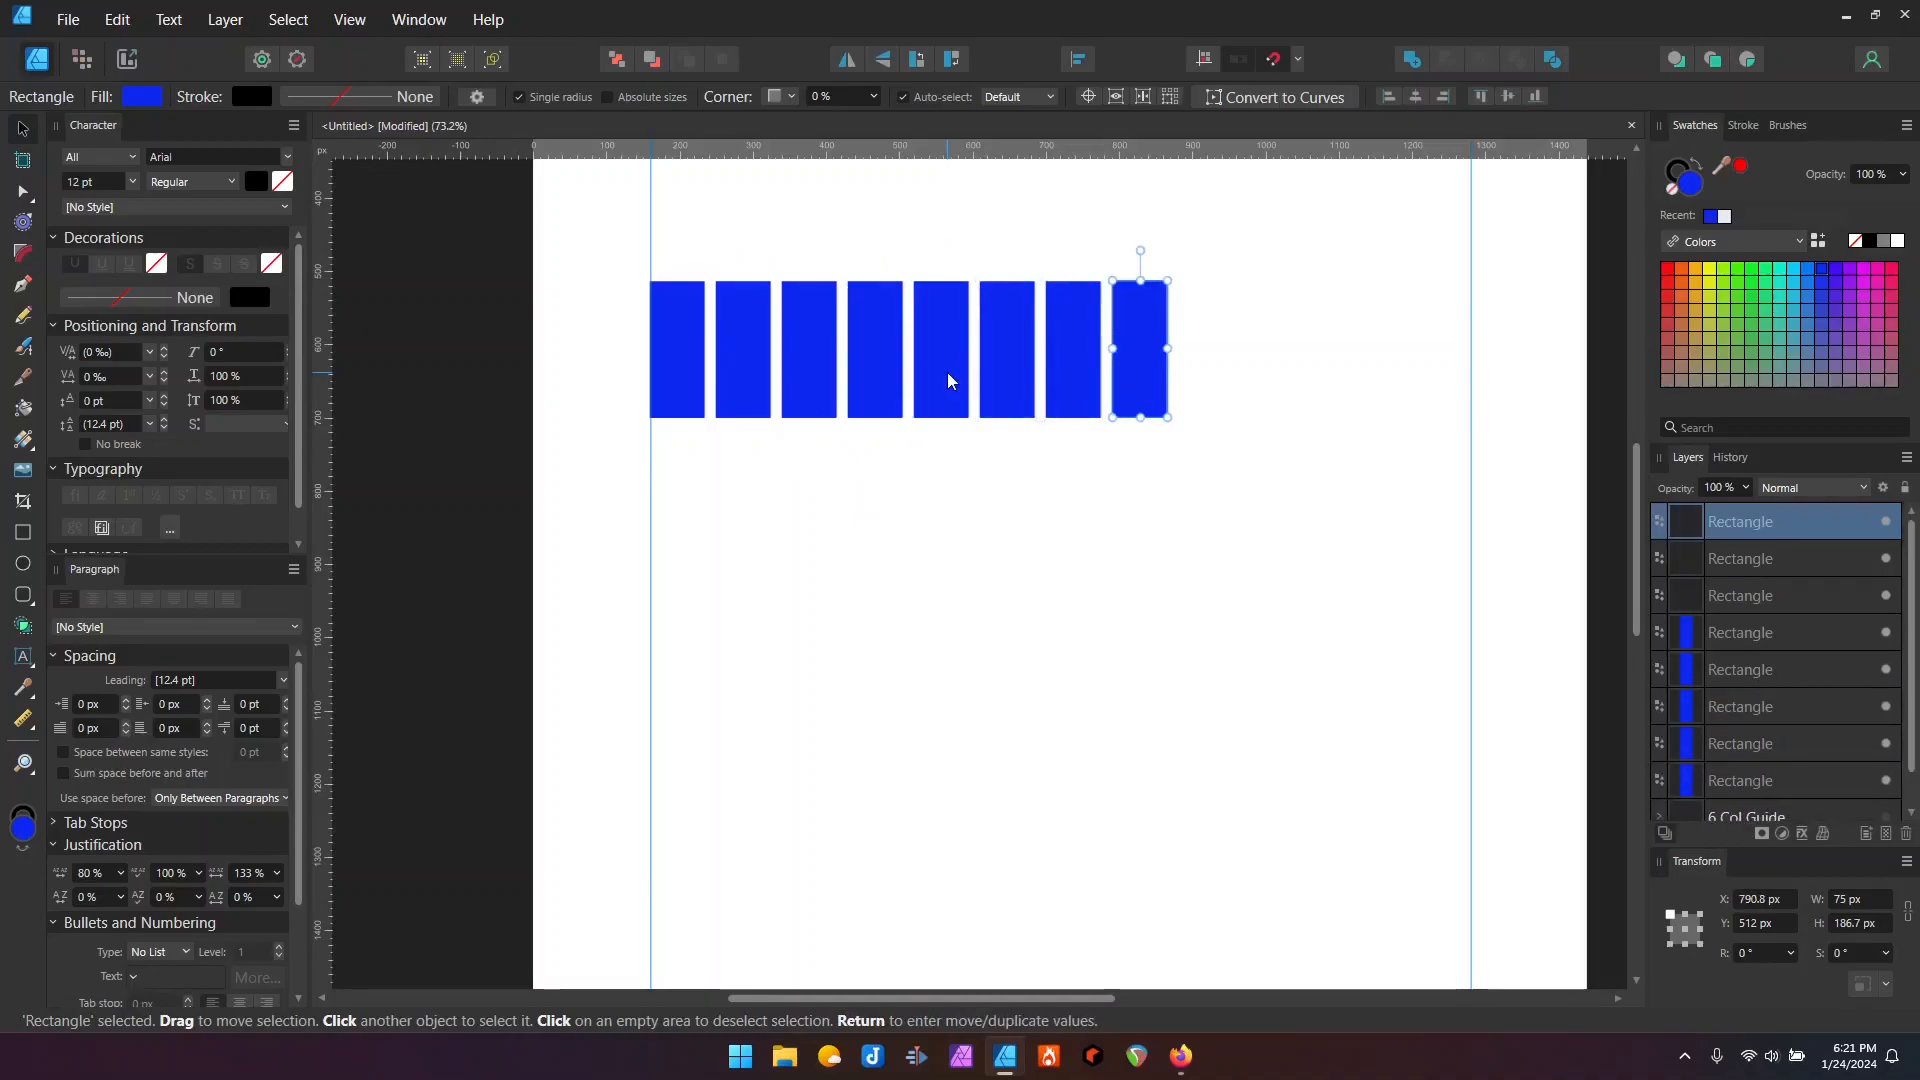
{"action": "key", "text": "ctrl+j"}
{"action": "key", "text": "ctrl+j"}
{"action": "key", "text": "ctrl+j"}
{"action": "key", "text": "ctrl+j"}
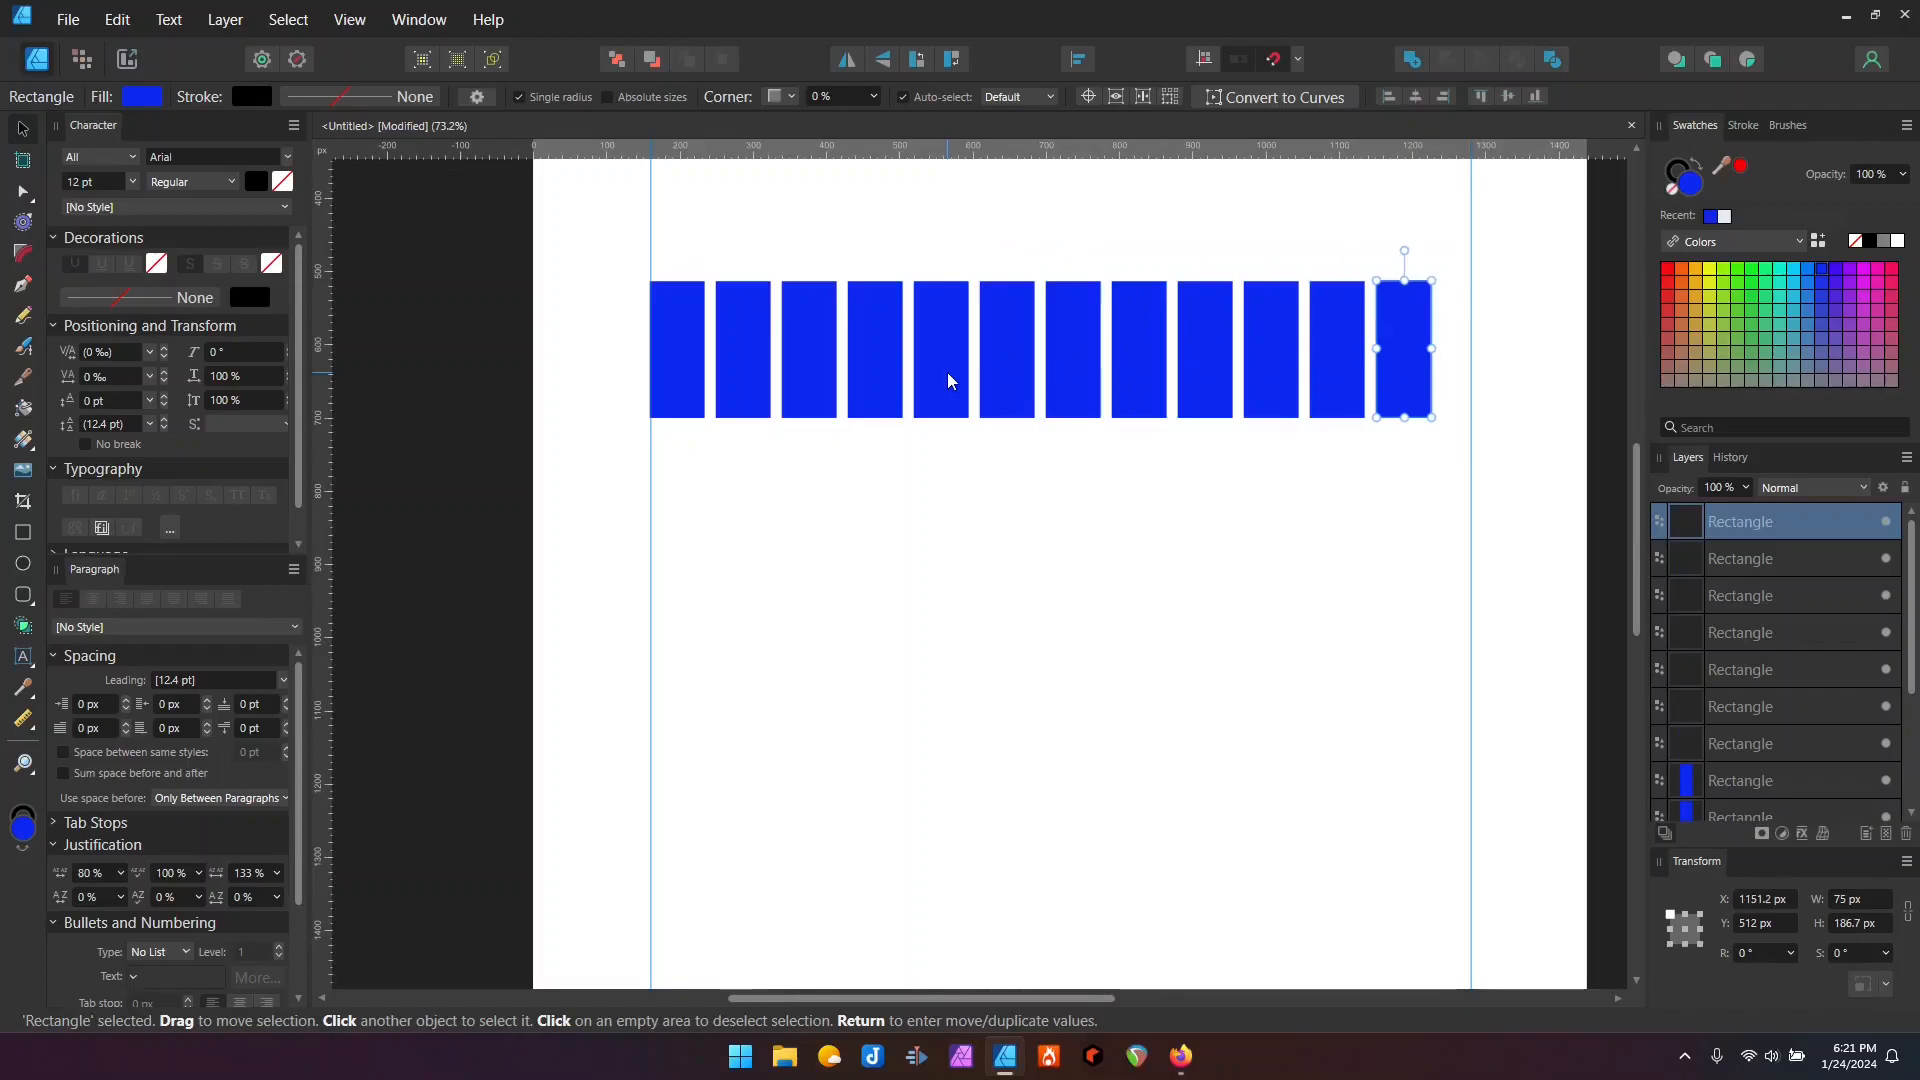
Step: Move the last column against the right margin guide and distribute all twelve columns evenly across the content width
{"action": "left_click_drag", "start_coordinate": [1404, 385], "coordinate": [1444, 386]}
{"action": "left_click_drag", "start_coordinate": [600, 249], "coordinate": [1538, 512]}
{"action": "left_click", "coordinate": [1077, 60]}
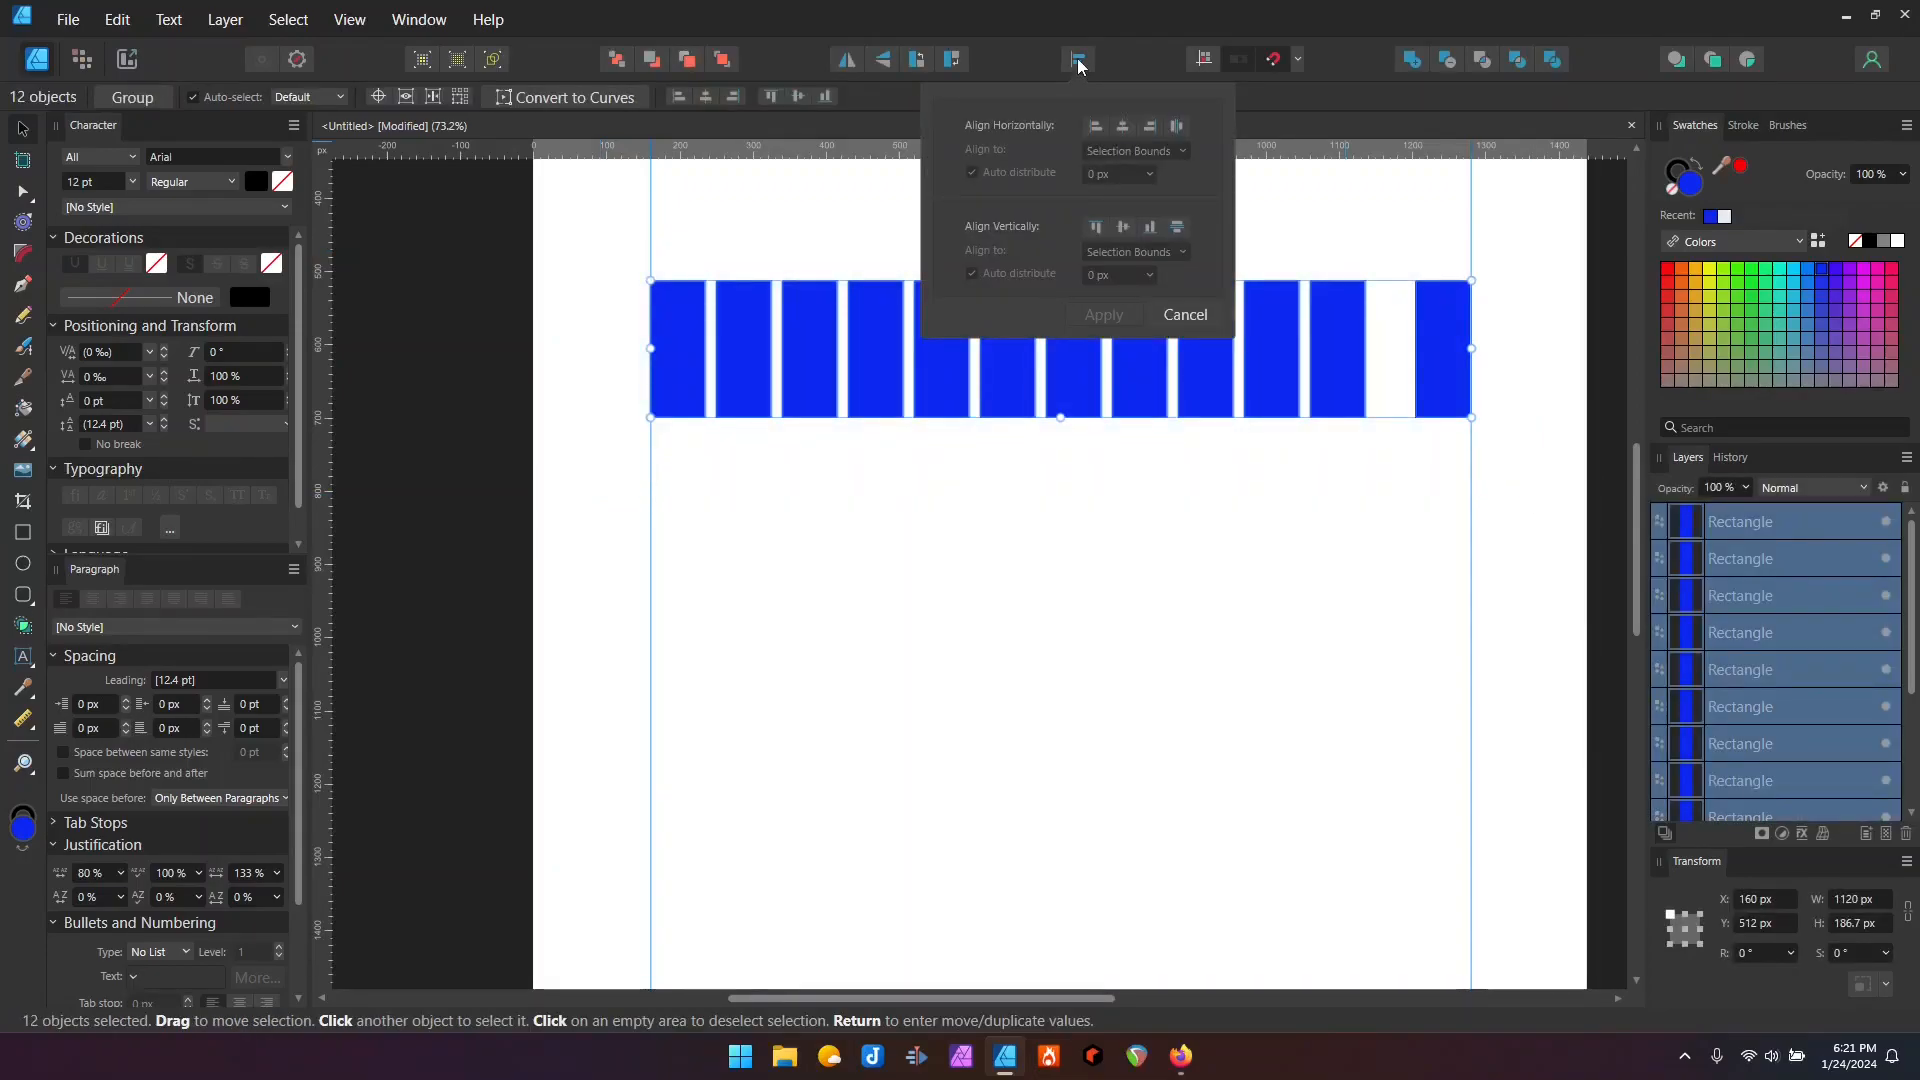
{"action": "left_click", "coordinate": [1176, 127]}
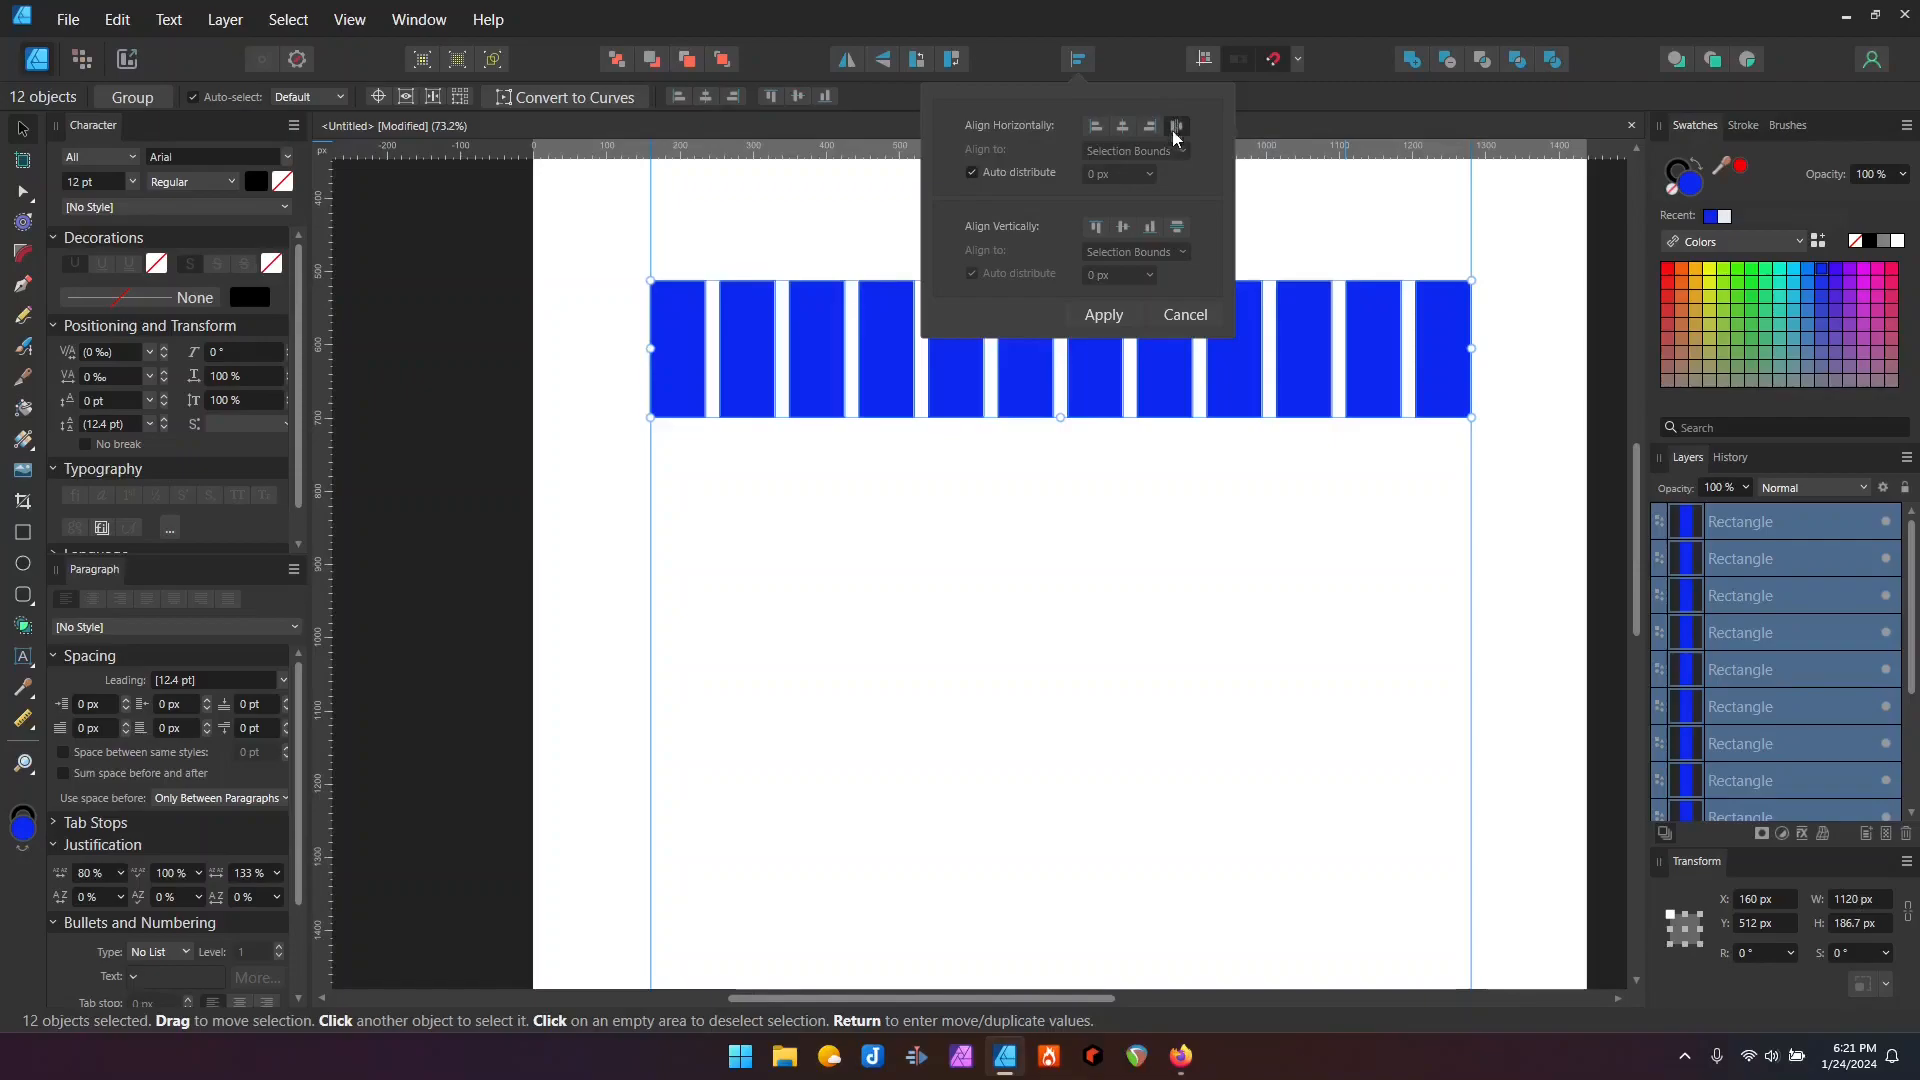
{"action": "left_click", "coordinate": [1135, 670]}
Step: Group the twelve selected columns and rename the group as 12 Col Guide
{"action": "scroll", "coordinate": [1138, 651], "scroll_direction": "down", "scroll_amount": 3}
{"action": "left_click_drag", "start_coordinate": [860, 399], "coordinate": [1348, 600]}
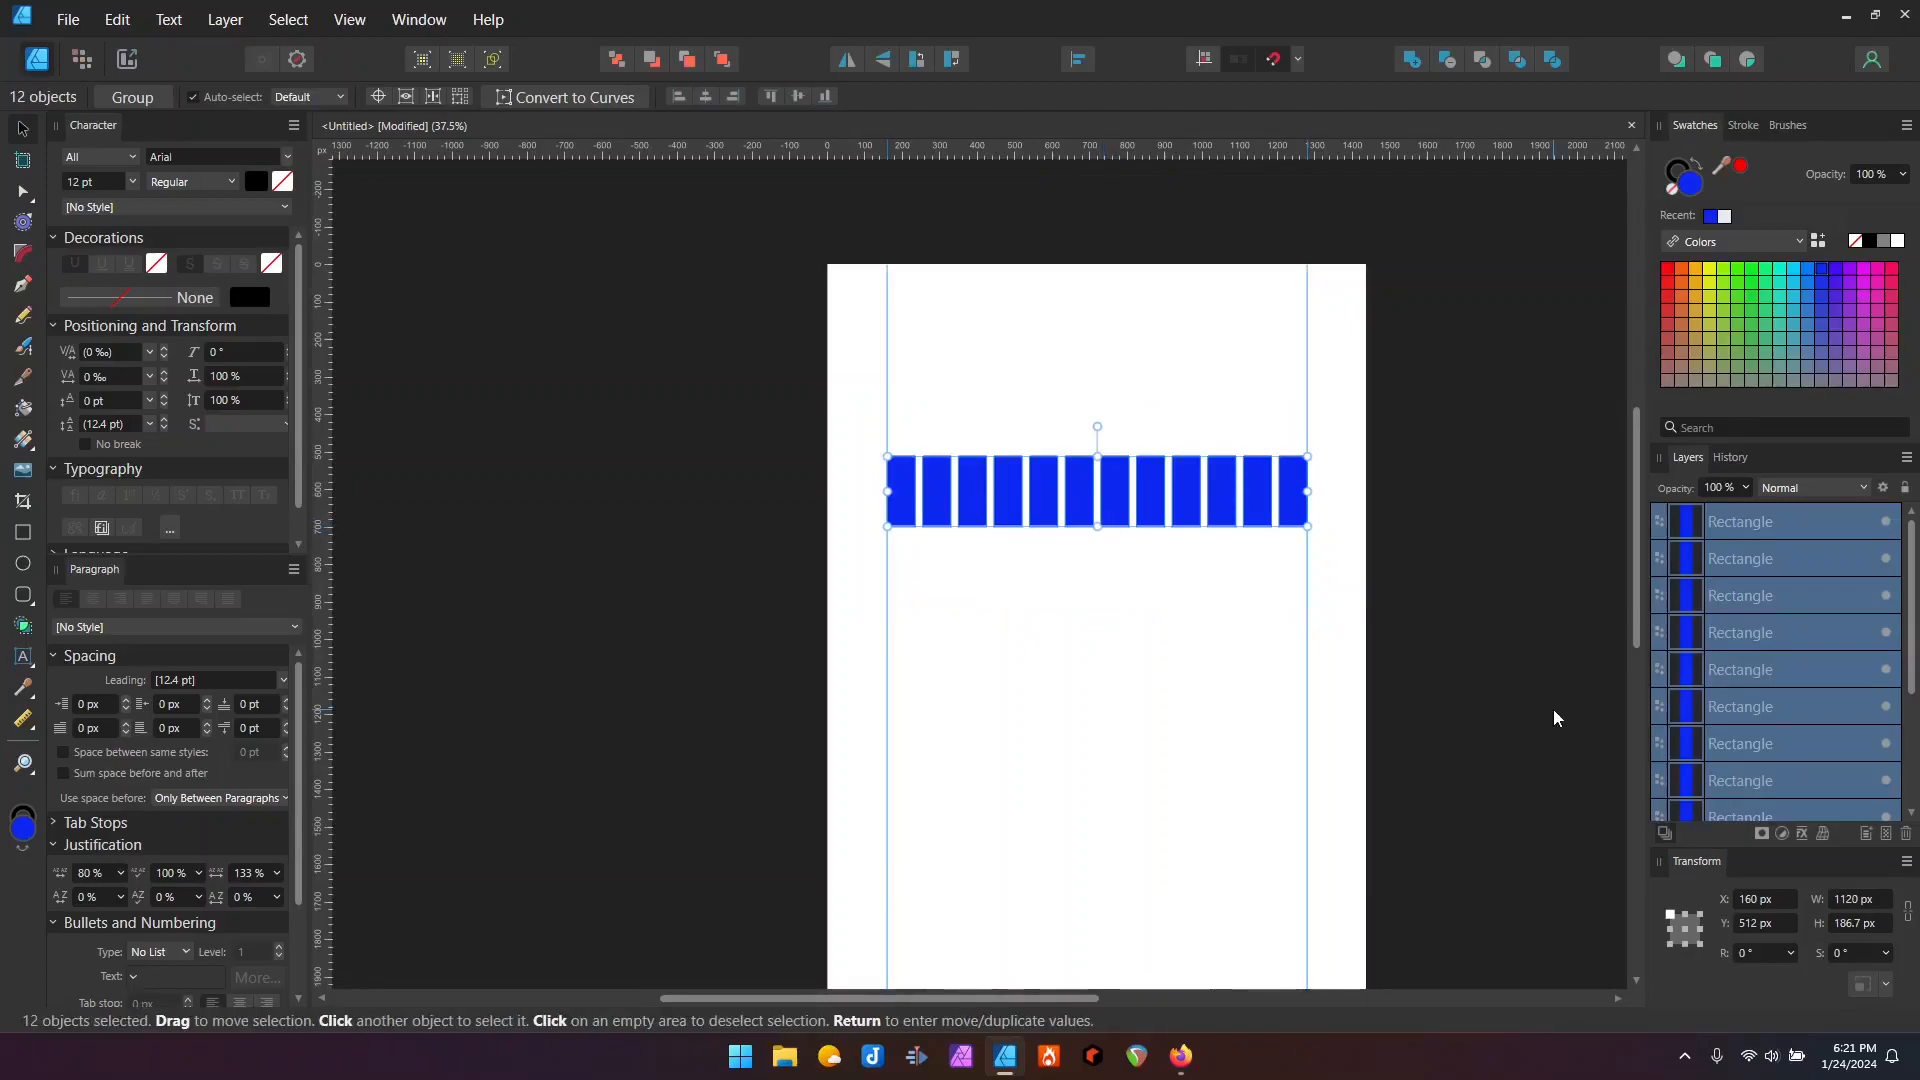
{"action": "key", "text": "ctrl+g"}
{"action": "double_click", "coordinate": [1724, 530]}
{"action": "type", "text": "12 Col Gu"}
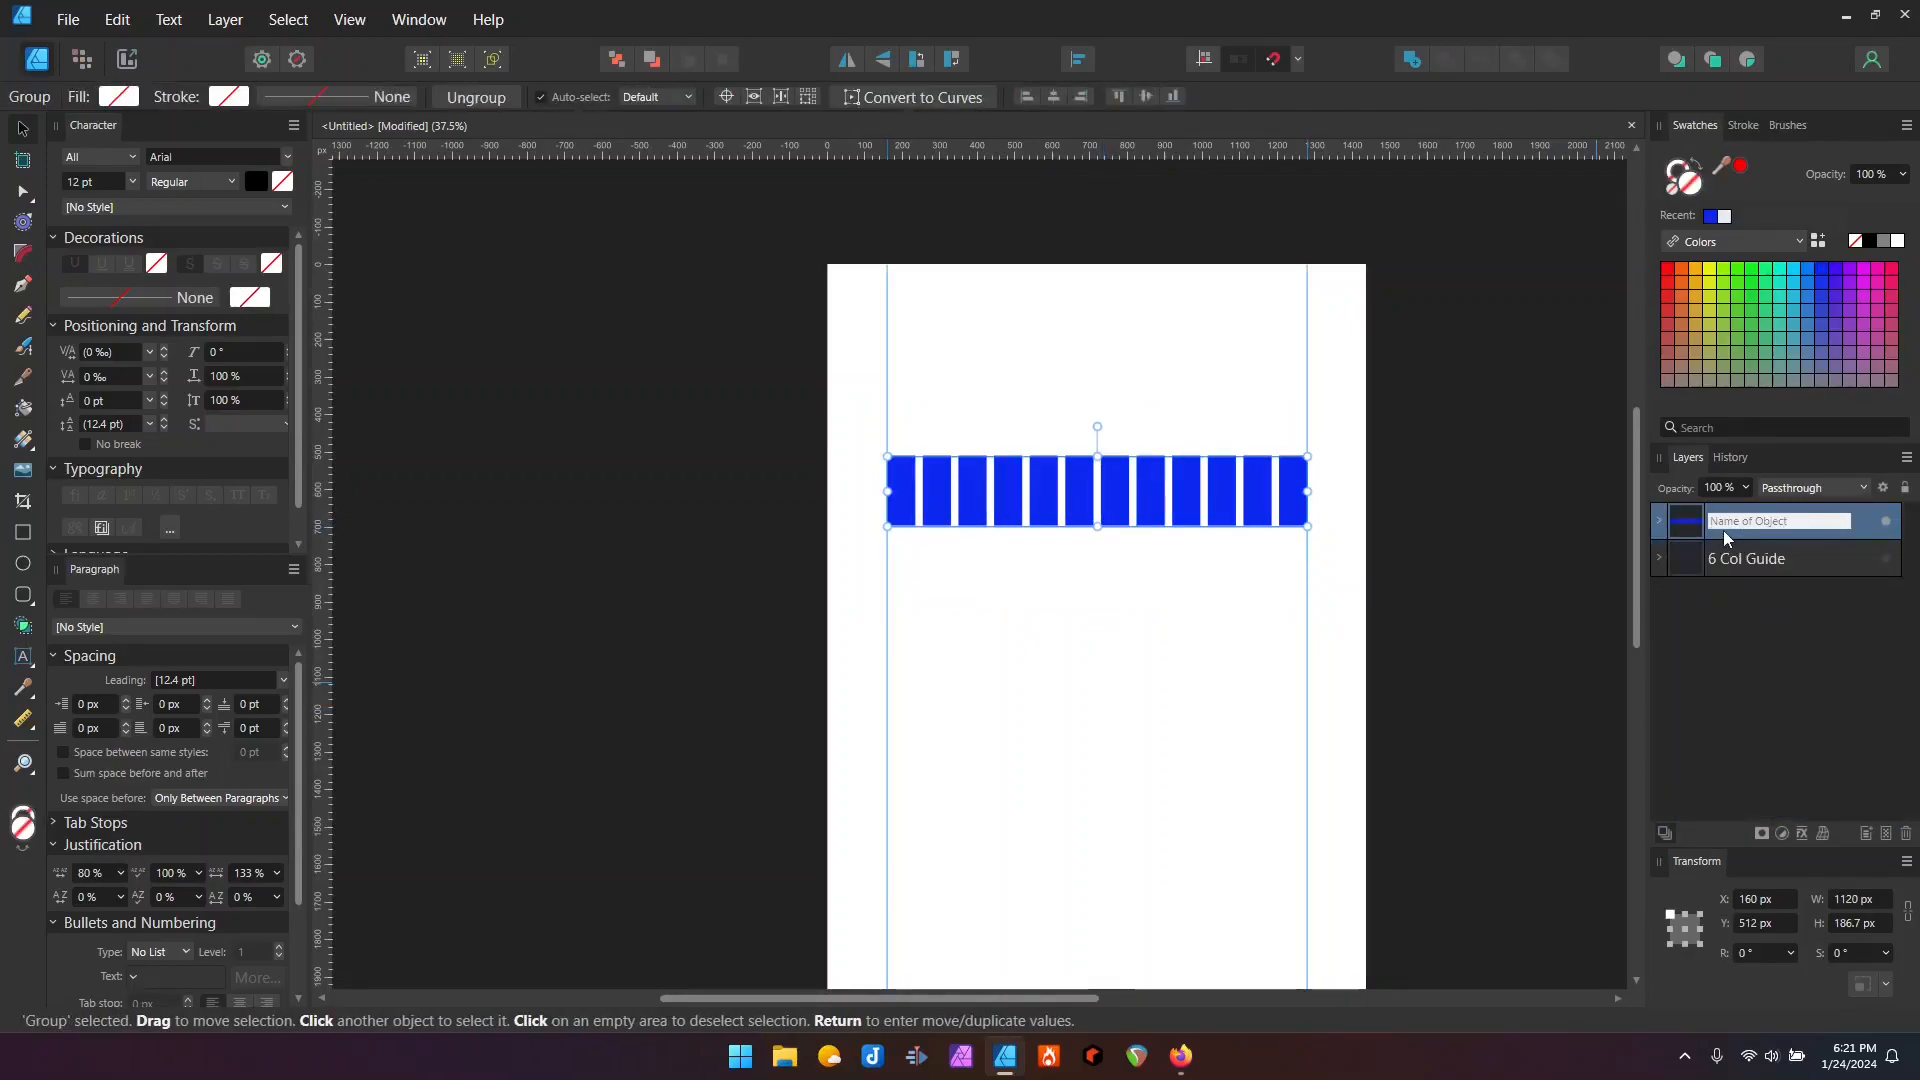
{"action": "type", "text": "ide"}
{"action": "key", "text": "Return"}
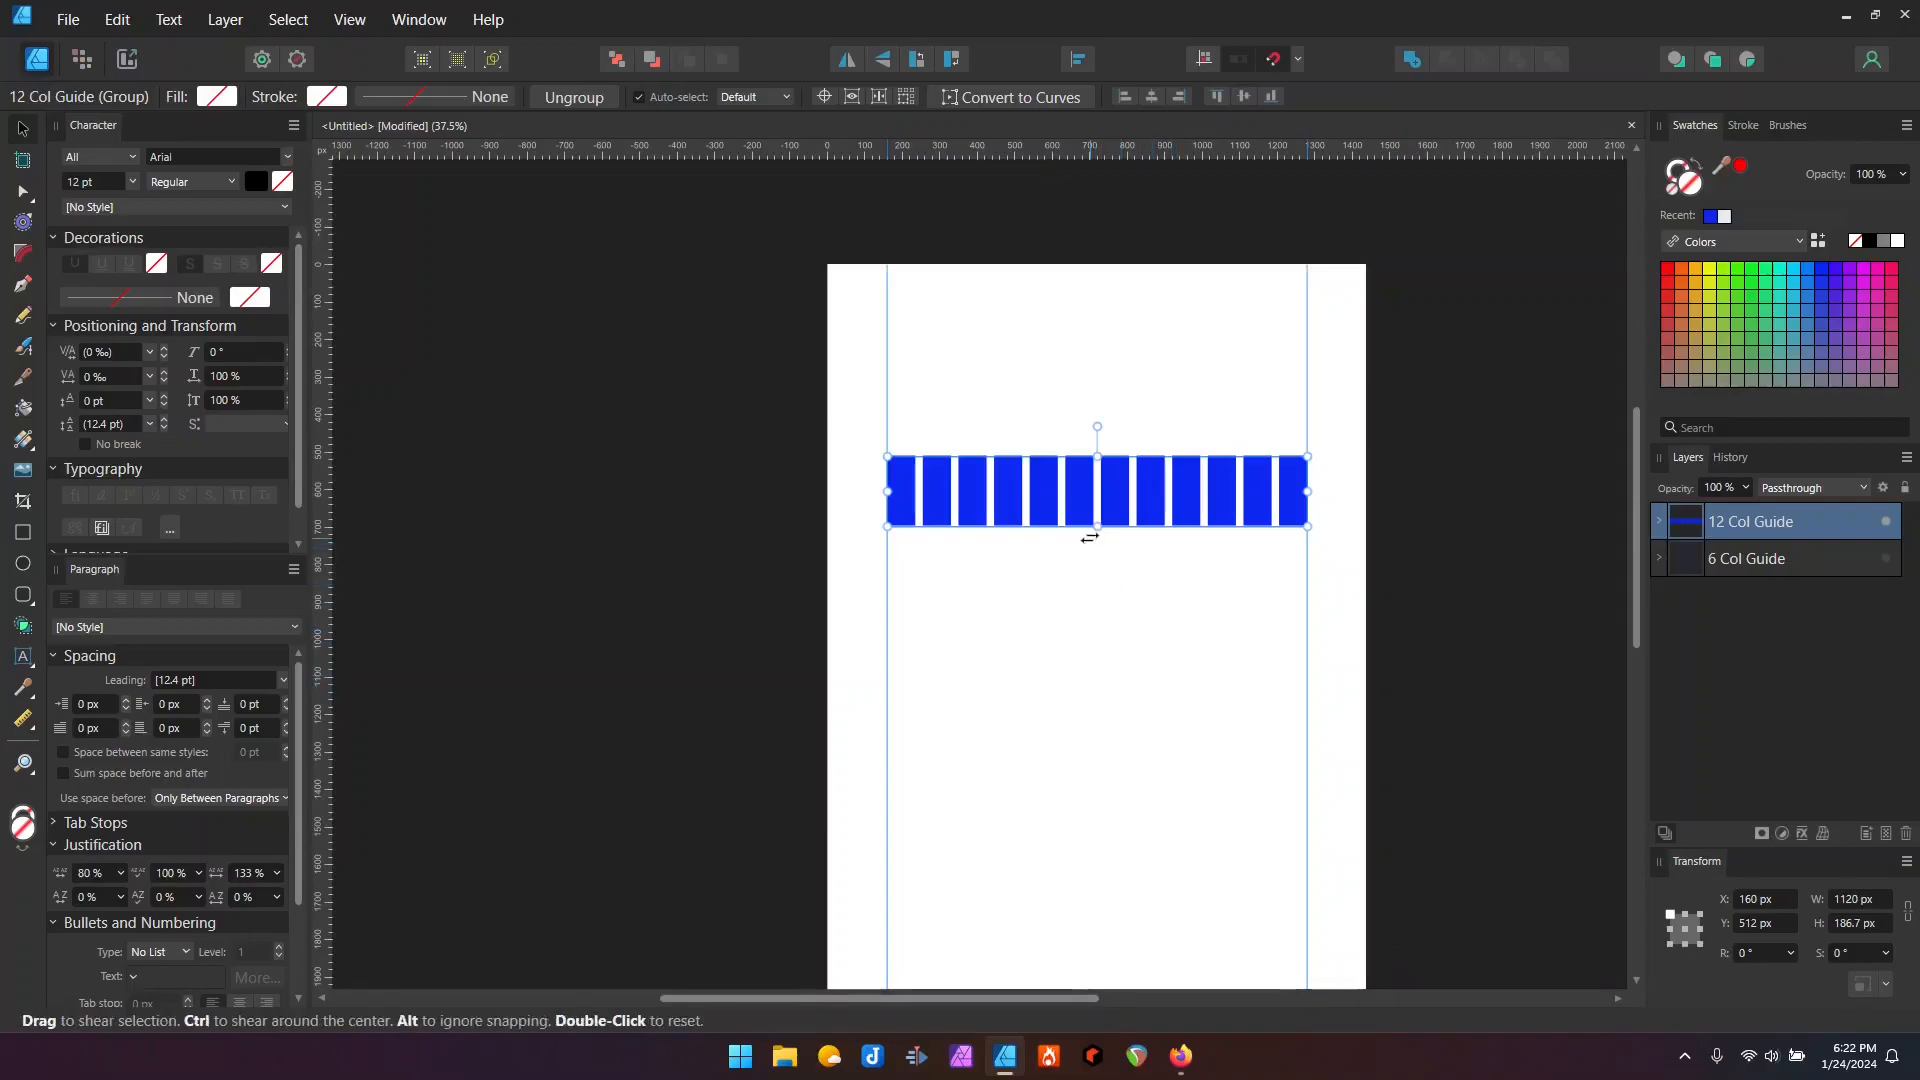
Step: Stretch the 12 Col Guide group vertically to about 1637 px high and set its opacity to 5%
{"action": "left_click_drag", "start_coordinate": [1097, 528], "coordinate": [1117, 945]}
{"action": "left_click_drag", "start_coordinate": [1097, 457], "coordinate": [1097, 331]}
{"action": "scroll", "coordinate": [1140, 566], "scroll_direction": "down", "scroll_amount": 3}
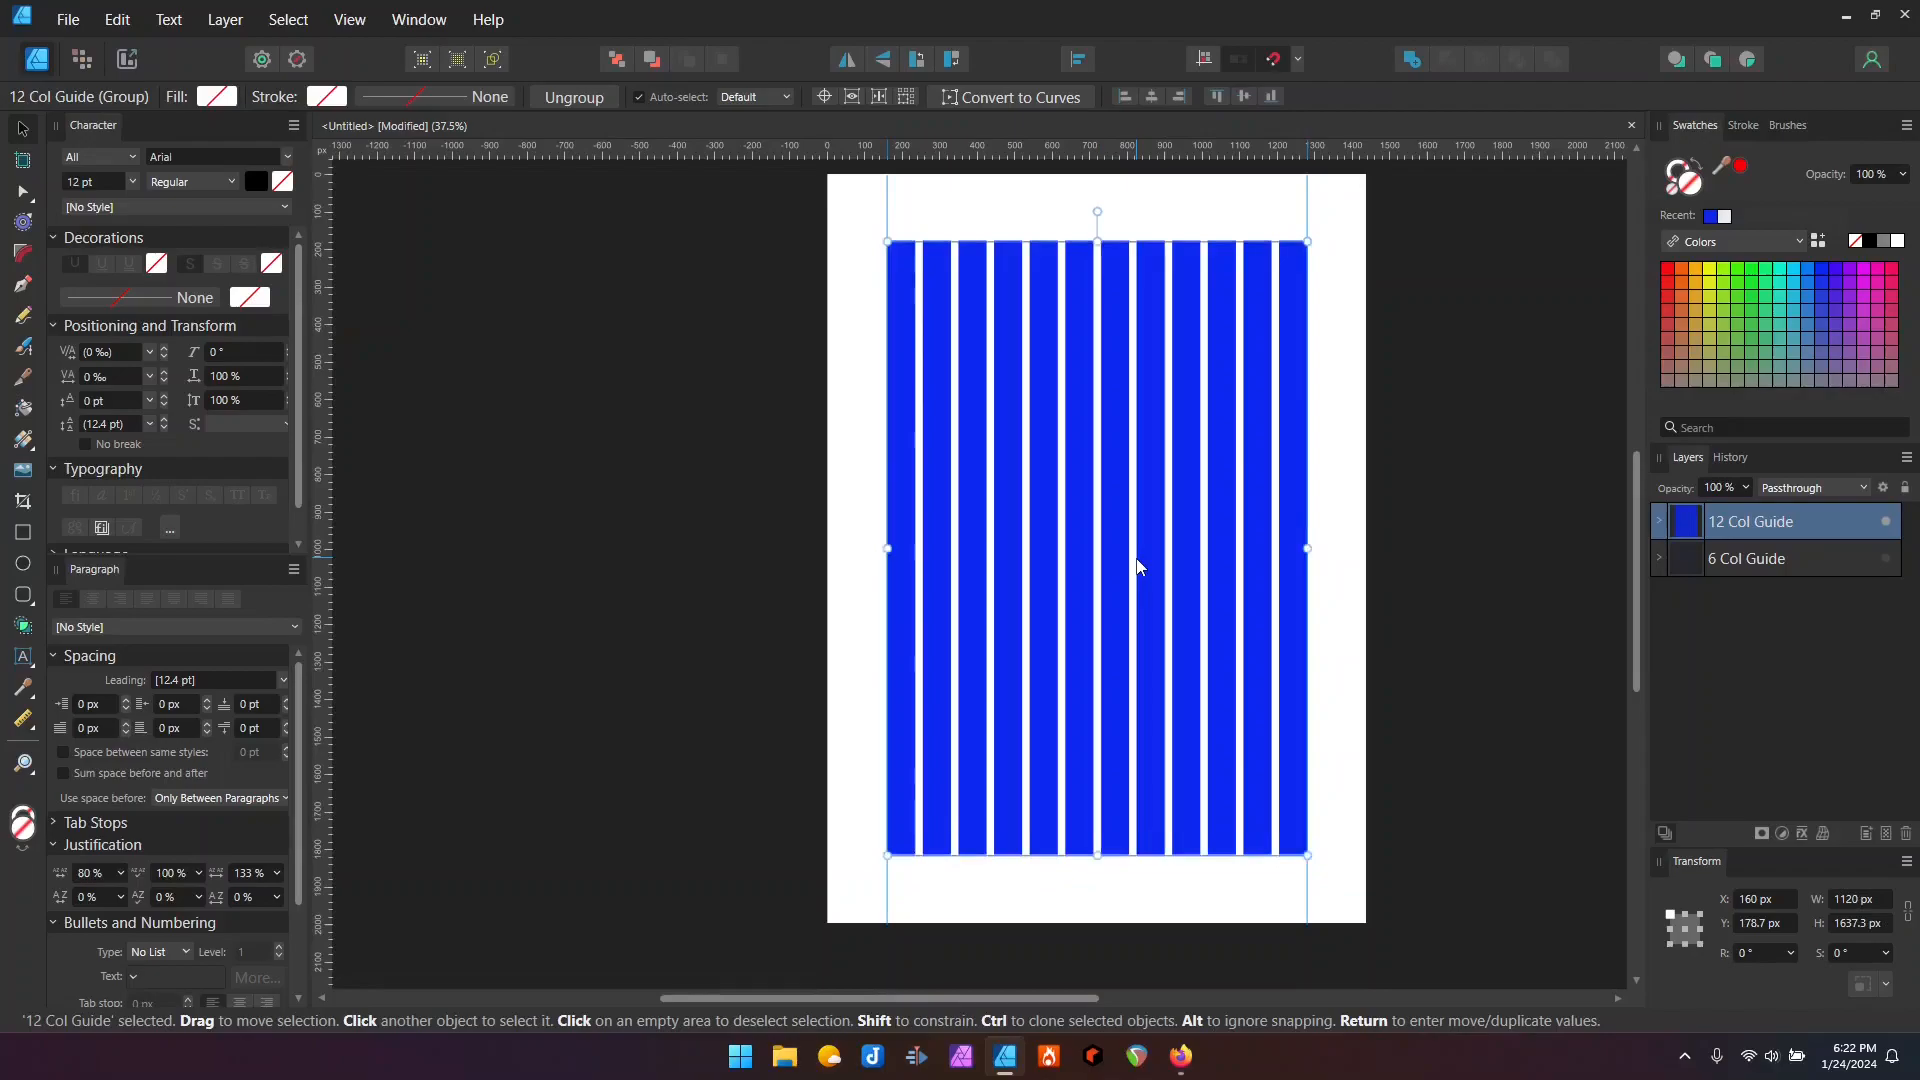
{"action": "scroll", "coordinate": [1137, 563], "scroll_direction": "down", "scroll_amount": 2}
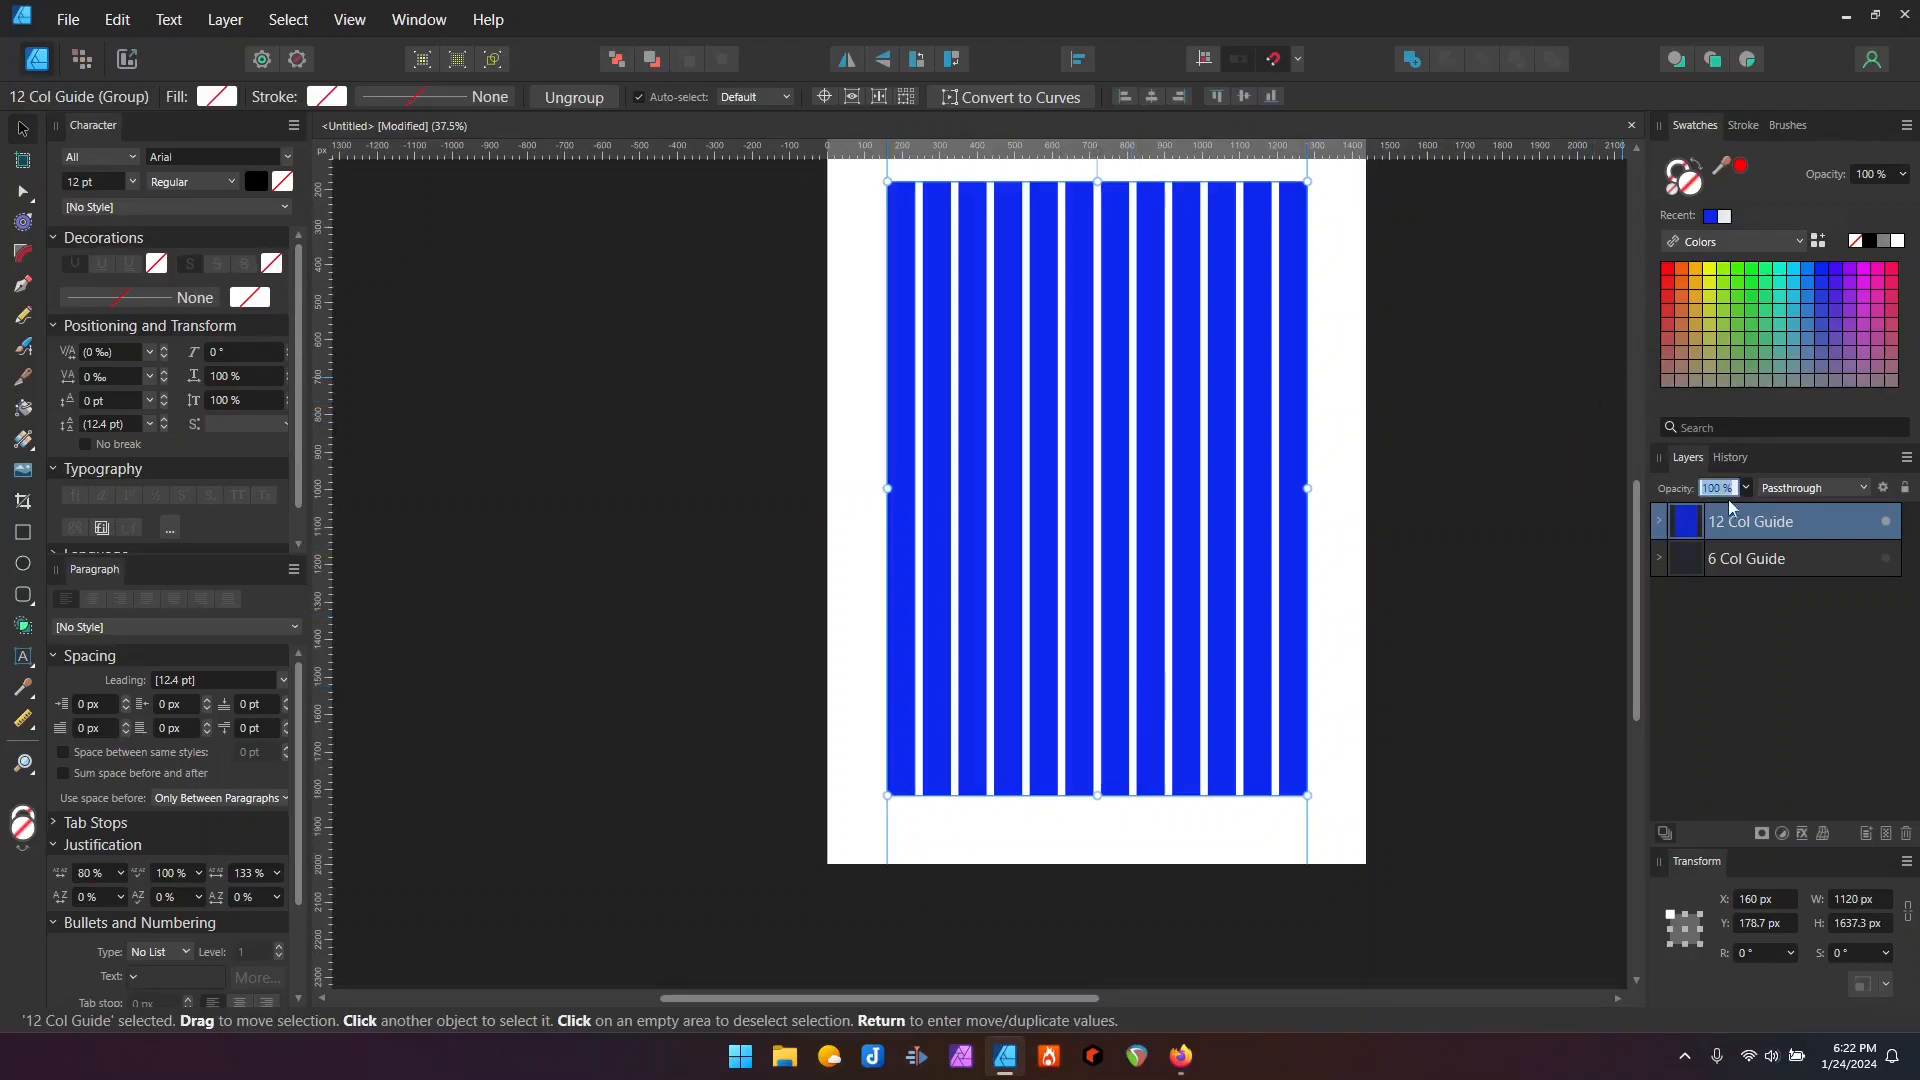
{"action": "type", "text": "5"}
{"action": "key", "text": "Return"}
{"action": "left_click", "coordinate": [1336, 508]}
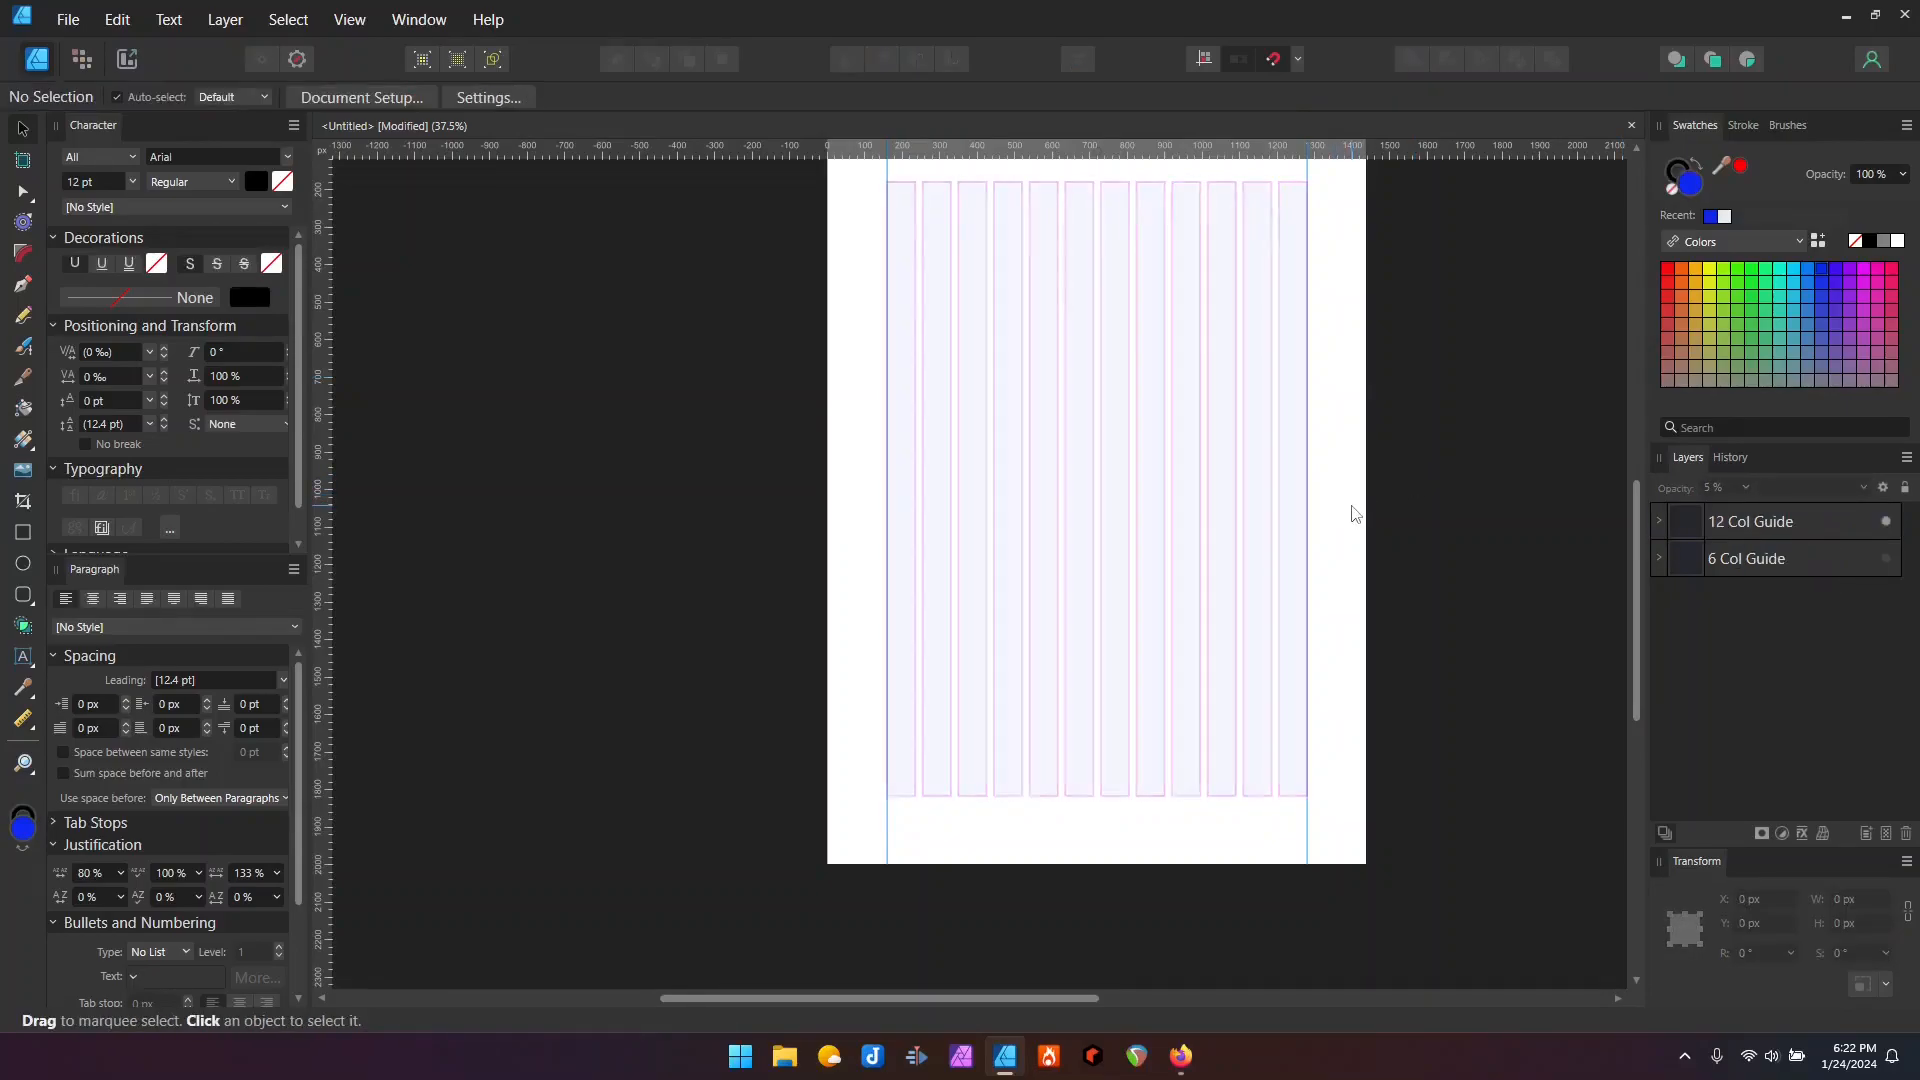
Step: Extend the 12 Col Guide group to the page's upper and lower edges, from Y 0 px to a height of 2000 px
{"action": "scroll", "coordinate": [1355, 514], "scroll_direction": "up", "scroll_amount": 3}
{"action": "scroll", "coordinate": [1107, 515], "scroll_direction": "up", "scroll_amount": 2}
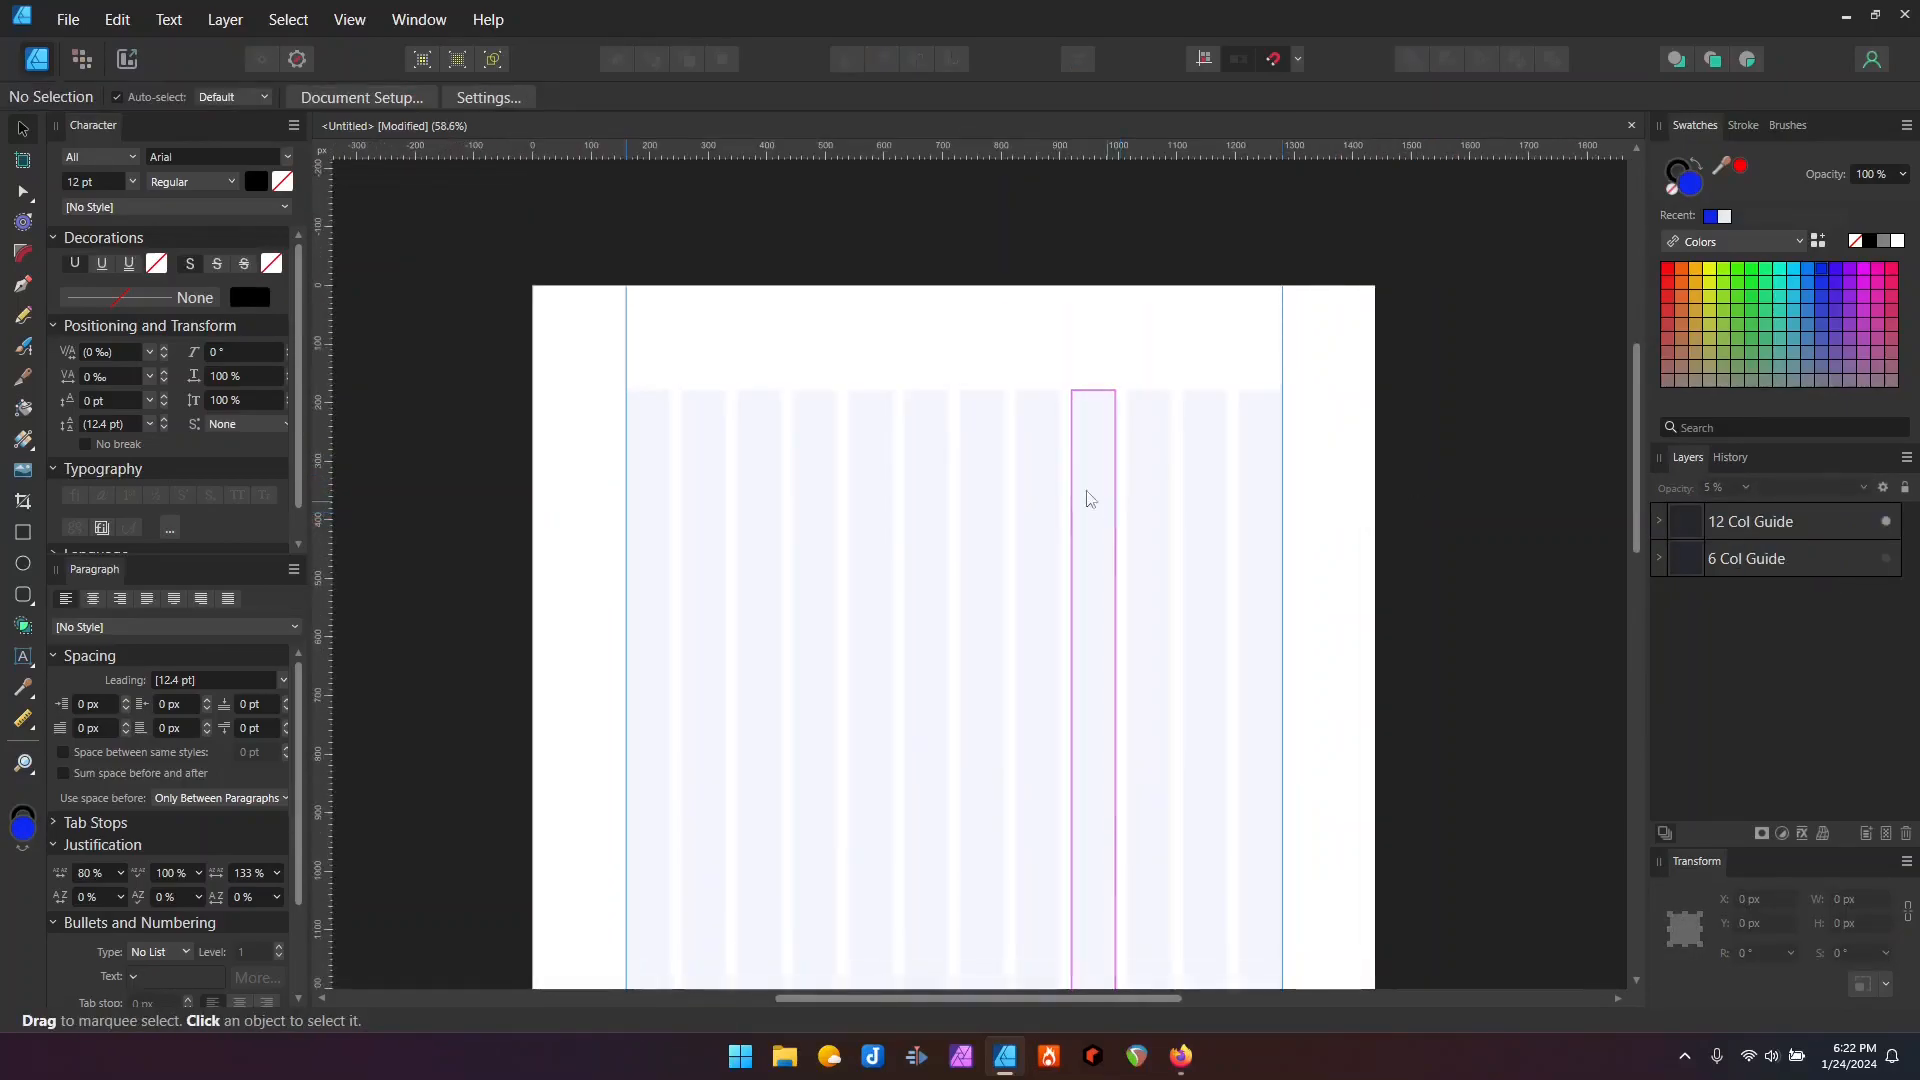
{"action": "left_click", "coordinate": [1772, 518]}
{"action": "left_click_drag", "start_coordinate": [954, 390], "coordinate": [955, 286]}
{"action": "scroll", "coordinate": [975, 311], "scroll_direction": "down", "scroll_amount": 6}
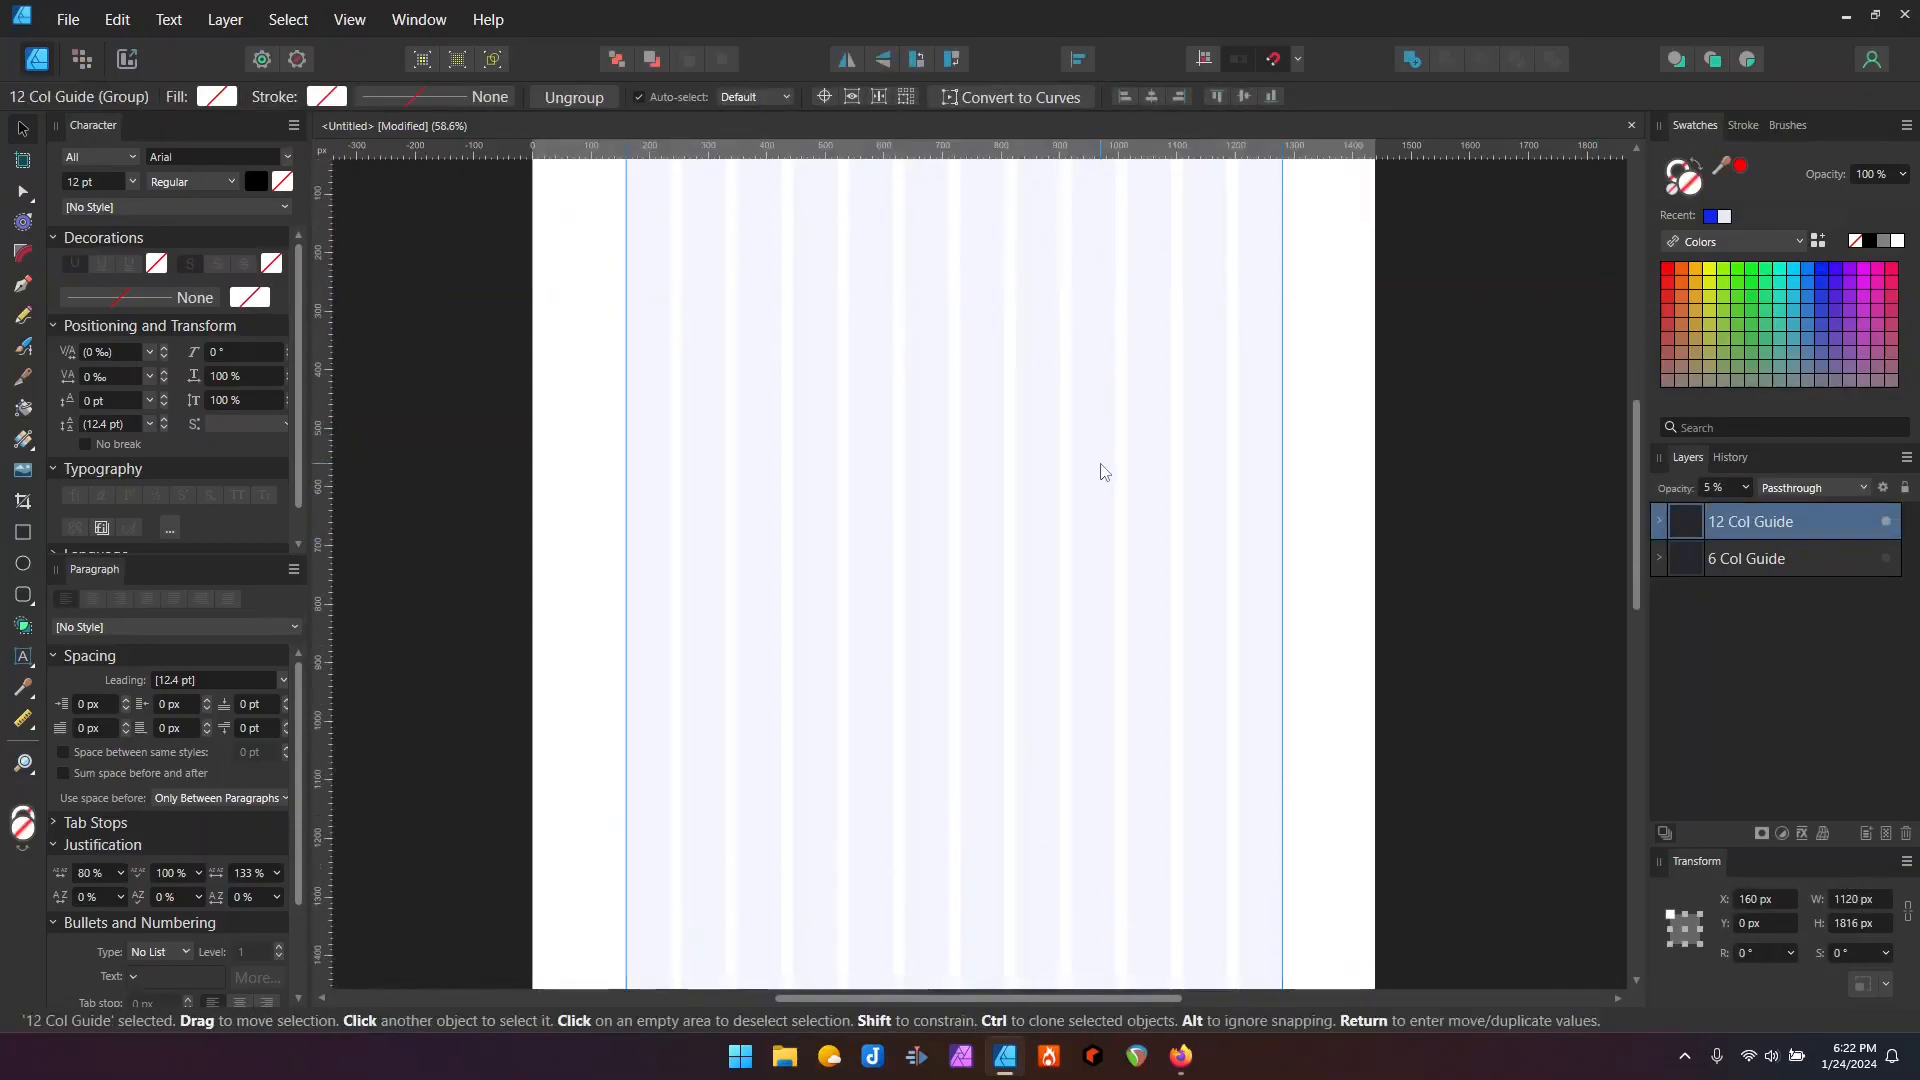
{"action": "left_click_drag", "start_coordinate": [954, 629], "coordinate": [954, 736]}
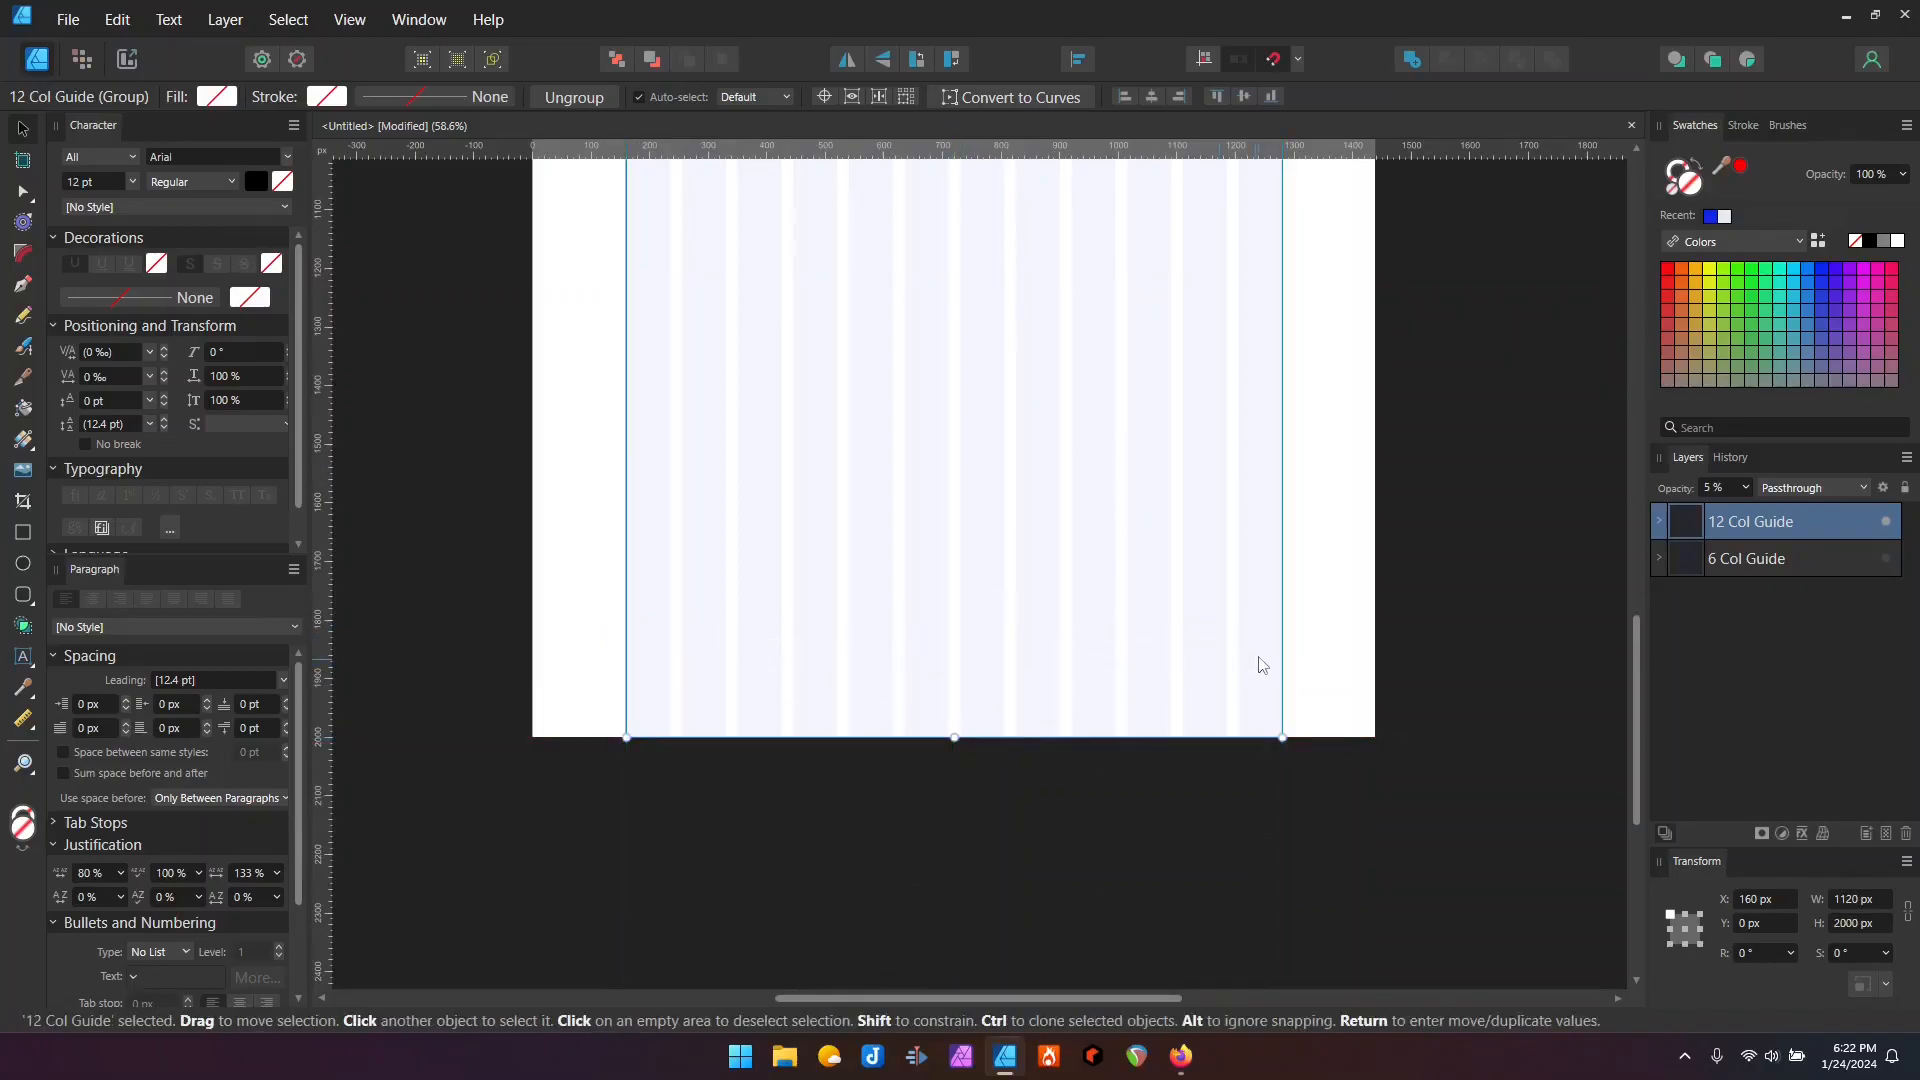
{"action": "left_click", "coordinate": [1371, 590]}
Step: Hide the 12 Col Guide layer and toggle off the margin guides
{"action": "scroll", "coordinate": [1370, 591], "scroll_direction": "up", "scroll_amount": 6}
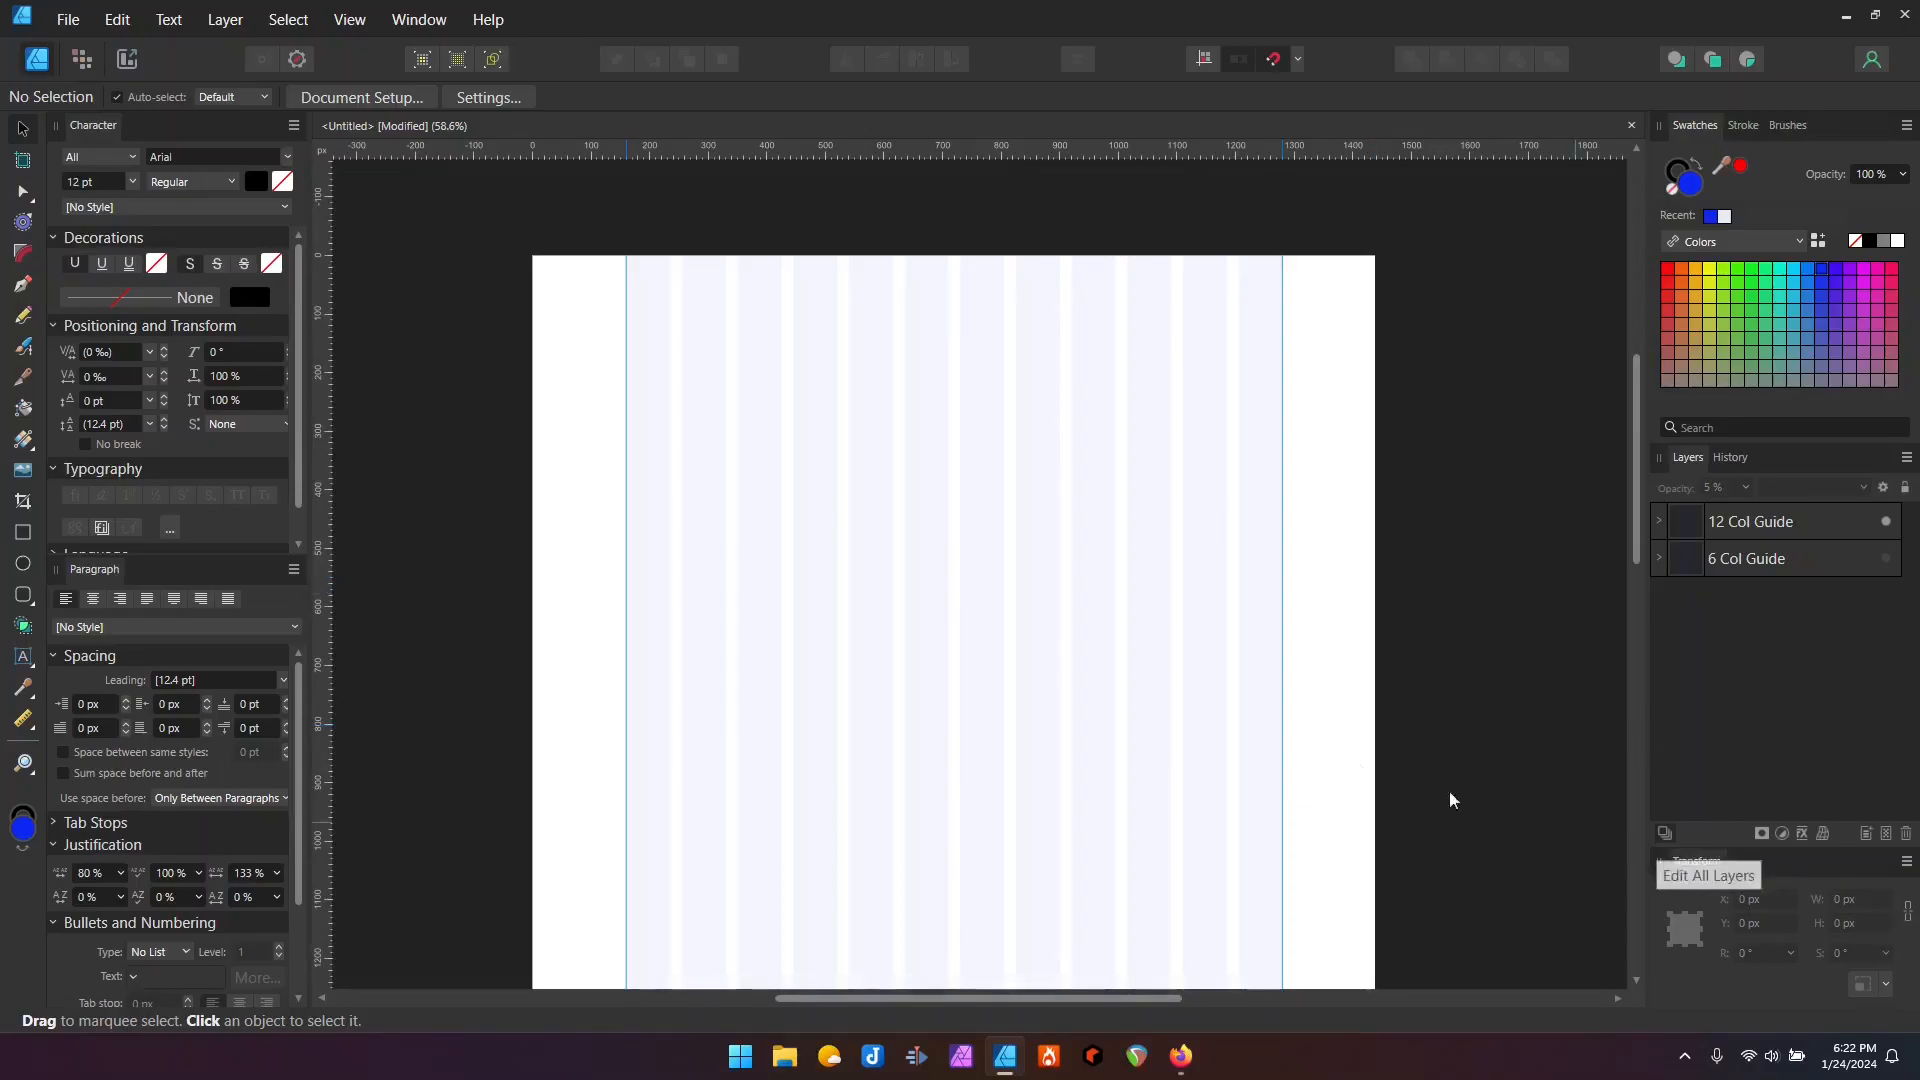
{"action": "left_click", "coordinate": [1886, 521]}
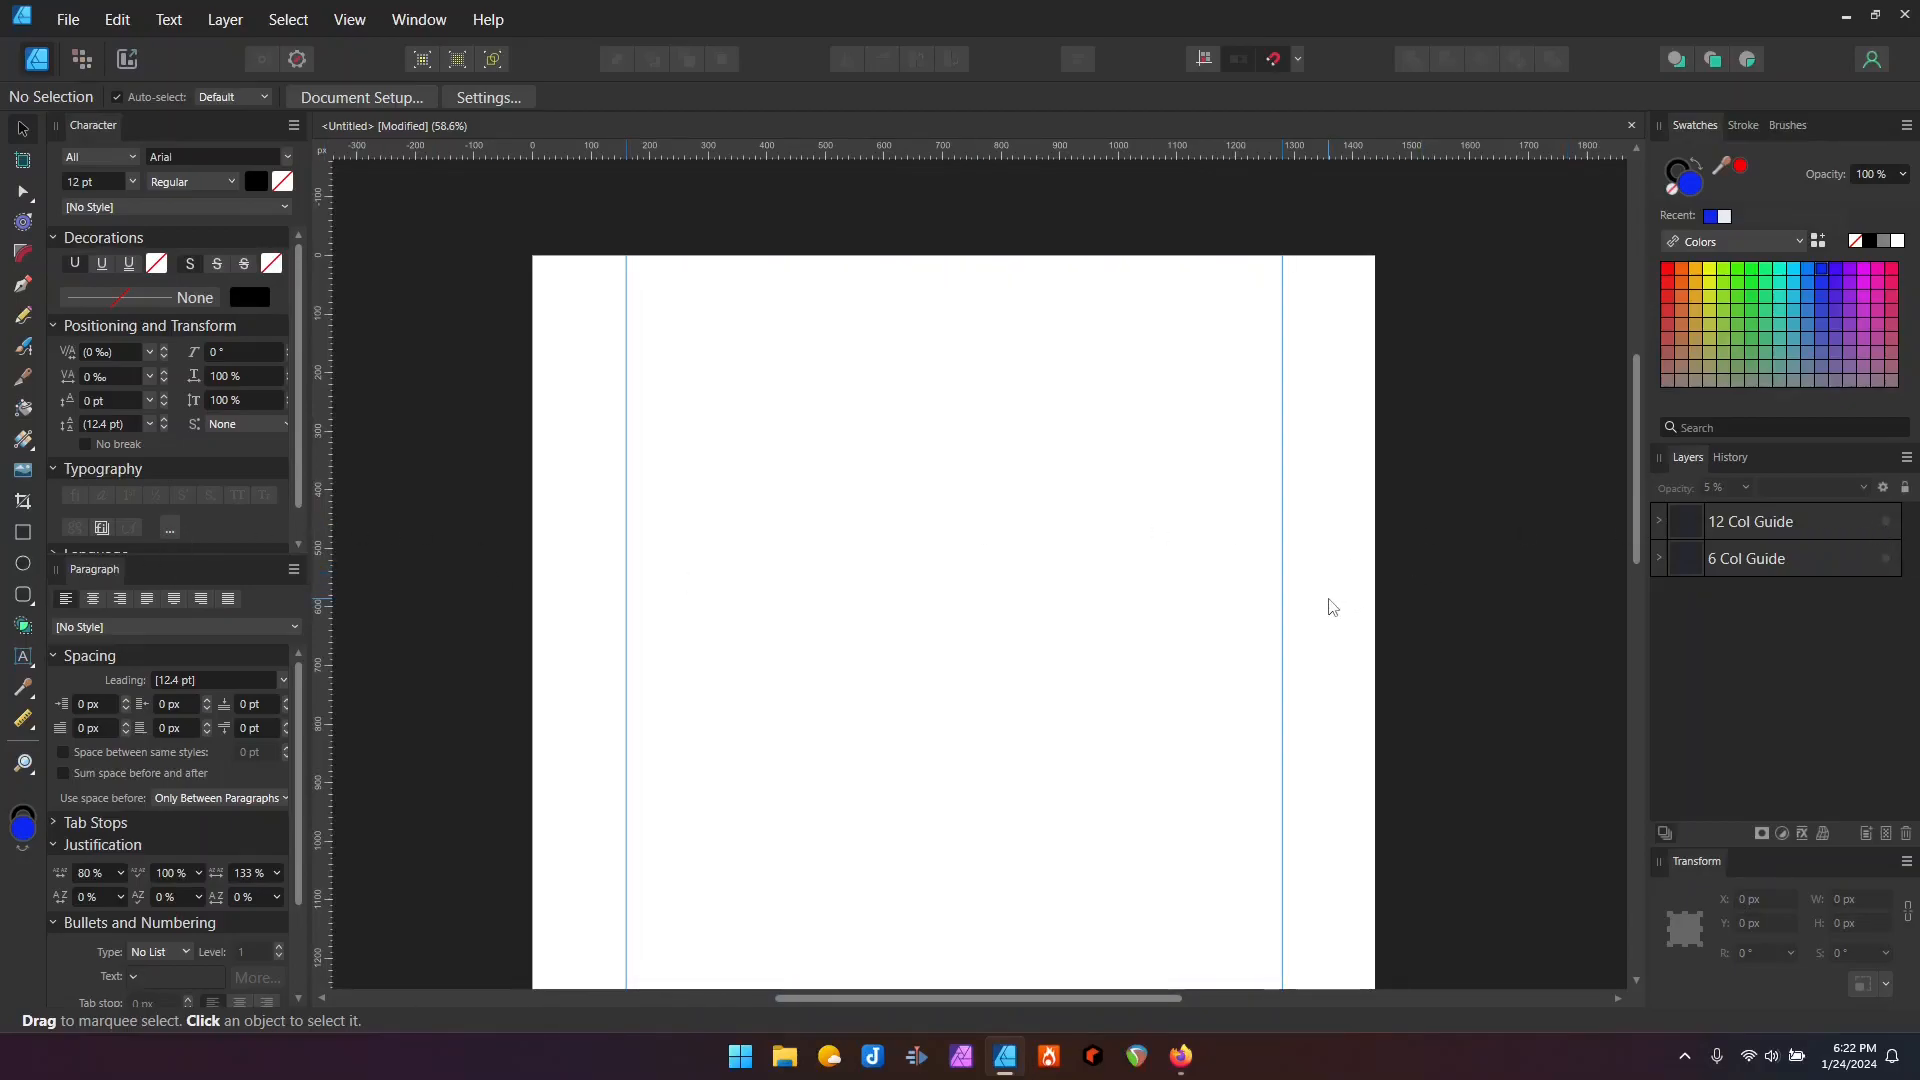
{"action": "key", "text": "ctrl+;"}
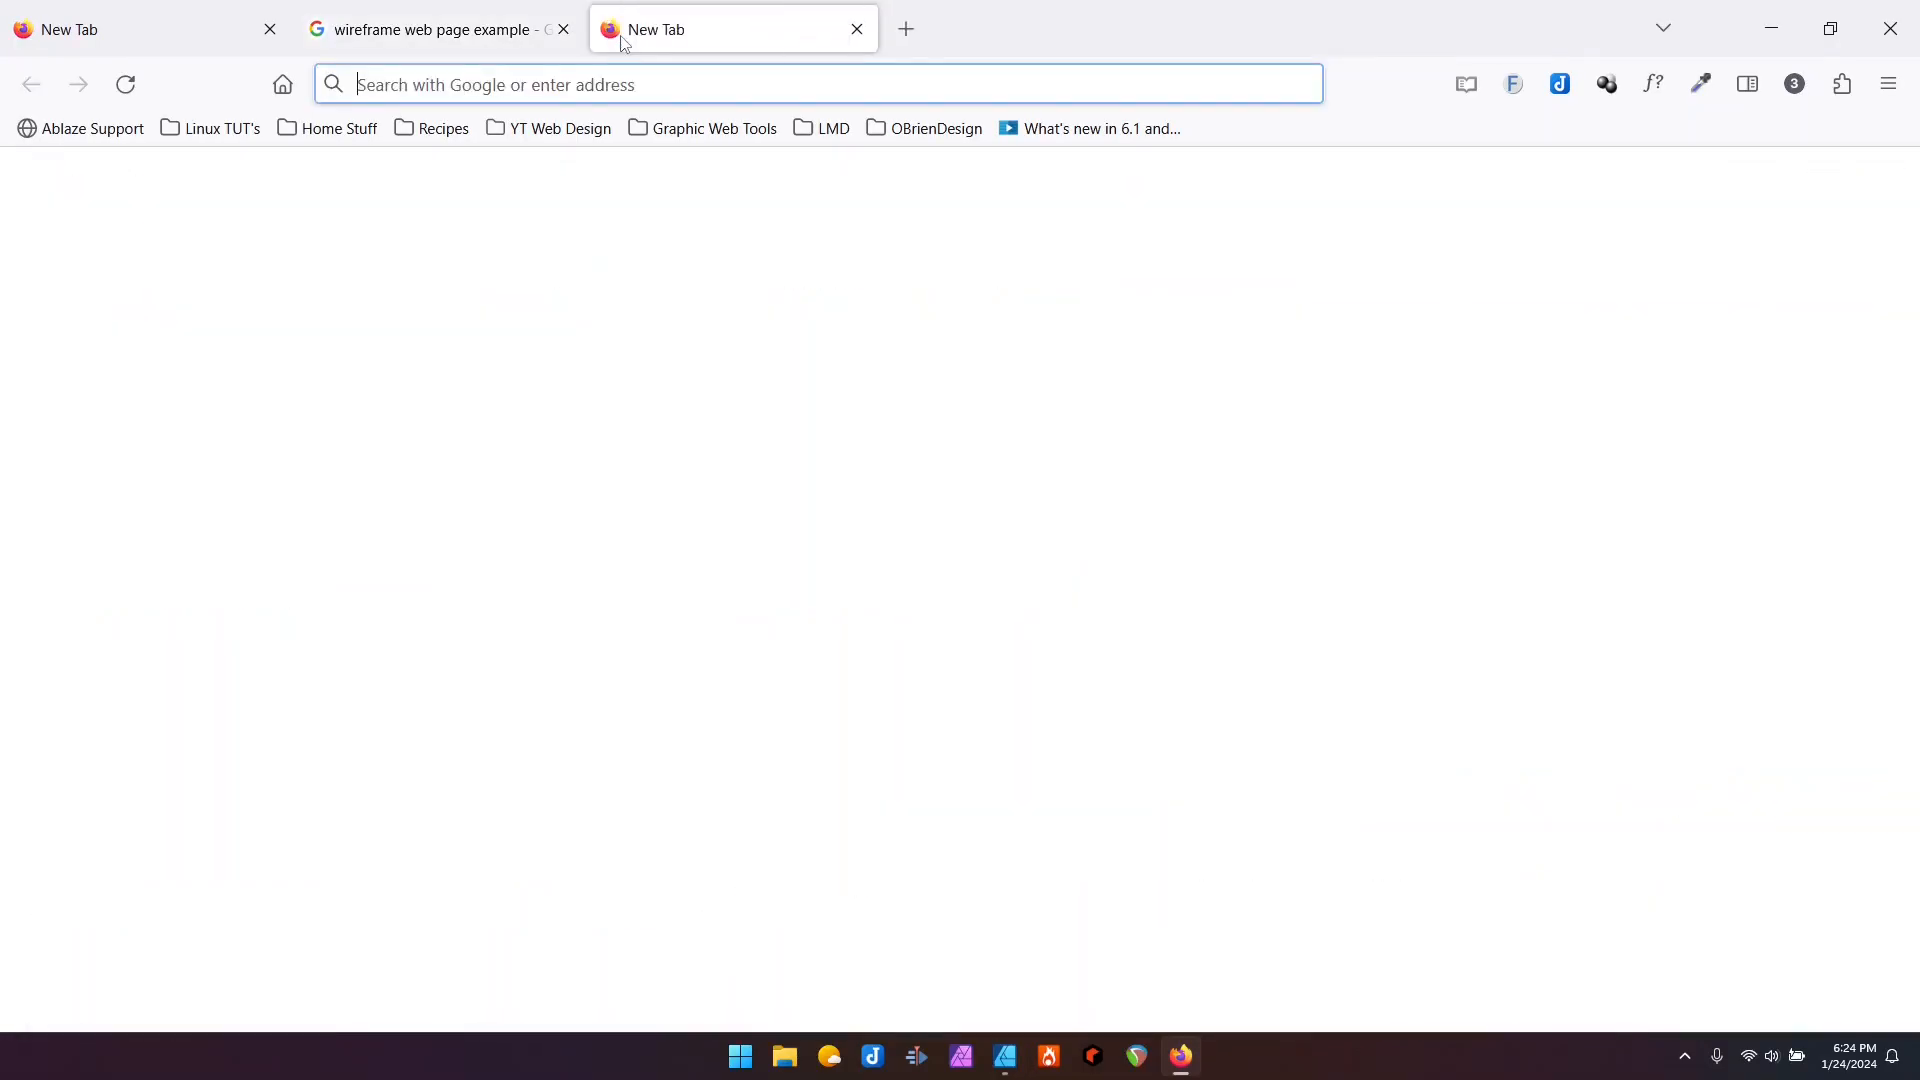
Step: Switch to Firefox and open the Merch page of obrndsgn.com
{"action": "left_click", "coordinate": [730, 94]}
{"action": "type", "text": "obrnds"}
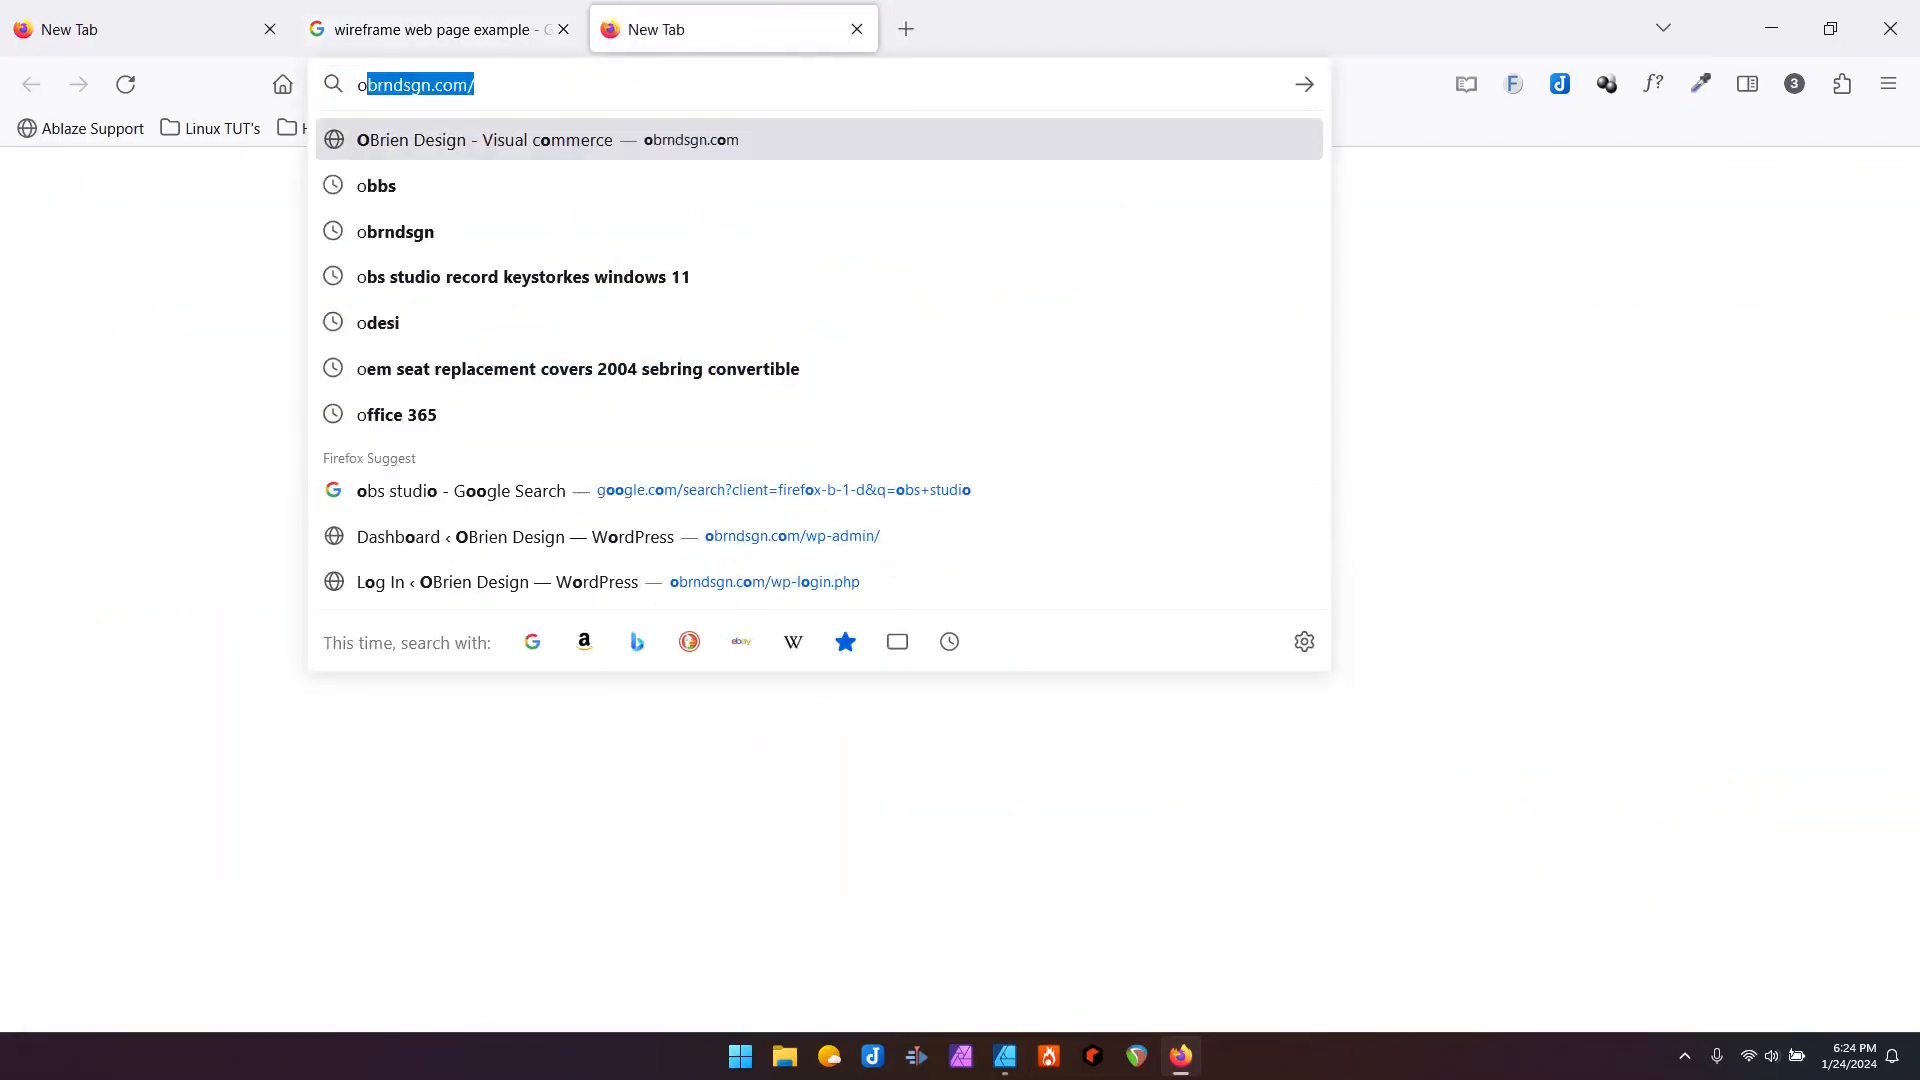
{"action": "type", "text": "gn"}
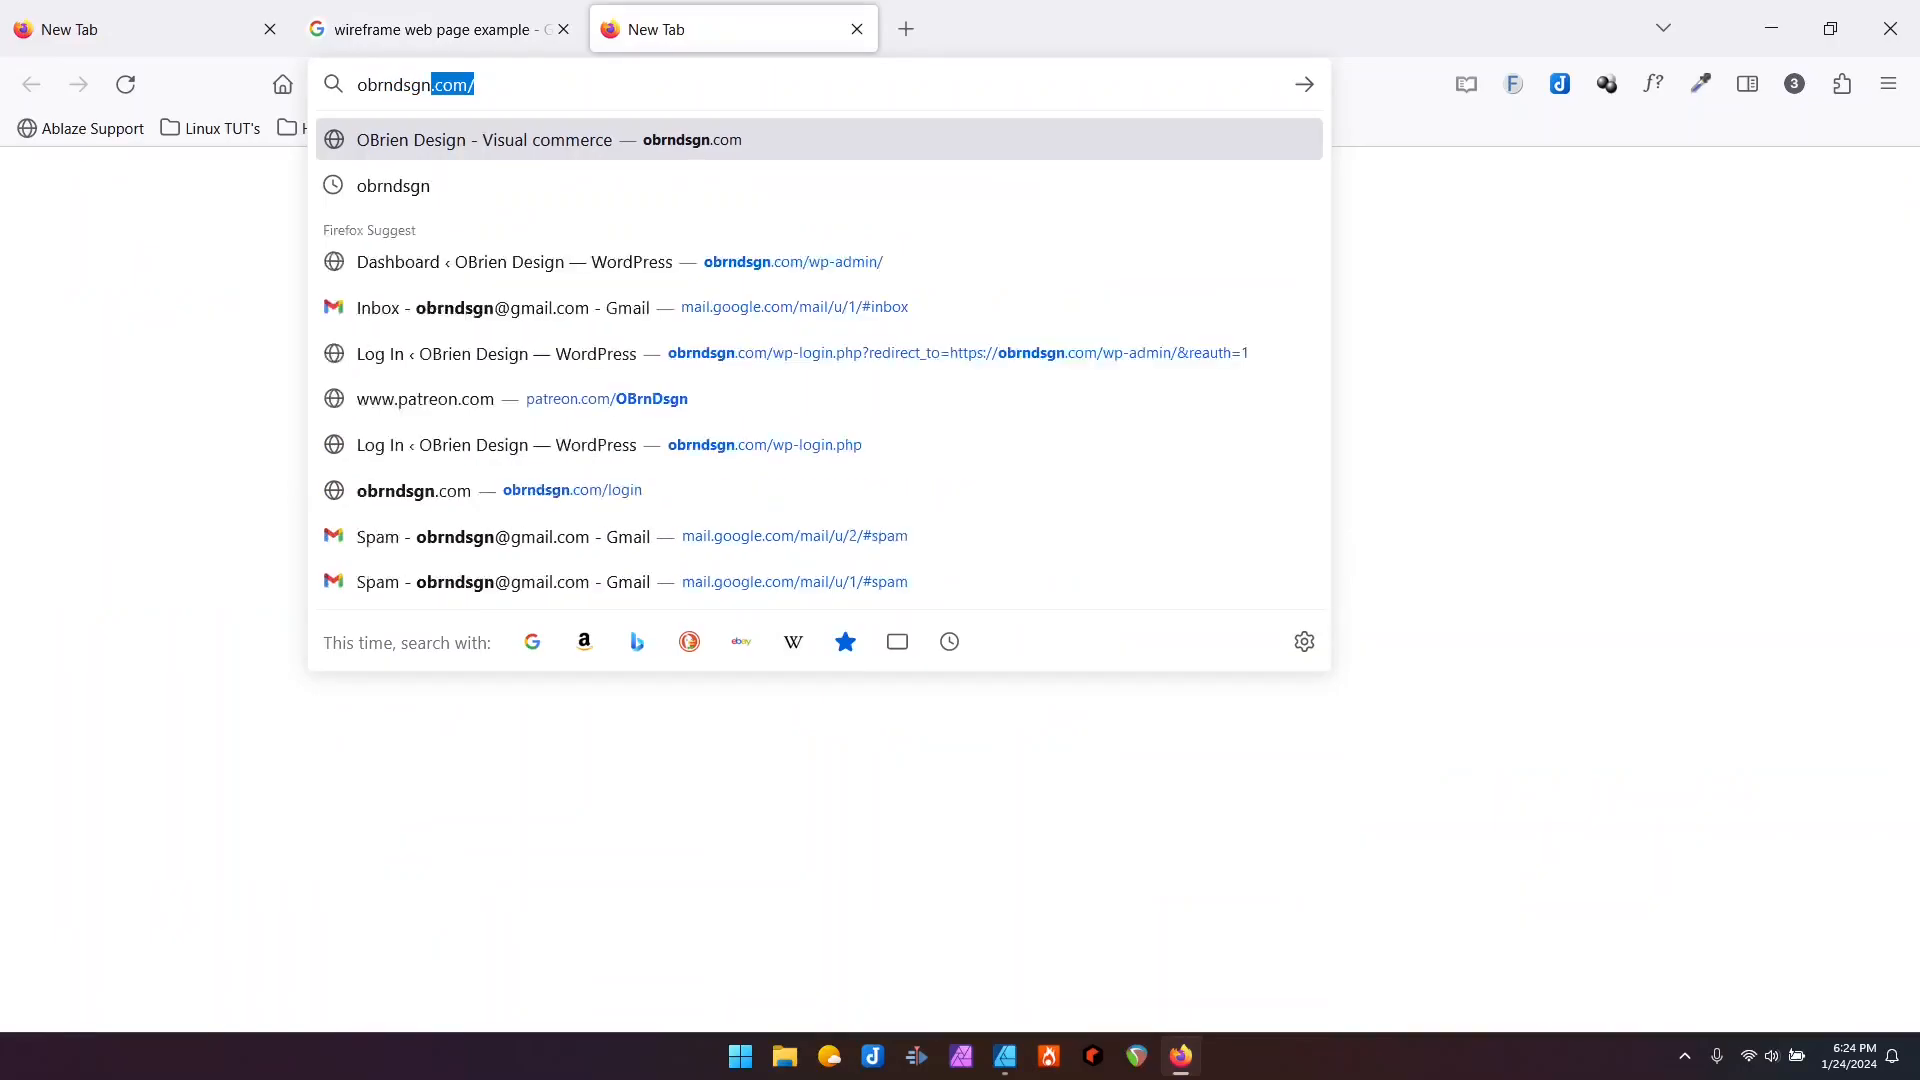
{"action": "key", "text": "Return"}
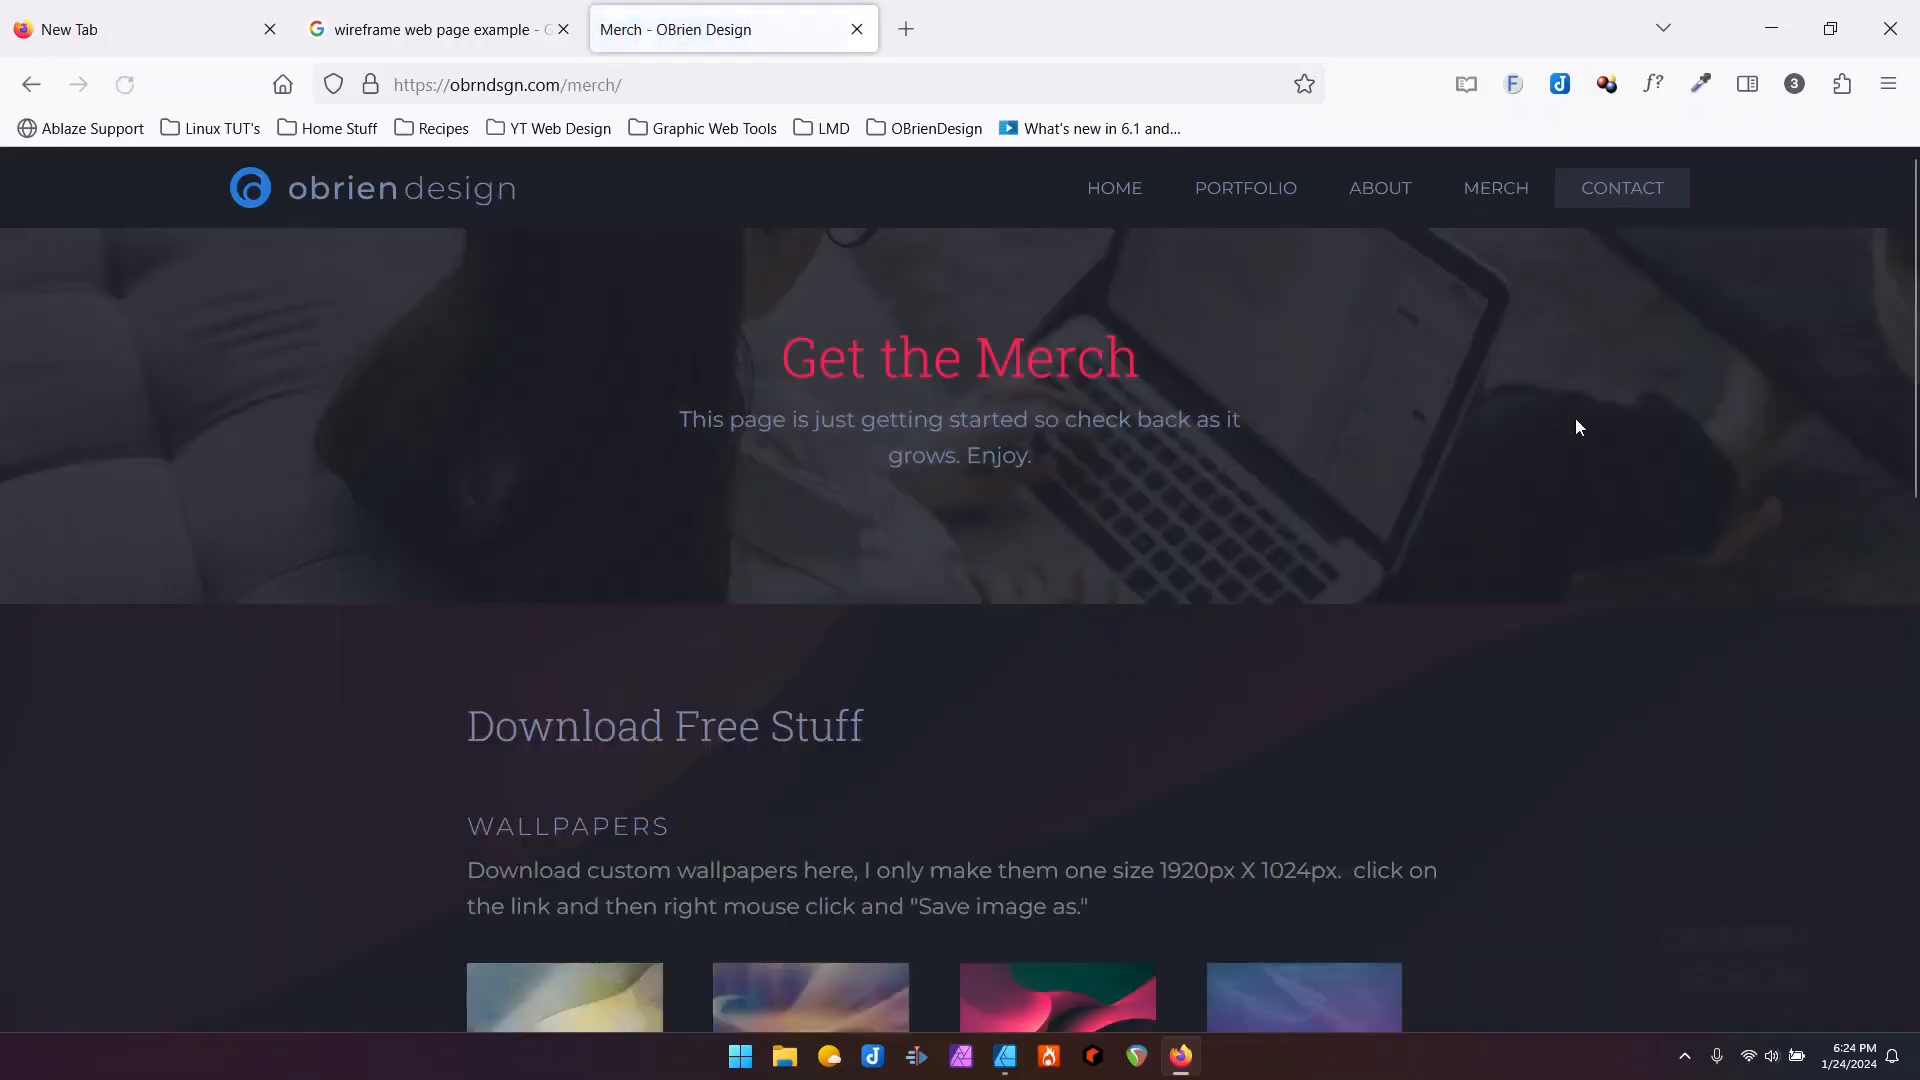
Step: Find the Guides and Project Files section on the Merch page and download the 06 and 12 Column Web Guides
{"action": "scroll", "coordinate": [1576, 420], "scroll_direction": "down", "scroll_amount": 5}
{"action": "scroll", "coordinate": [1578, 428], "scroll_direction": "up", "scroll_amount": 3}
{"action": "scroll", "coordinate": [1577, 428], "scroll_direction": "down", "scroll_amount": 3}
{"action": "scroll", "coordinate": [1584, 427], "scroll_direction": "up", "scroll_amount": 2}
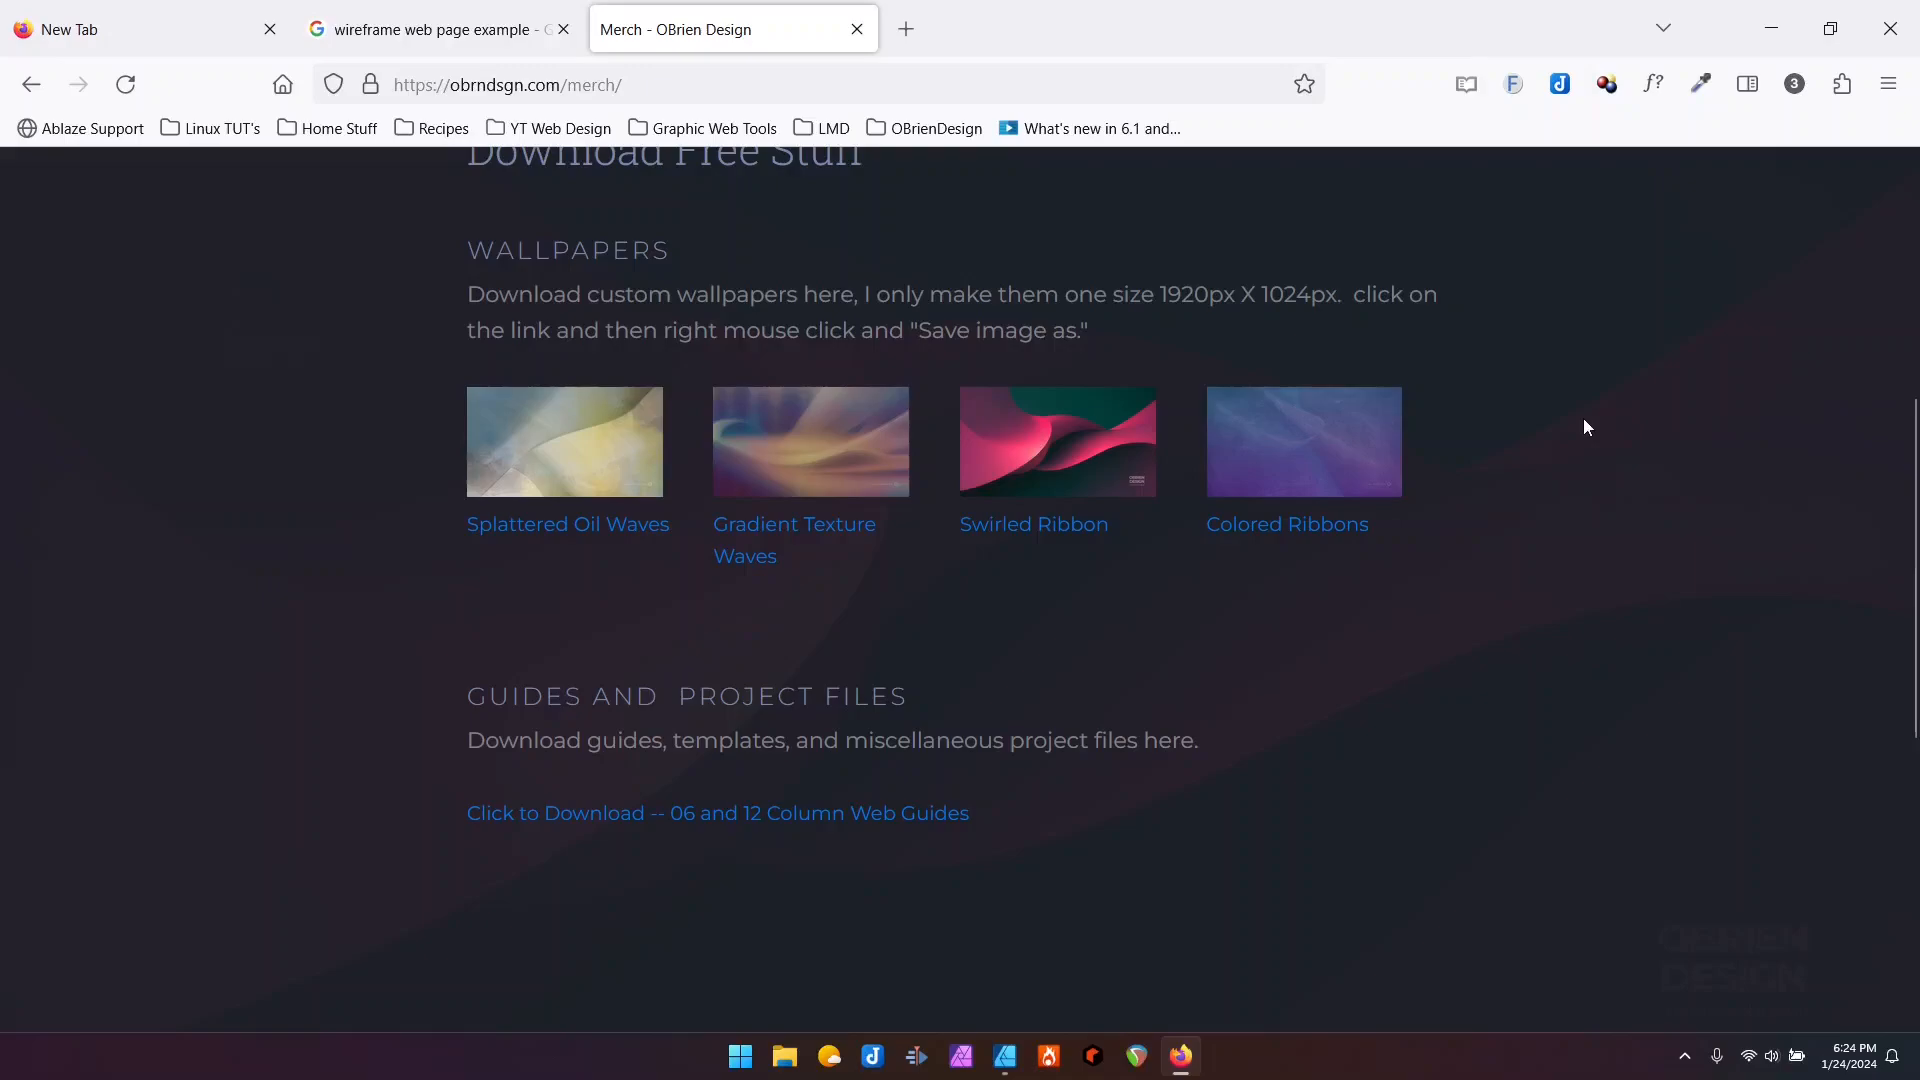
{"action": "scroll", "coordinate": [1582, 420], "scroll_direction": "up", "scroll_amount": 2}
{"action": "scroll", "coordinate": [1578, 418], "scroll_direction": "down", "scroll_amount": 4}
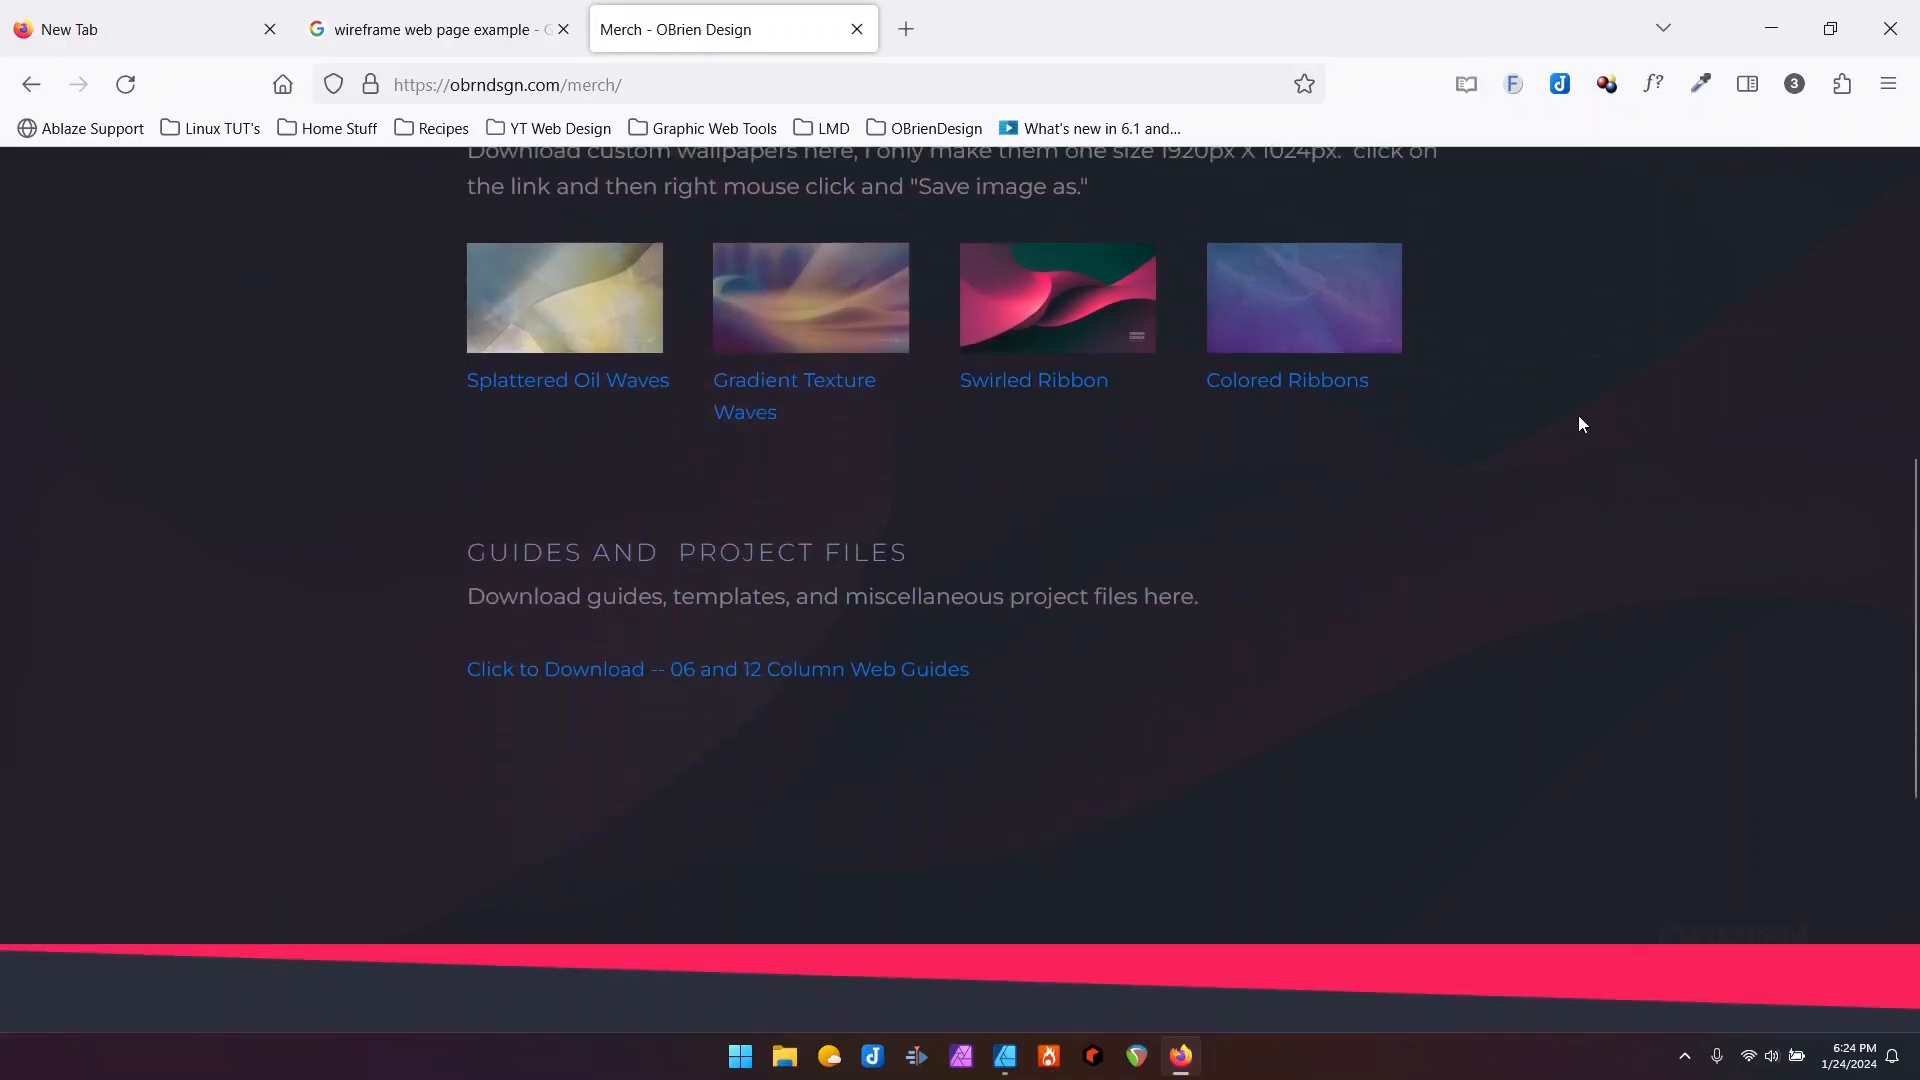
{"action": "left_click", "coordinate": [724, 676]}
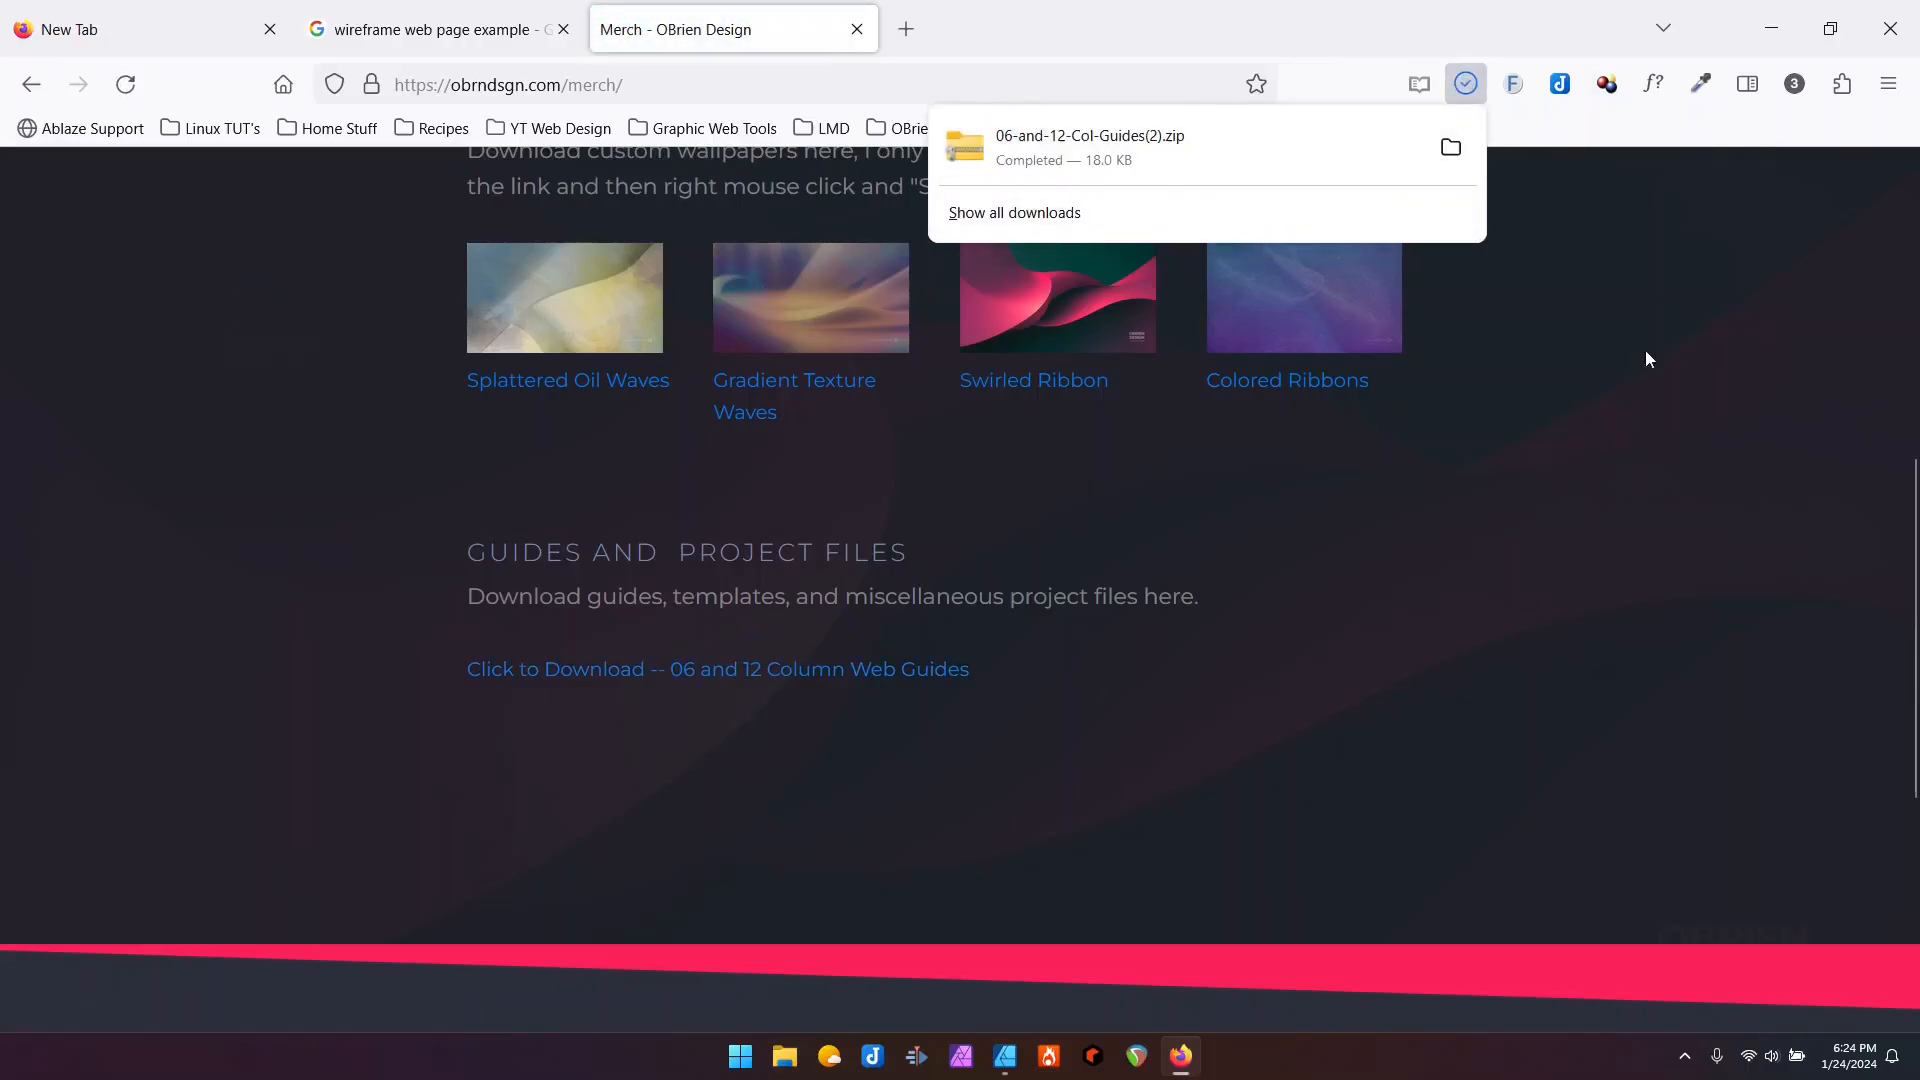
{"action": "left_click", "coordinate": [1624, 401]}
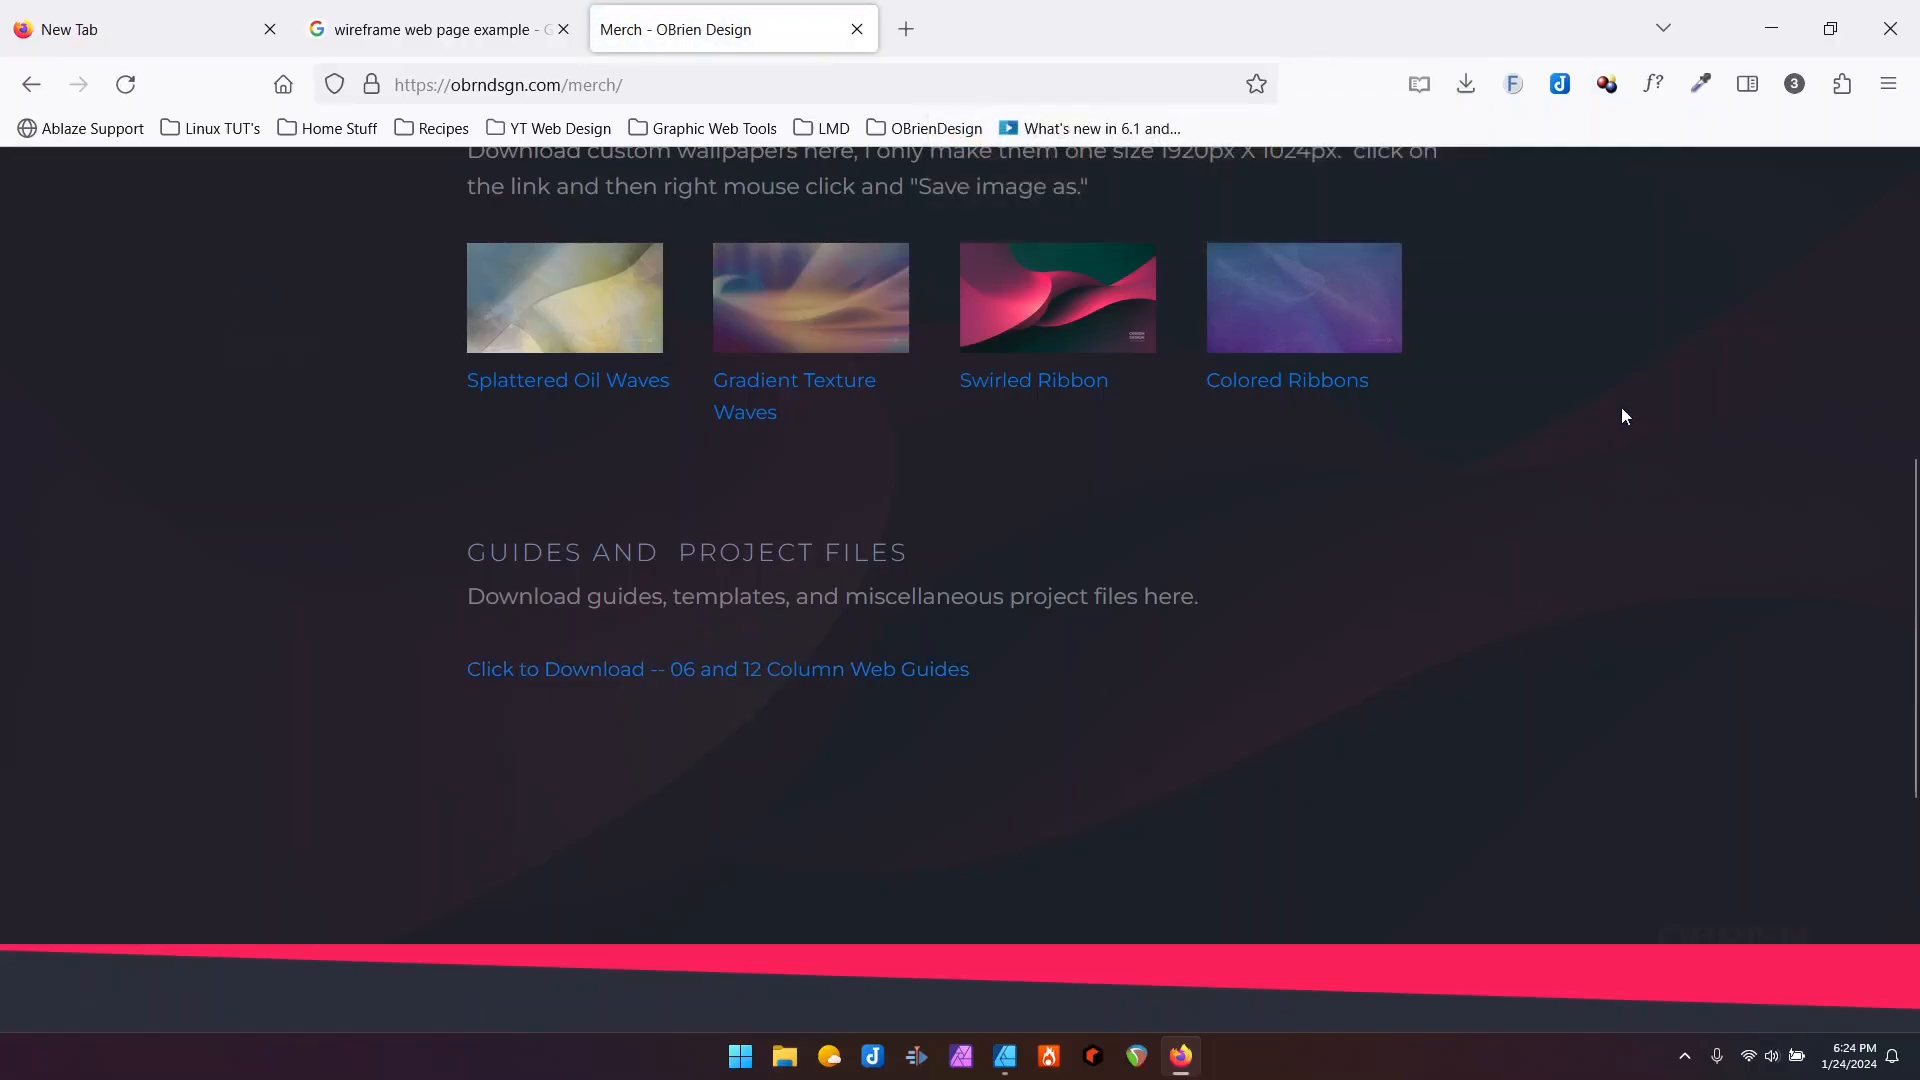
{"action": "scroll", "coordinate": [1629, 410], "scroll_direction": "up", "scroll_amount": 10}
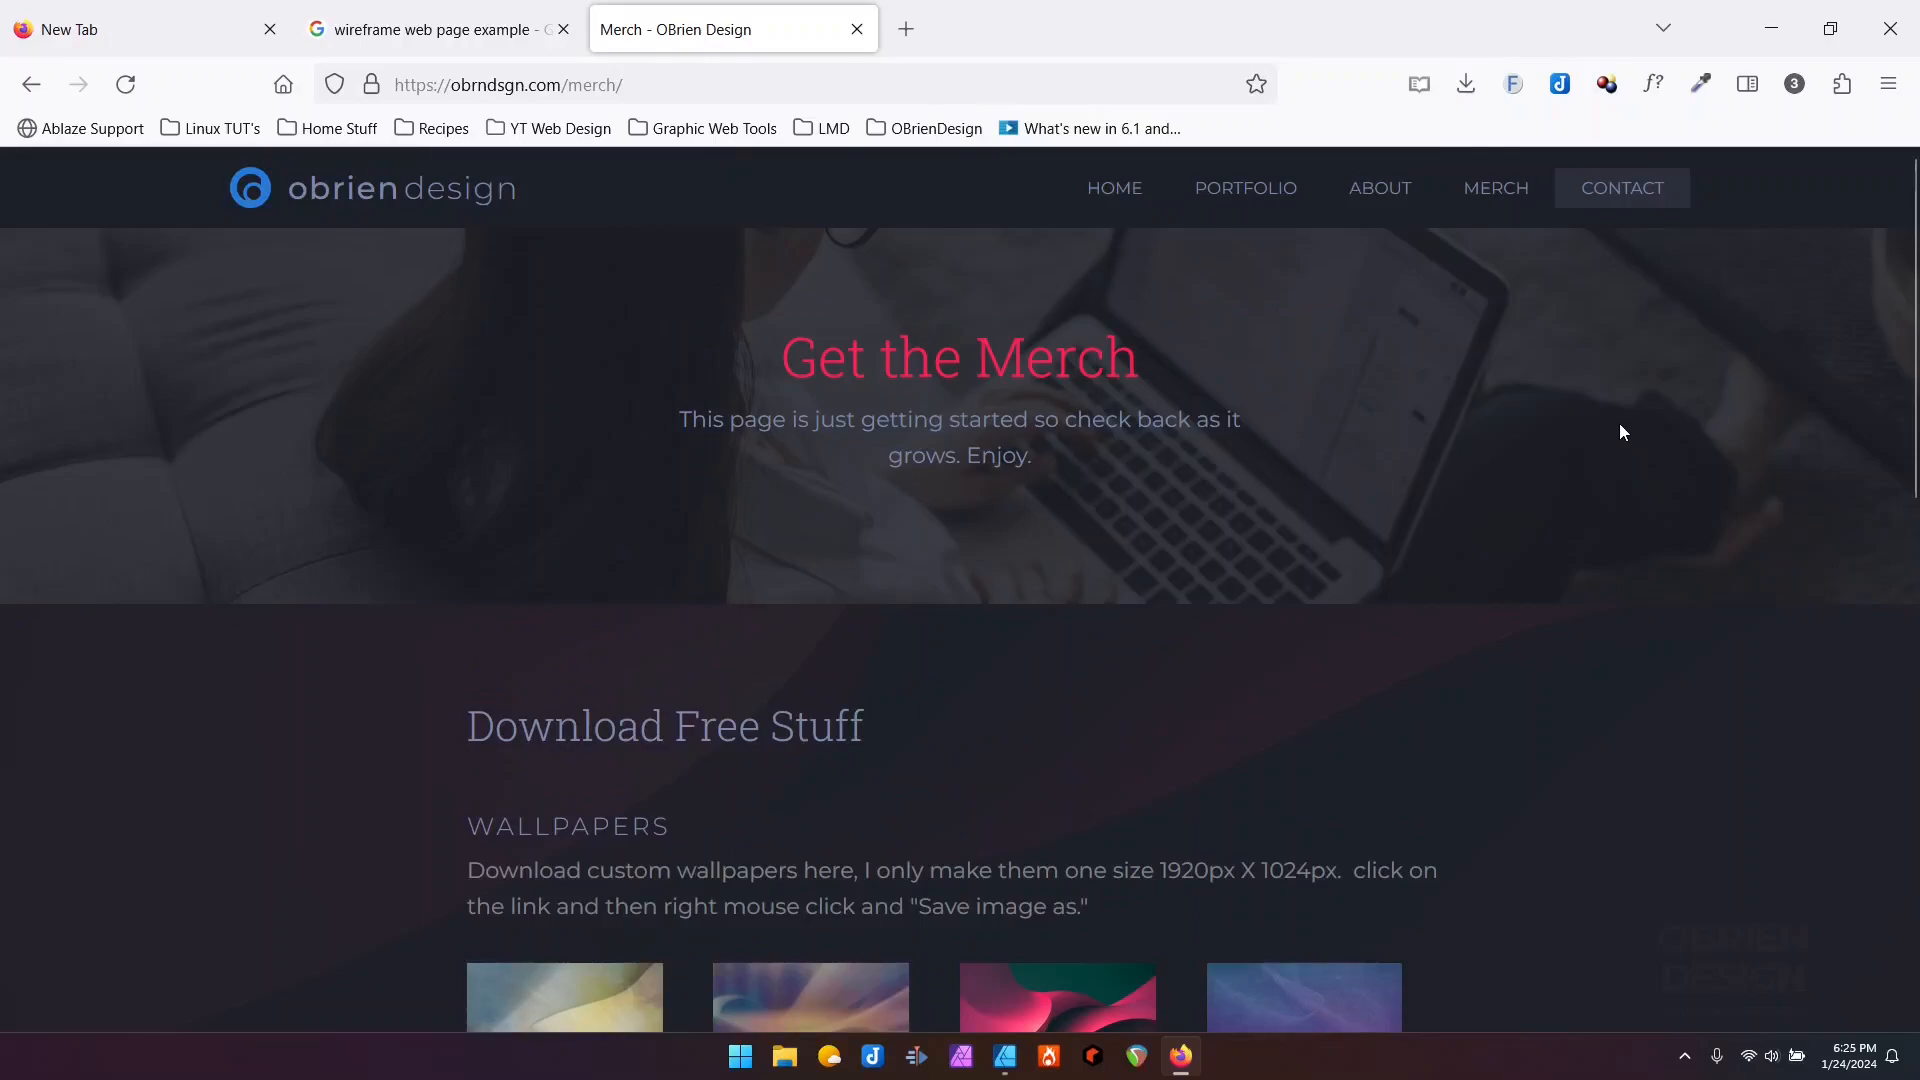